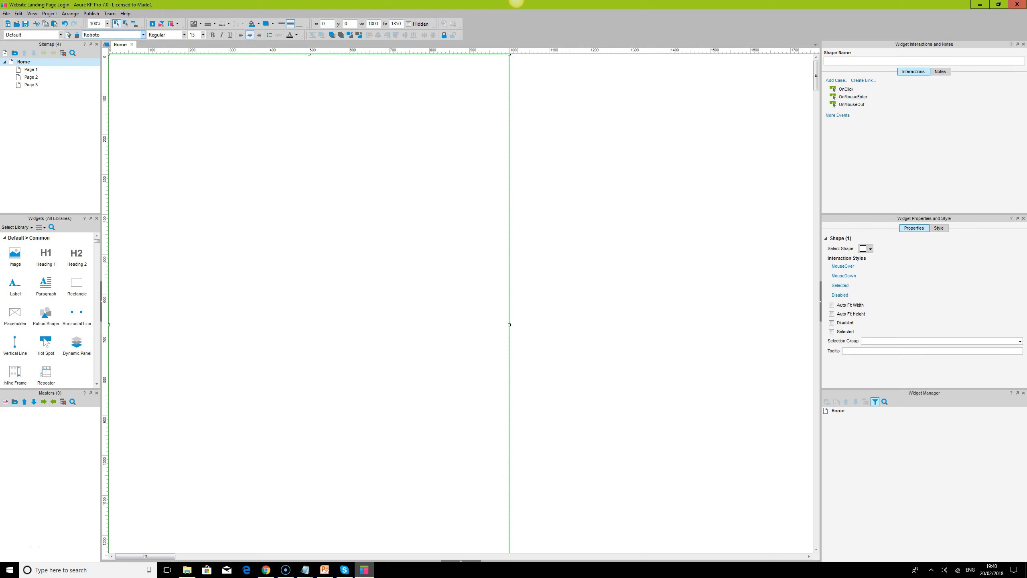
Step: Remove the border line from the large 1000 by 1350 rectangle on the Home page
left_click(215, 25)
left_click(190, 39)
Step: In the Home page style, set the page alignment to centre and centre the background image horizontally and vertically
left_click(473, 561)
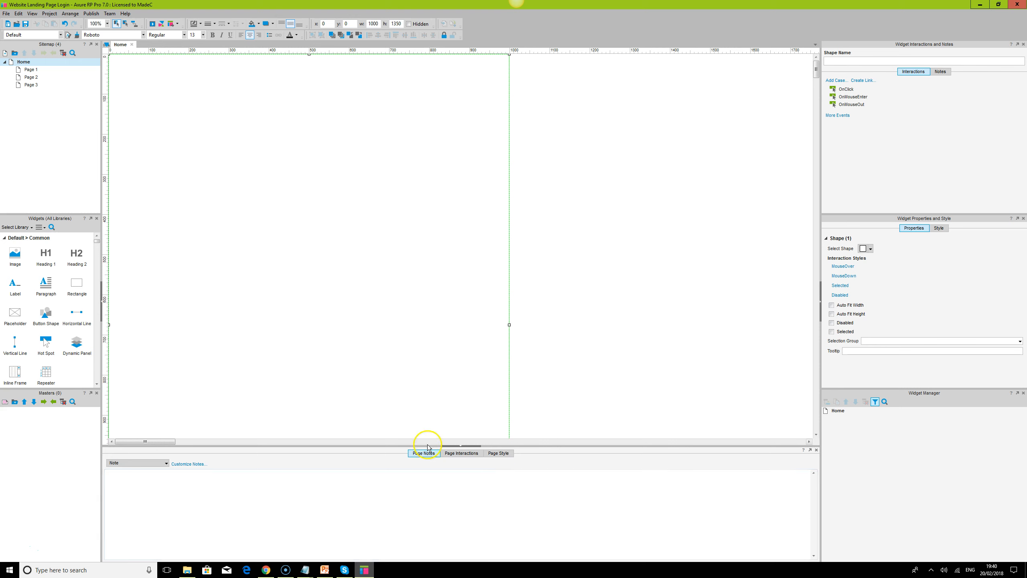
left_click(499, 452)
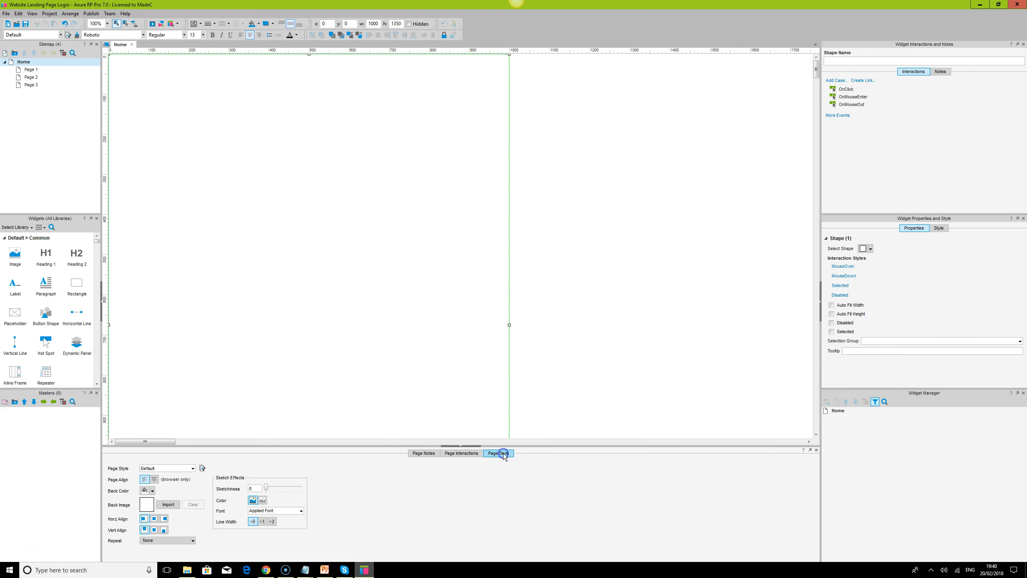
left_click(153, 491)
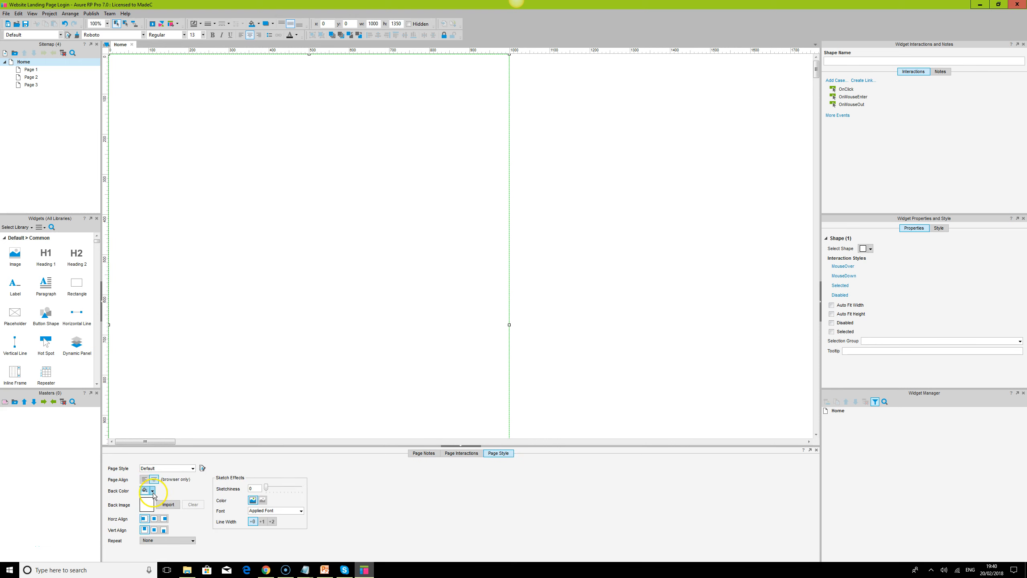
left_click(154, 519)
left_click(154, 530)
Step: Try pexels-photo.jpg from the eCommerce Landing UI folder as the Home page's background image and clear it again
left_click(168, 505)
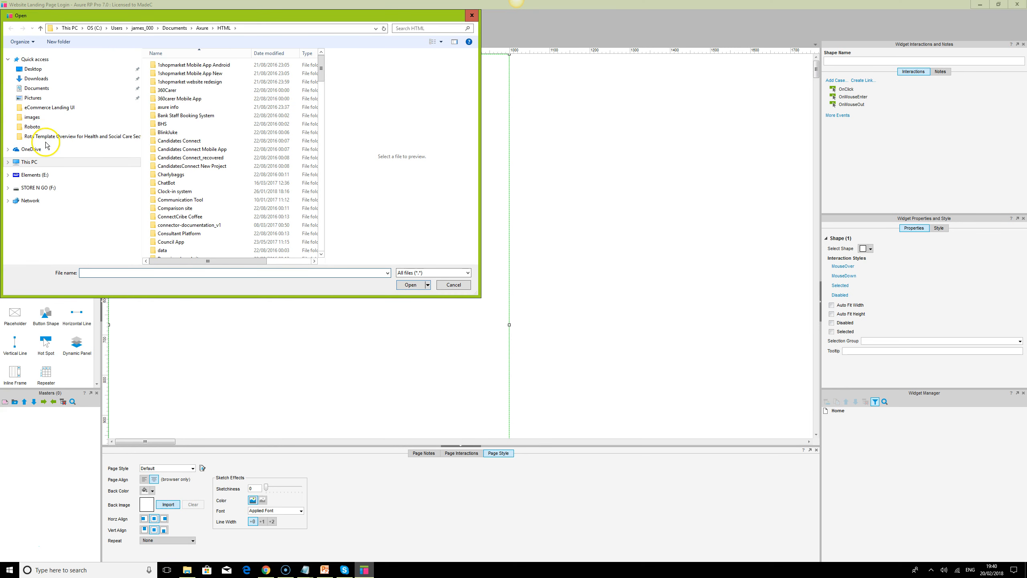
left_click(50, 109)
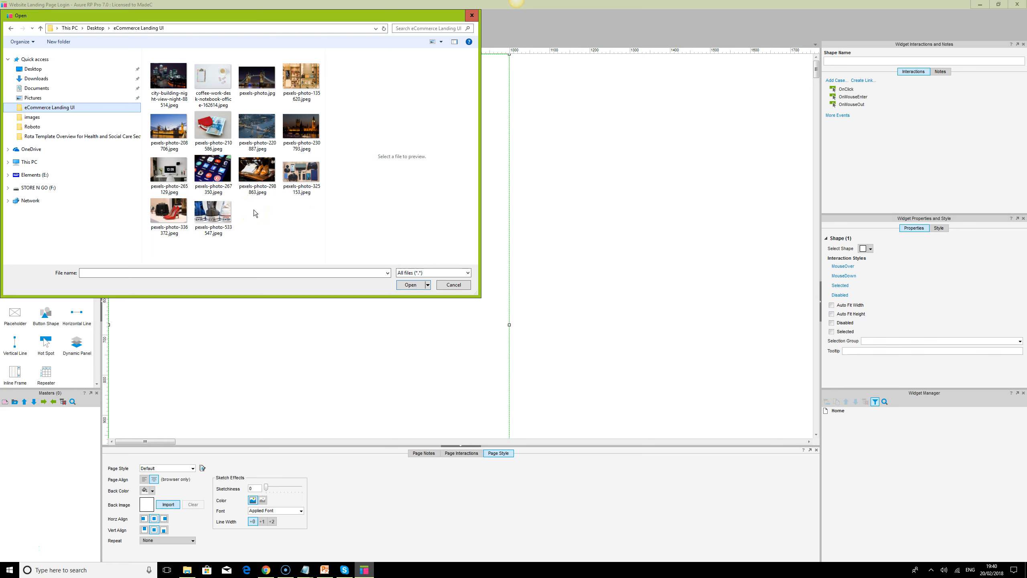
left_click(215, 176)
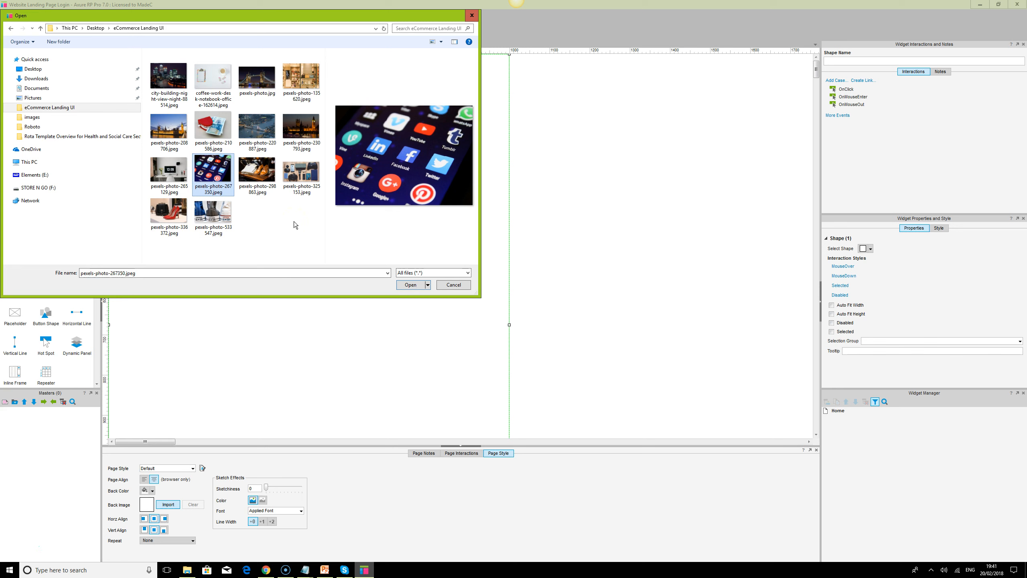
left_click(259, 87)
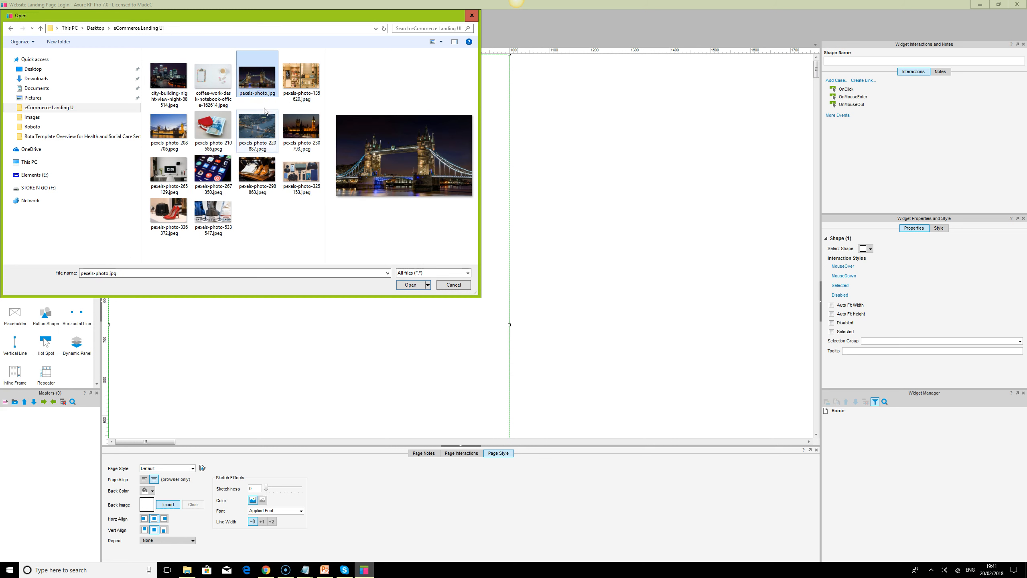
left_click(205, 170)
key("Up")
key("Up")
key("Right")
left_click(416, 287)
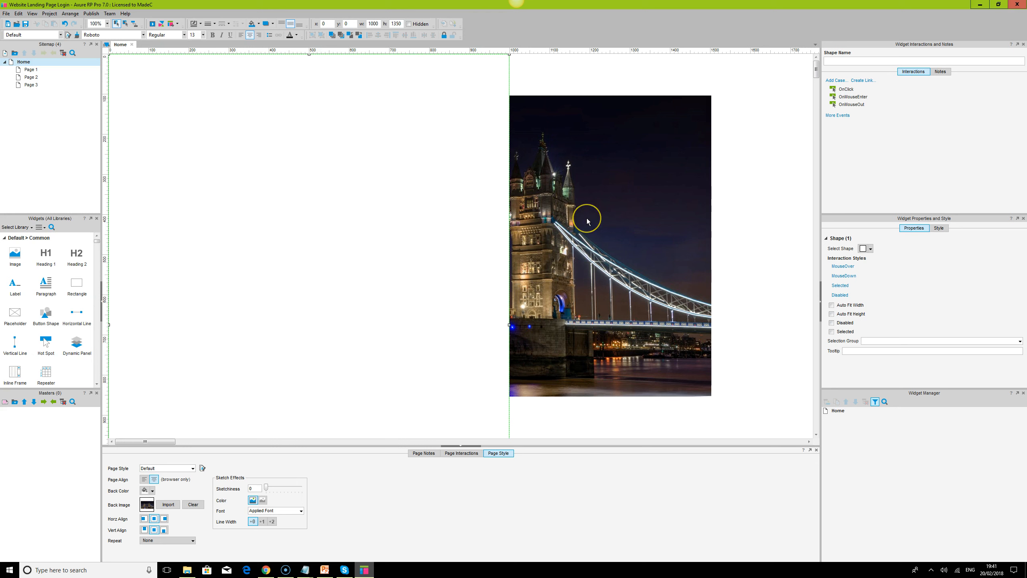
left_click(445, 164)
left_click(193, 505)
Step: Convert the large rectangle to a dynamic panel and name it Background
left_click(330, 191)
right_click(330, 170)
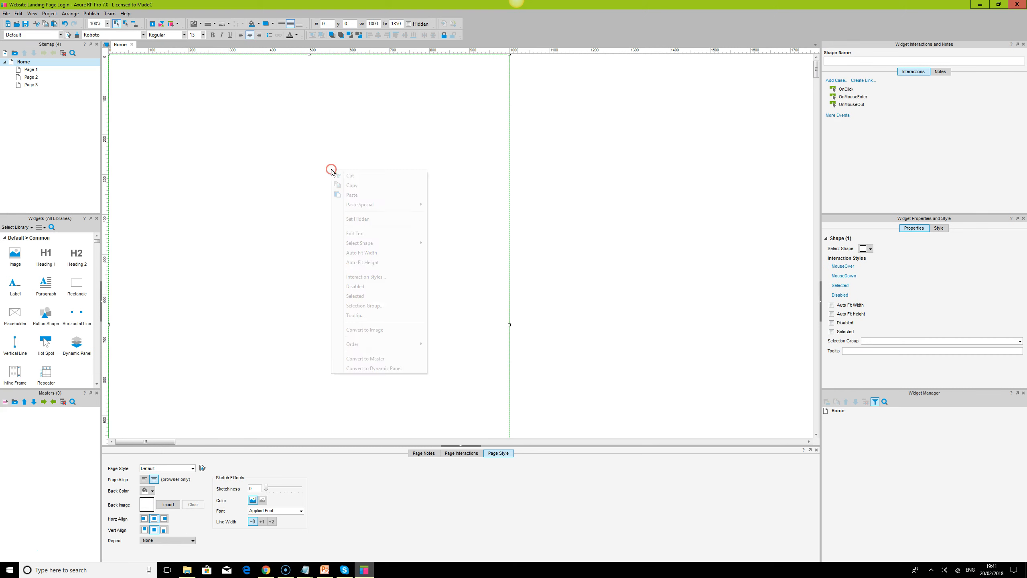
left_click(401, 367)
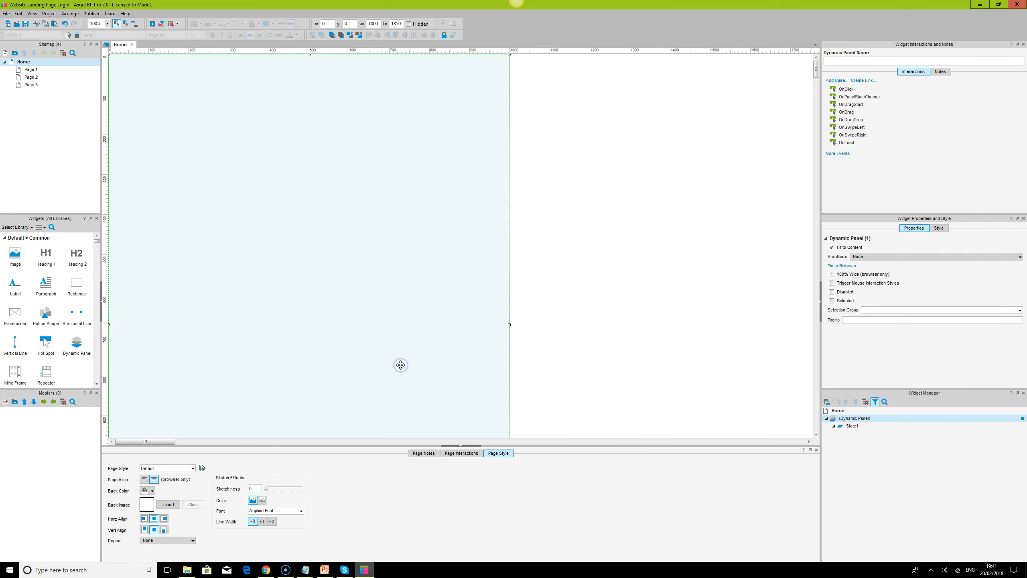
left_click(862, 419)
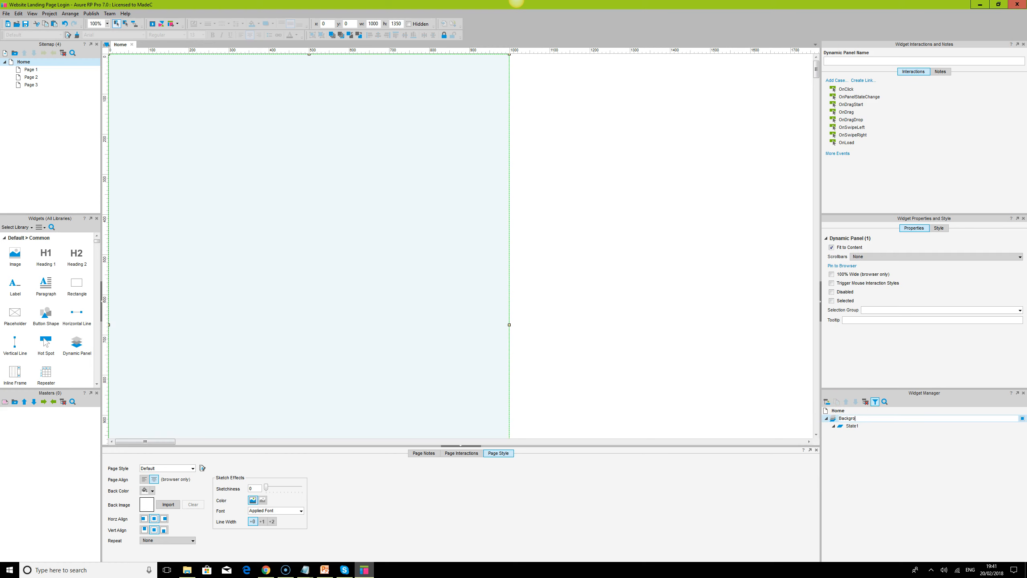
left_click(754, 350)
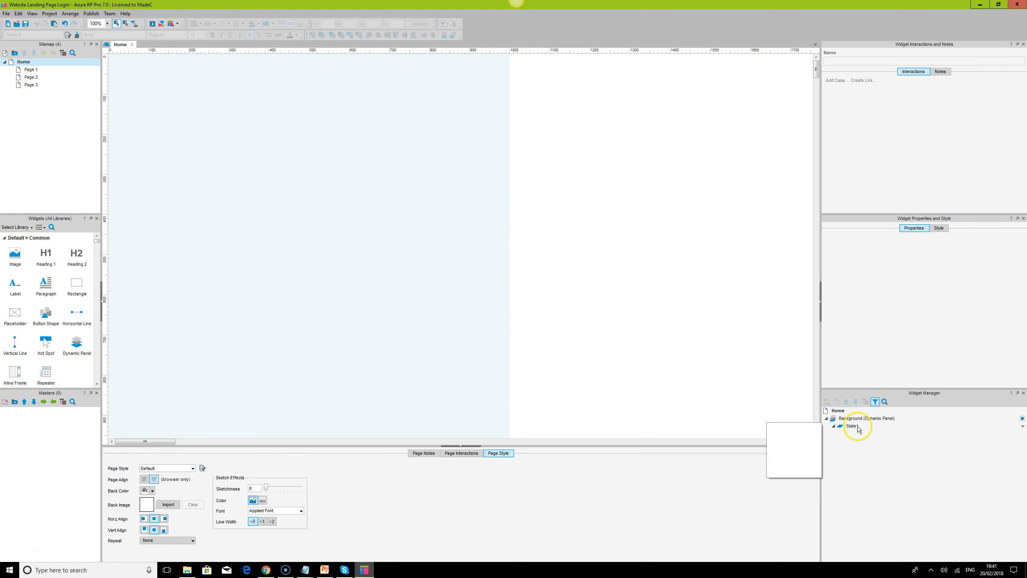
Step: In State1 of the Background panel, centre the back image horizontally and vertically and set its repeat to Stretch to Cover
double_click(857, 426)
left_click(276, 177)
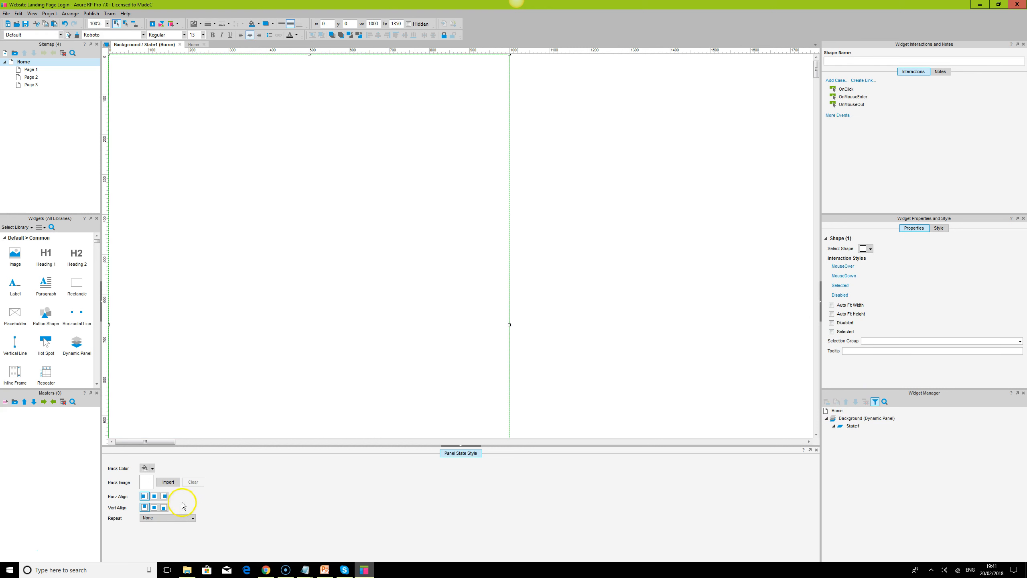
left_click(158, 501)
left_click(154, 507)
left_click(158, 518)
left_click(160, 549)
Step: Import pexels-photo-230793.jpeg as the back image of the Background panel's State1
left_click(168, 482)
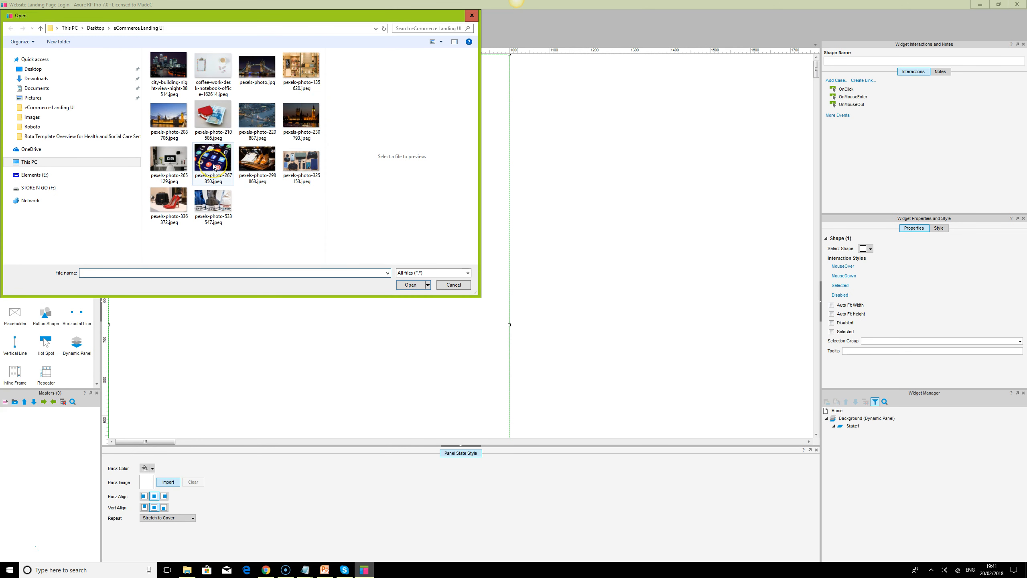
left_click(294, 134)
left_click(406, 290)
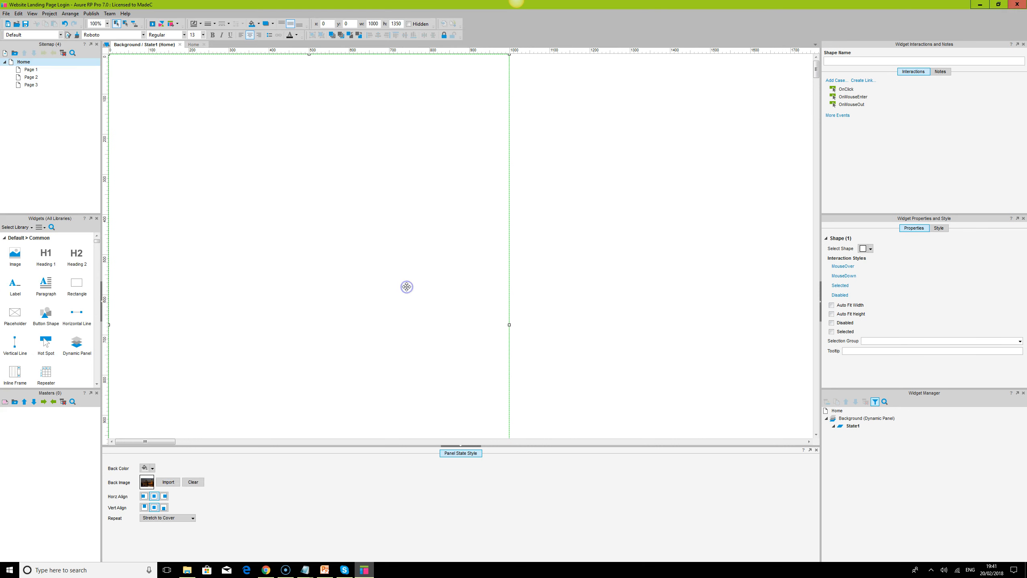
Step: Set the large rectangle inside State1 to no fill
left_click(292, 171)
left_click(258, 25)
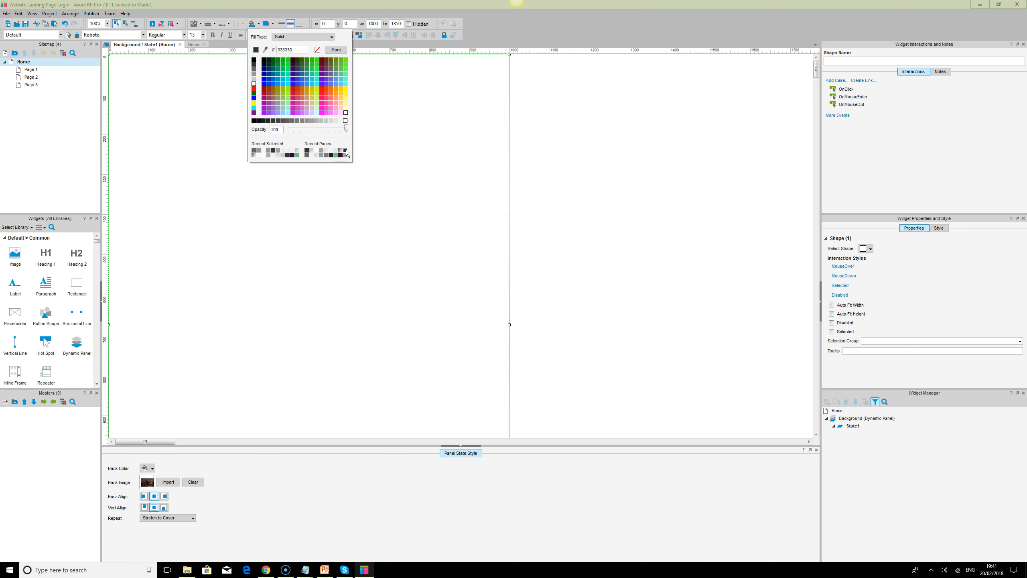
left_click(317, 50)
left_click(562, 174)
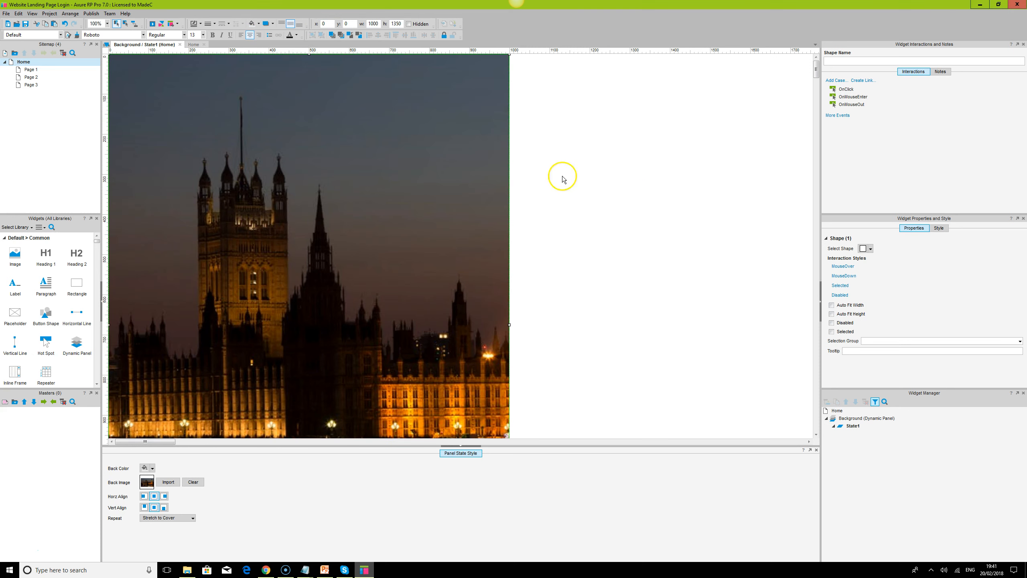
left_click(643, 194)
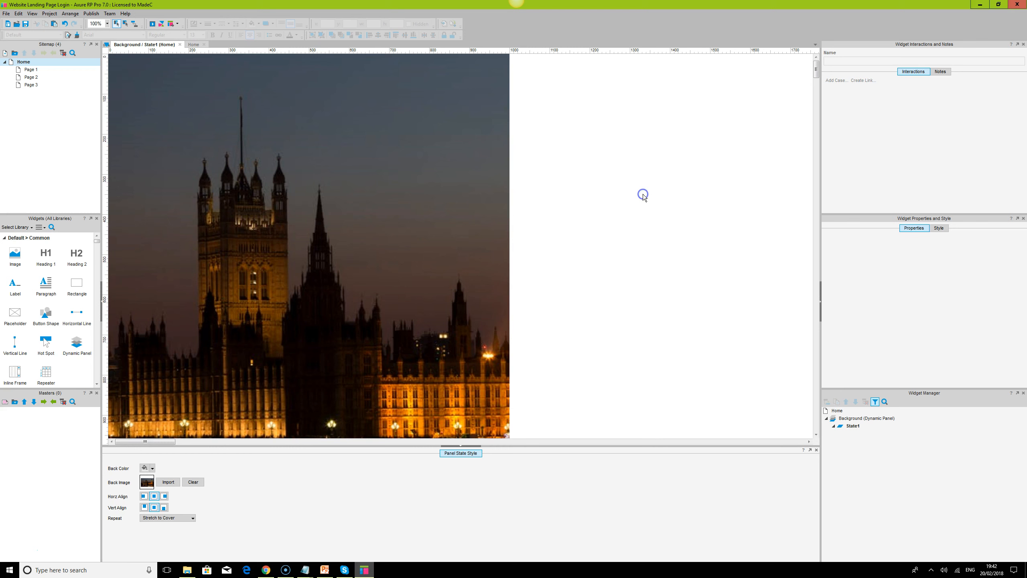
Step: Preview the Home page in the browser and close the spare empty tab
left_click(154, 23)
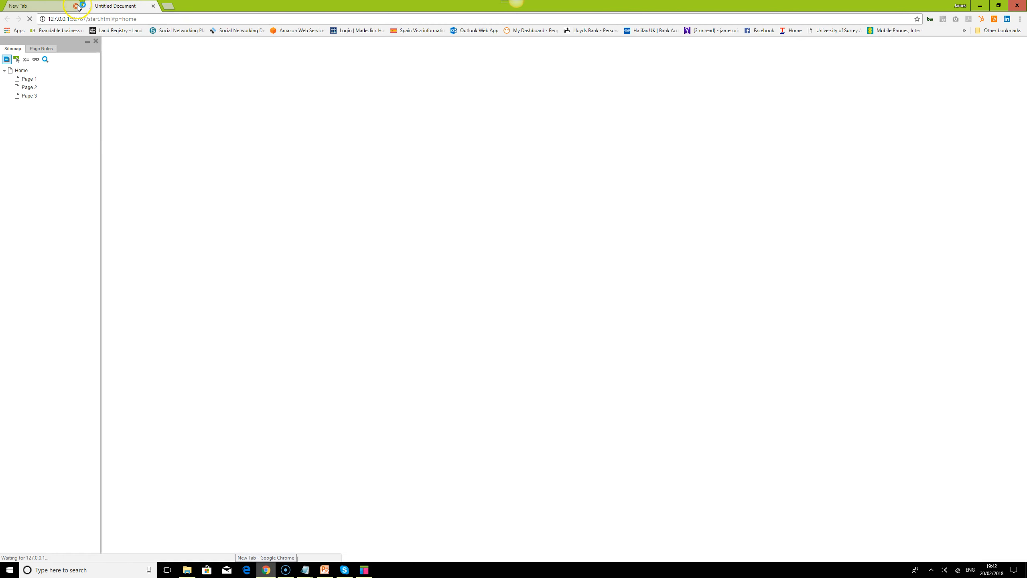
left_click(76, 6)
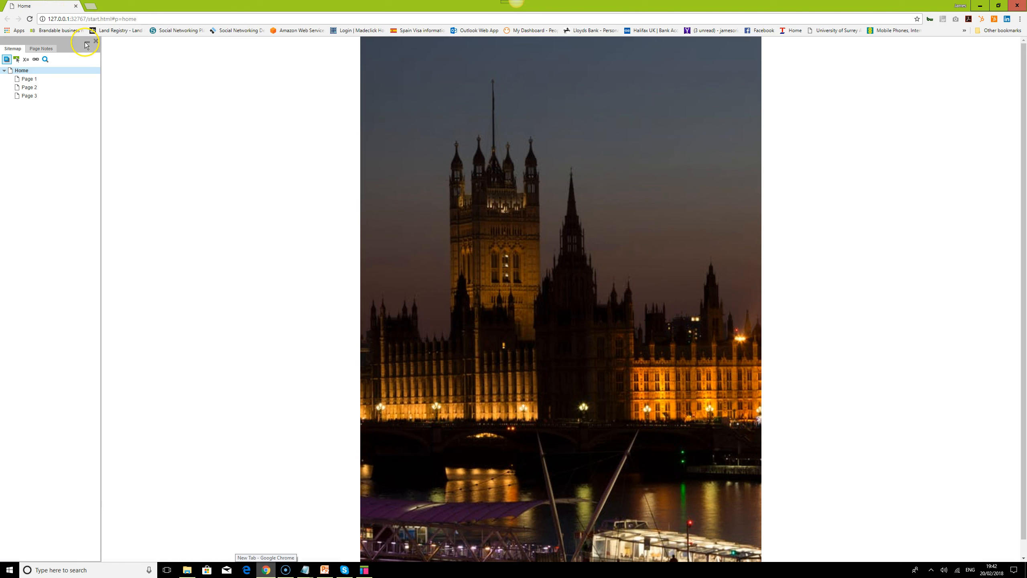
Step: Switch back to Axure RP and make the Background dynamic panel on the Home page 100% wide in the browser
left_click(363, 571)
left_click(262, 154)
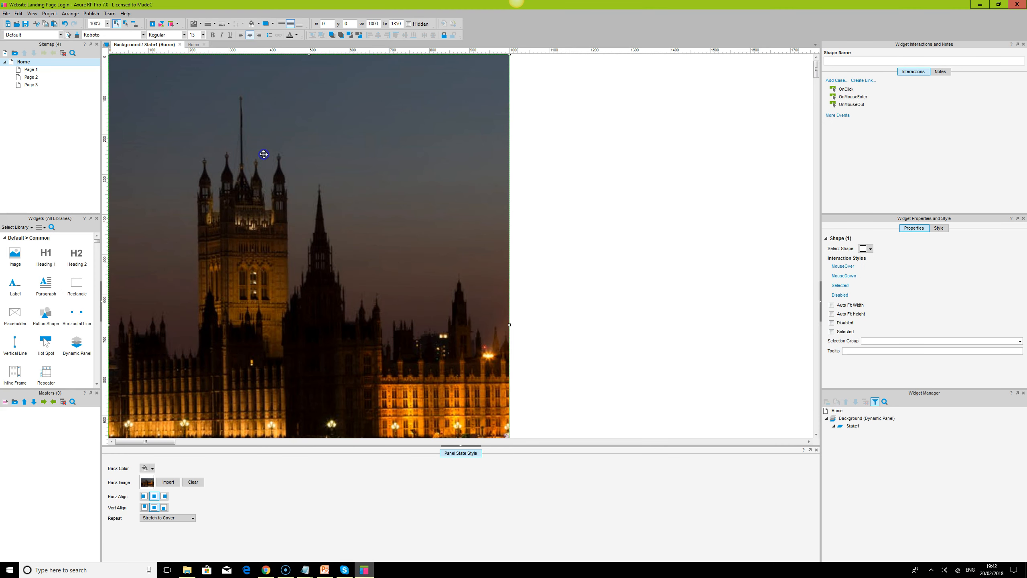
double_click(21, 62)
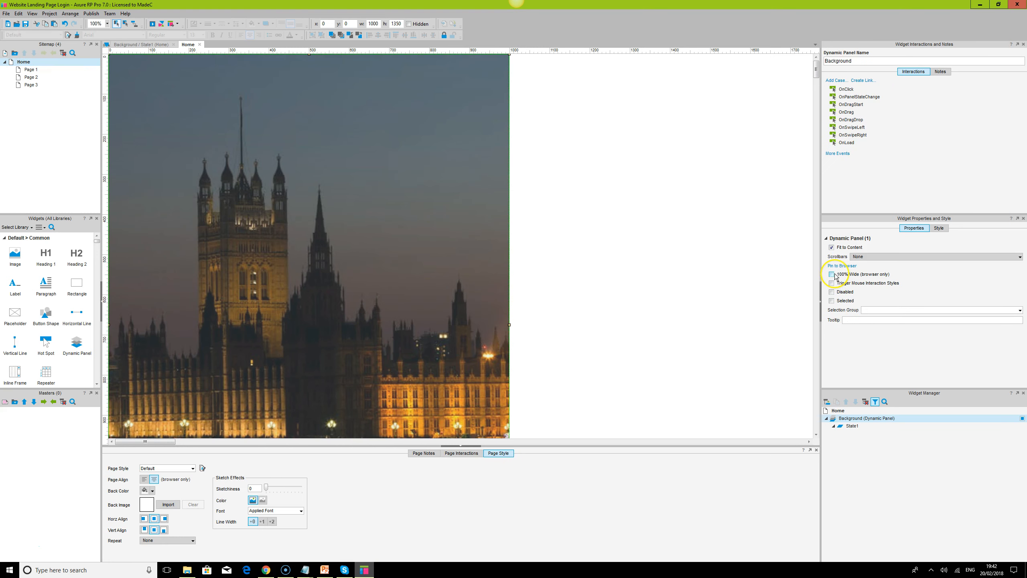
Step: Switch to Chrome, reload the Home page preview and collapse its sitemap sidebar
left_click(267, 570)
left_click(31, 19)
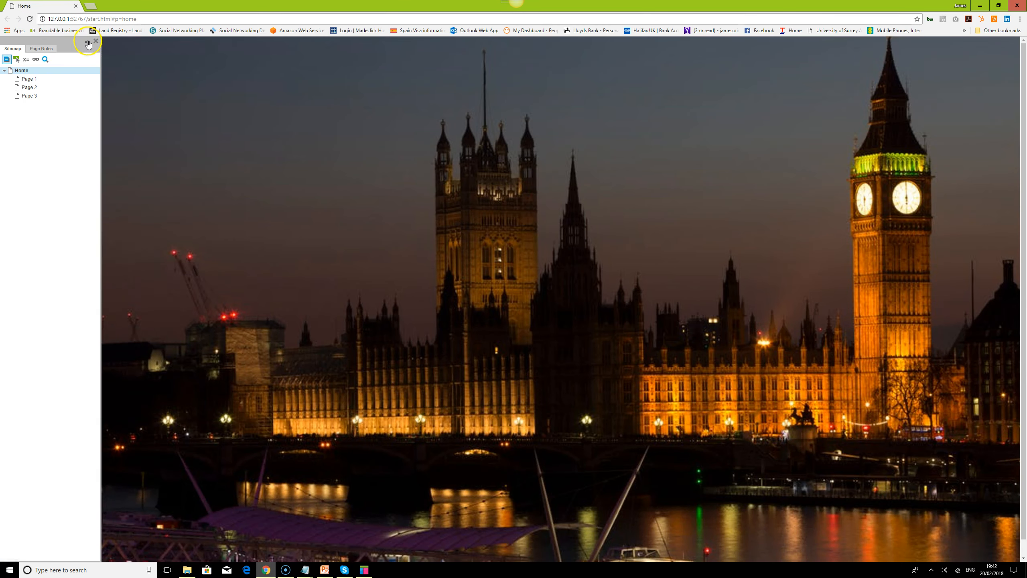
left_click(88, 41)
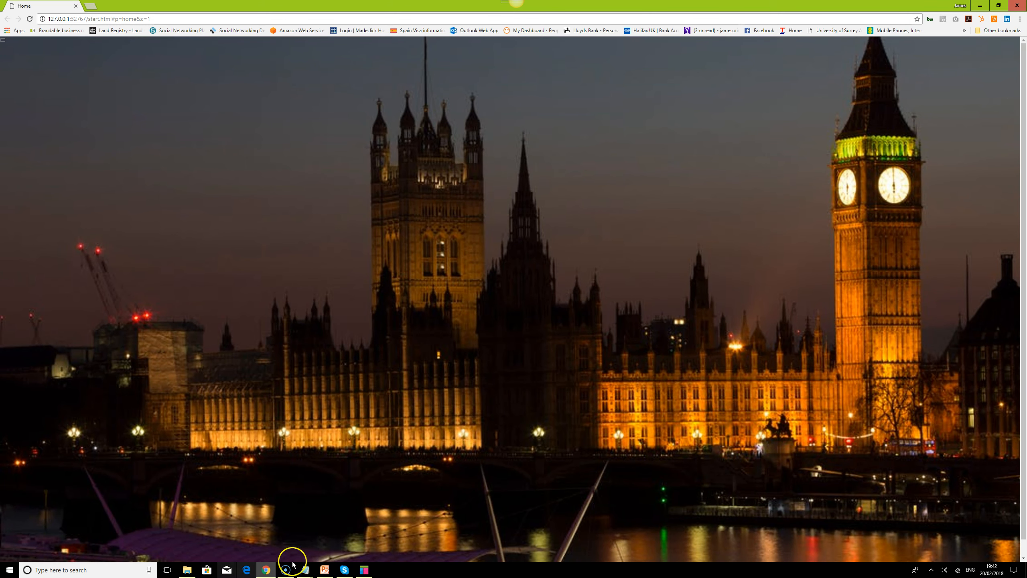
Step: Switch back to Axure RP and place a new rectangle on the Home page at x 0, y 0
left_click(364, 570)
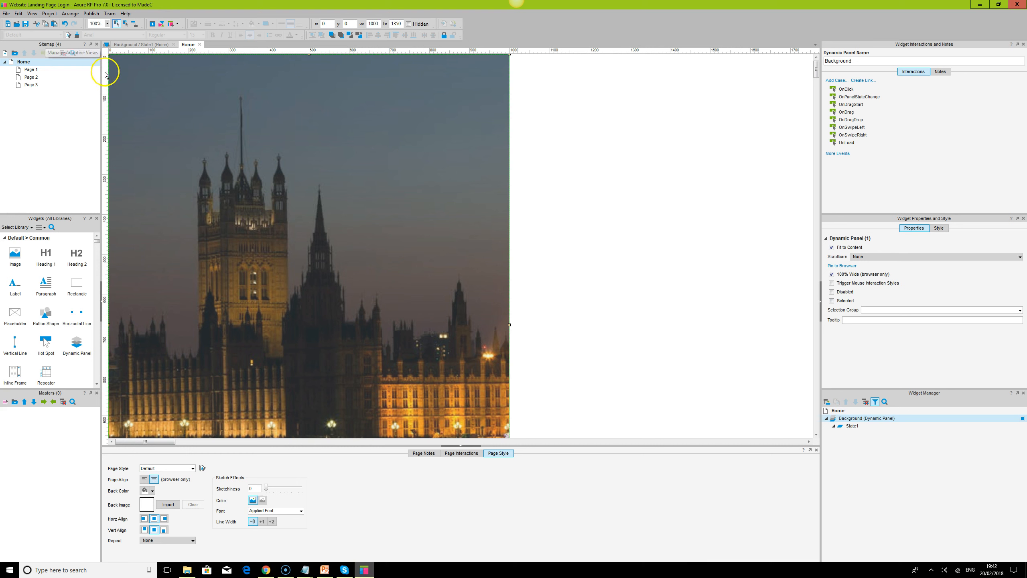
left_click(25, 63)
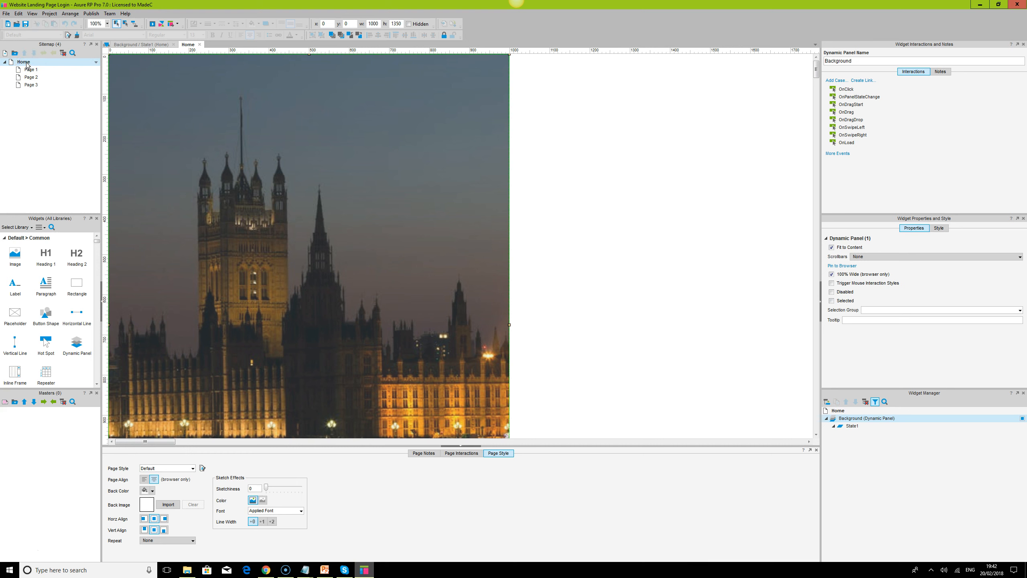
left_click(641, 214)
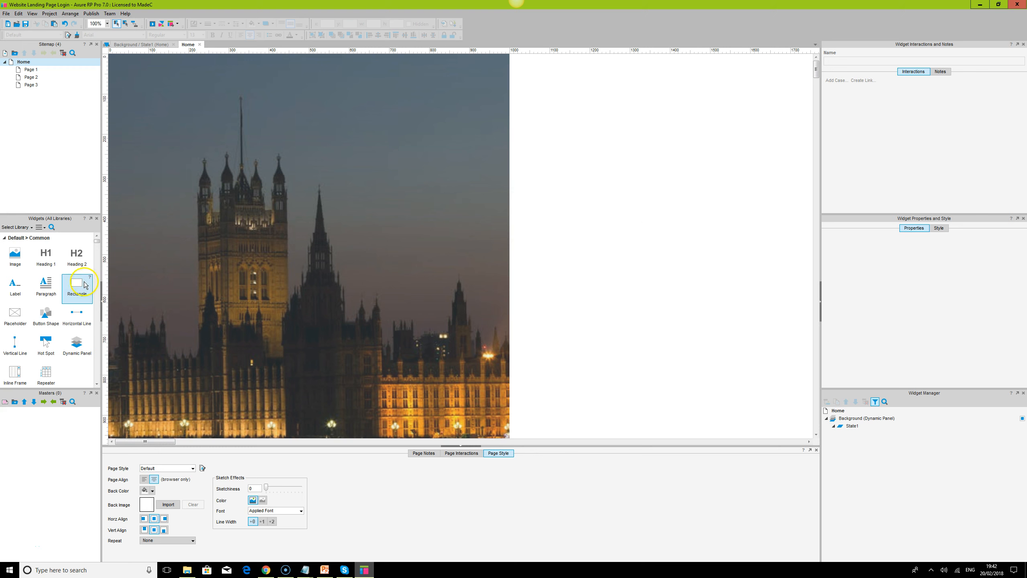
left_click_drag(77, 284, 138, 93)
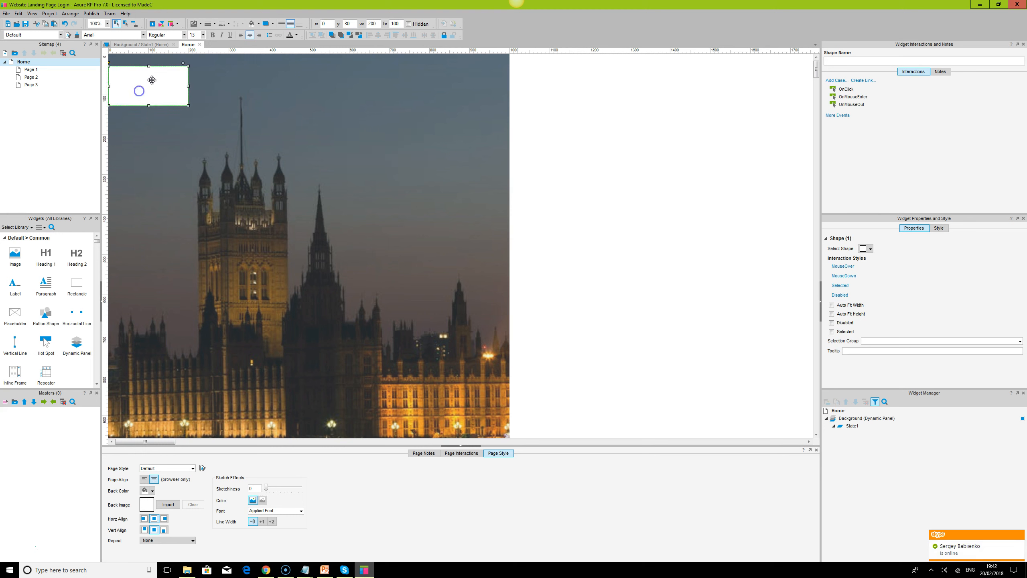
double_click(350, 23)
type("0")
key("Tab")
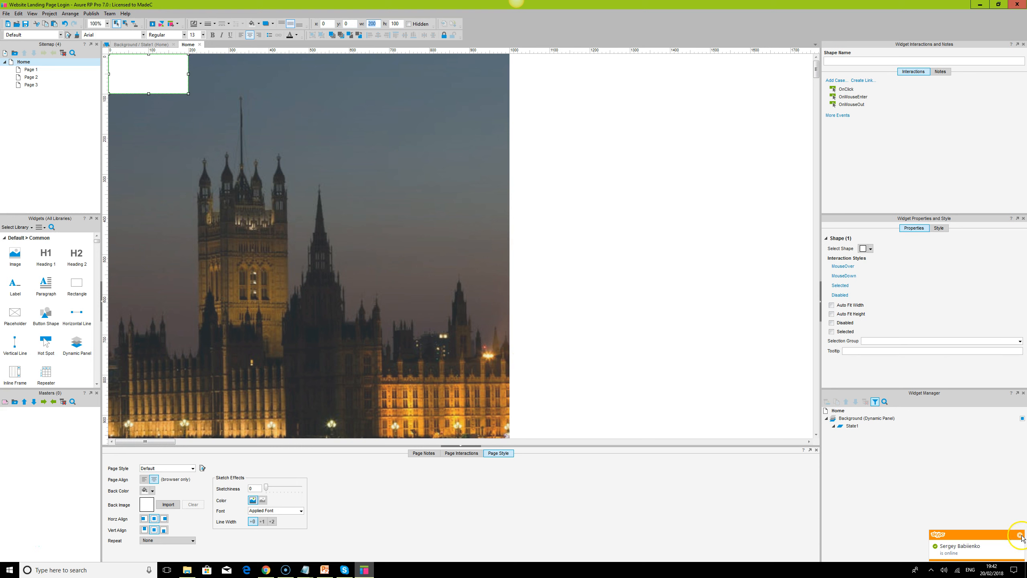
Step: Resize the new rectangle into a header bar 1000 wide and 70 high
left_click_drag(189, 75, 509, 81)
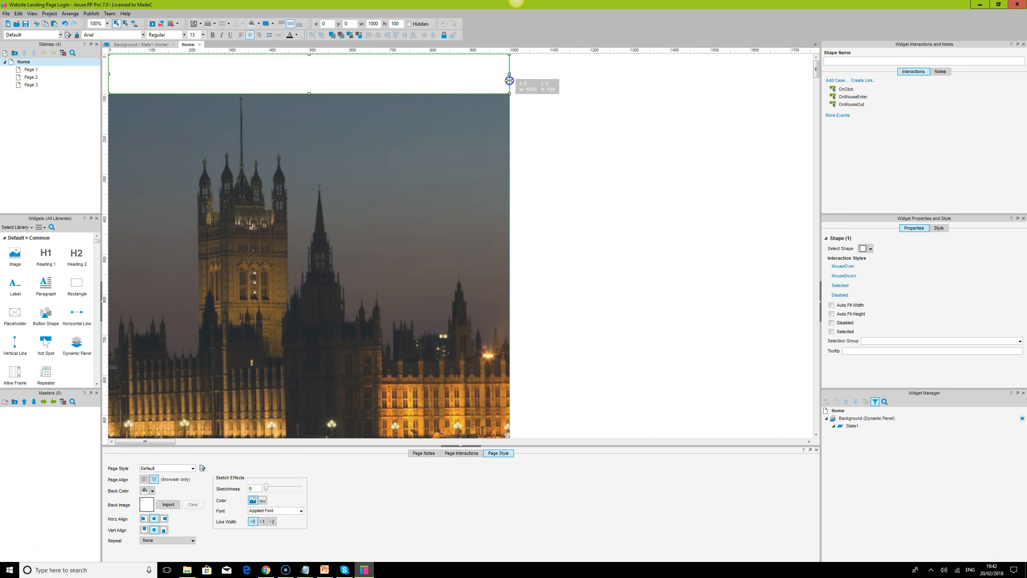
left_click(321, 66)
left_click(321, 67)
left_click_drag(310, 93, 310, 94)
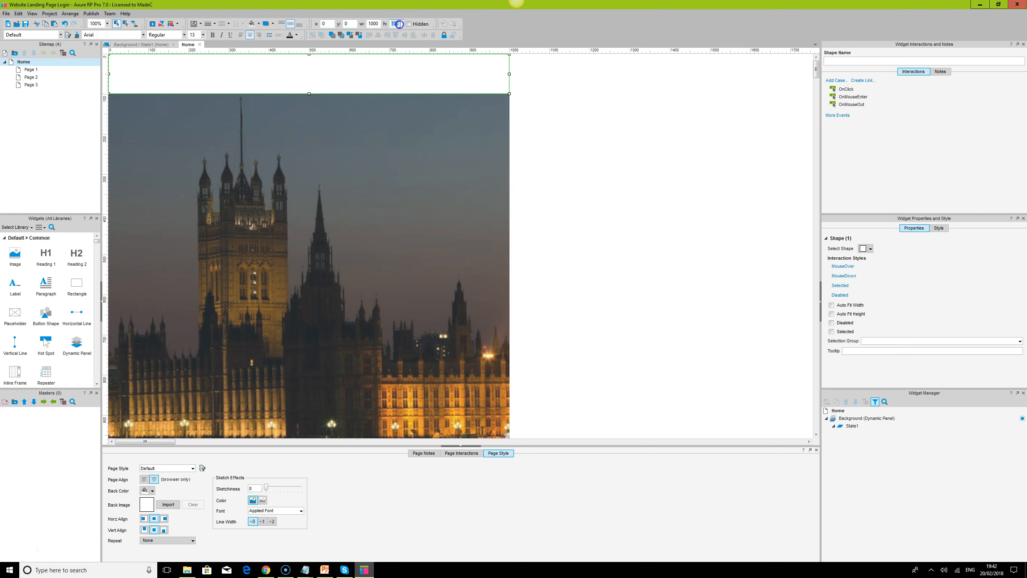
type("70")
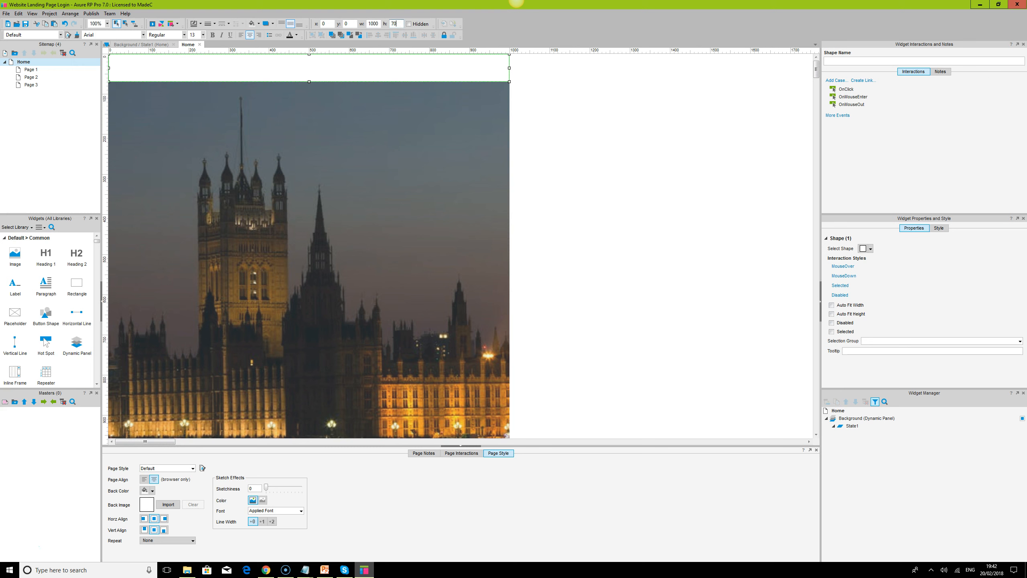
Step: Remove the header rectangle's border and set its font to Roboto
left_click(217, 26)
left_click(135, 35)
left_click(559, 120)
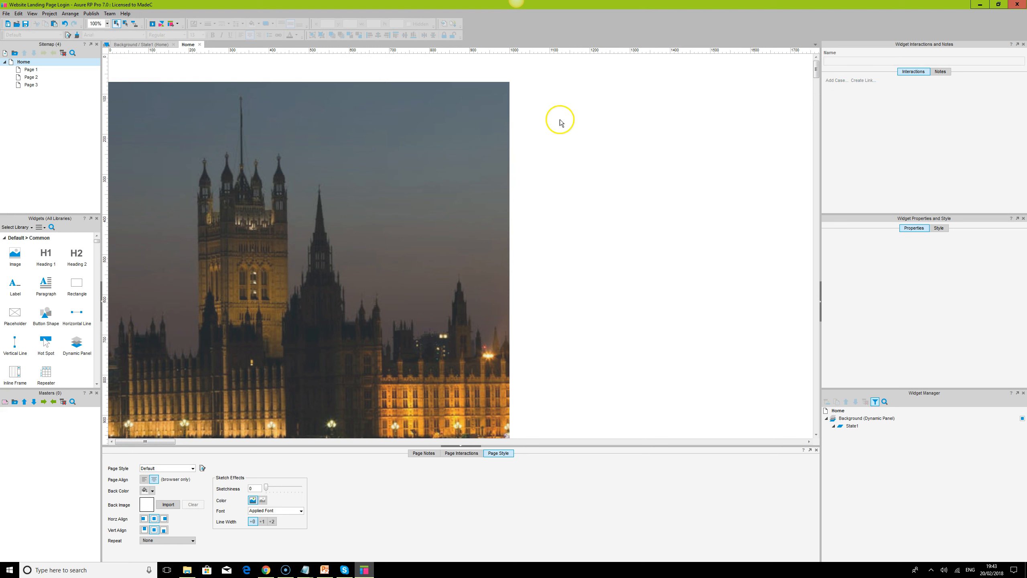
Step: Convert the header rectangle to a dynamic panel
left_click(470, 67)
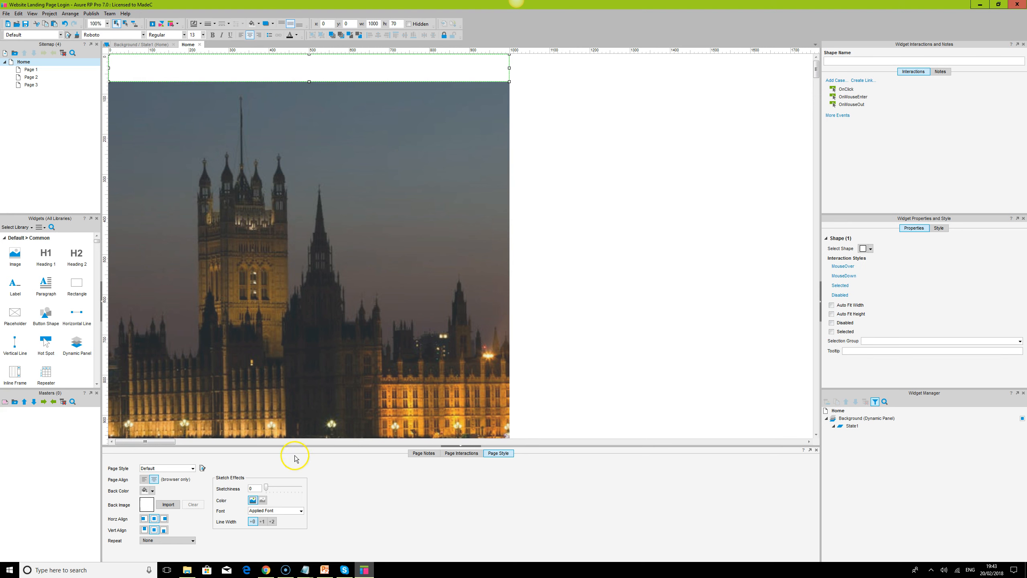
right_click(379, 66)
left_click(452, 264)
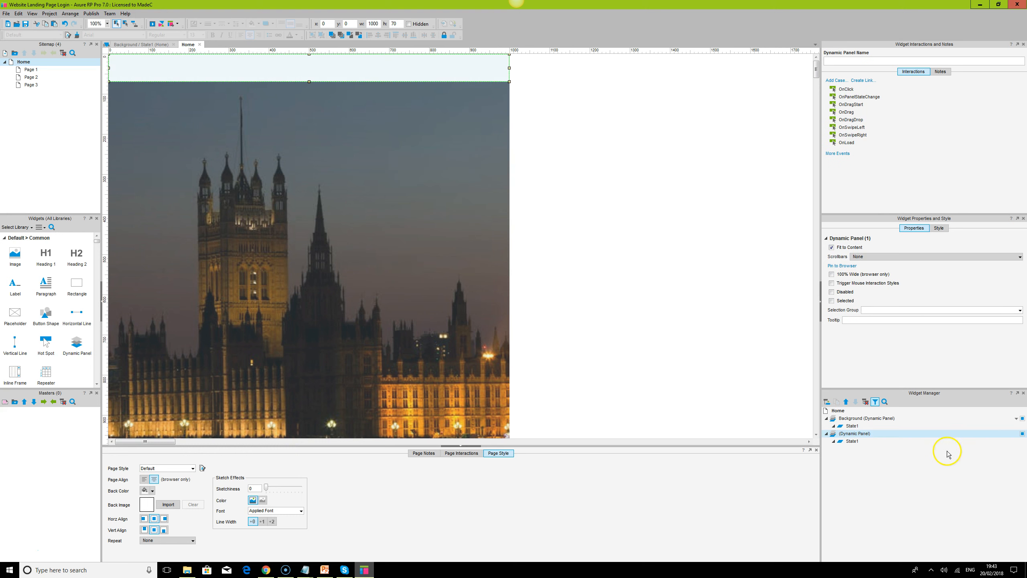
Step: Name the header's dynamic panel "Header", open its State1 and set the state's back color to white
double_click(862, 433)
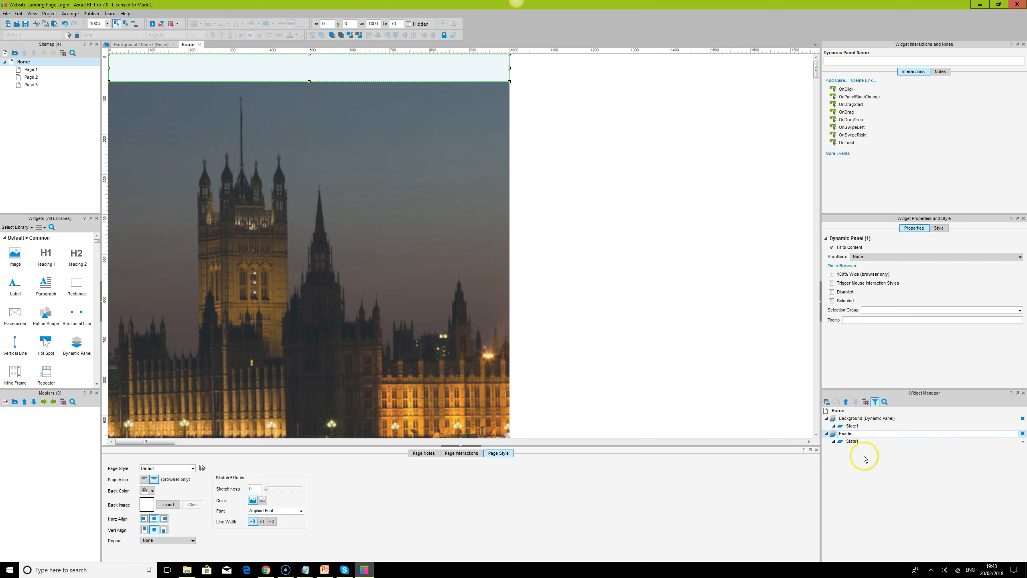
double_click(851, 441)
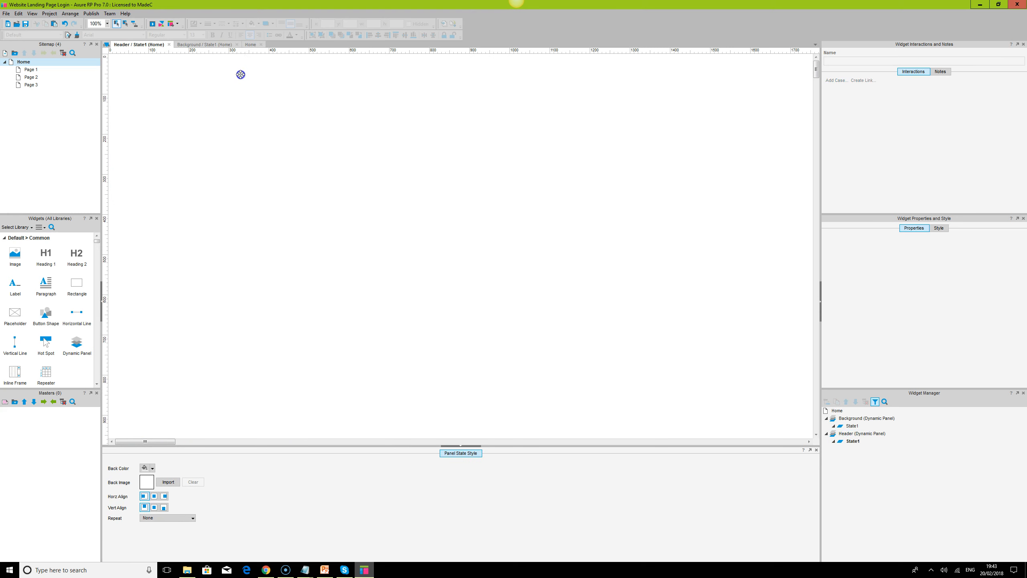
left_click(240, 74)
left_click(152, 468)
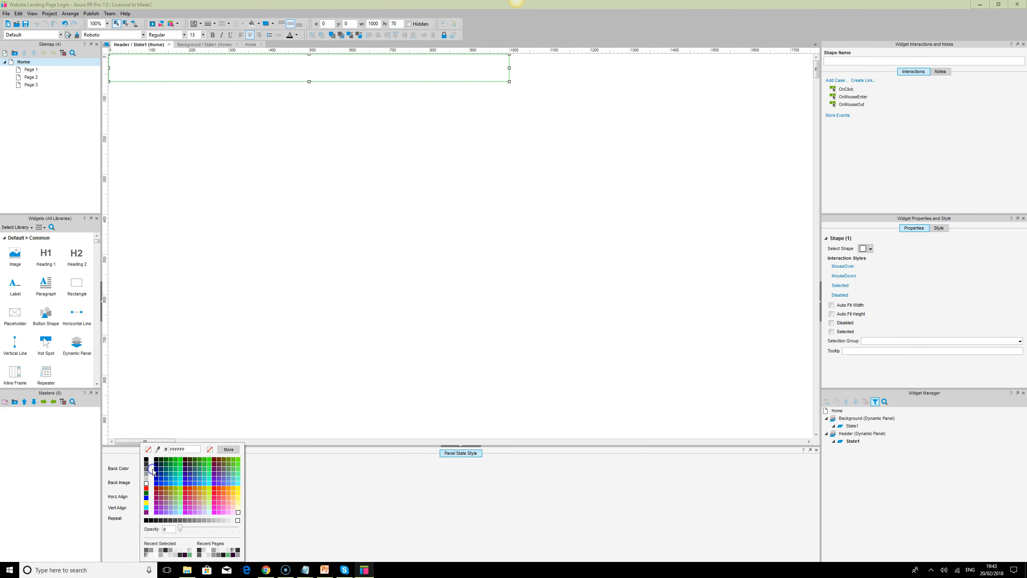
left_click(147, 483)
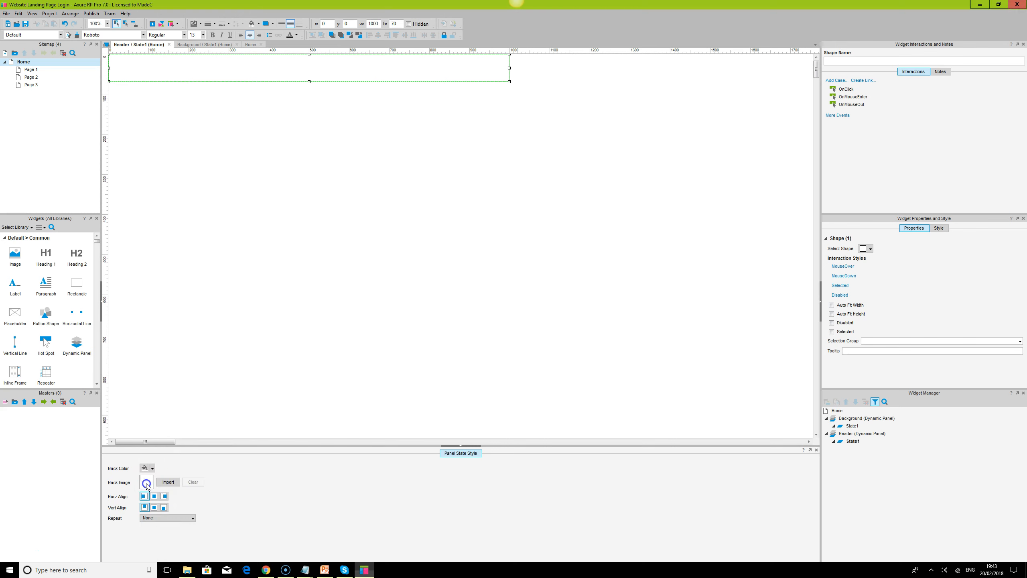
Step: Center the Header state's back image horizontally and vertically and set its repeat option to Stretch to Cover
left_click(155, 497)
left_click(178, 518)
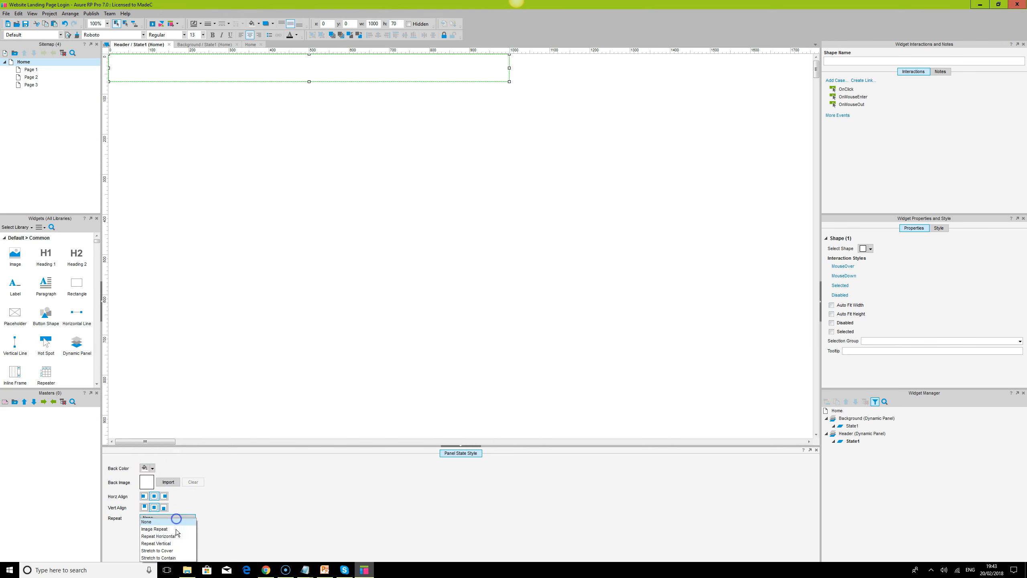
left_click(172, 552)
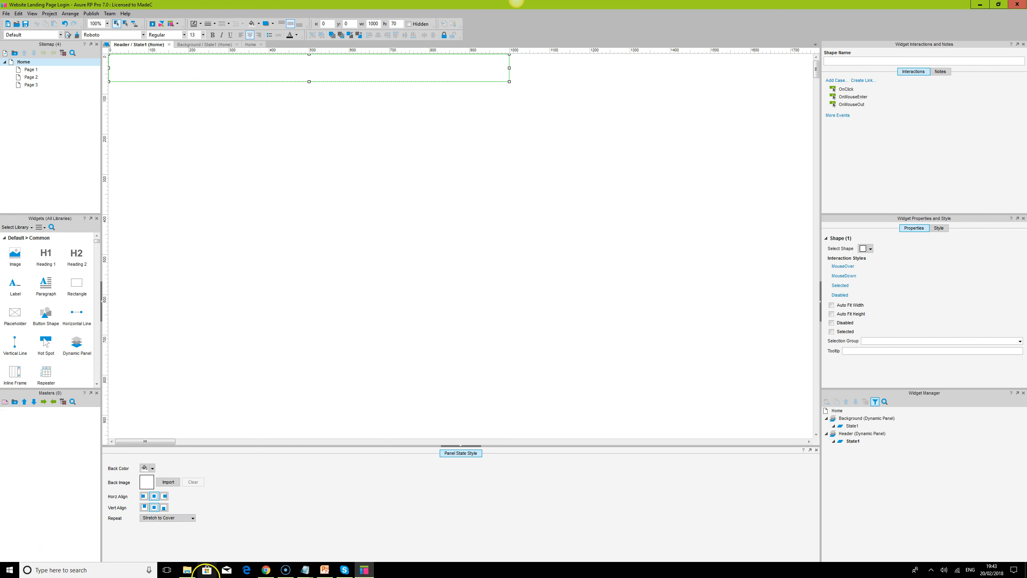
Step: Check the header in the Chrome preview and return to Axure RP
left_click(266, 570)
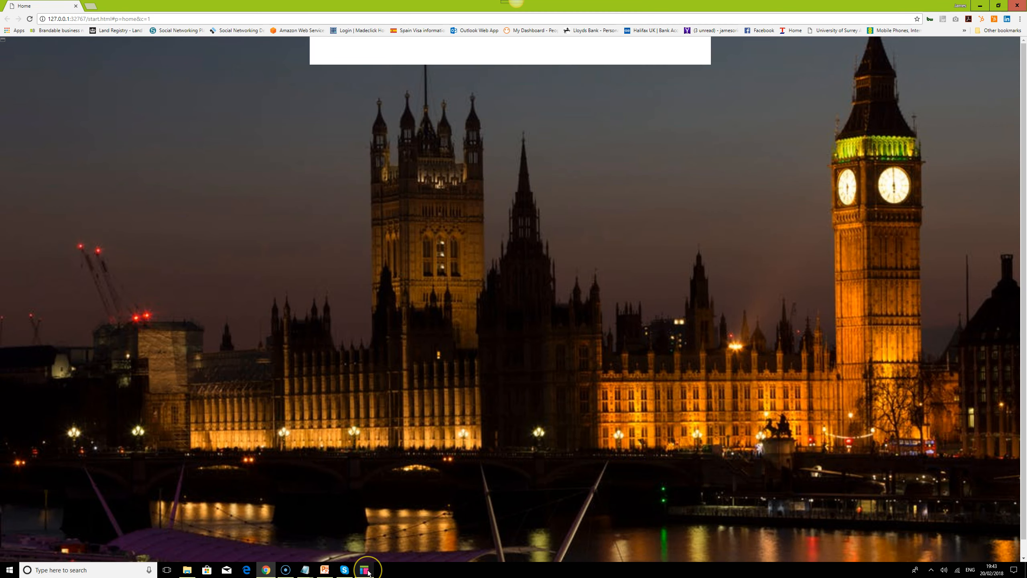
left_click(366, 570)
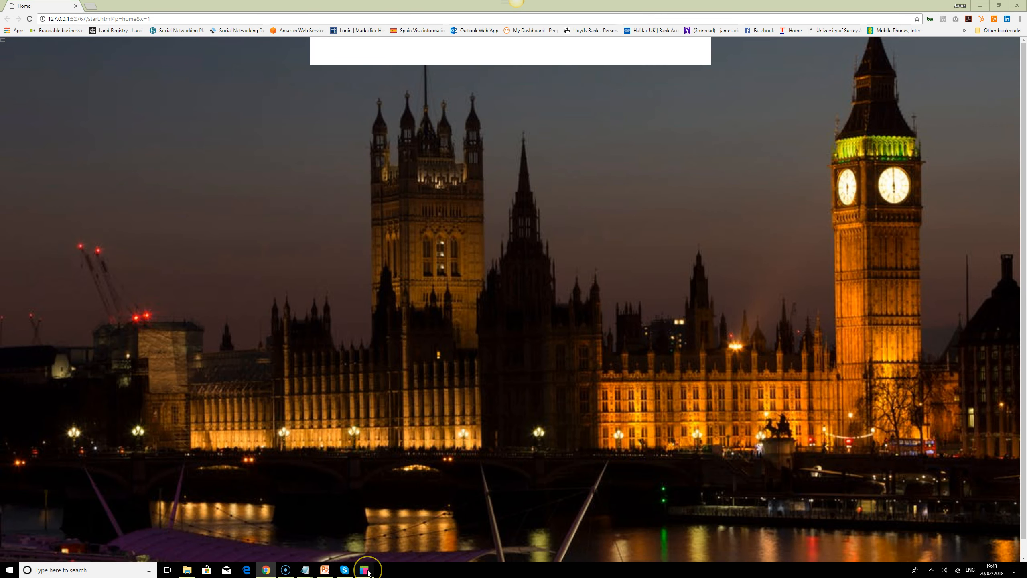
left_click(368, 571)
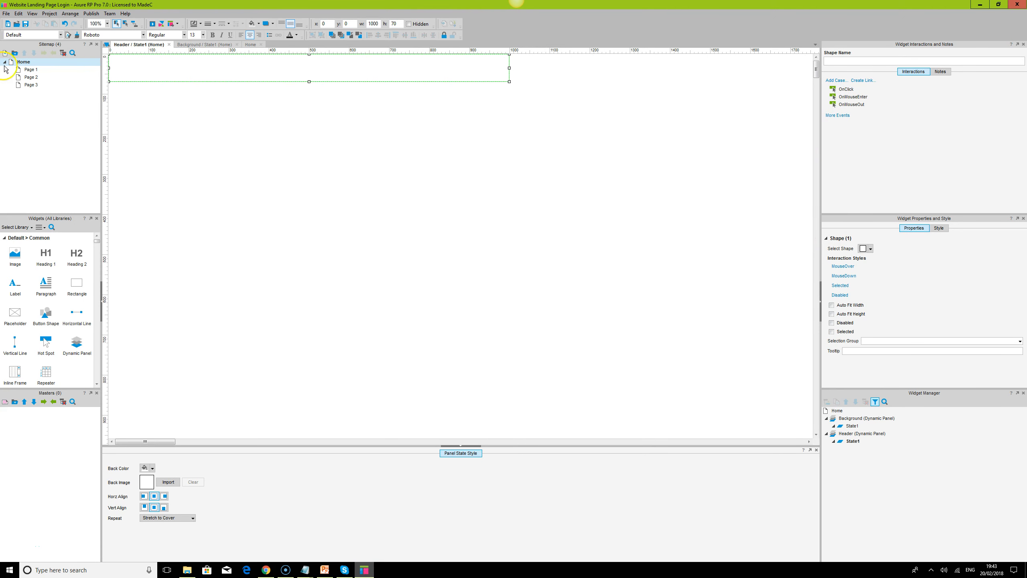
Step: Set the Header panel on the Home page to 100% wide and reload the preview in Chrome
double_click(23, 61)
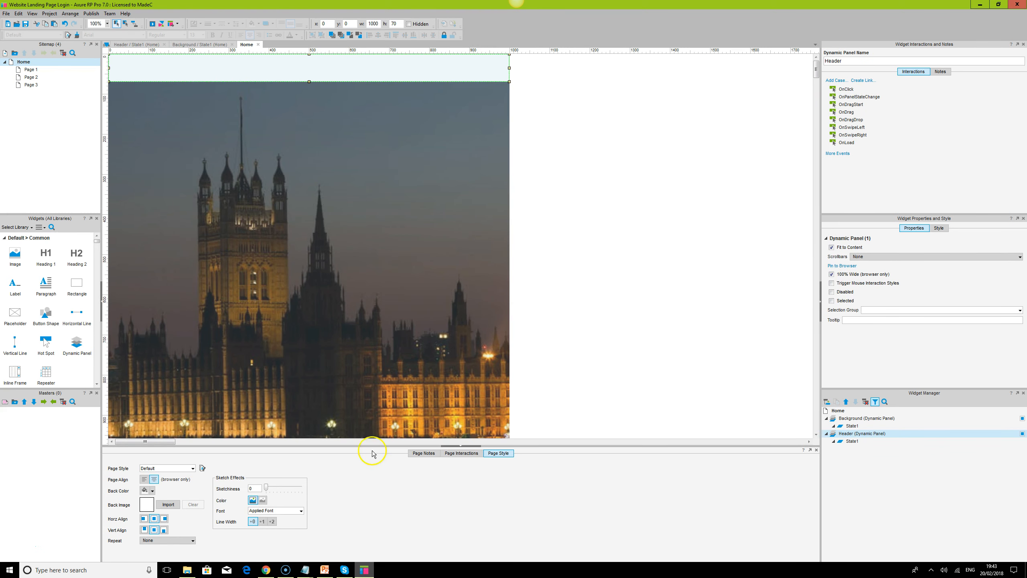
left_click(267, 571)
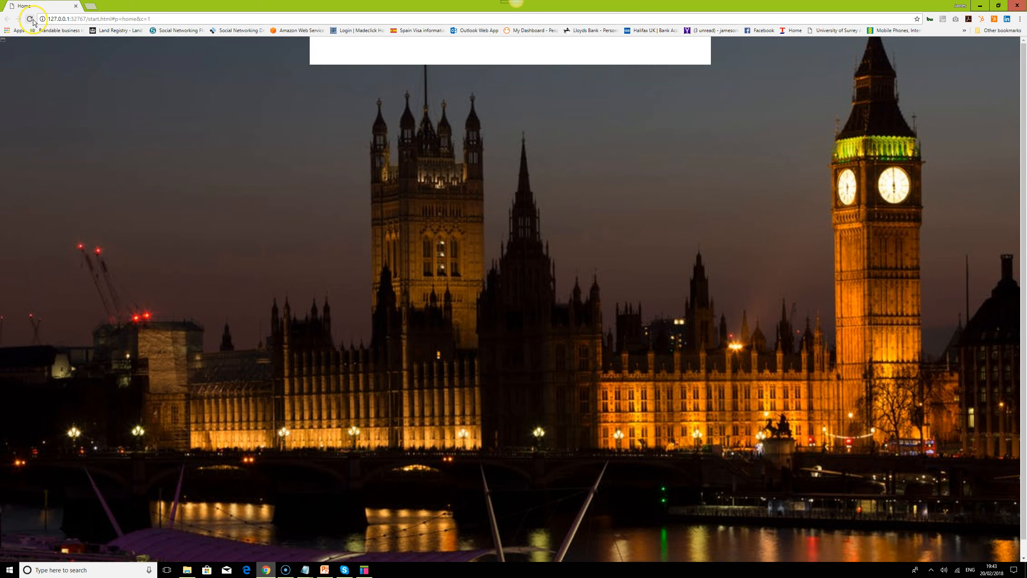
left_click(30, 19)
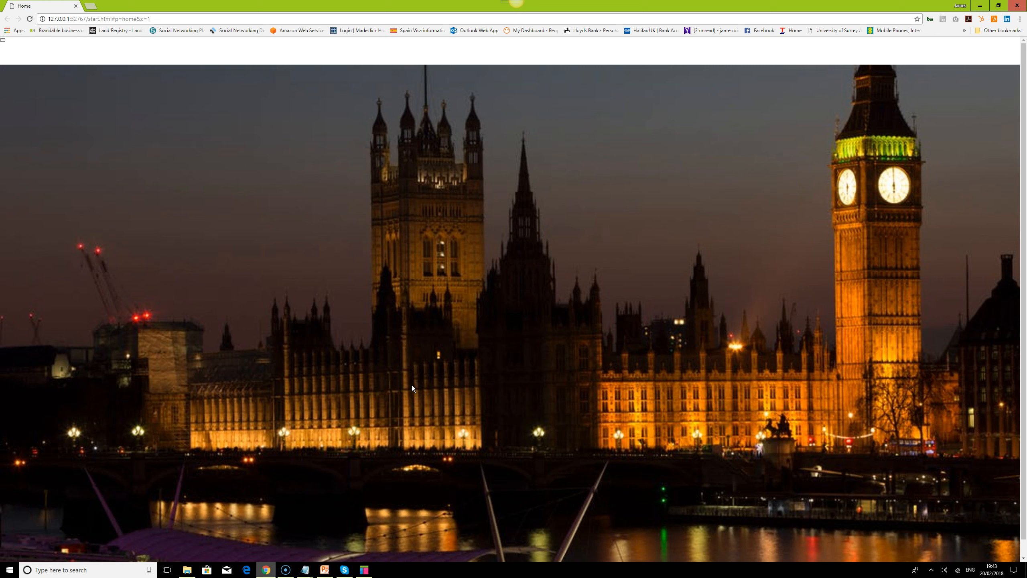
Step: Switch back to Axure RP and lower the Background panel's top edge to y 70, making it 1280 high
left_click(365, 570)
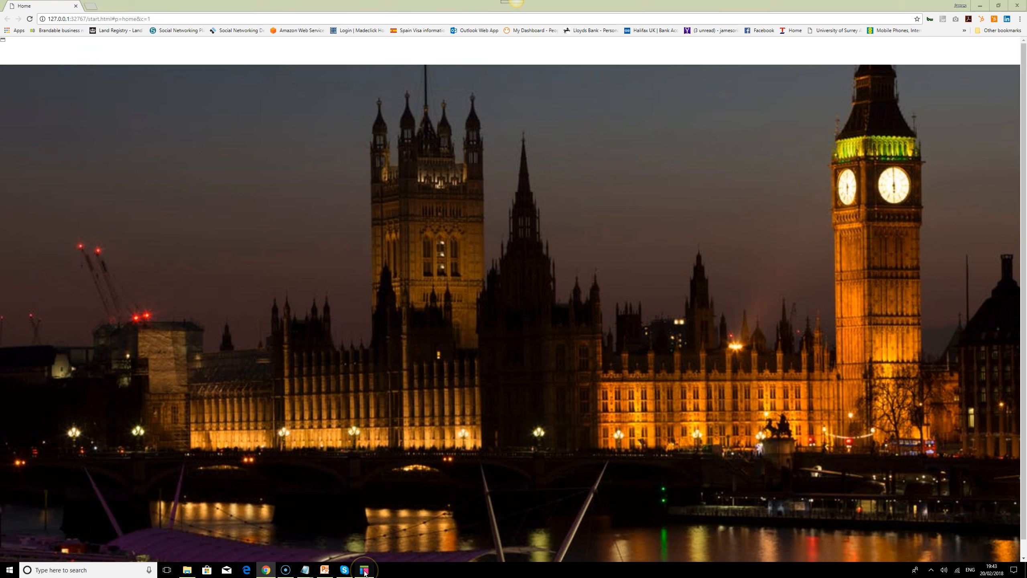
left_click(430, 197)
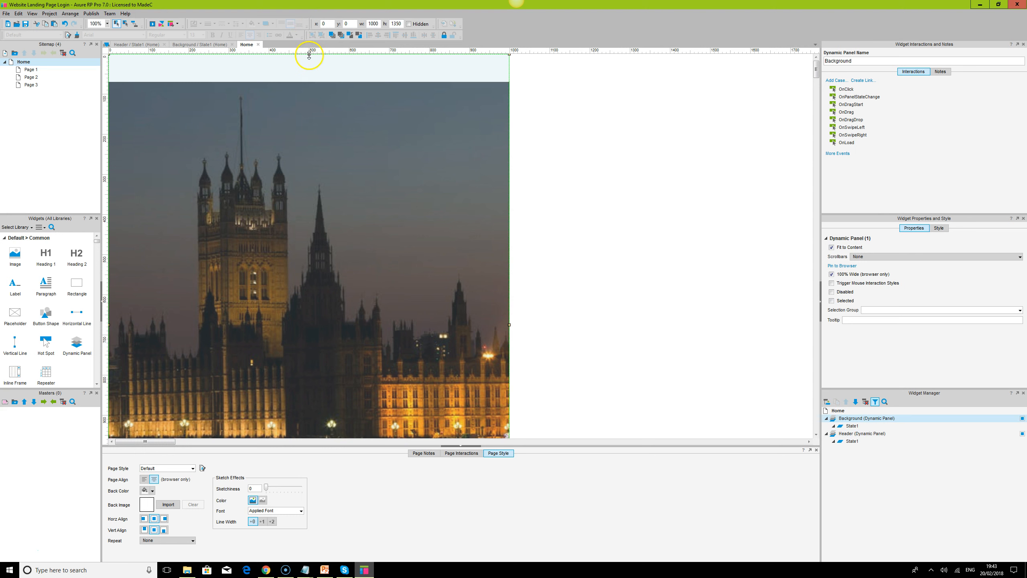
left_click_drag(310, 61, 315, 82)
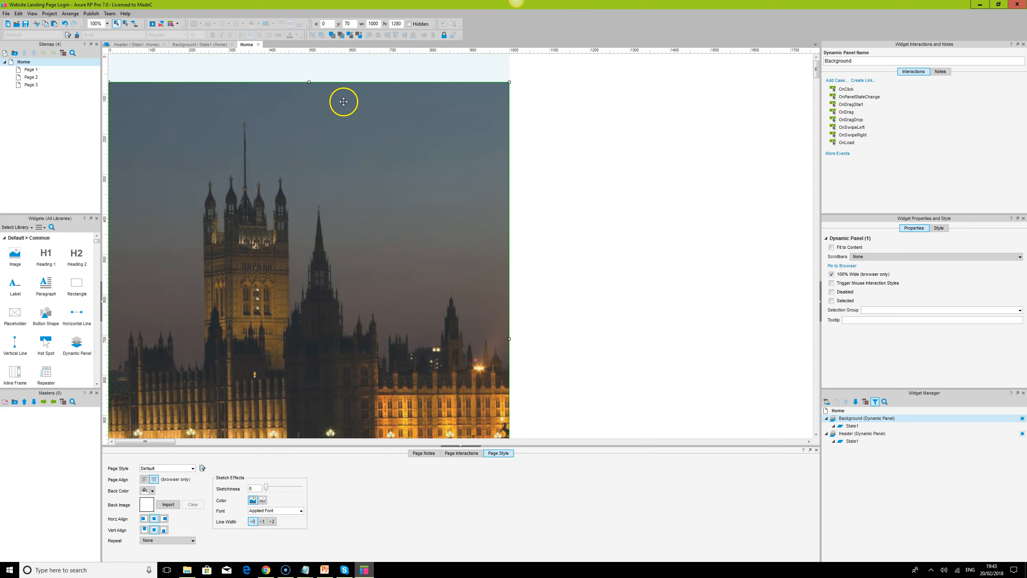
Step: Duplicate the Header panel to y 200 and name the copy "Footer"
left_click(356, 67)
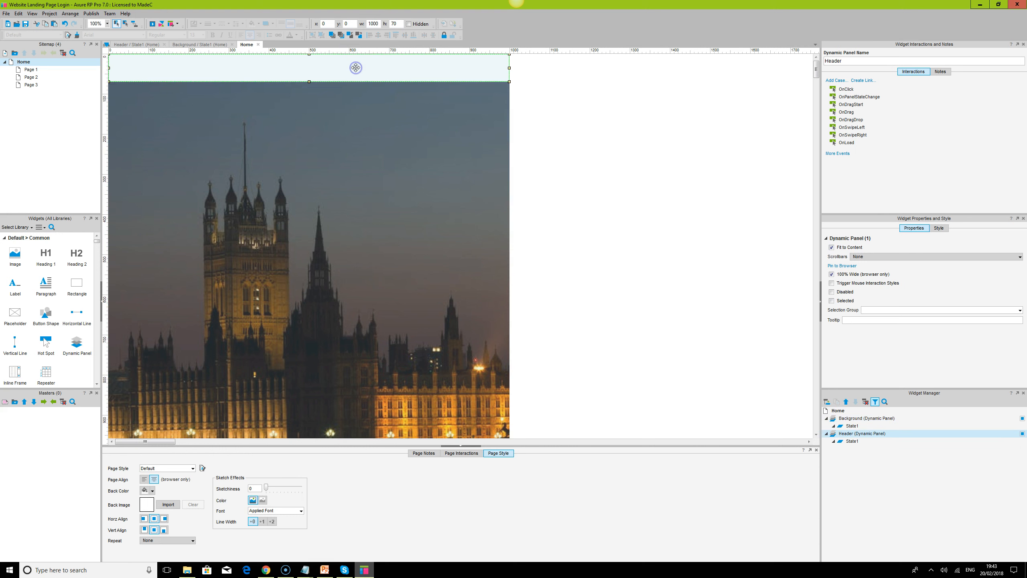
left_click_drag(356, 66, 355, 146)
left_click(843, 450)
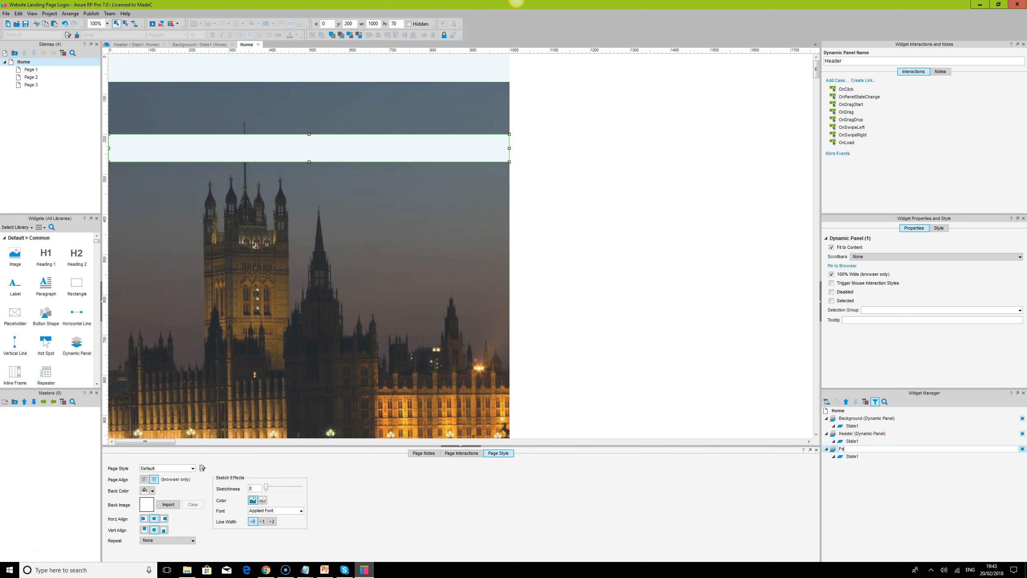
Step: Align the Footer panel's bottom edge with the bottom of the Background panel
left_click(263, 127)
left_click(275, 142)
scroll(276, 141, "down", 1)
left_click(324, 79, "ctrl")
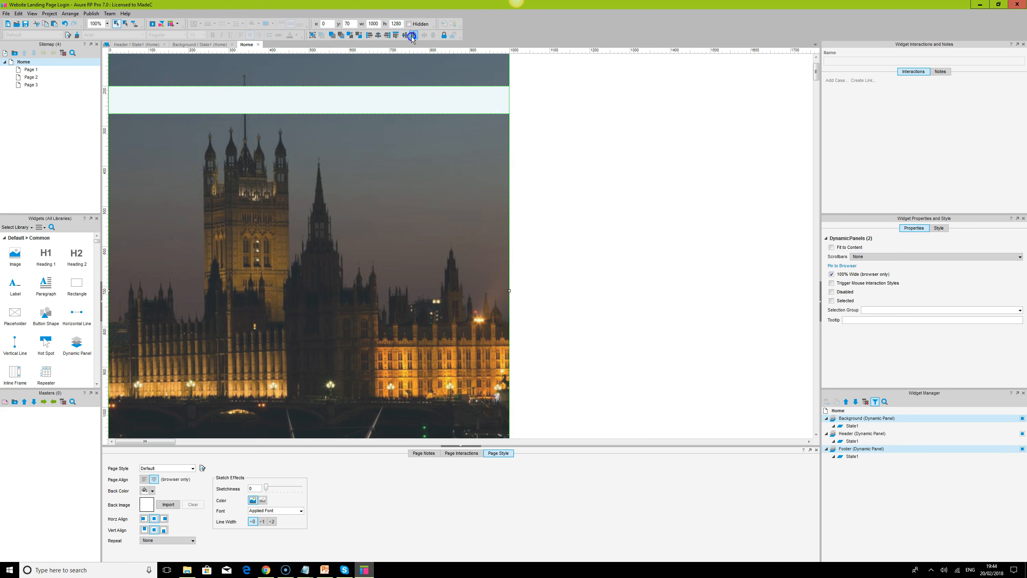
left_click(412, 36)
scroll(537, 214, "down", 4)
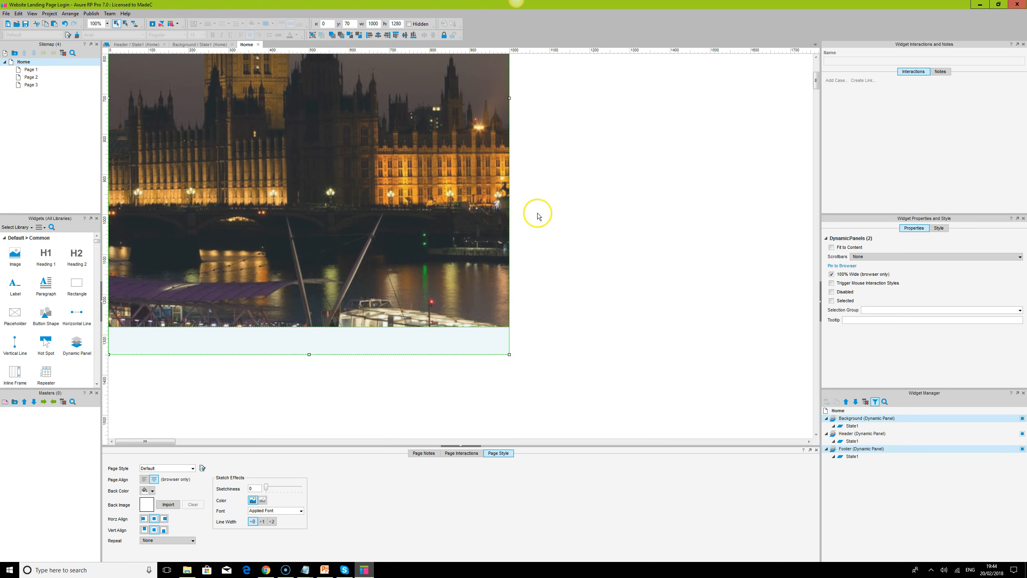
Step: Raise the Background panel's bottom edge to the footer's top edge, making the panel 1210 high
left_click(350, 264)
left_click_drag(339, 343, 341, 303)
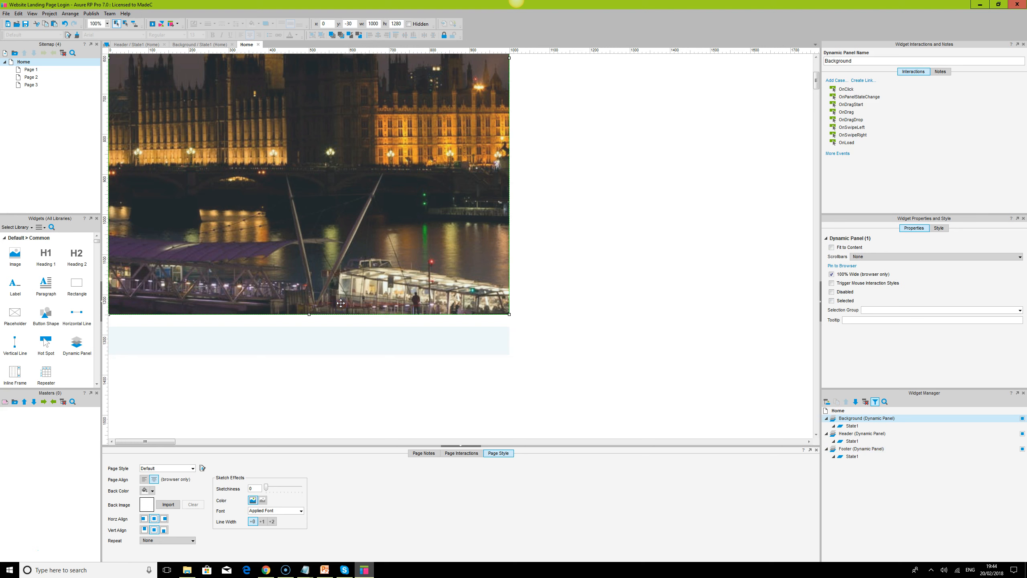
key("ctrl+z")
left_click_drag(309, 355, 310, 328)
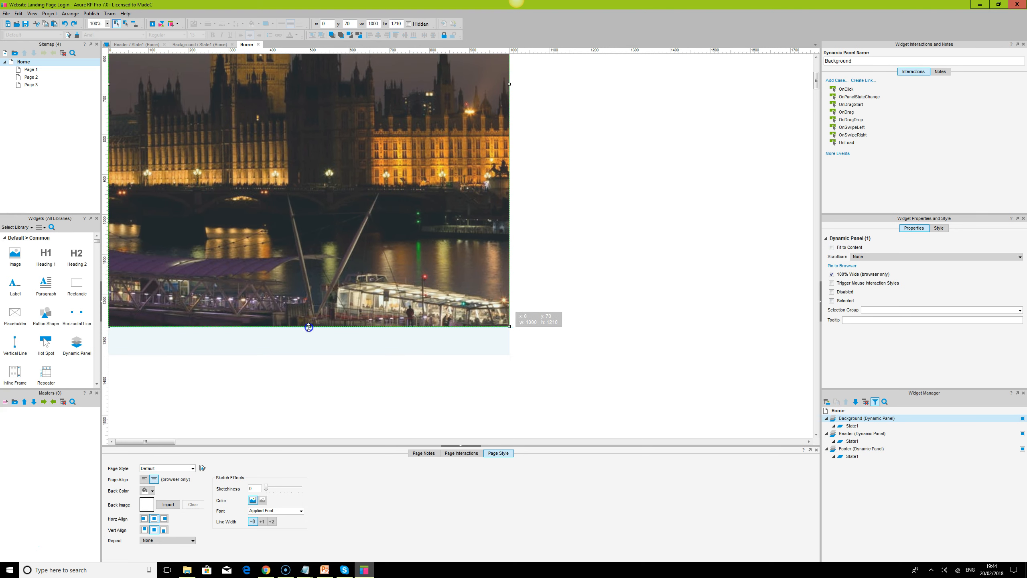
Step: Reload the prototype preview in Chrome and inspect the header, background and footer down the page
left_click(265, 570)
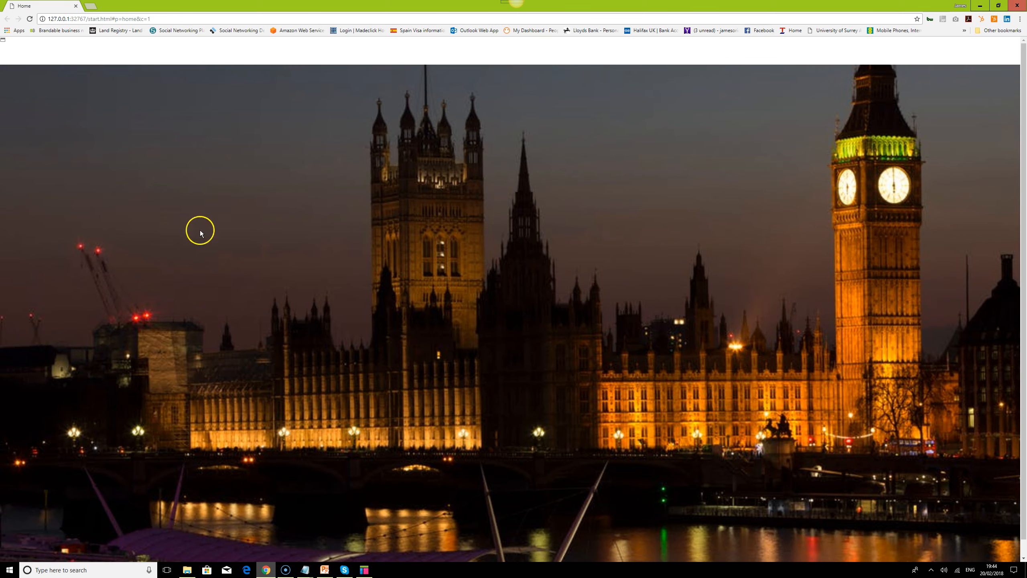
left_click(30, 19)
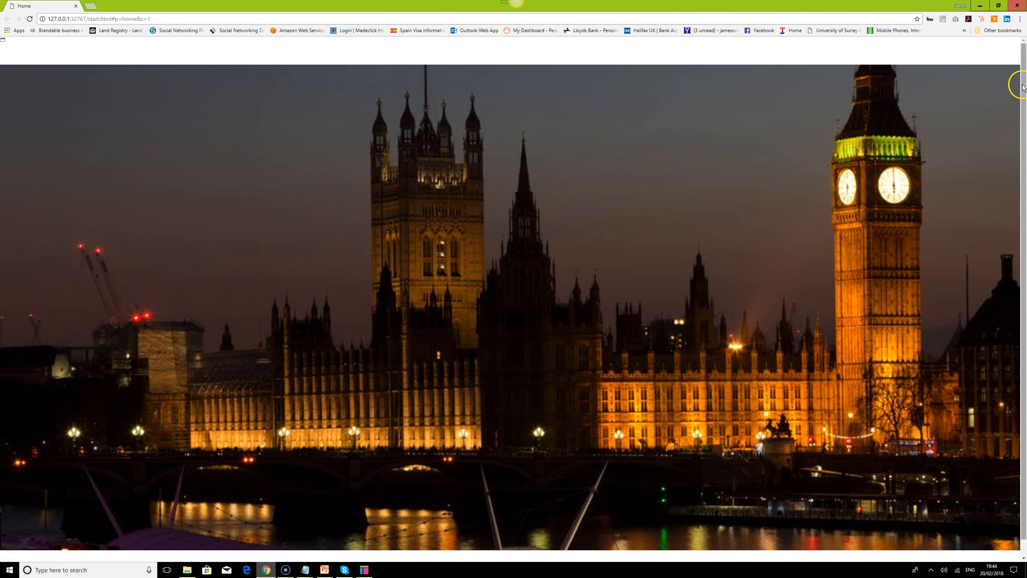
left_click_drag(1024, 88, 1025, 180)
scroll(1025, 179, "up", 1)
scroll(1016, 190, "down", 1)
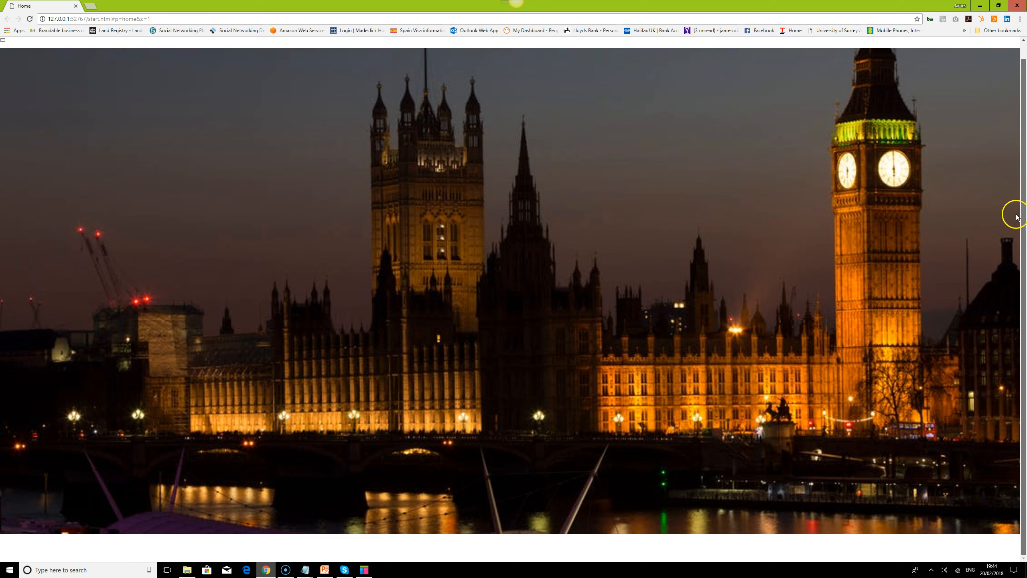
scroll(667, 494, "up", 1)
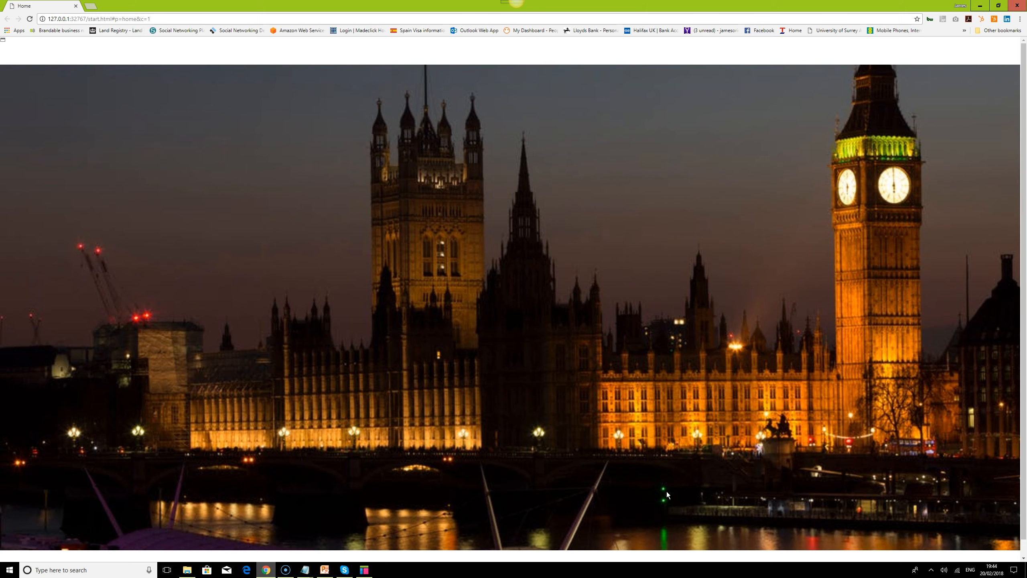
Step: Switch back to Axure RP and place a rectangle over the background at x 420, y 160, sized 540 by 660
left_click(363, 571)
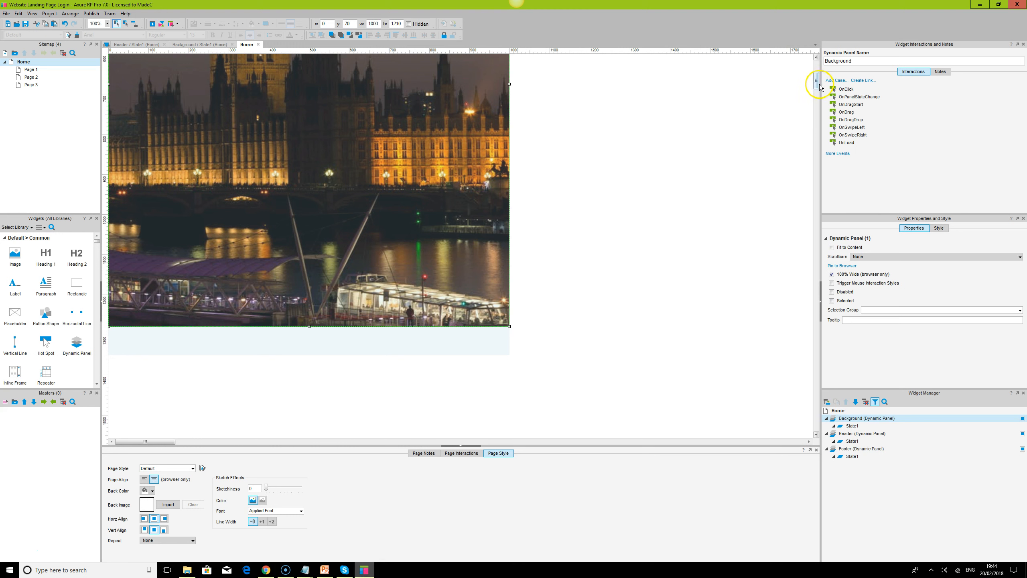
left_click_drag(817, 83, 816, 60)
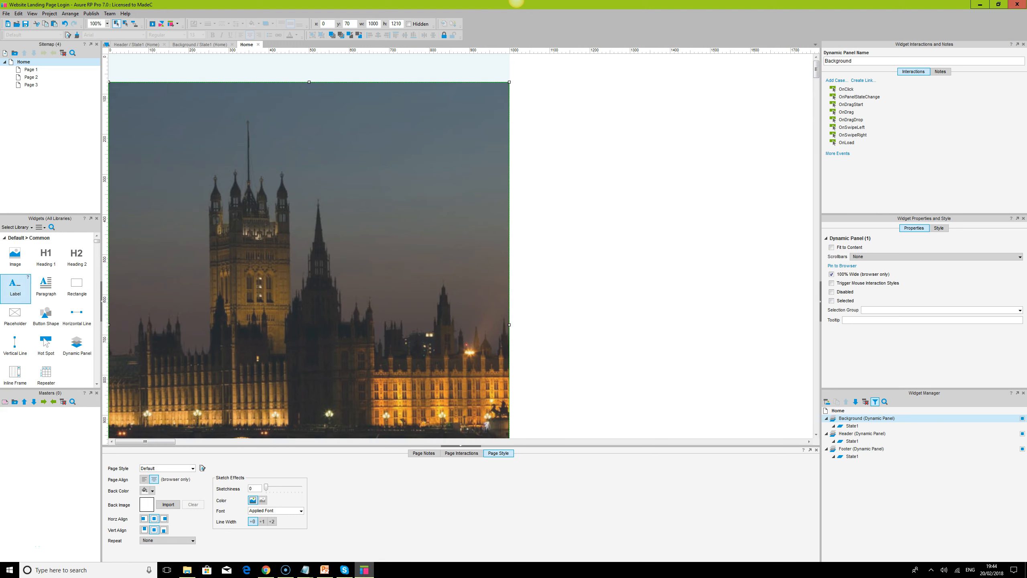
left_click_drag(76, 286, 312, 117)
left_click_drag(393, 158, 491, 383)
left_click_drag(313, 247, 276, 242)
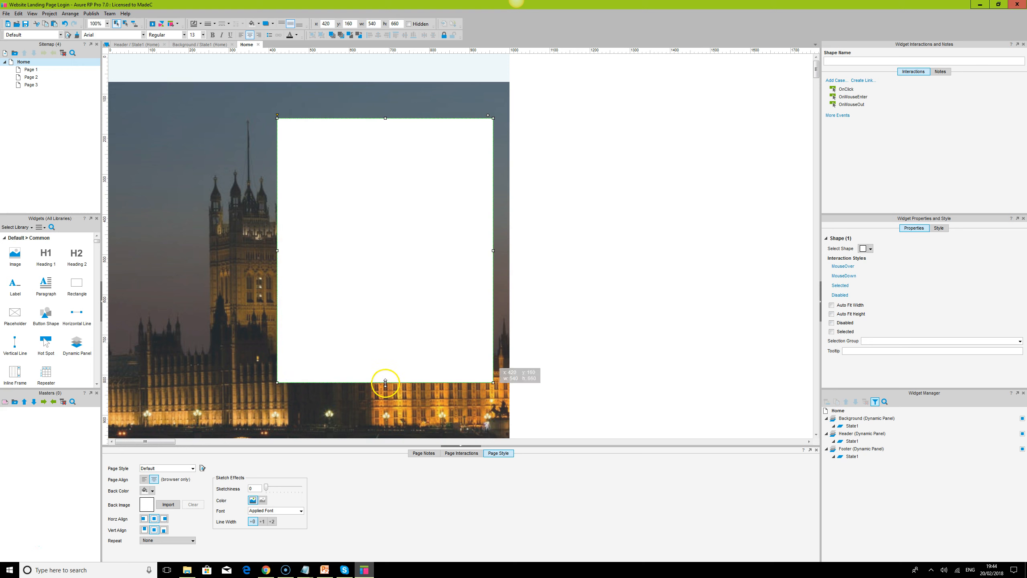
Step: Enlarge the white rectangle to 570 wide and 730 high with its left edge at x 400
left_click_drag(386, 382, 386, 411)
left_click_drag(278, 266, 270, 265)
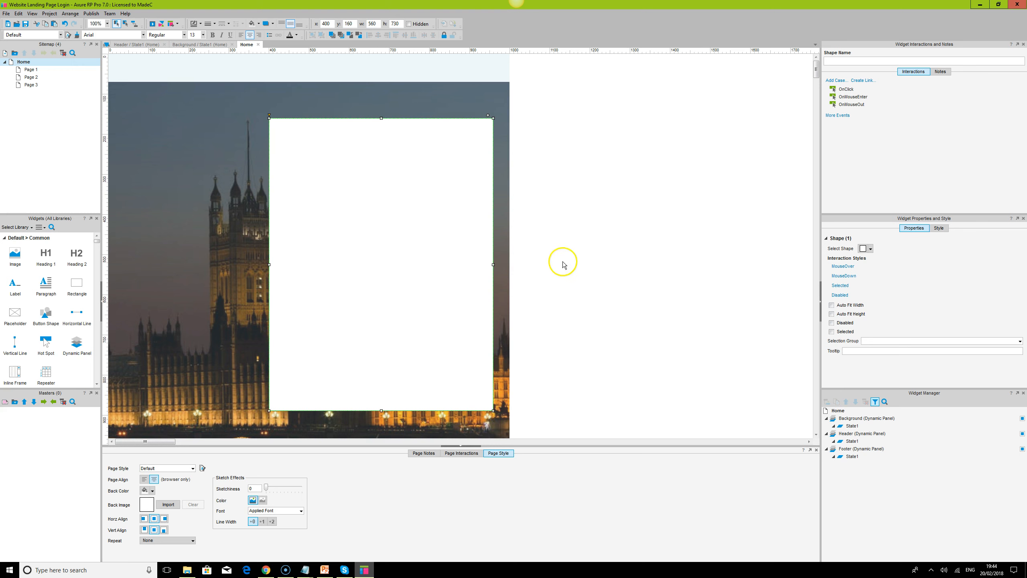
left_click_drag(492, 265, 496, 266)
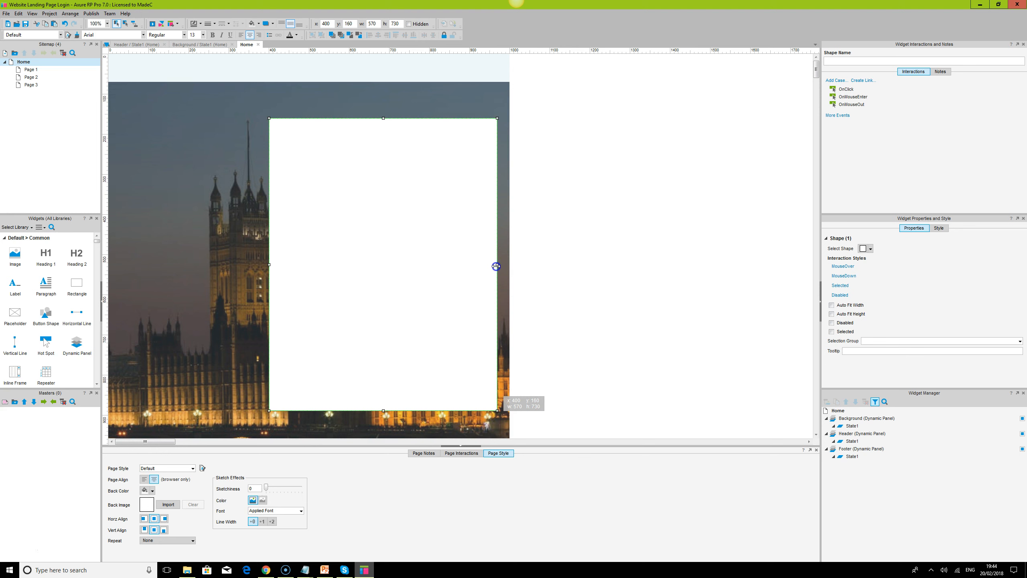
Step: Slightly round the white rectangle's corners and remove its border
mouse_move(270, 115)
left_click_drag(269, 114, 271, 116)
left_click(579, 190)
left_click(280, 126)
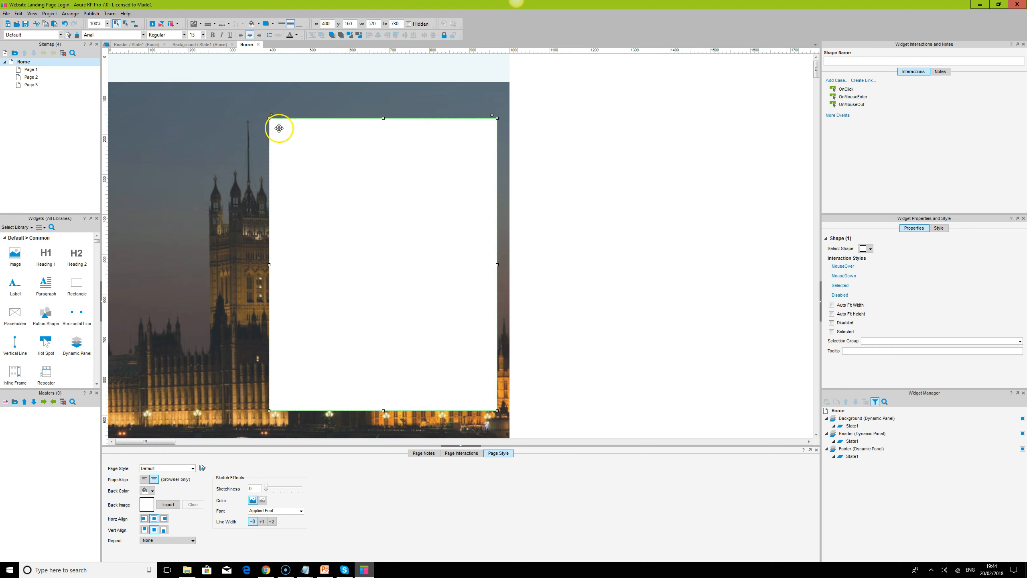
left_click(215, 23)
left_click(210, 37)
left_click(566, 200)
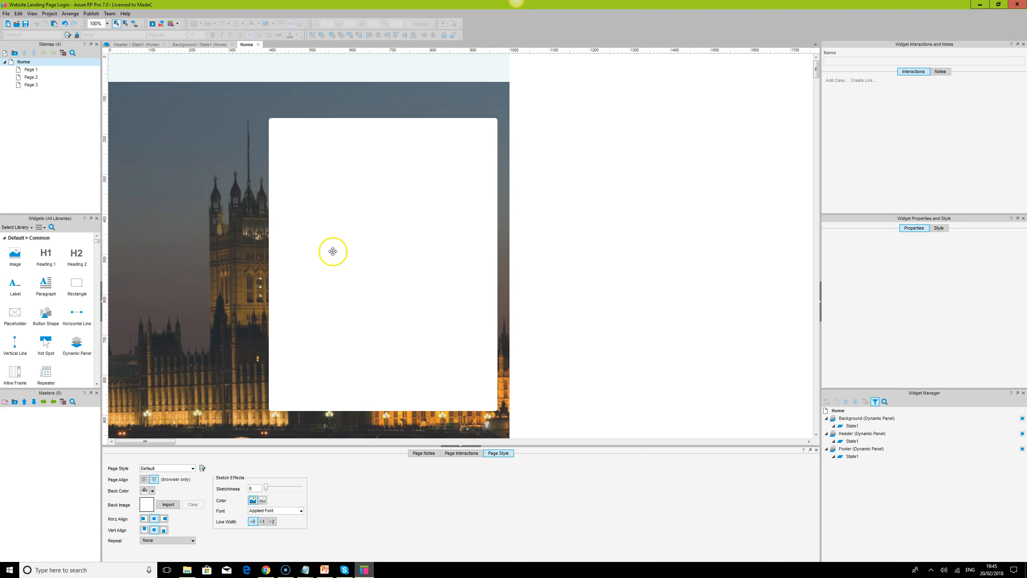
Step: Place a 90 by 90 image widget at x 640, y 190, centered near the top of the white rectangle
left_click_drag(16, 258, 401, 164)
key("ctrl+z")
left_click(389, 163)
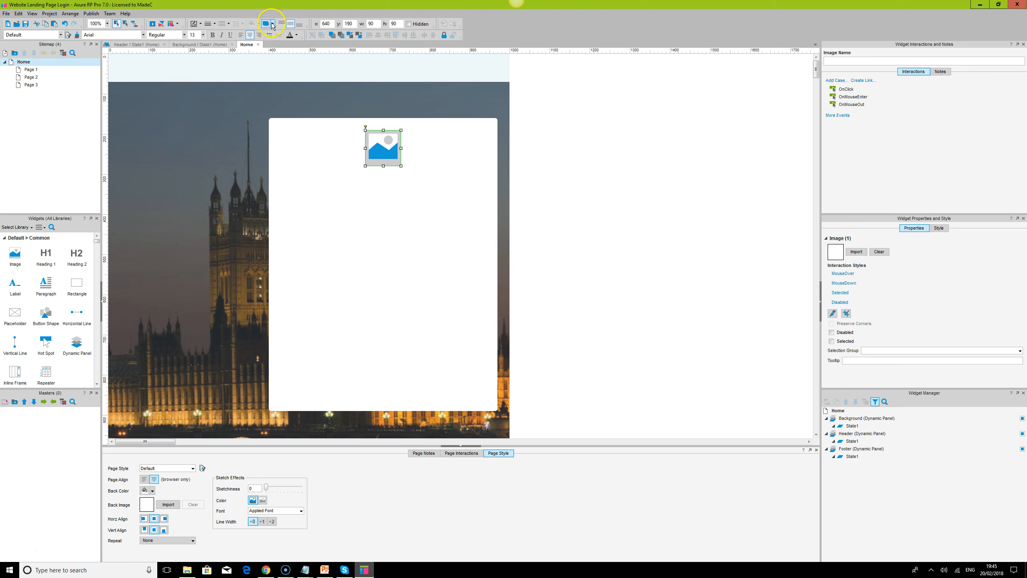
Step: Add a drop shadow to the image widget with an x offset of 0 and a y offset of 3
left_click(273, 25)
left_click(269, 36)
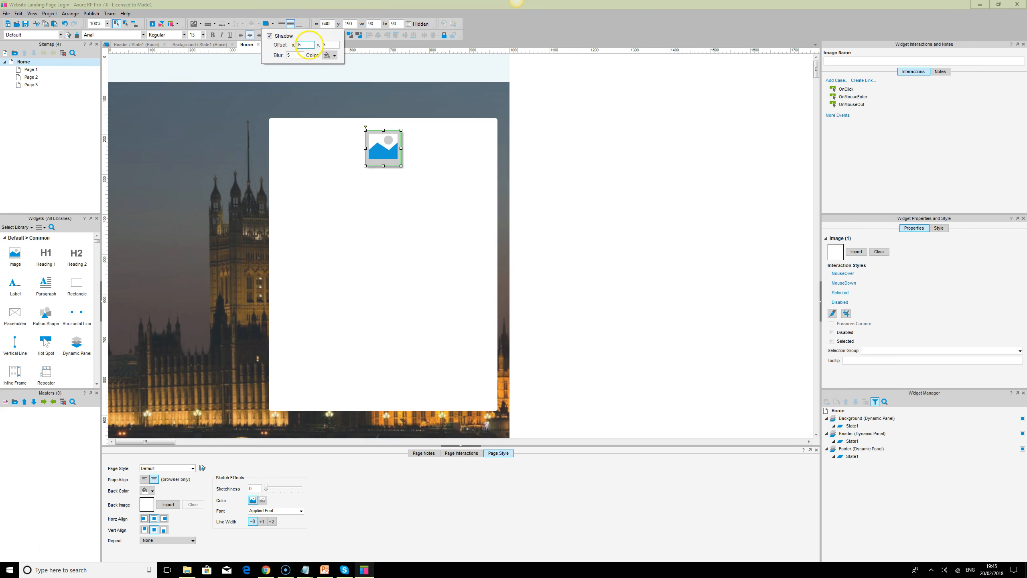
type("0")
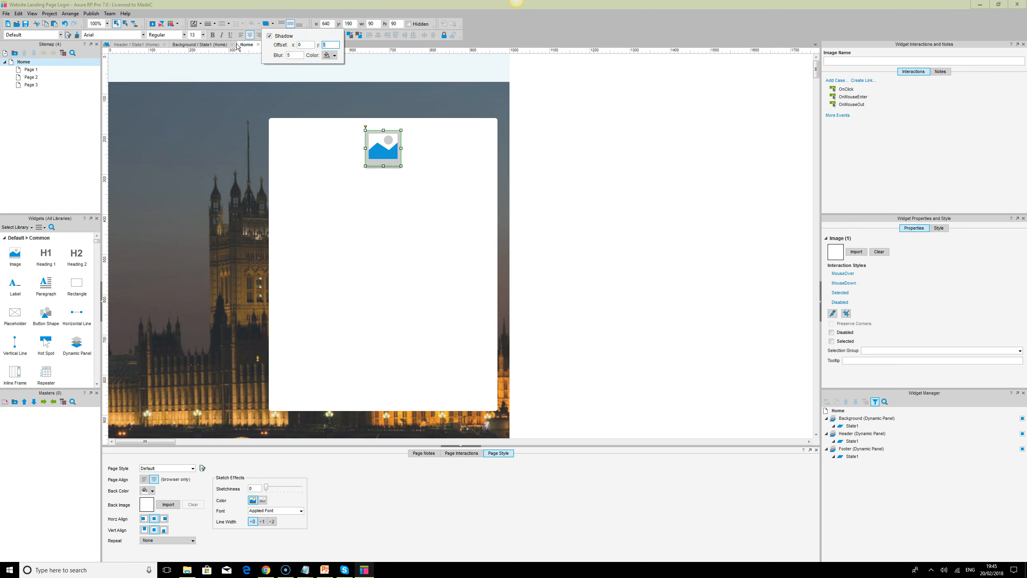
type("3")
left_click(742, 288)
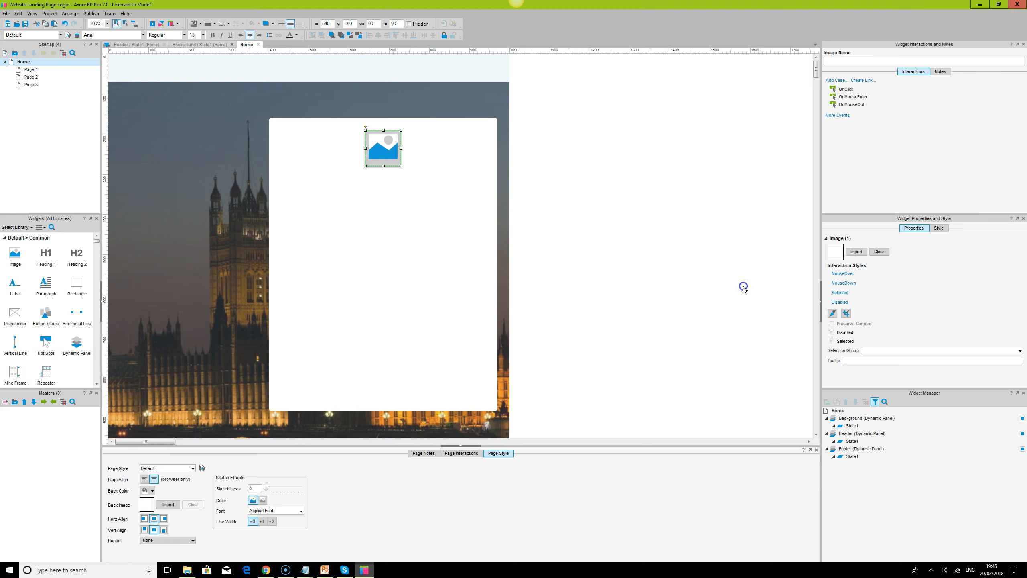
Step: Place a Heading 1 at x 608, y 303, beneath the image and change its text to "My Account"
left_click_drag(46, 256, 351, 177)
double_click(389, 185)
type("My Account")
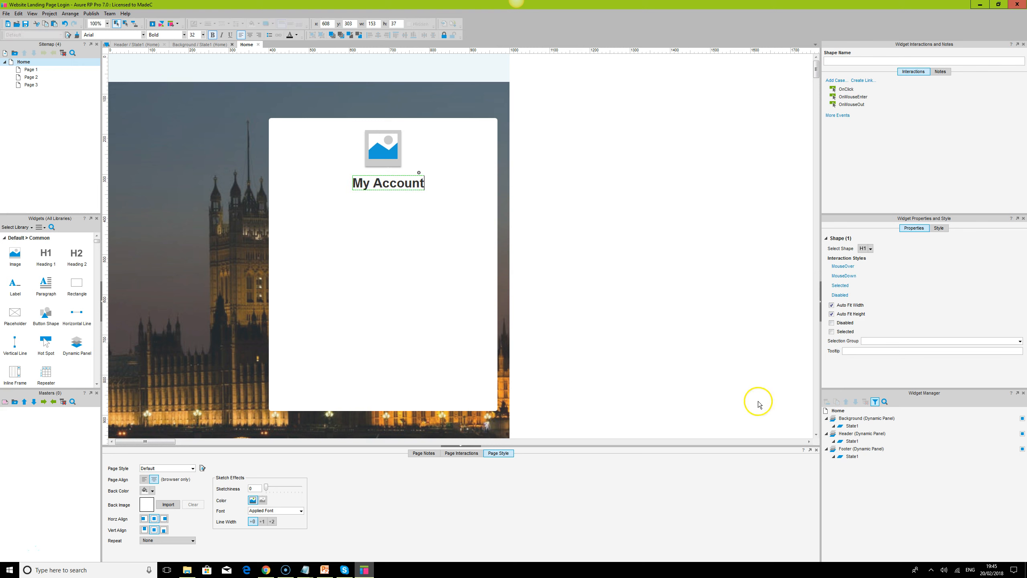
left_click(689, 190)
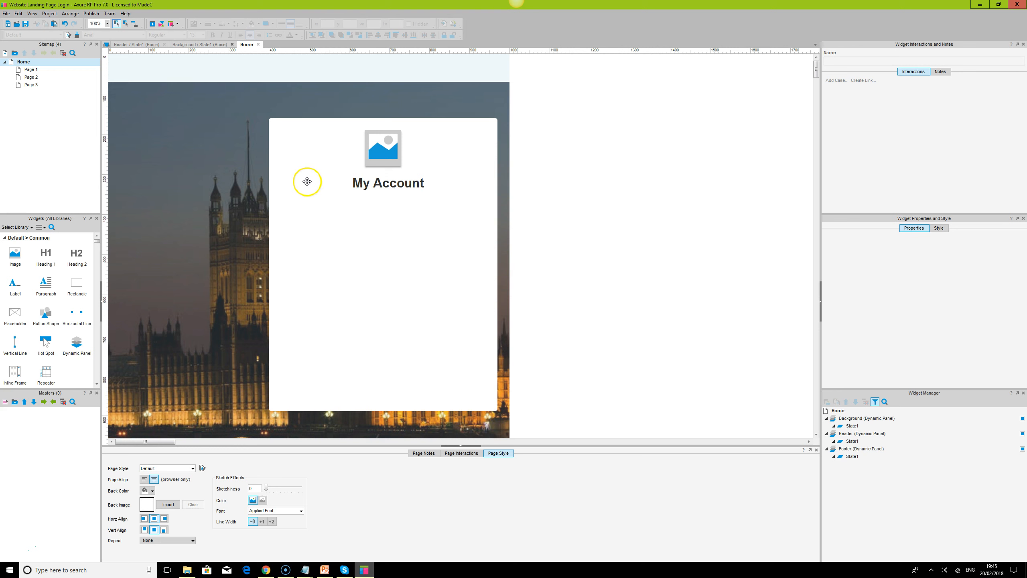
left_click(396, 186)
Step: Place a text field under the heading at x 470, y 405, and size it 460 wide by 65 high
scroll(66, 322, "down", 2)
scroll(66, 322, "down", 1)
left_click_drag(14, 311, 296, 217)
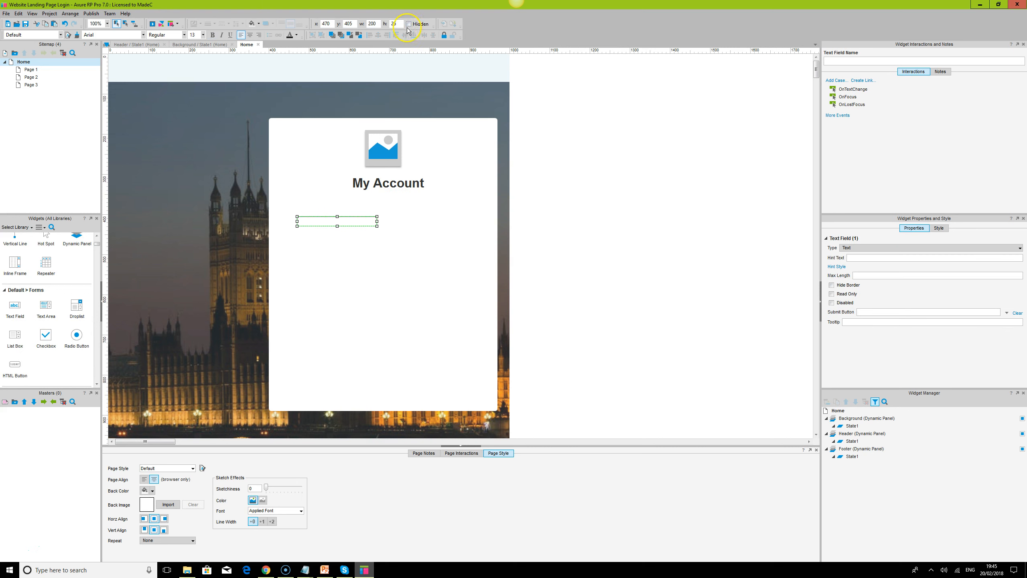
type("50")
key("Return")
left_click(354, 23)
type("60")
left_click(402, 23)
type("65")
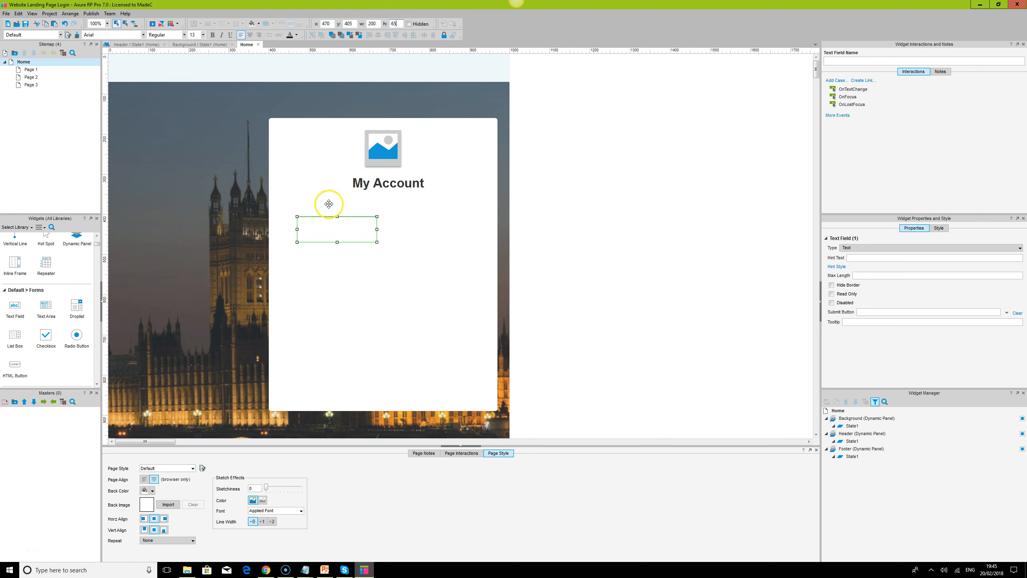
left_click_drag(378, 229, 481, 225)
Step: Set the text field's hint text to "Username"
left_click(885, 257)
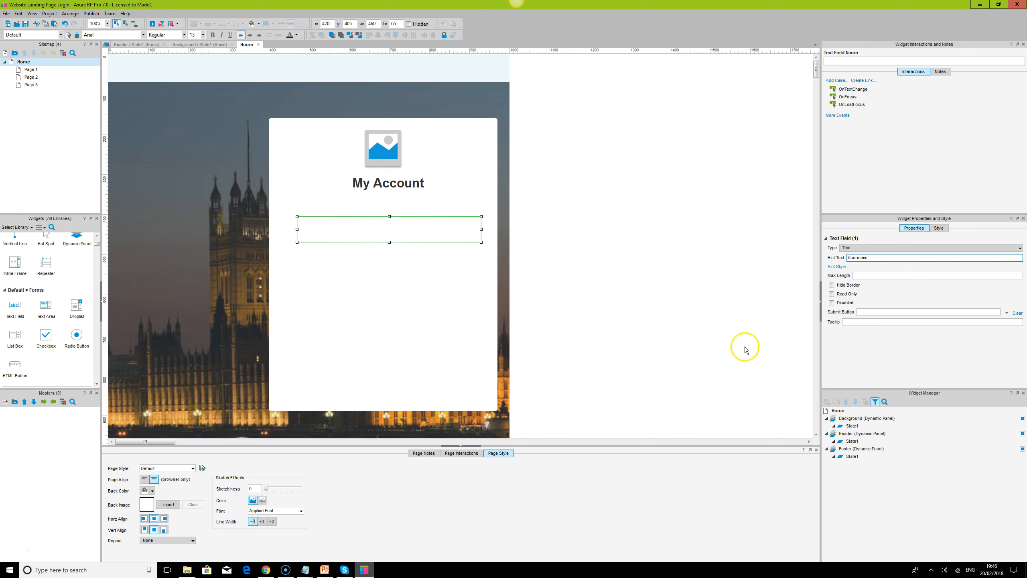
left_click(568, 247)
left_click(362, 234)
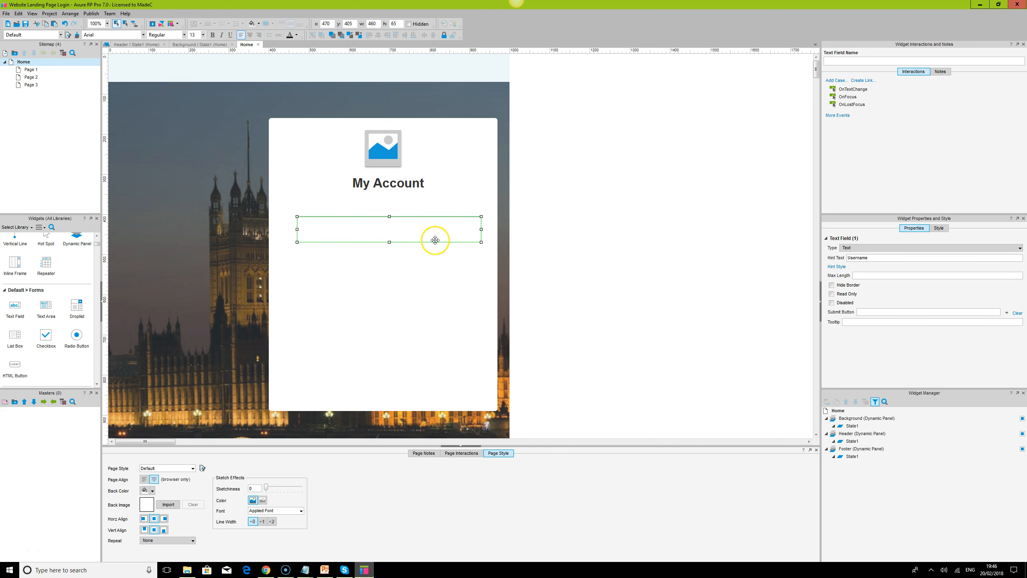
Step: Duplicate the Username field to x 470, y 510, and set the copy's hint text to "Password"
left_click_drag(414, 230, 415, 271)
double_click(951, 258)
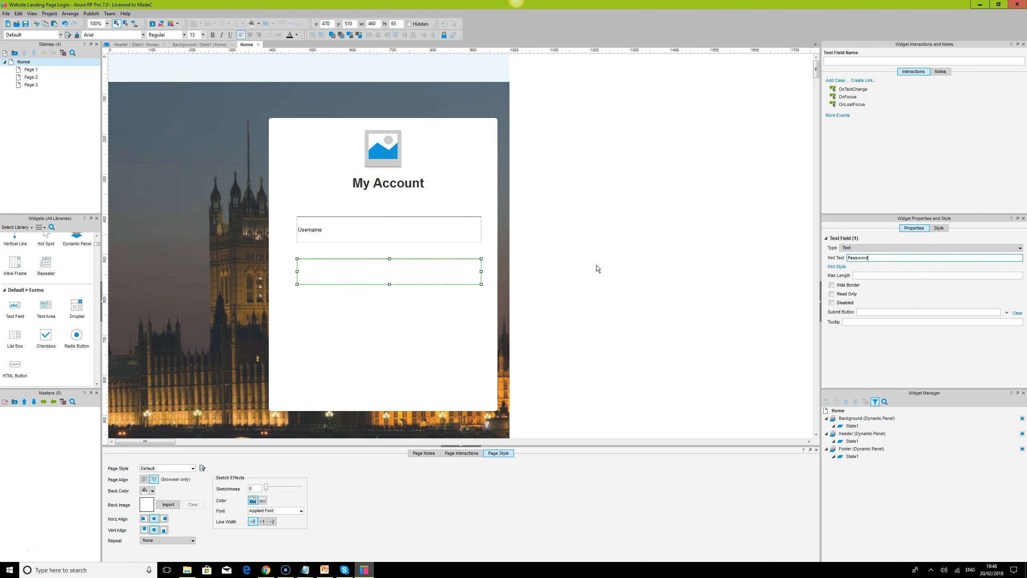
left_click(597, 292)
left_click(344, 275)
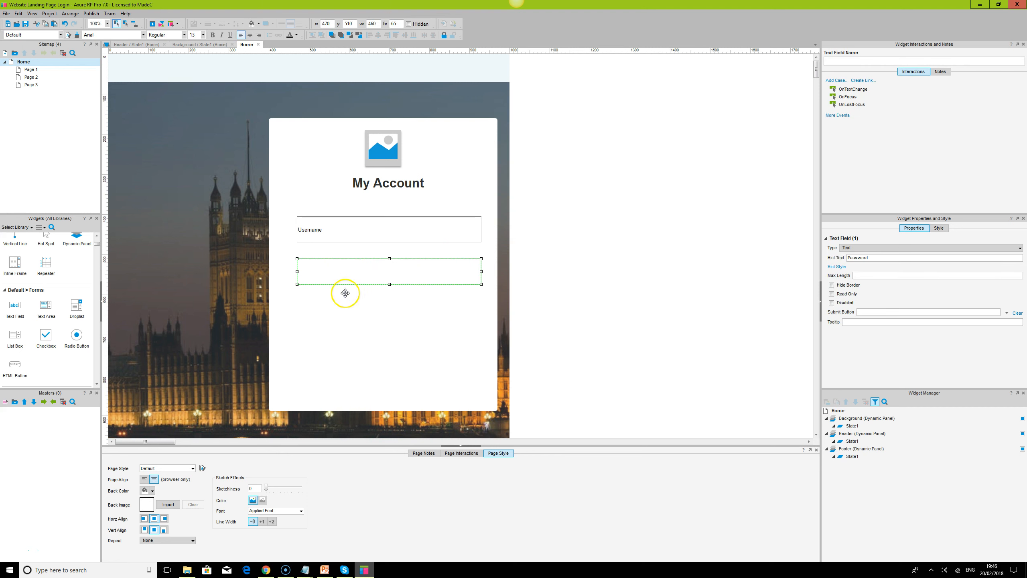
Step: Place copies of the "My Account" heading above both text fields at x 470, shifting the Password field down to make room
left_click_drag(364, 183, 339, 269)
left_click(352, 274)
left_click(341, 261)
Step: Change the font of the two copied "My Account" labels to Roboto
left_click(338, 204, "ctrl")
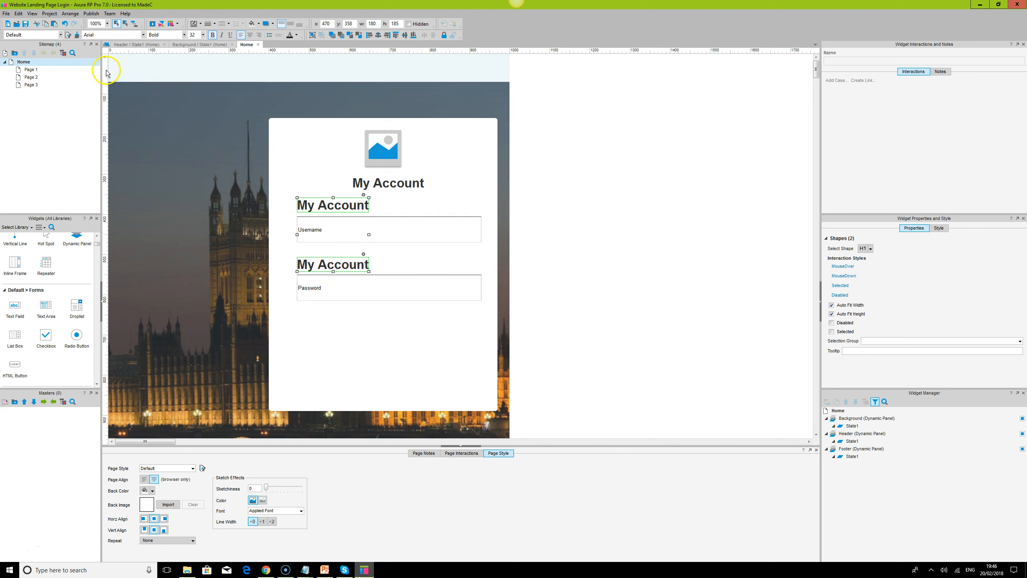
left_click(122, 35)
type("Ro")
key("Return")
Step: Set the label above the Username field to font size 20, resize it to 200 by 37, and center its text vertically
left_click(352, 204)
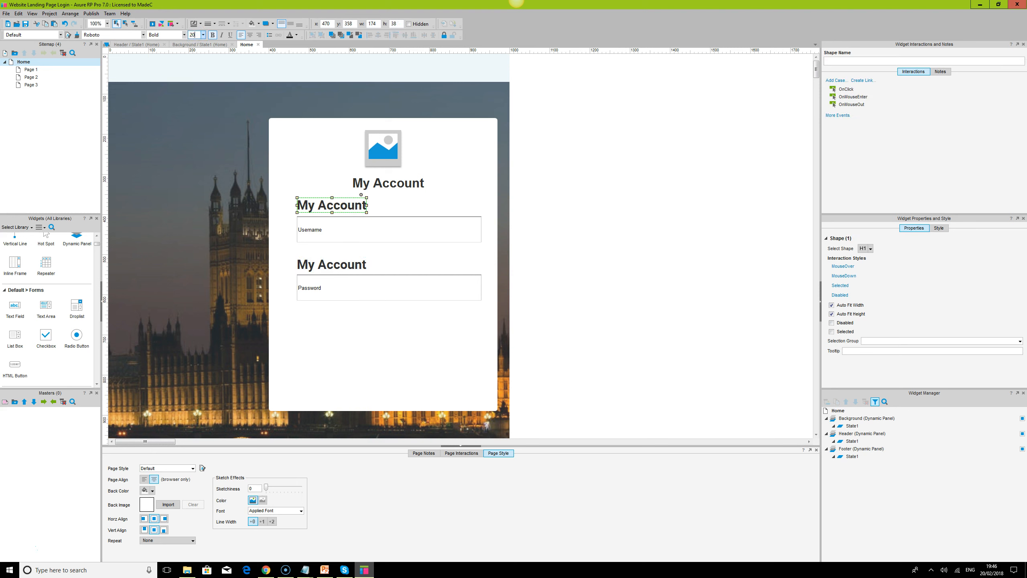
type("20")
key("Return")
left_click_drag(340, 207, 377, 213)
left_click(291, 24)
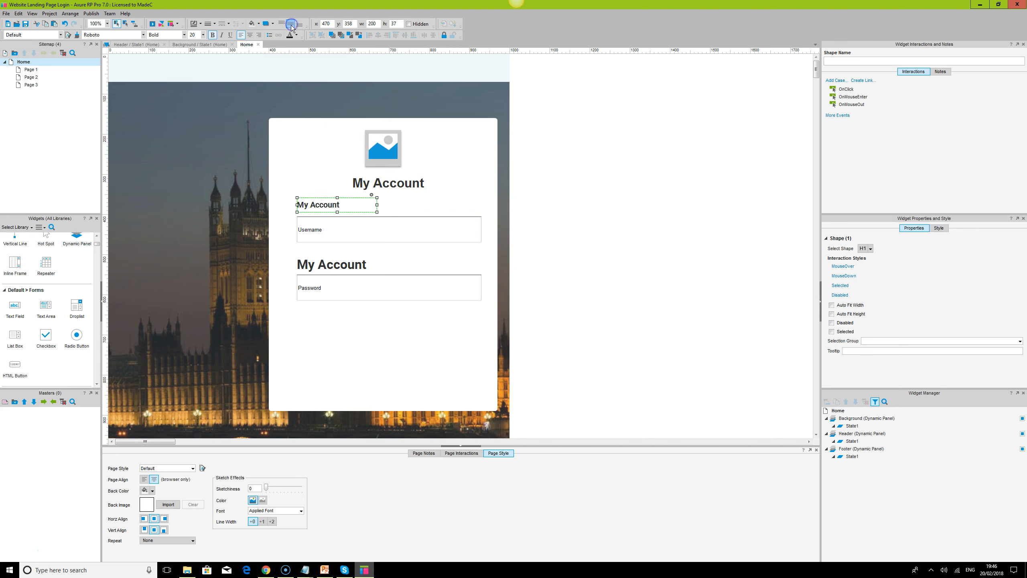
Step: Match the label above the Password field with font size 20, a 200 by 37 size, and vertically centered text
left_click(340, 265)
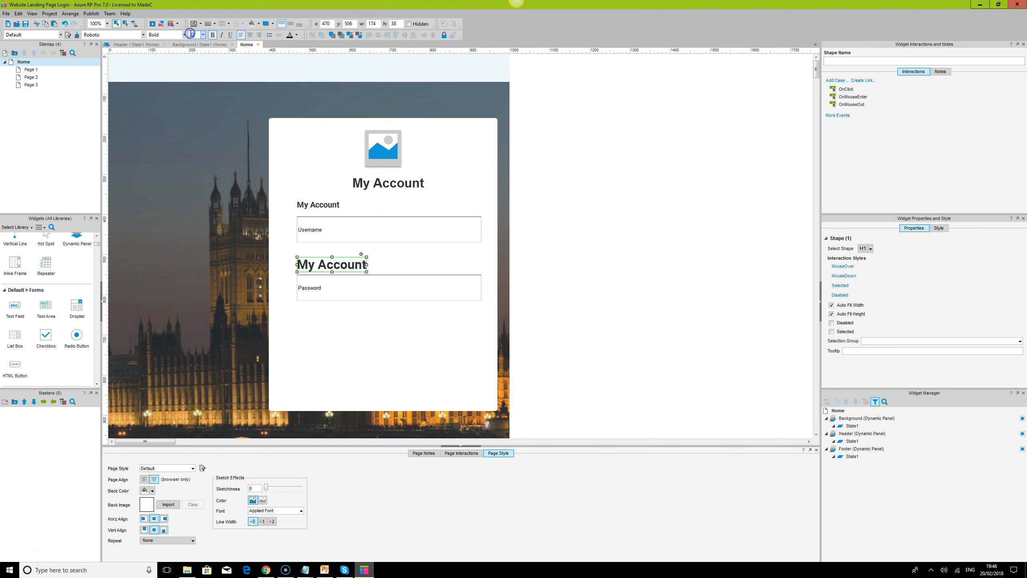
type("20")
key("Return")
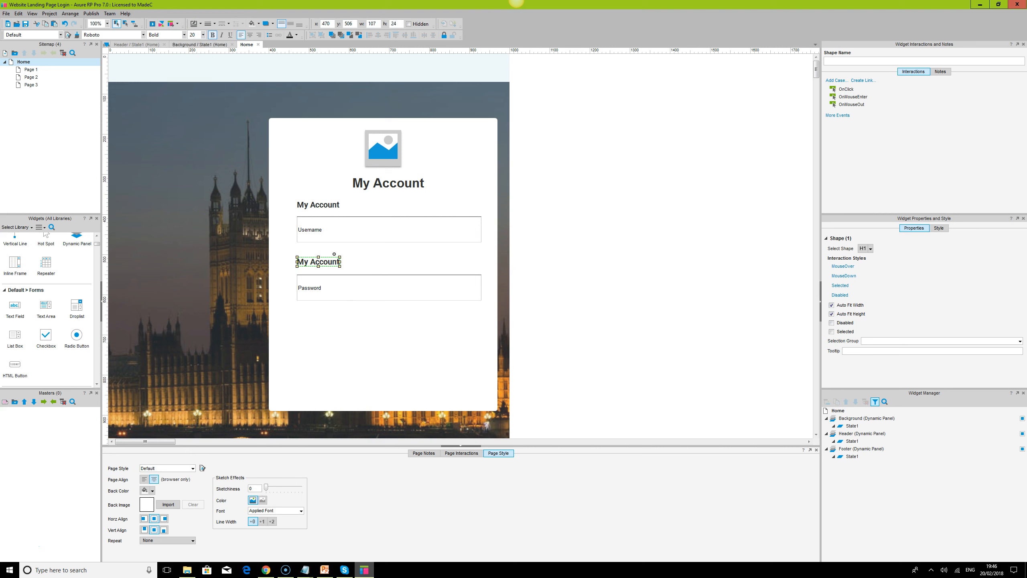
left_click(321, 206)
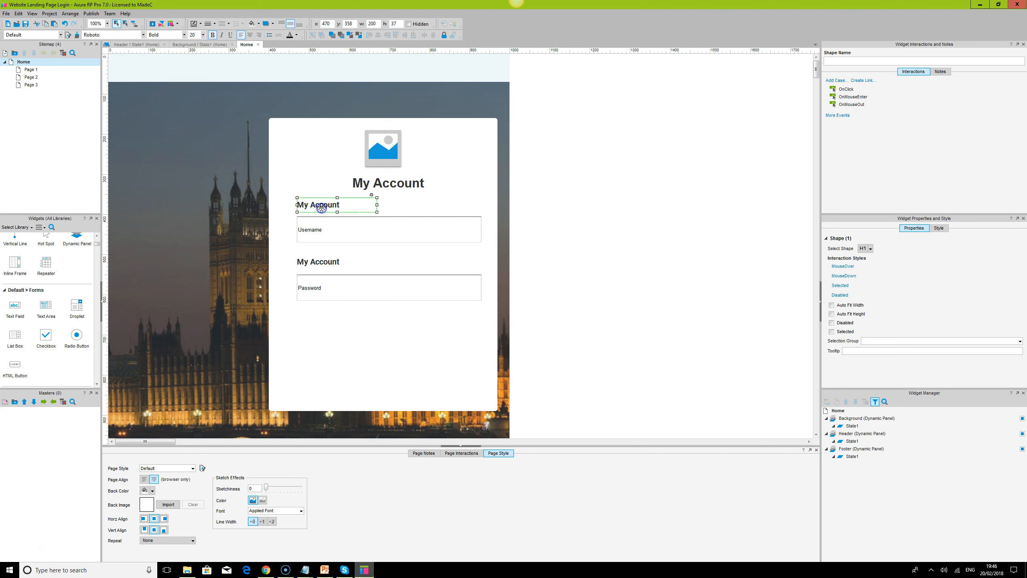
left_click(321, 263)
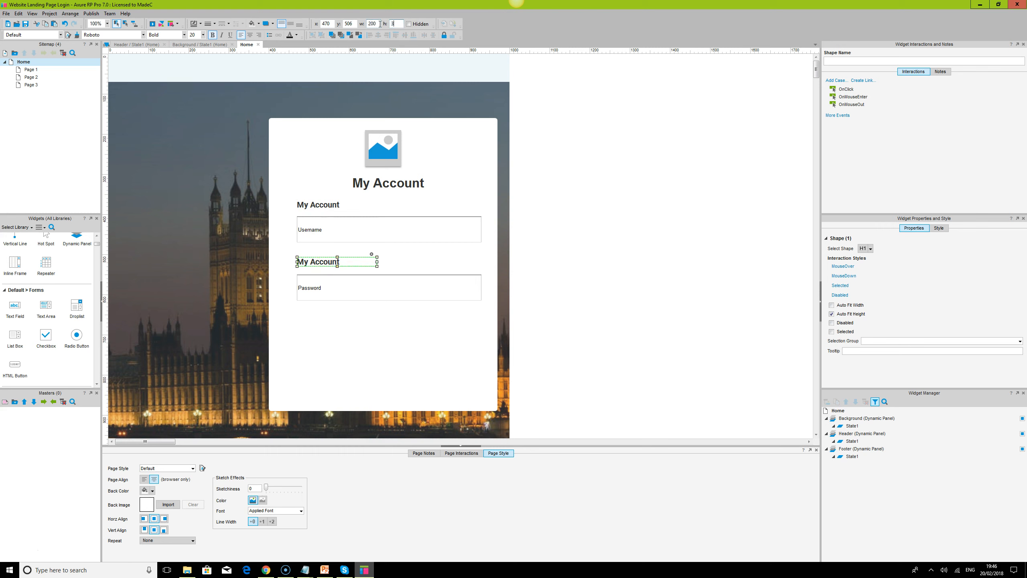
key("Return")
left_click(291, 25)
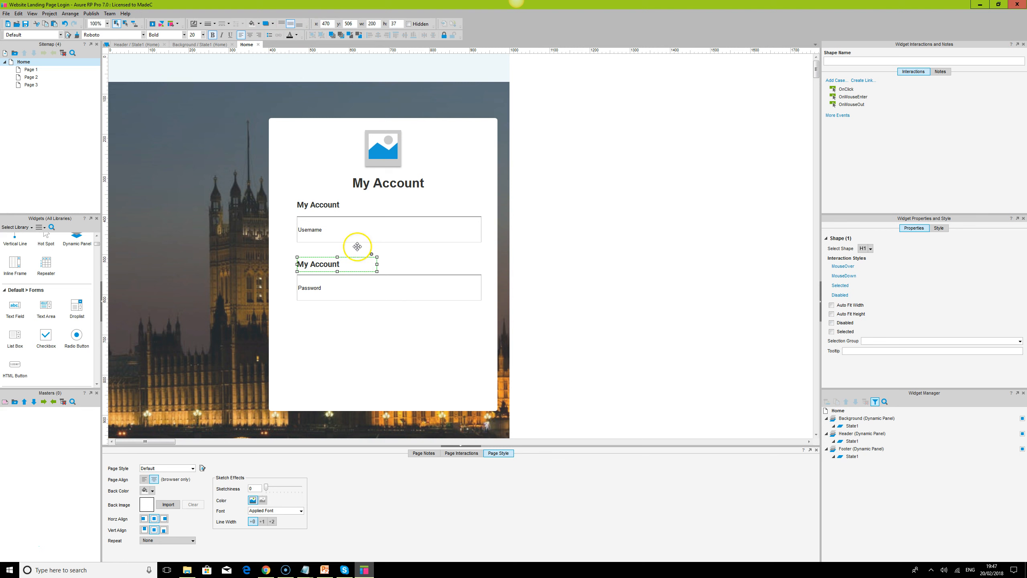
Step: Set the text in the Username and Password fields to Roboto at size 16
left_click(336, 205)
left_click(337, 264, "ctrl")
left_click(341, 226)
left_click(354, 299, "ctrl")
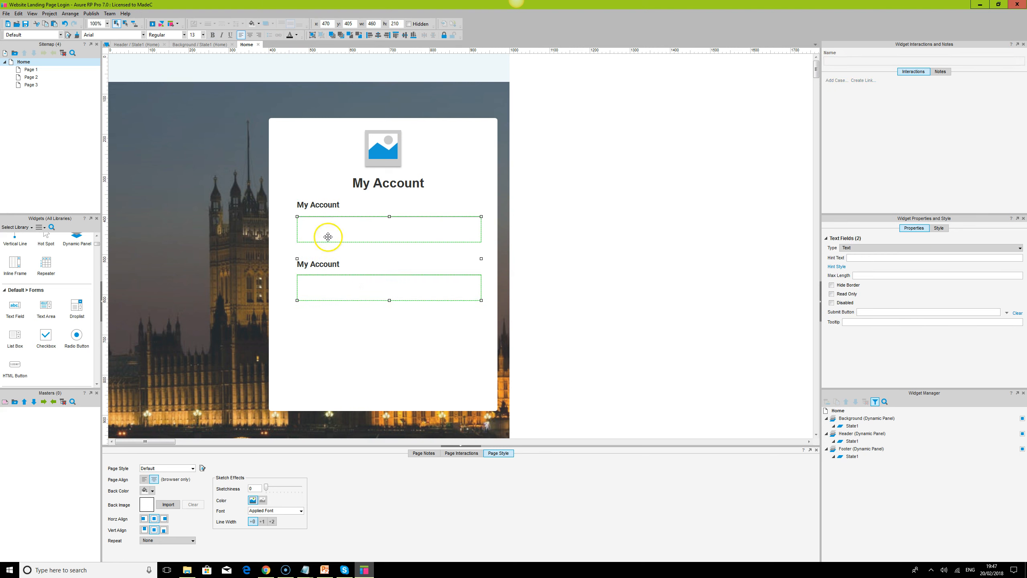
type("Maven Pro")
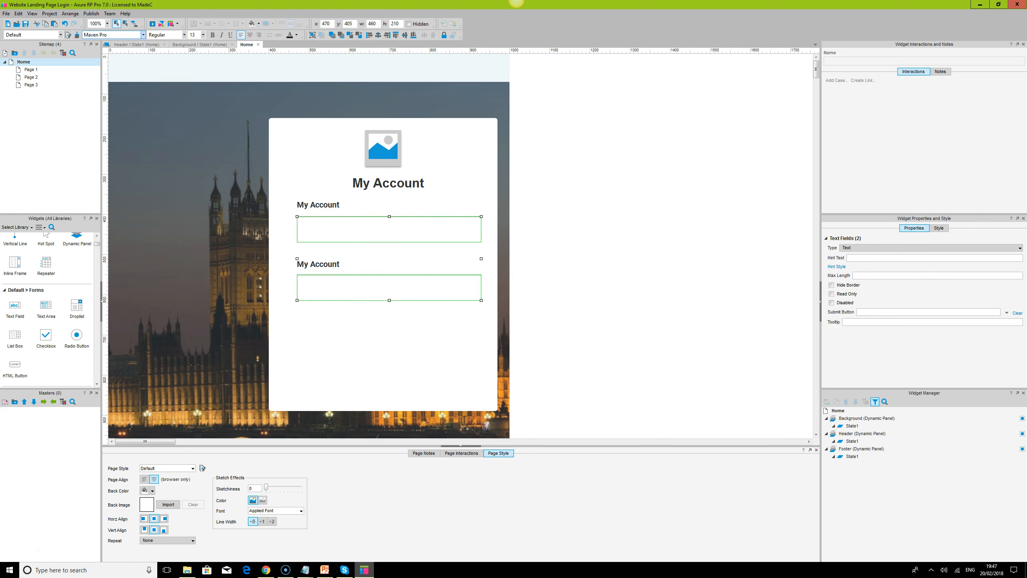
left_click(132, 33)
left_click(197, 36)
left_click(672, 296)
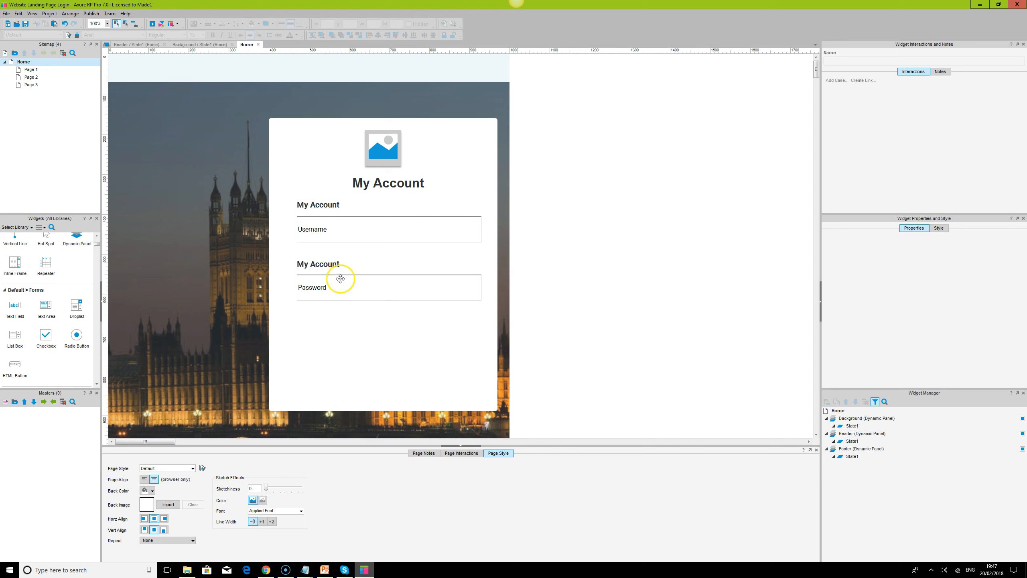
Step: Change the text color of both the Username and Password fields to gray
left_click(326, 263)
left_click(319, 286)
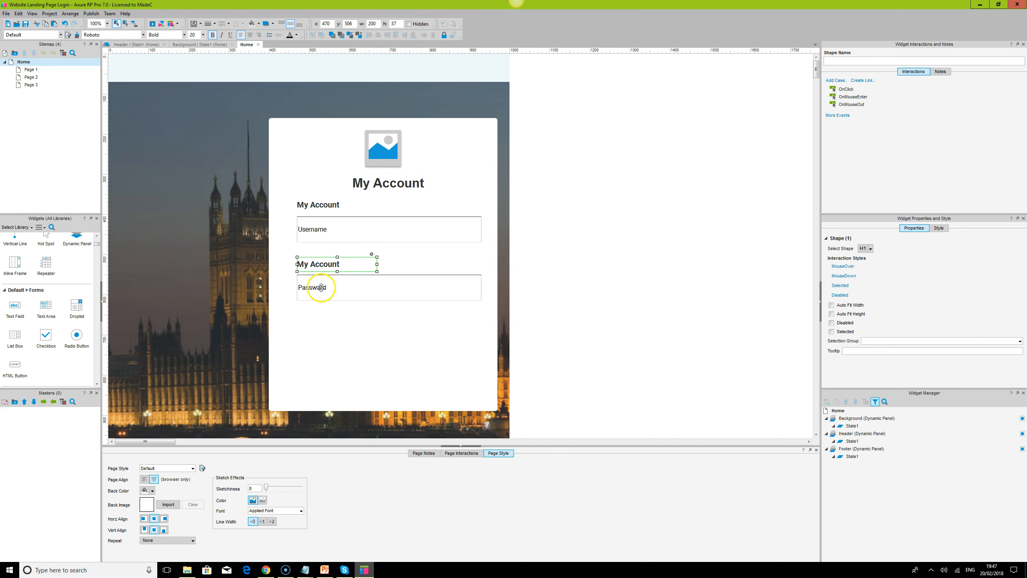
left_click(323, 230, "ctrl")
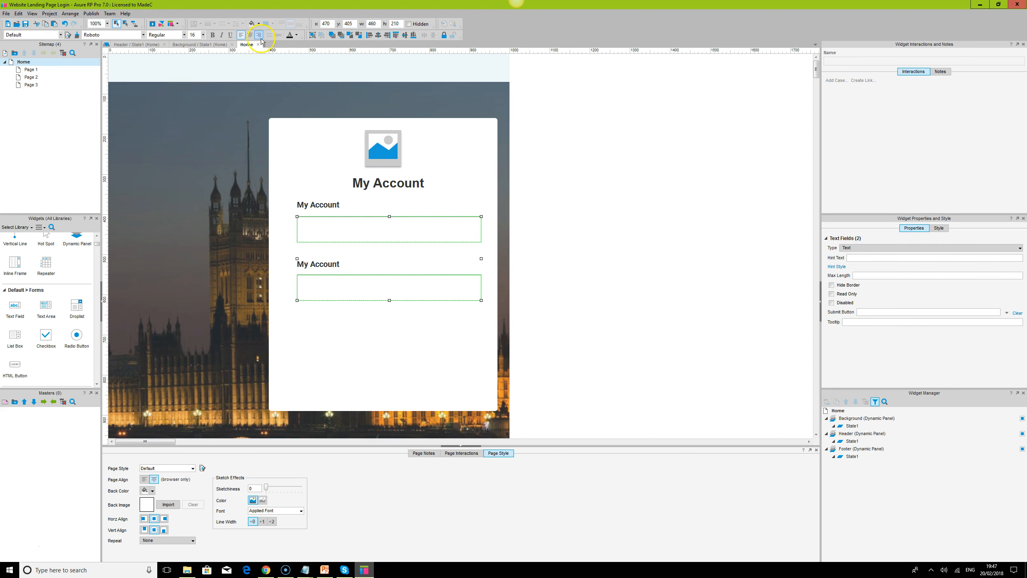
left_click(297, 35)
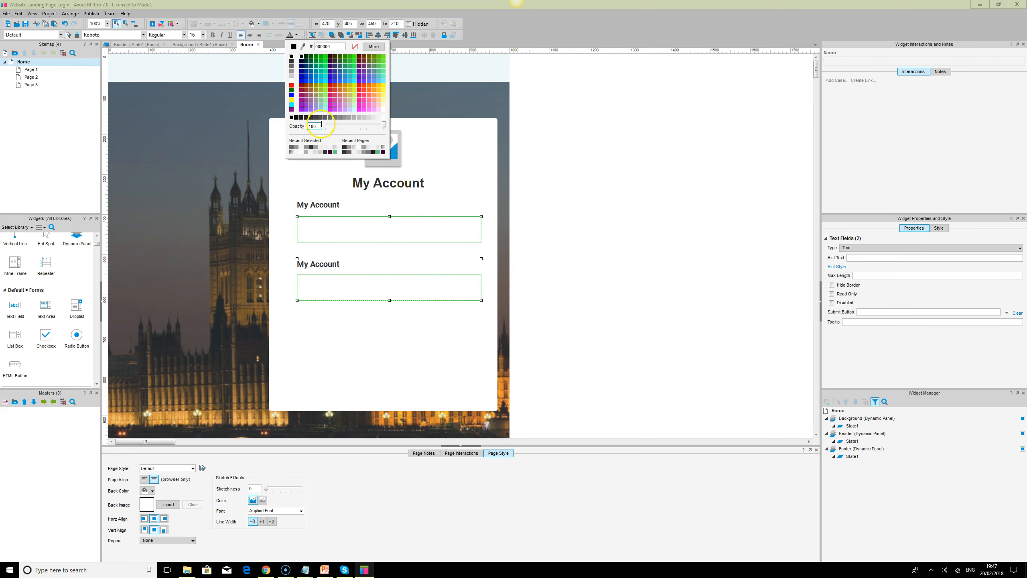
left_click(294, 75)
left_click(296, 36)
left_click(291, 81)
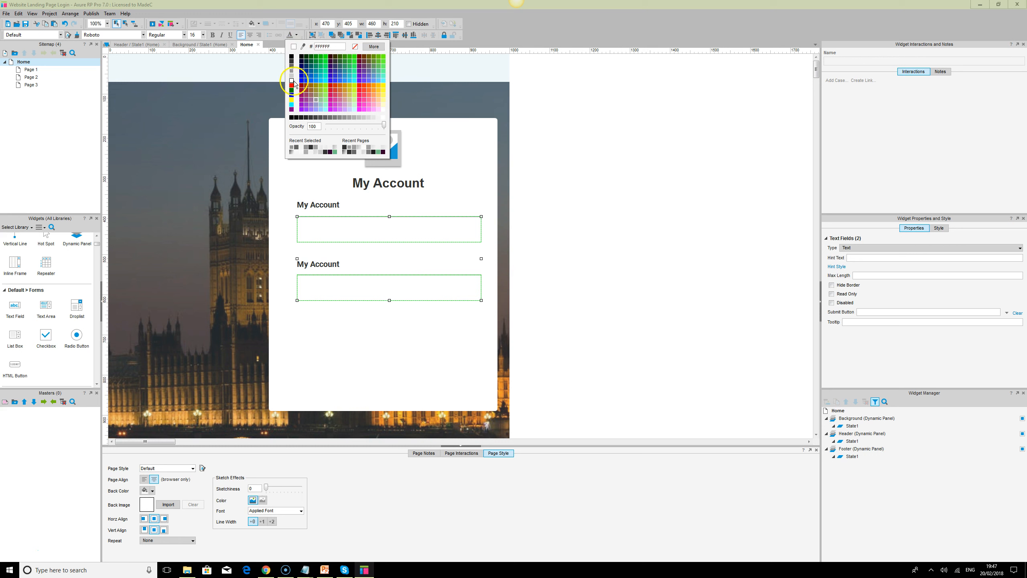
left_click(636, 207)
left_click(636, 207)
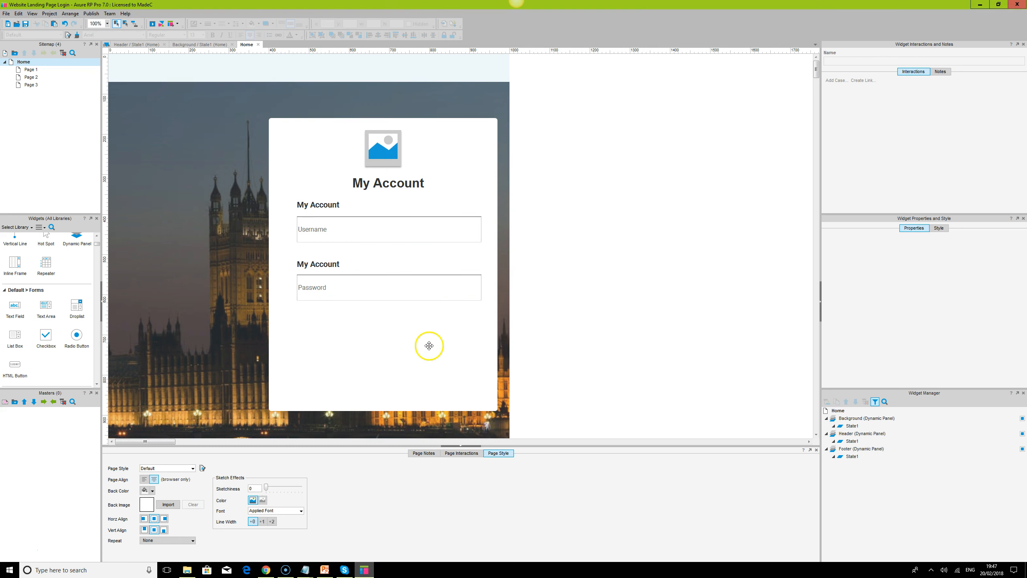
Step: Duplicate the label above the Username field, move the copy to x 730, y 358, and right-align its text
left_click(327, 201)
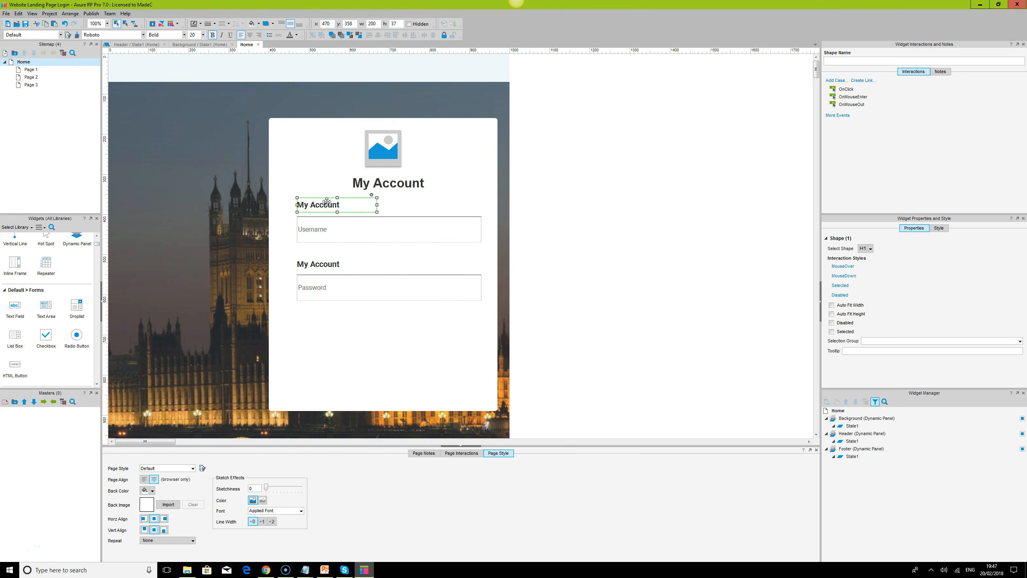
key("ctrl+d")
left_click_drag(328, 209, 429, 205)
left_click(258, 36)
Step: Change the text of the right-aligned label above the Username field to "Forgot username"
double_click(460, 205)
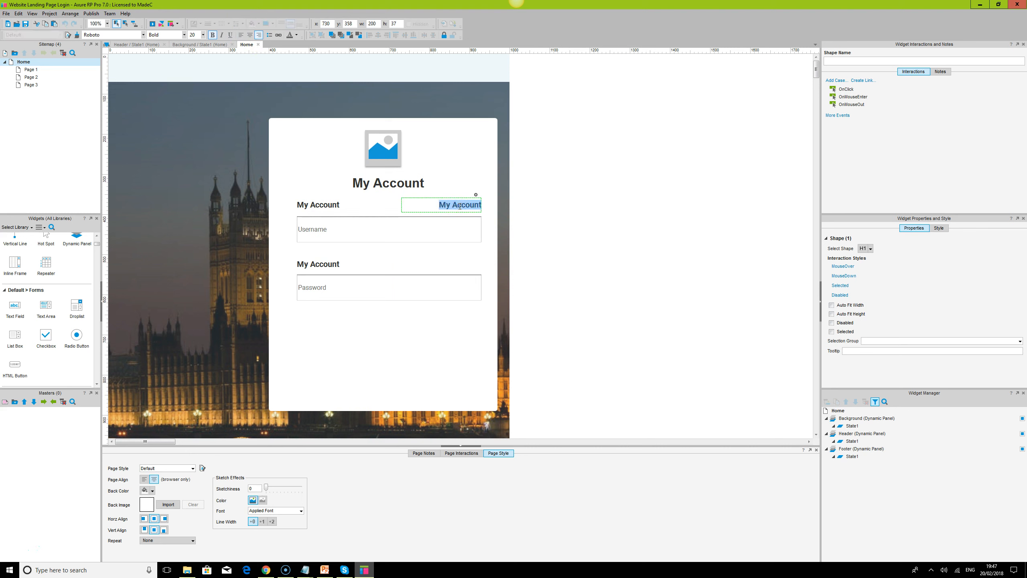
key("BackSpace")
type("I forgot")
left_click(556, 276)
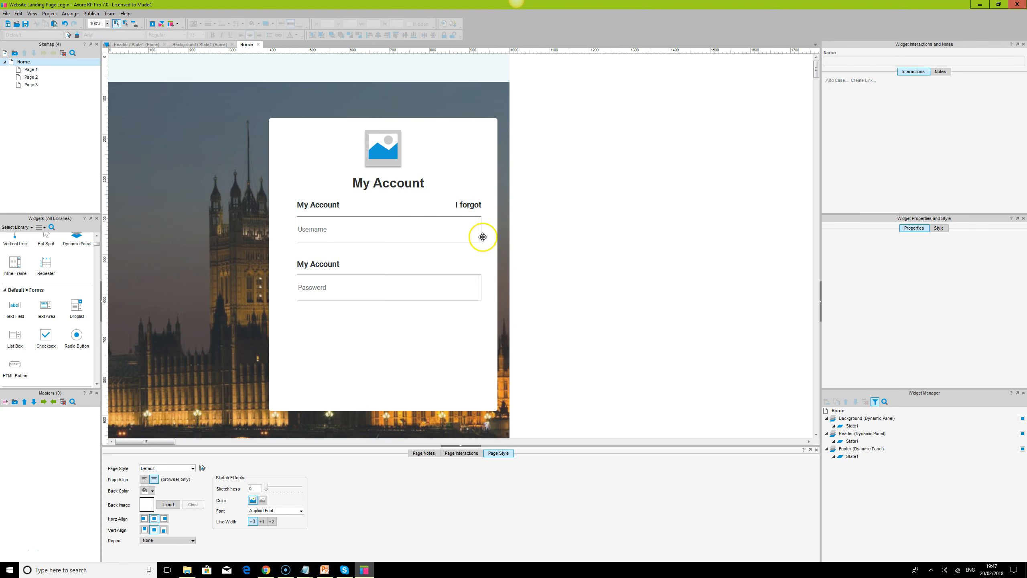
double_click(462, 201)
type("Fo")
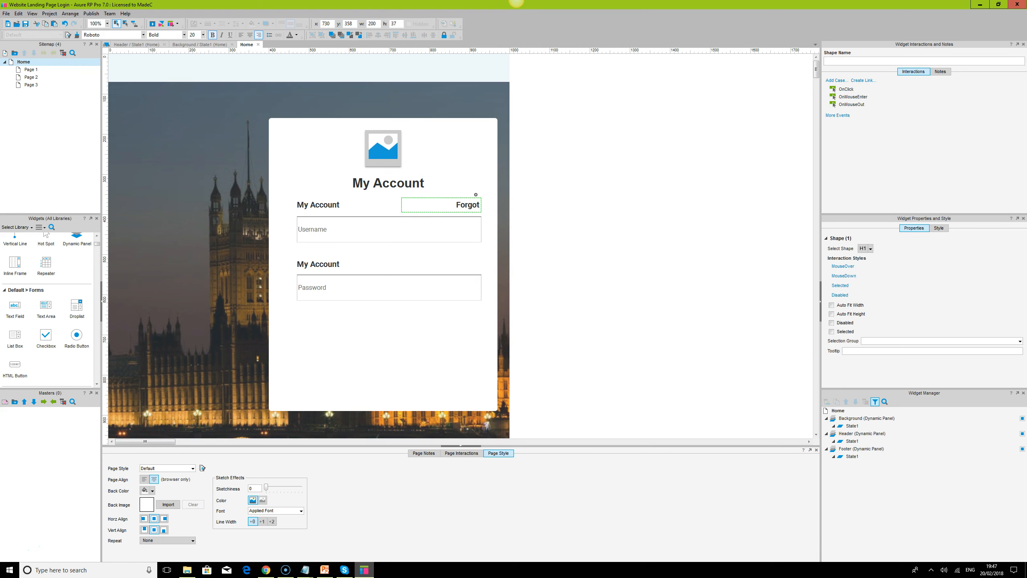
type("rgot username")
left_click(644, 328)
Step: Duplicate the "Forgot username" label to x 730, y 503, above the Password field and change its text to "Forgot password"
left_click(468, 212)
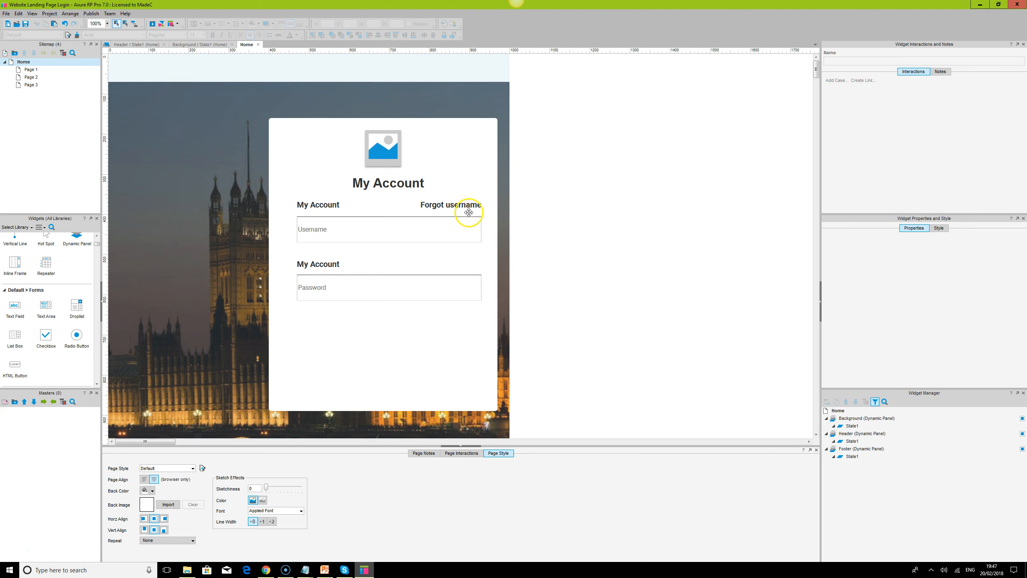
key("ctrl+d")
left_click_drag(470, 206, 468, 259)
double_click(451, 263)
left_click(449, 263)
double_click(449, 263)
type("password")
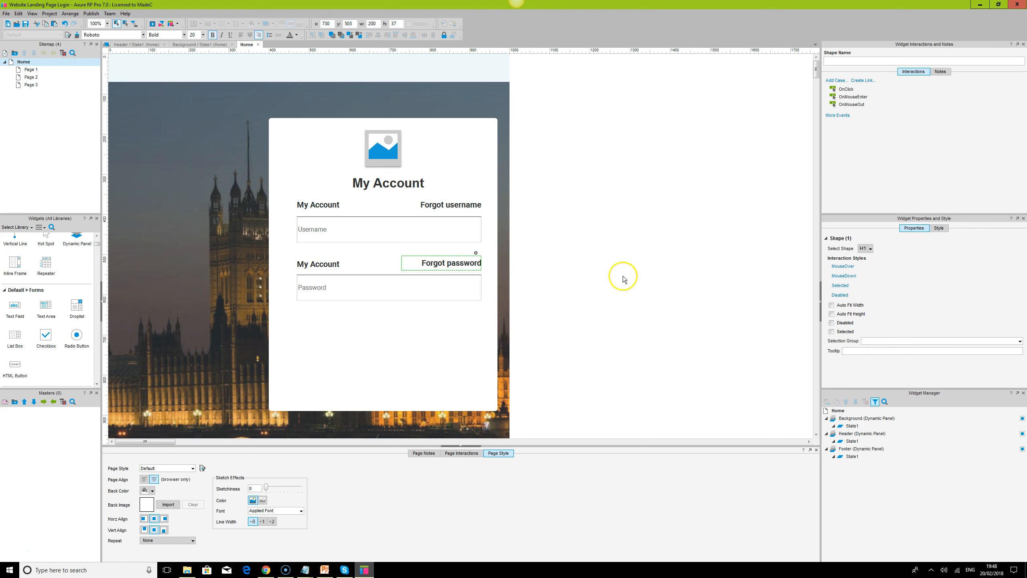
left_click(623, 280)
Step: Set the font size of the "Forgot username" and "Forgot password" labels to 14
left_click(429, 202)
left_click(439, 266, "ctrl")
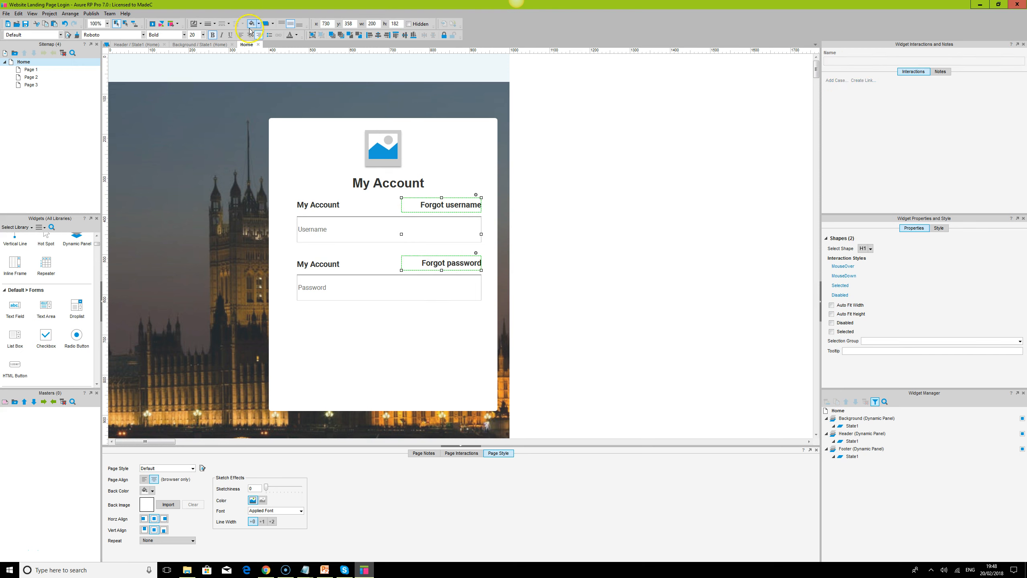
left_click(193, 35)
type("14")
key("Return")
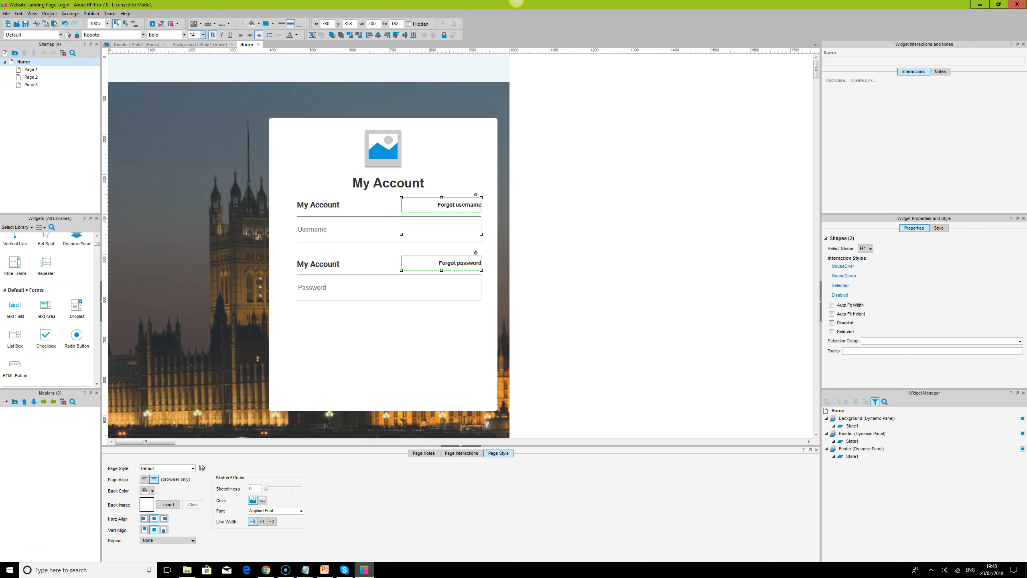
Step: Remove the bold from the "Forgot username" and "Forgot password" labels
left_click(214, 36)
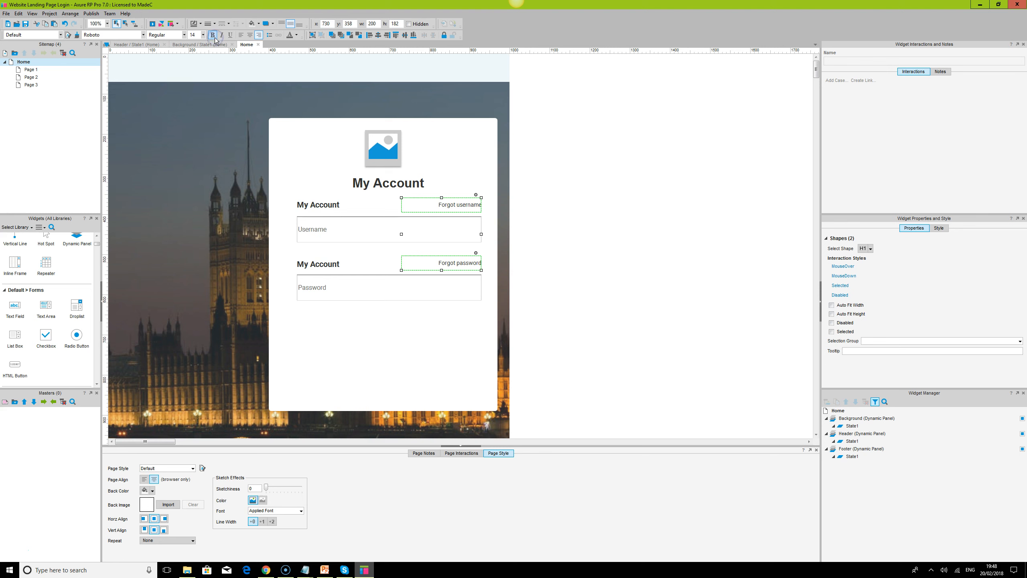
left_click(565, 269)
Step: Middle-align the heading and "Forgot password" label above the Password field, and group the label pair above each field
left_click(319, 205)
left_click(457, 205, "ctrl")
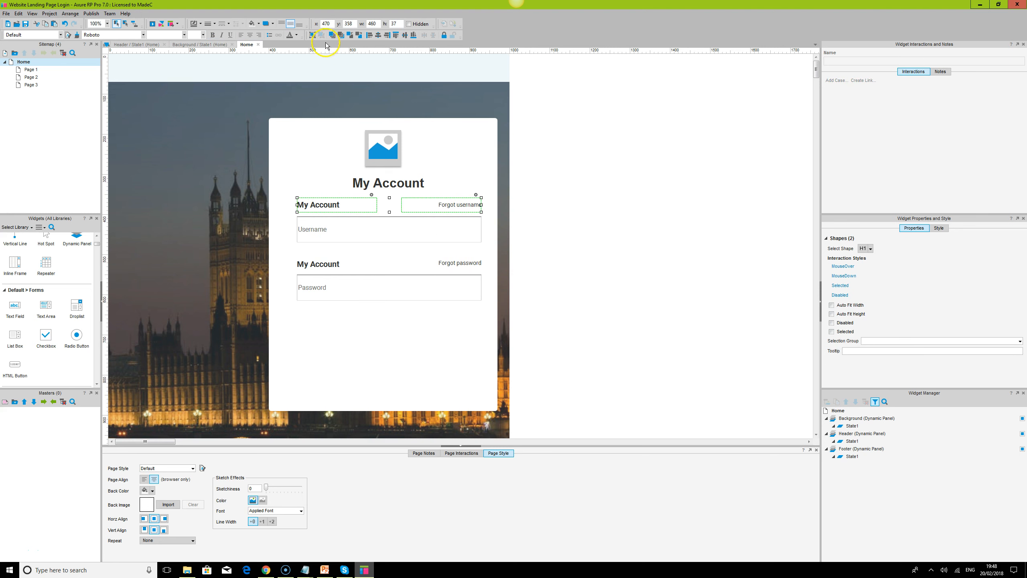
left_click(333, 267)
left_click(481, 266, "ctrl")
left_click(405, 35)
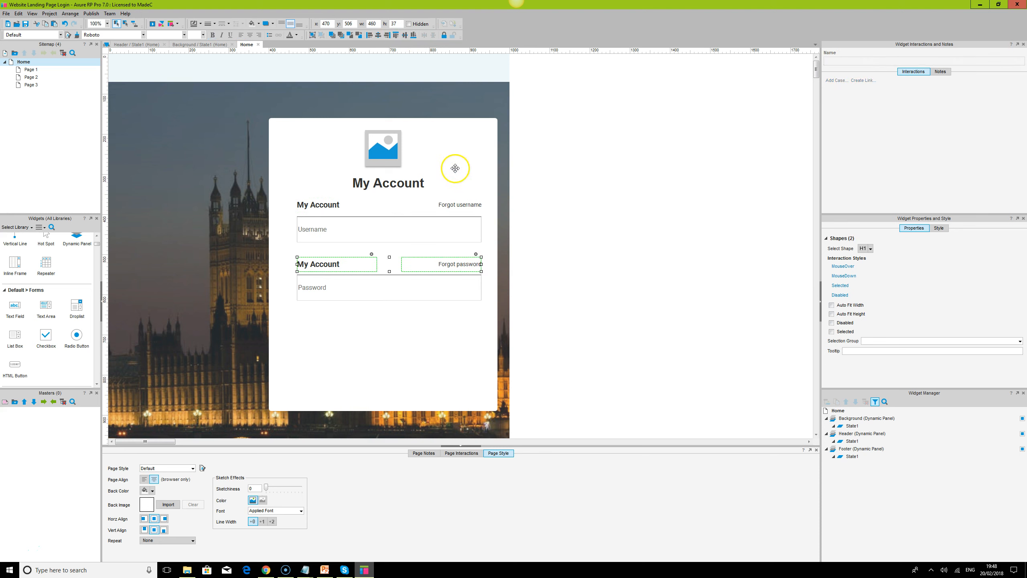
left_click(312, 35)
left_click(330, 199)
left_click(450, 204, "ctrl")
left_click(313, 36)
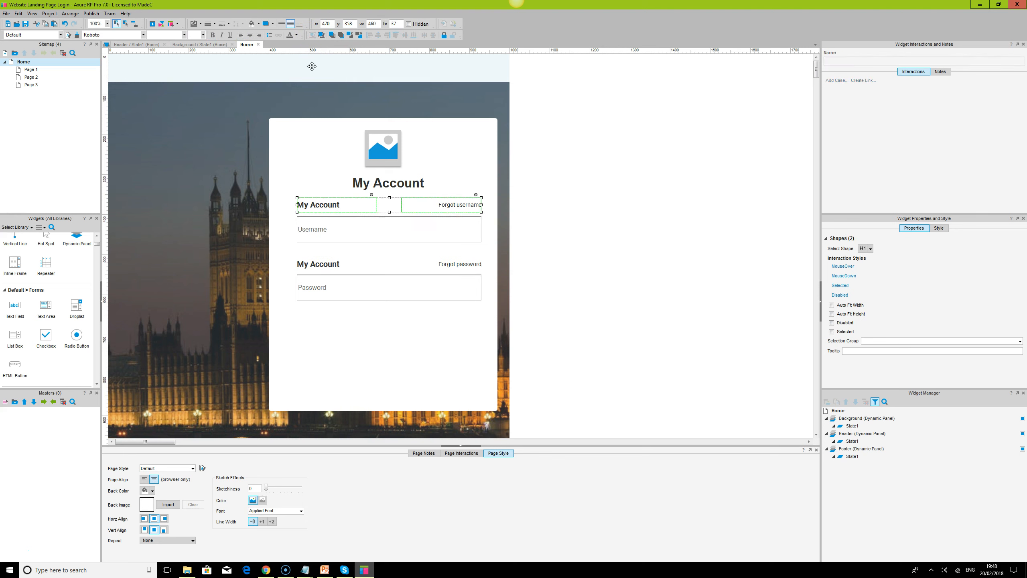
left_click(337, 230, "ctrl")
left_click(337, 266)
left_click(339, 281, "ctrl")
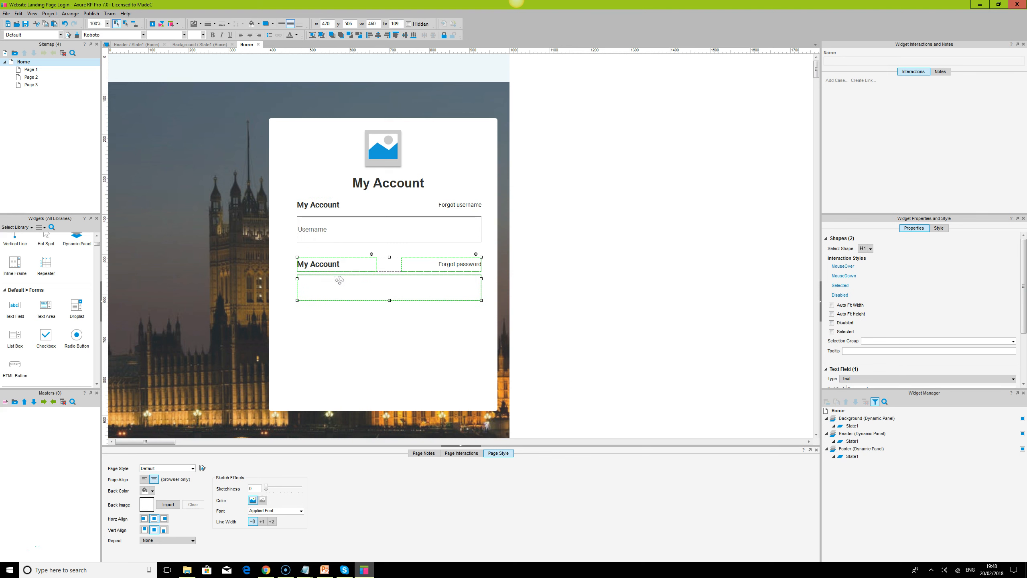
left_click(655, 297)
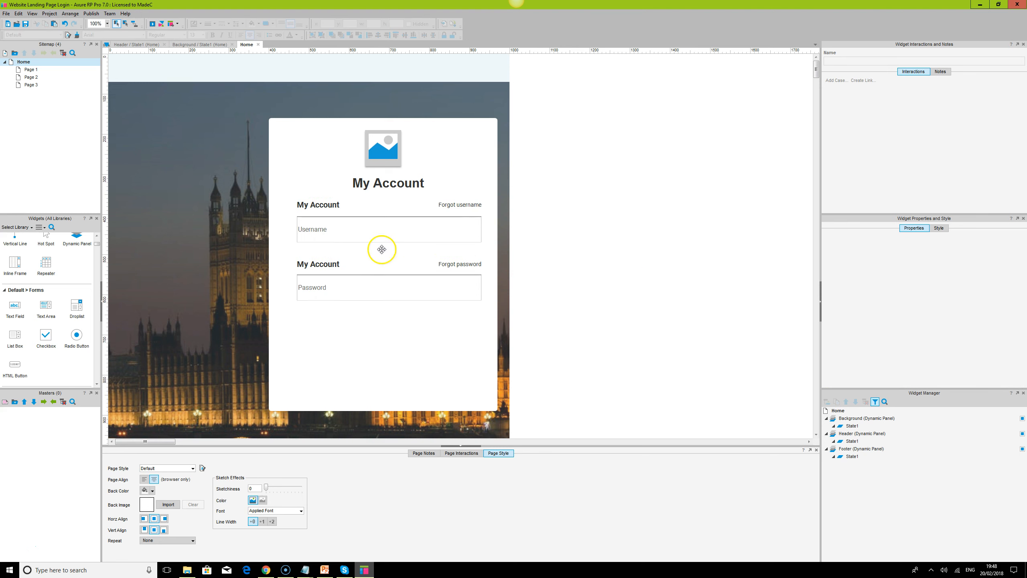
left_click(374, 231)
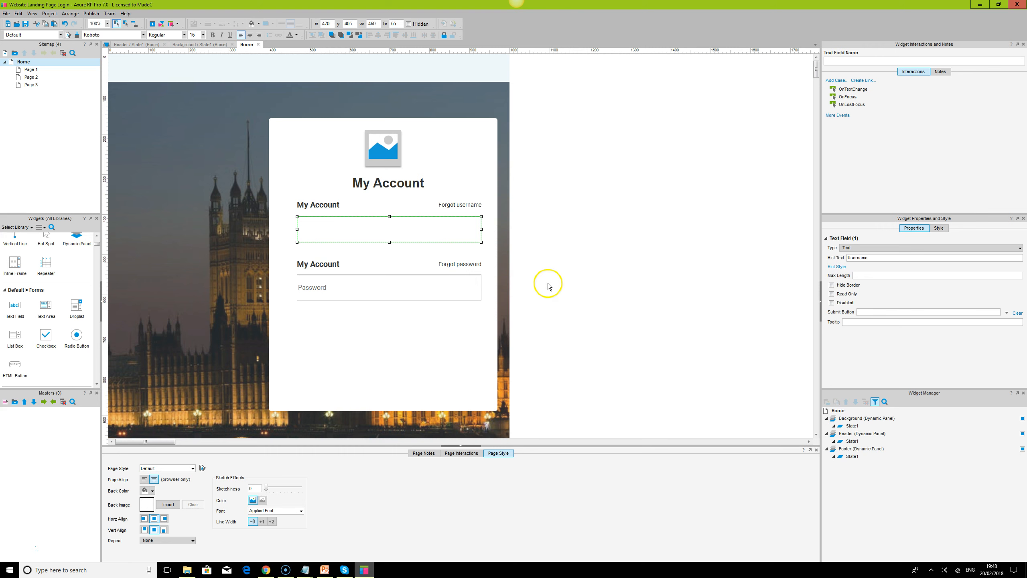
Step: Add a button shape 460 wide at x 470, y 710 on the card, below the Password field
scroll(584, 324, "down", 2)
scroll(50, 305, "up", 3)
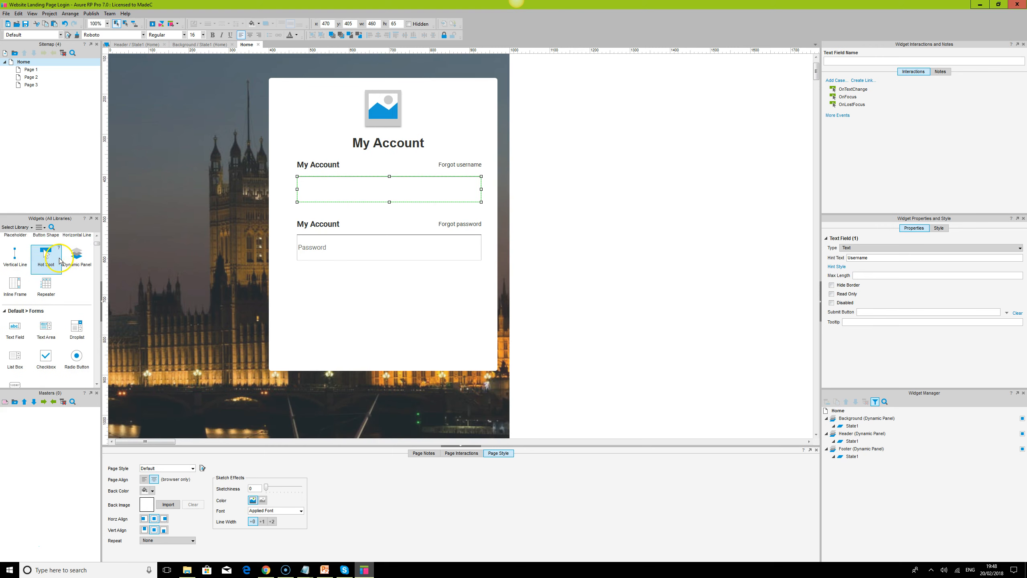
left_click_drag(46, 253, 481, 318)
left_click(438, 250)
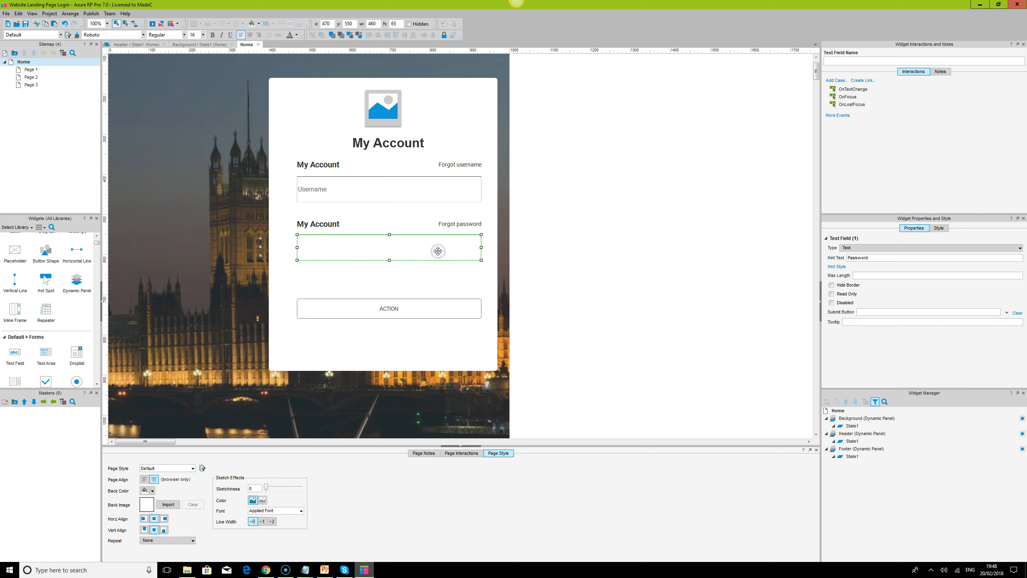
Step: Set the height of the ACTION button to 60
left_click(406, 304)
double_click(395, 26)
type("60")
key("Return")
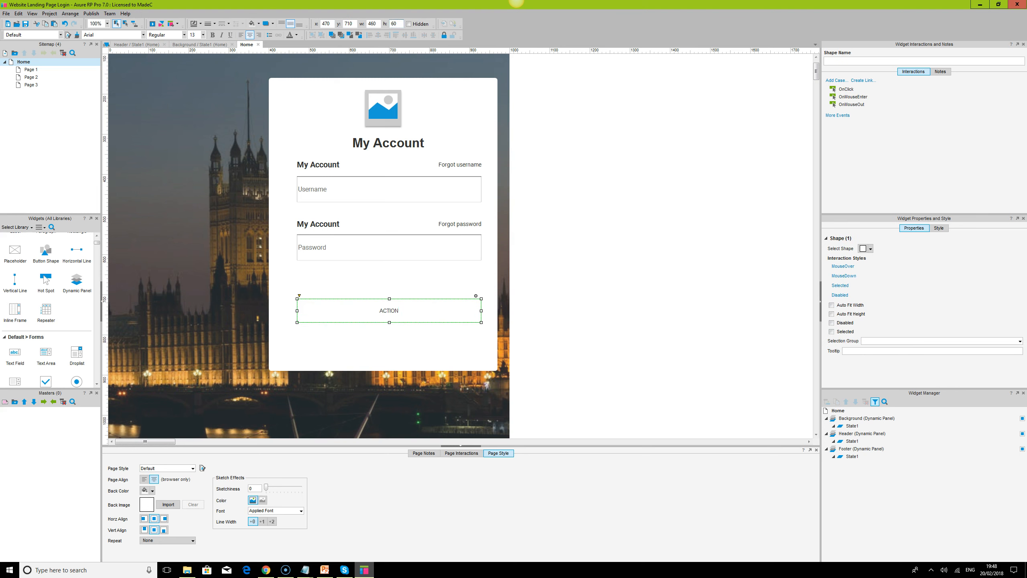
Step: Set the height of the ACTION button to 65
left_click(430, 247)
left_click(421, 313)
type("65")
key("Return")
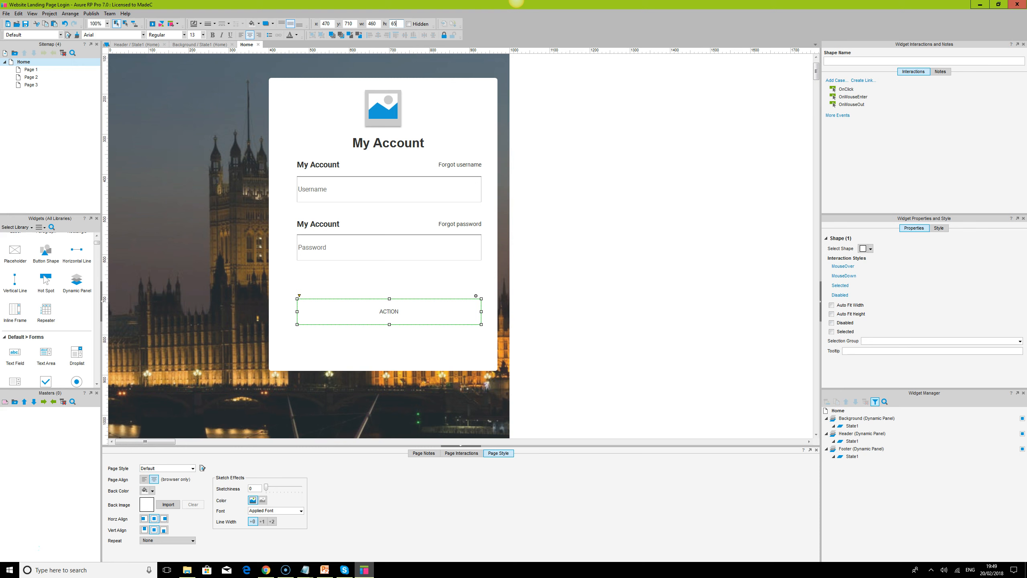
Step: Change the button's text to "Sign in" and format it in bold Roboto at size 18
double_click(396, 317)
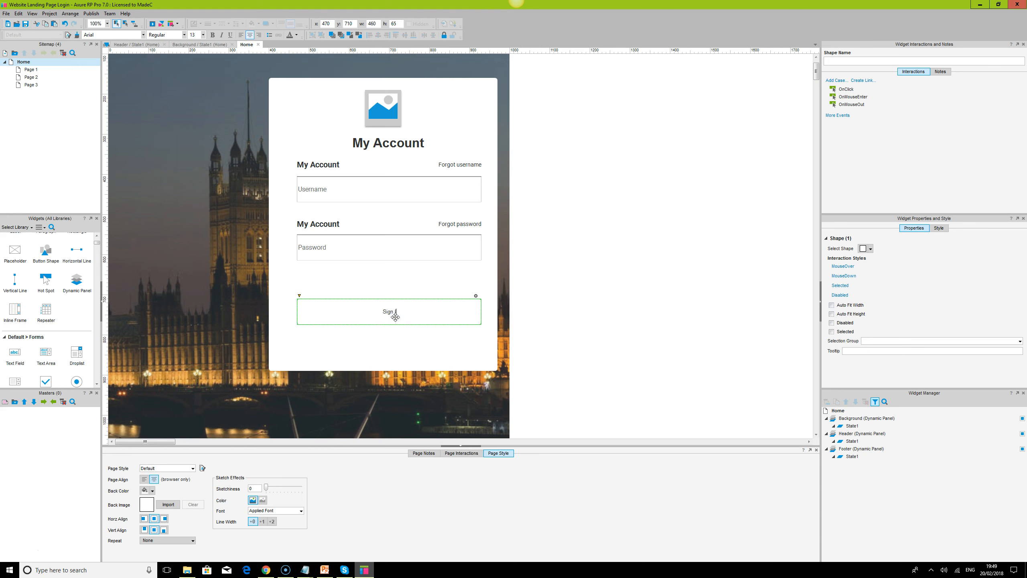
key("Escape")
left_click(134, 35)
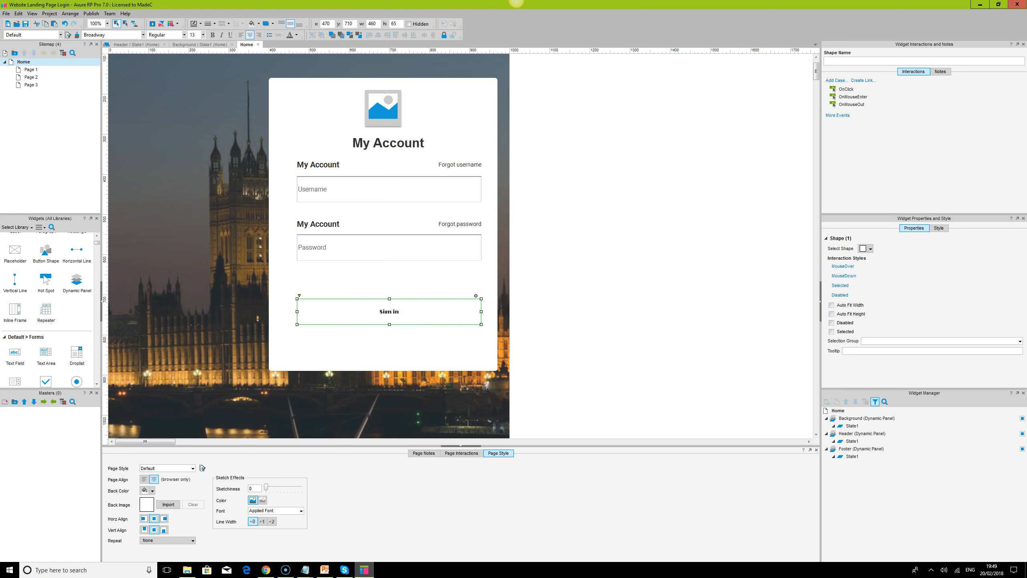
left_click(112, 36)
left_click(212, 35)
Step: Fill the "Sign in" button with black and make its text white
left_click(258, 24)
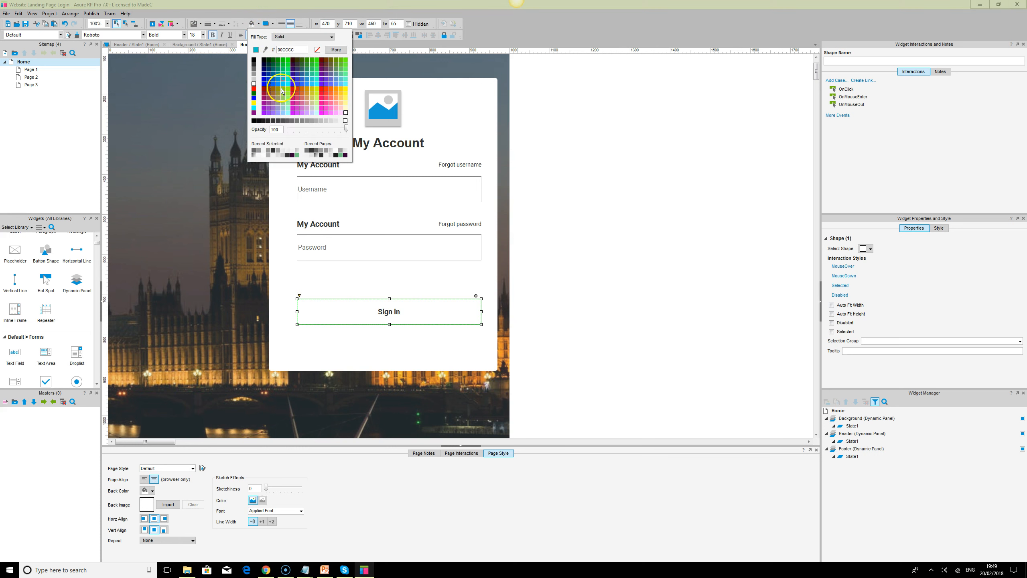
left_click(254, 121)
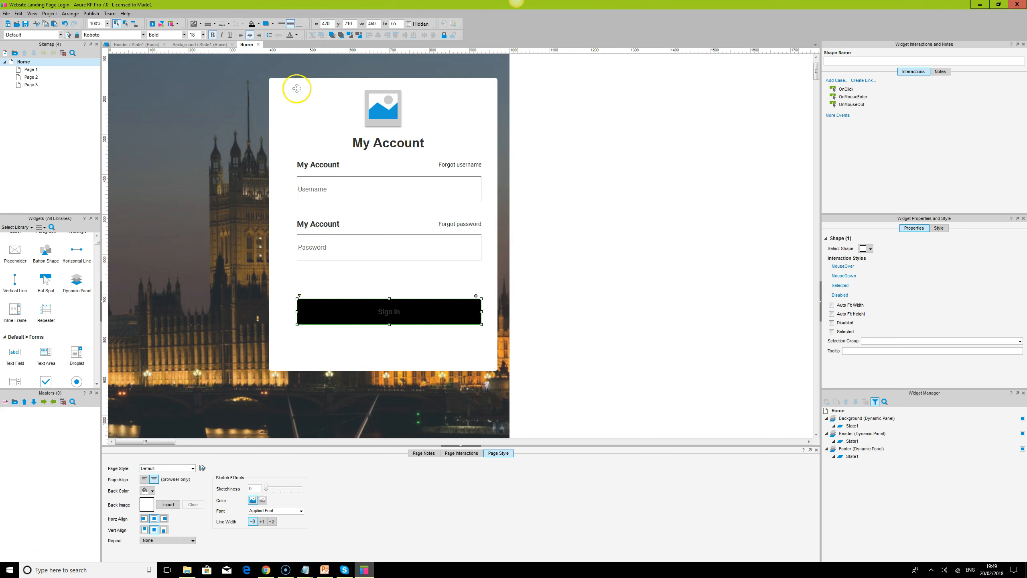
left_click(296, 35)
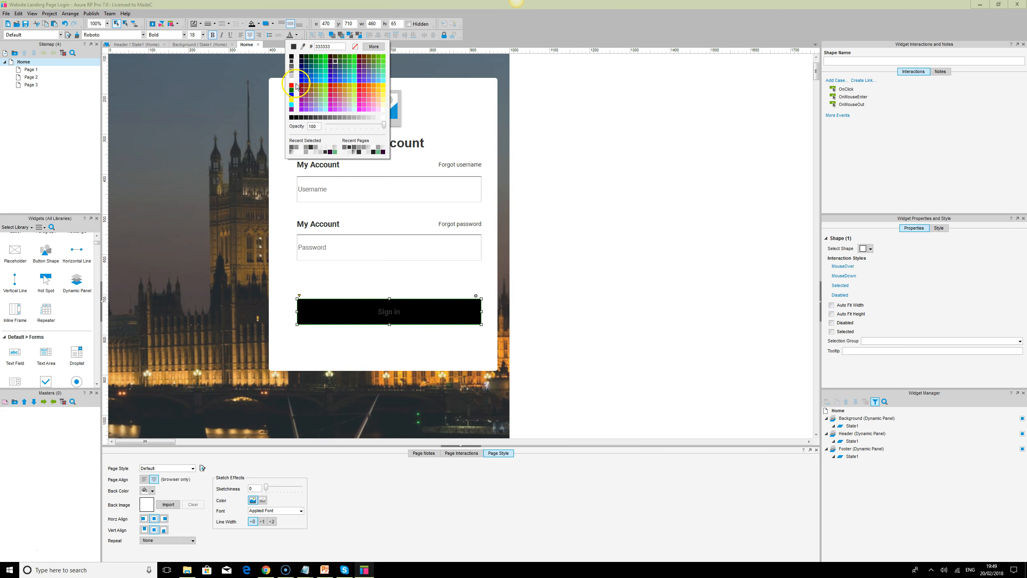
left_click(296, 84)
left_click(214, 23)
left_click(214, 23)
Step: Give the "Sign in" button an outer shadow with offset x 0 and y 3
left_click(273, 23)
left_click(270, 37)
type("0")
key("Tab")
type("3")
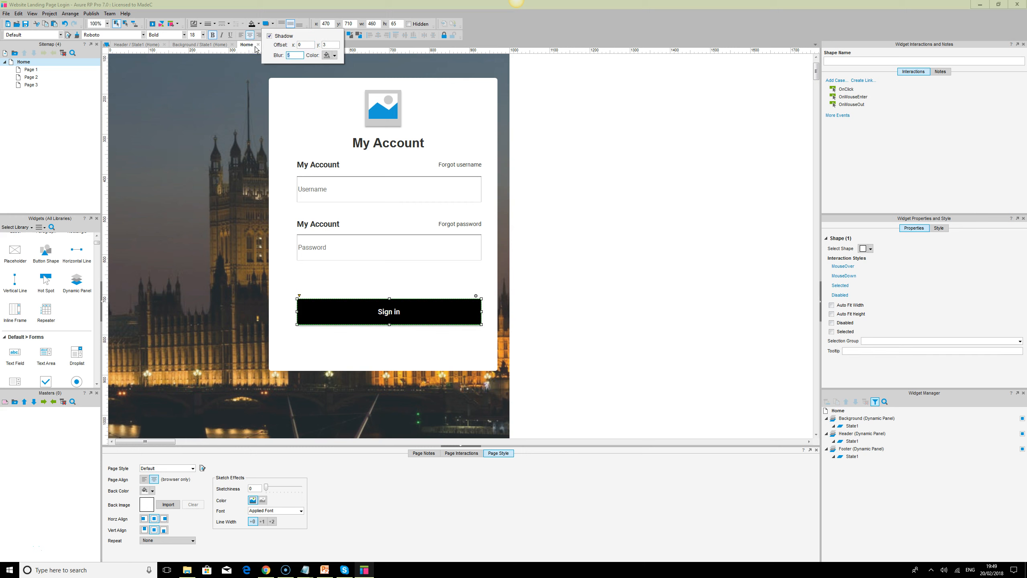
left_click(592, 328)
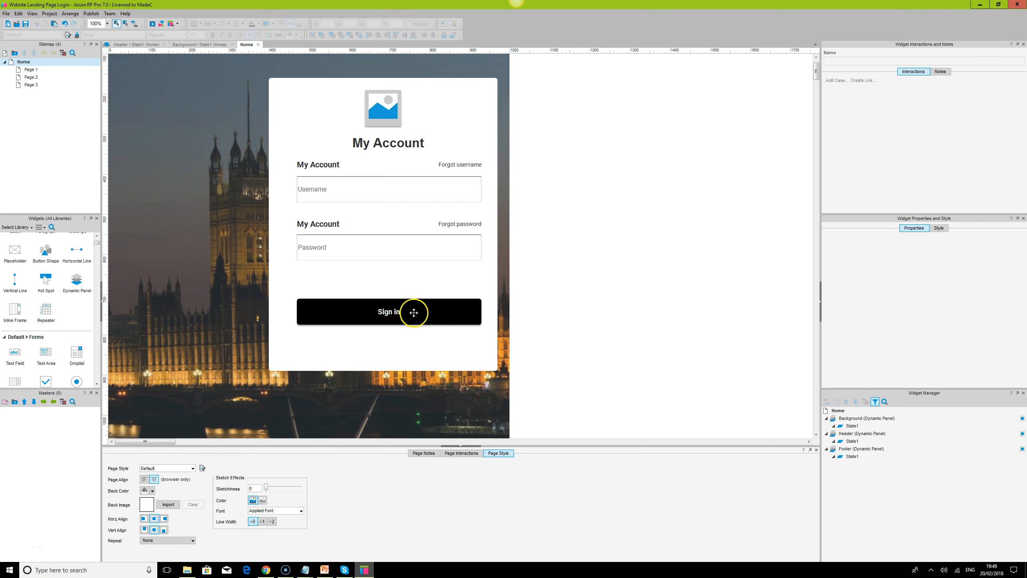
Step: Add a checkbox above the "Sign in" button at x 480, y 674, clear its label text and narrow it to 20
left_click_drag(48, 384, 299, 286)
double_click(319, 288)
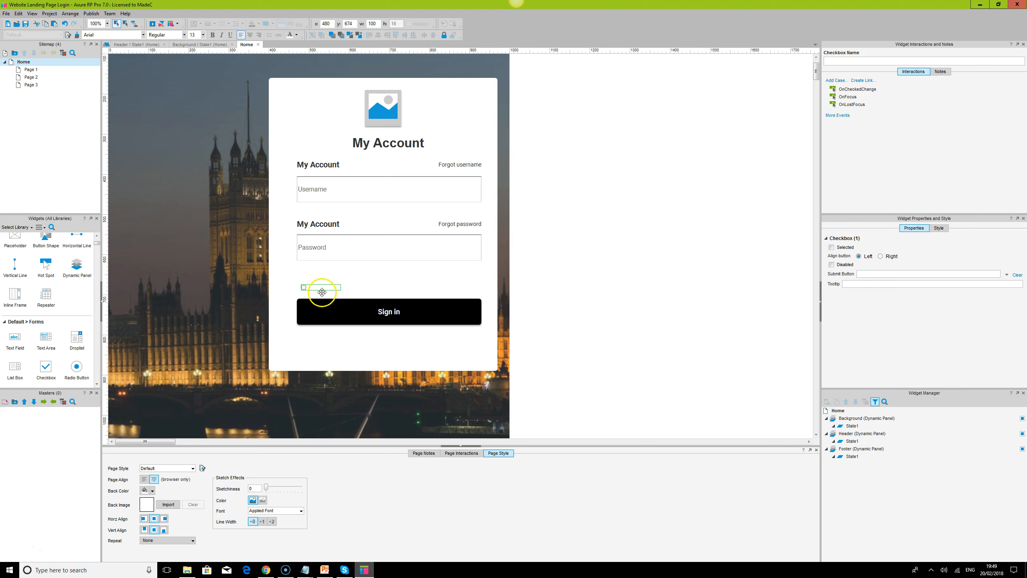
left_click(323, 294)
left_click(343, 288)
left_click_drag(343, 287, 310, 286)
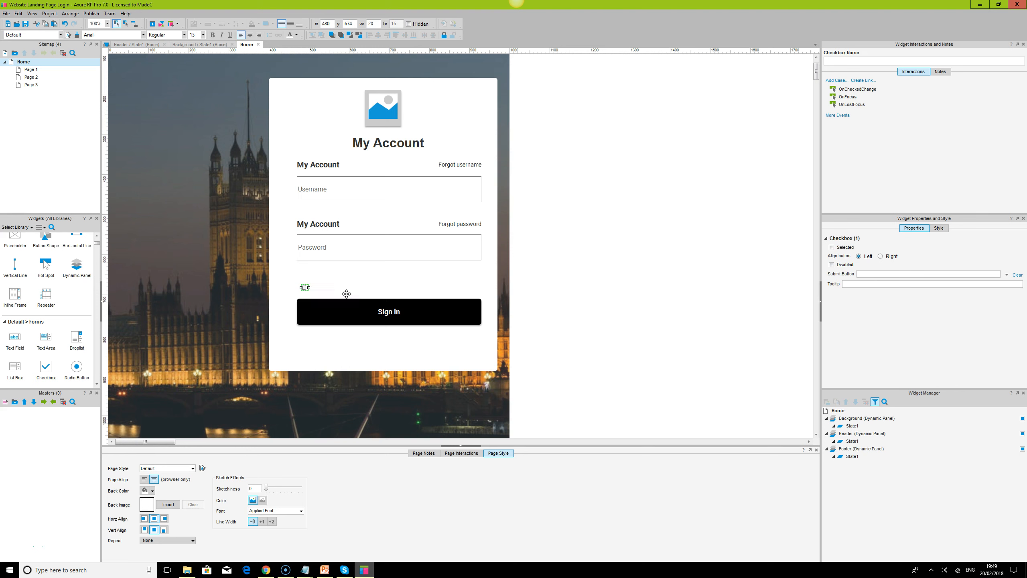
left_click(354, 285)
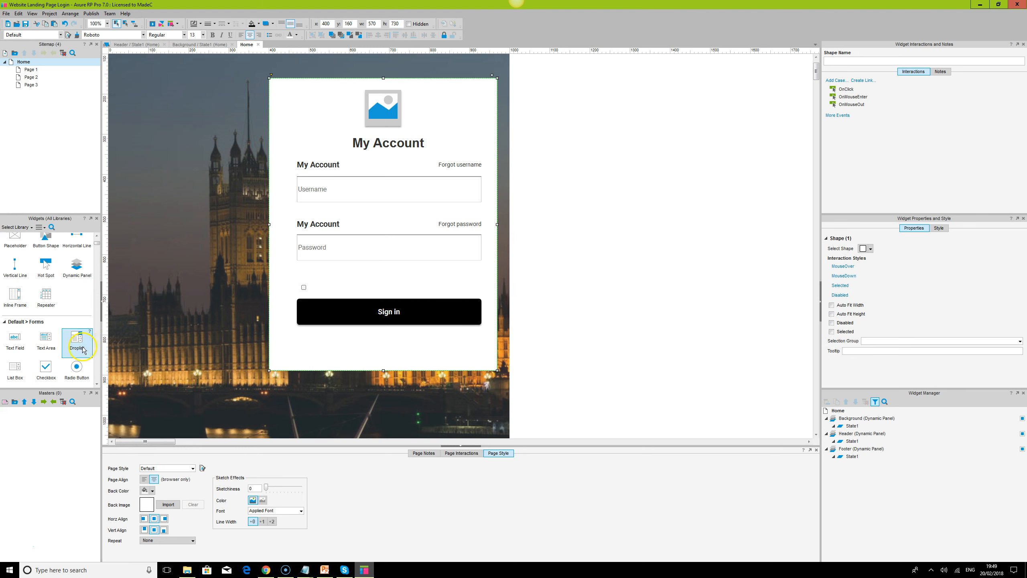
Step: Add a rectangle below the "Sign in" button and shrink it to a small box about 50 wide
scroll(98, 246, "up", 3)
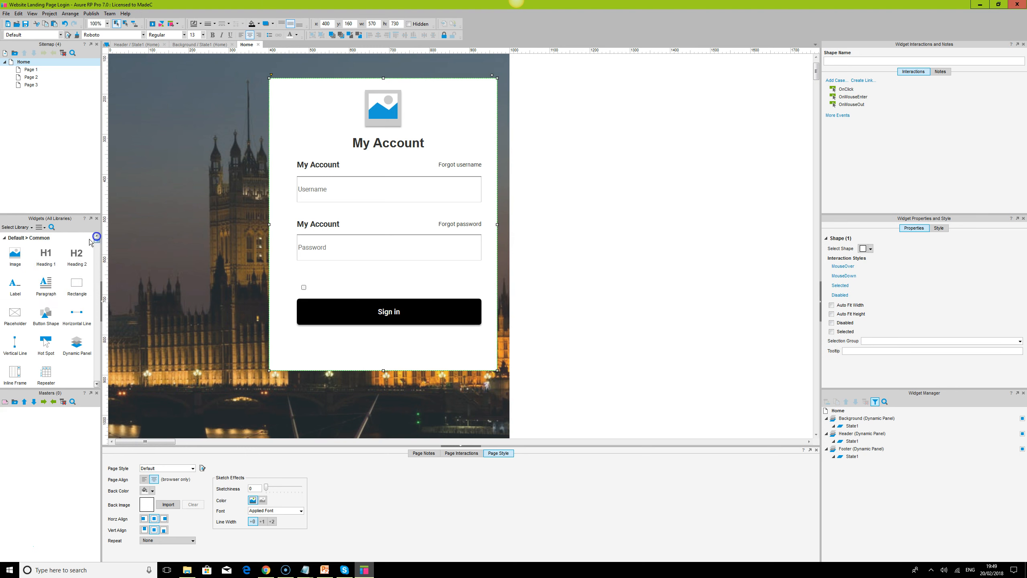
left_click_drag(77, 282, 346, 330)
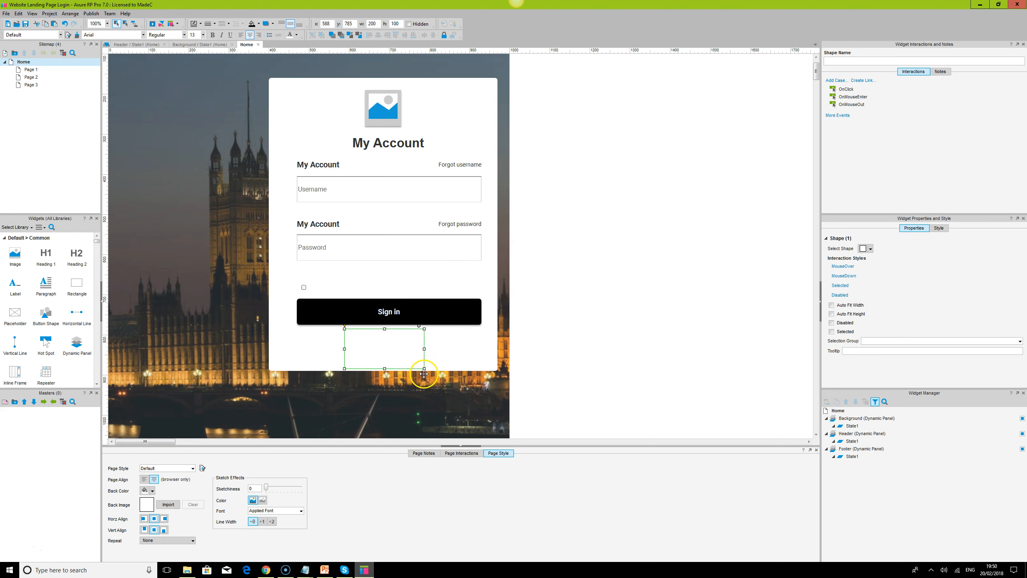
left_click_drag(425, 369, 365, 351)
Step: Delete the checkbox above the "Sign in" button
left_click(304, 287)
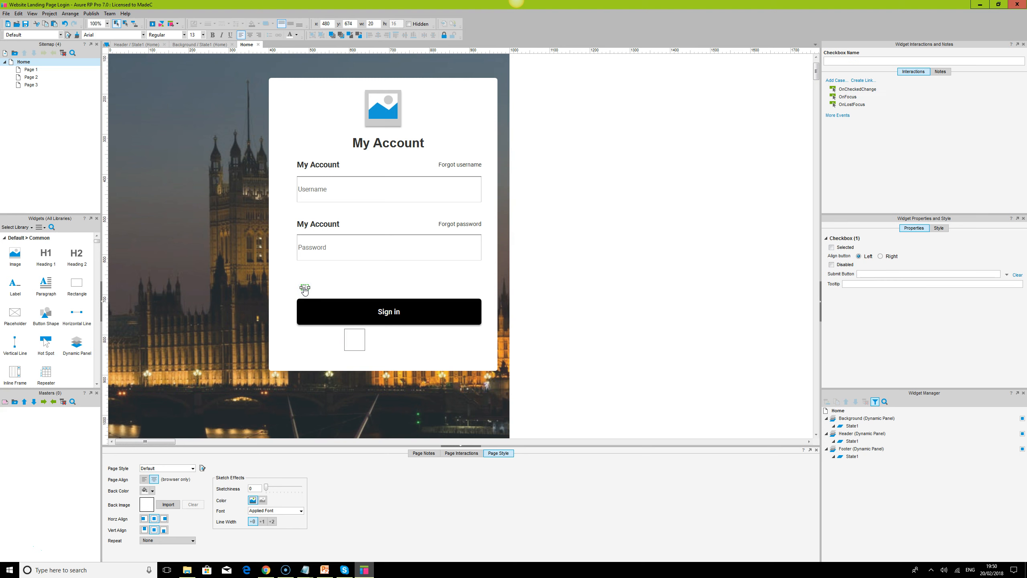
left_click(317, 297)
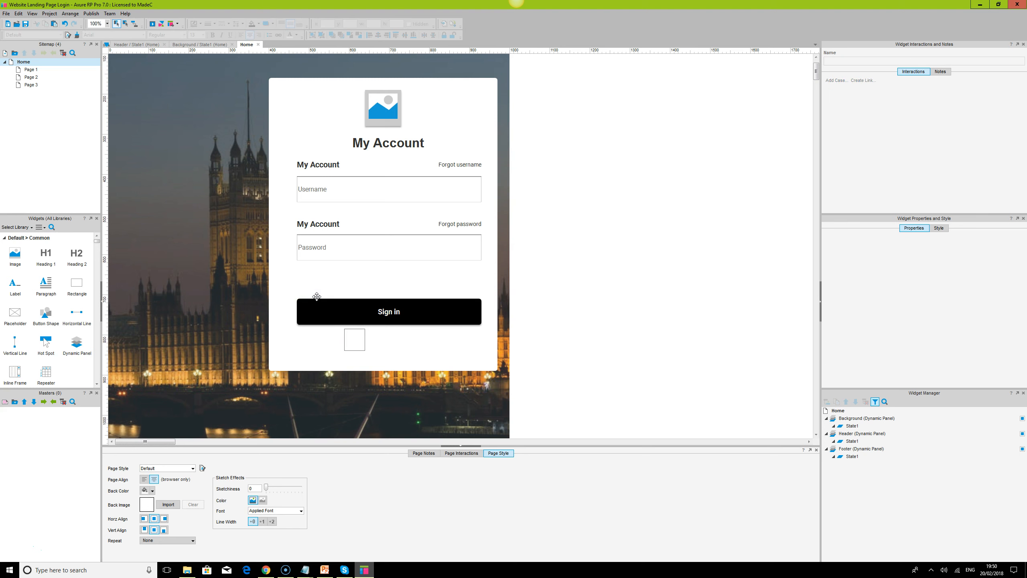
Step: Move the small rectangle to x 470, y 645, above the "Sign in" button, as a 50 by 45 box with slightly rounded corners
left_click_drag(356, 339, 316, 290)
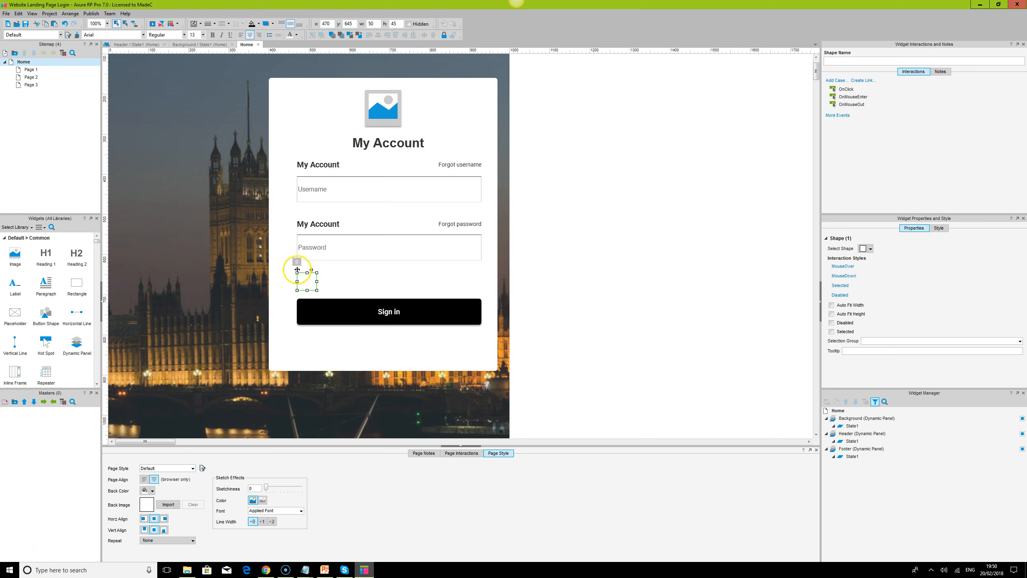
left_click(586, 291)
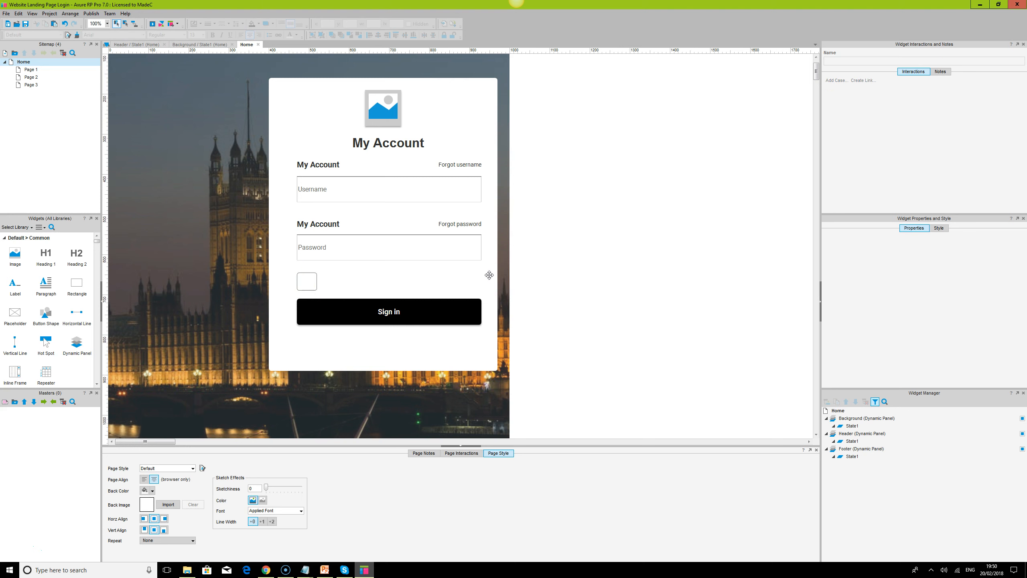
left_click(306, 283)
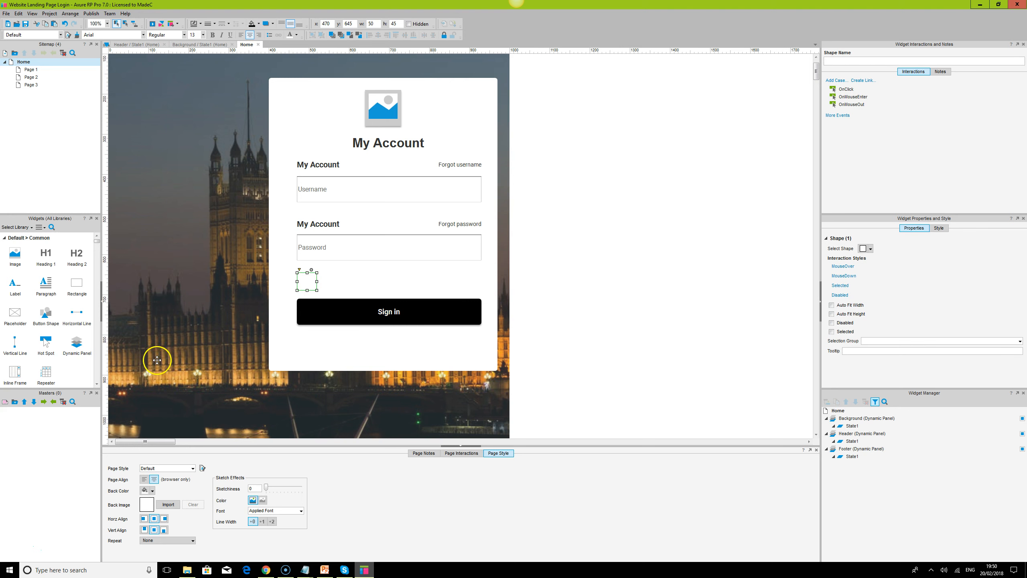
Step: Duplicate the "Forgot password" label to x 530, y 645, beside the small box, and set the copy's height to 45
left_click(471, 225)
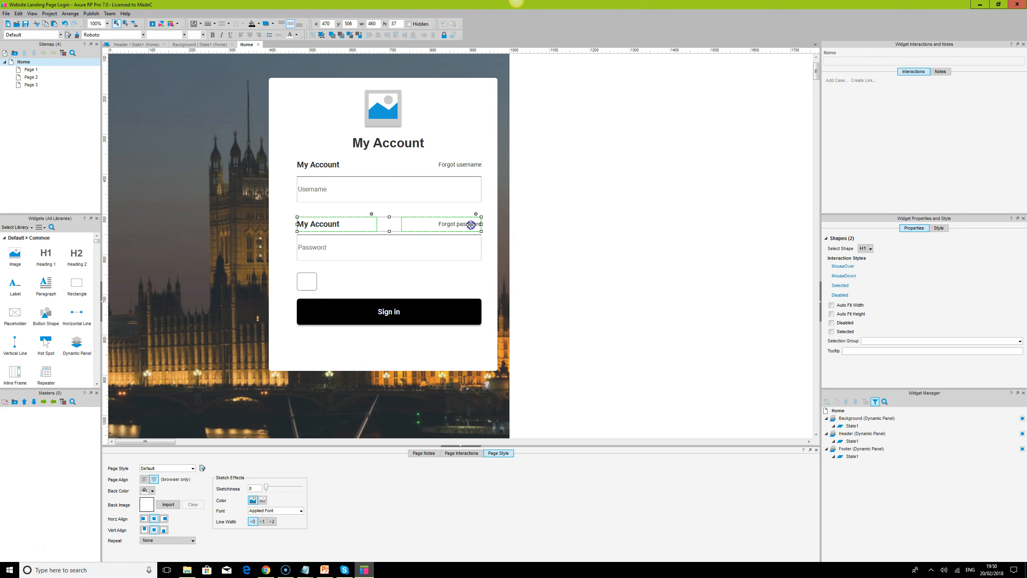
left_click_drag(471, 226, 378, 281)
left_click(364, 287)
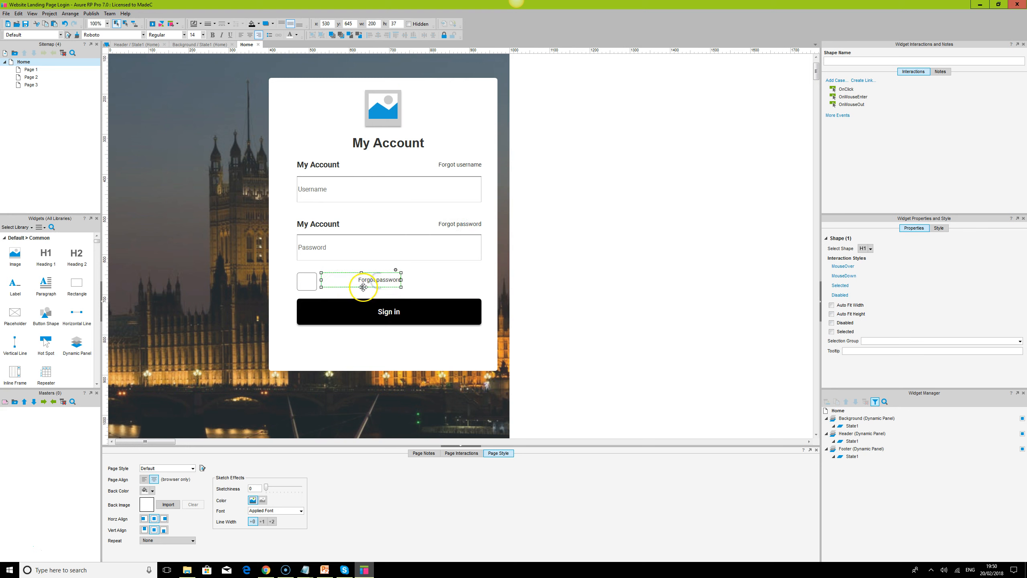
Step: Change the text of the label beside the small box to "Keep me logged in"
double_click(369, 284)
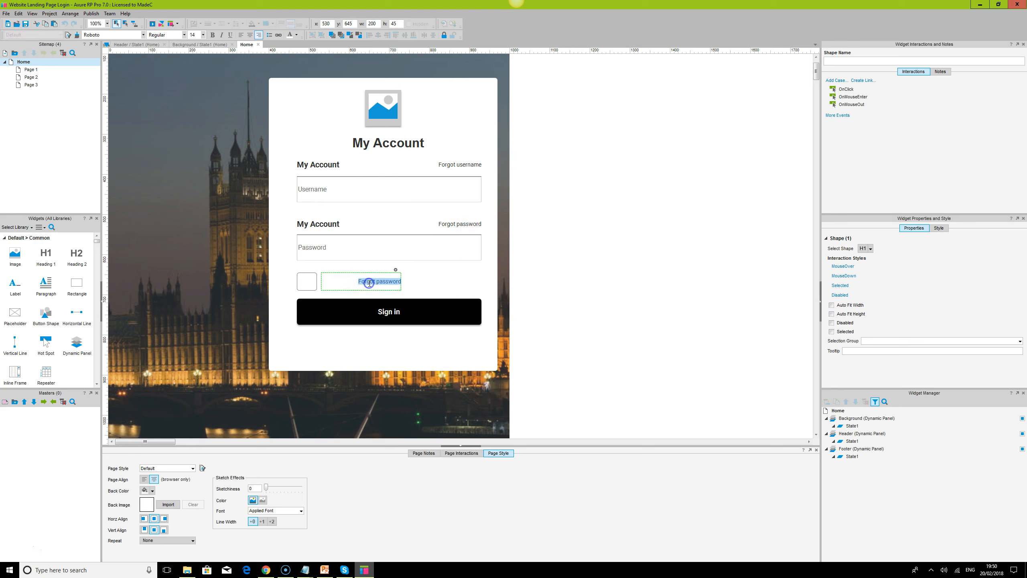
type("Keep me logged in")
left_click(585, 284)
Step: Center the text of the "Keep me logged in" label and narrow the label to a width of 130
left_click(387, 277)
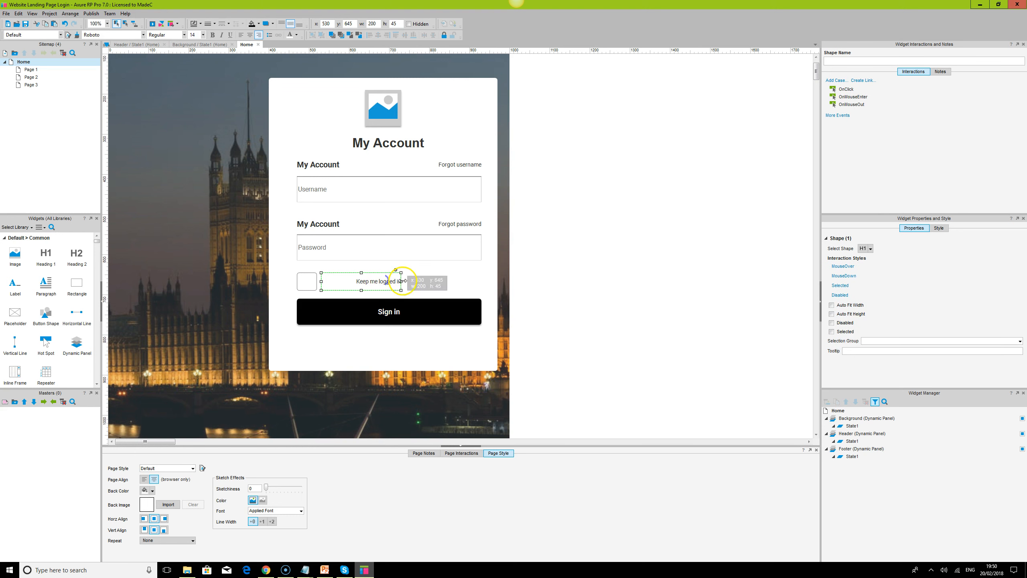
left_click(250, 36)
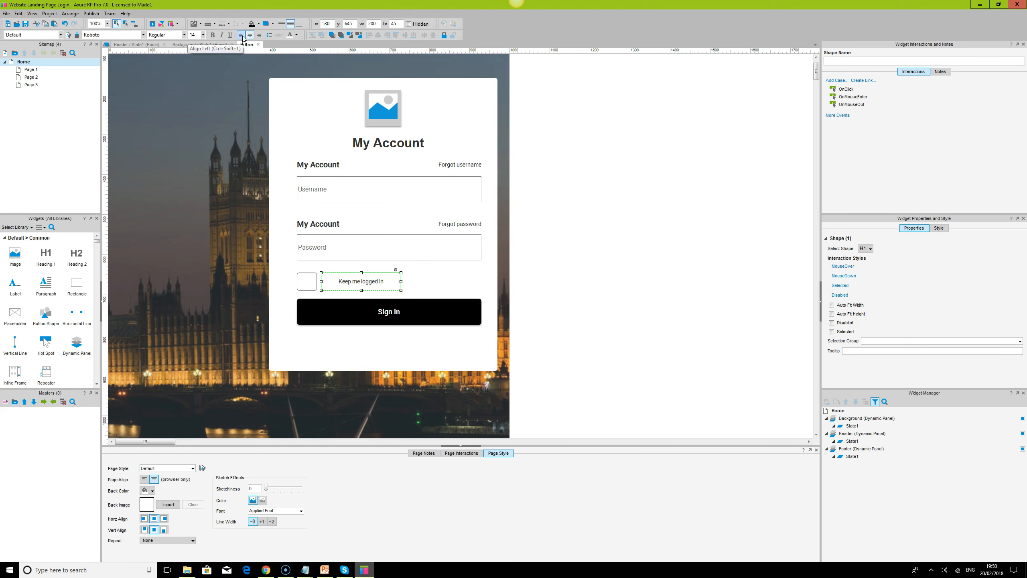
left_click_drag(401, 281, 372, 281)
left_click(337, 284)
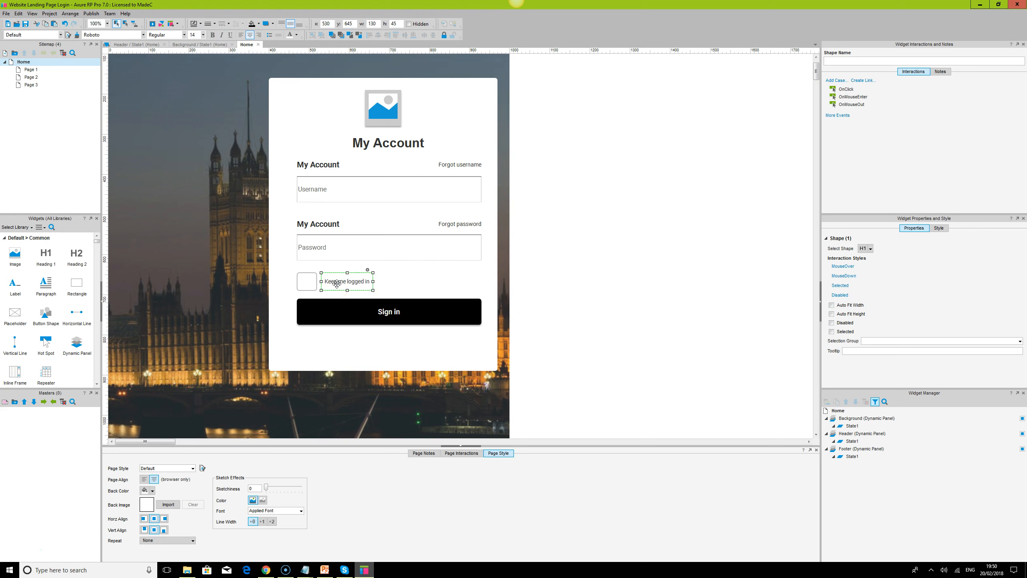
Step: Nudge the "Keep me logged in" label 5 pixels left, closer to the small box
key("Left")
key("Left")
key("Left")
key("Left")
key("Left")
left_click(701, 303)
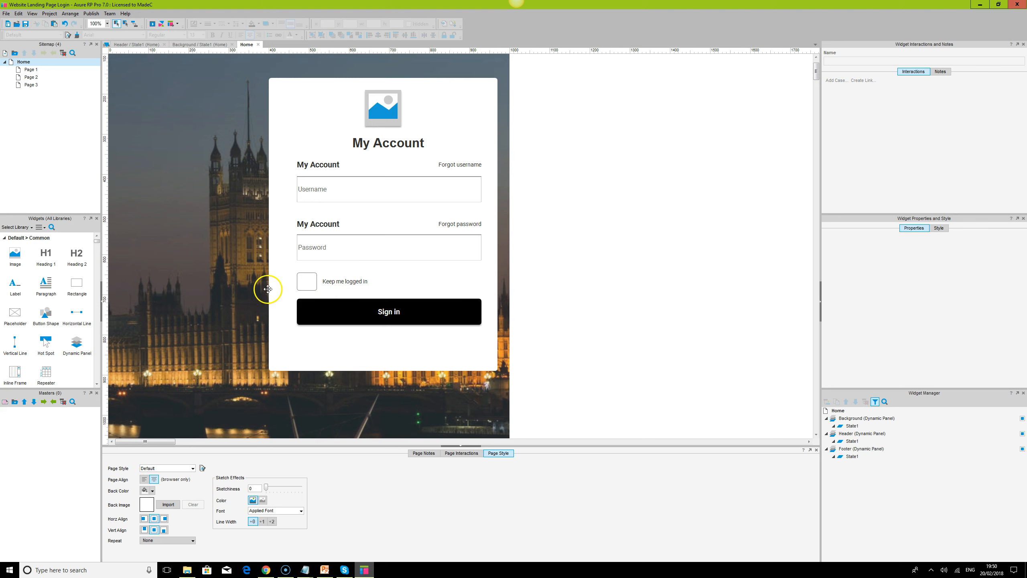
Step: Place the FontAwesome ok check icon inside the small box and import its widget style, always importing fields, styles and variables
left_click(305, 284)
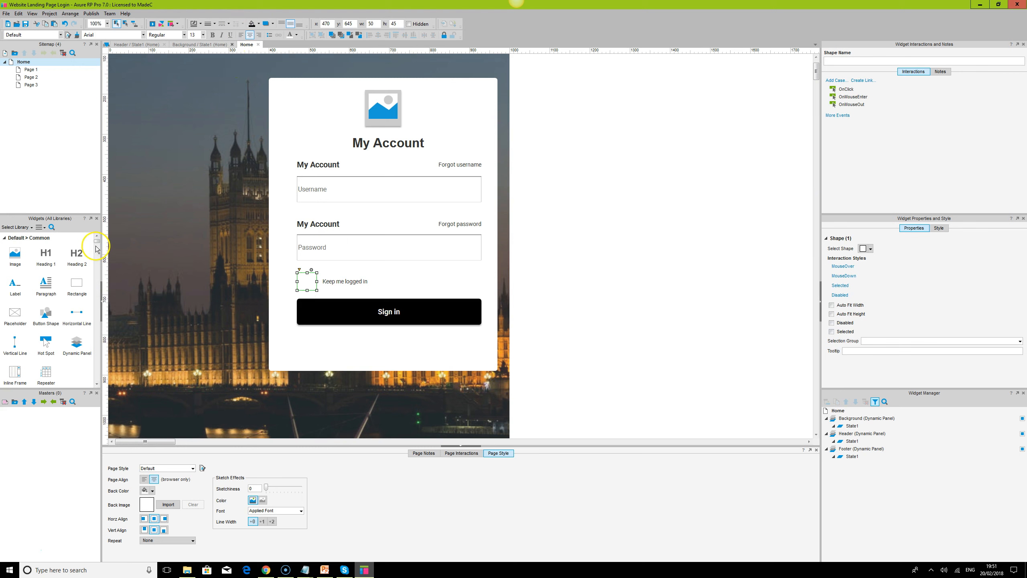
left_click(308, 289)
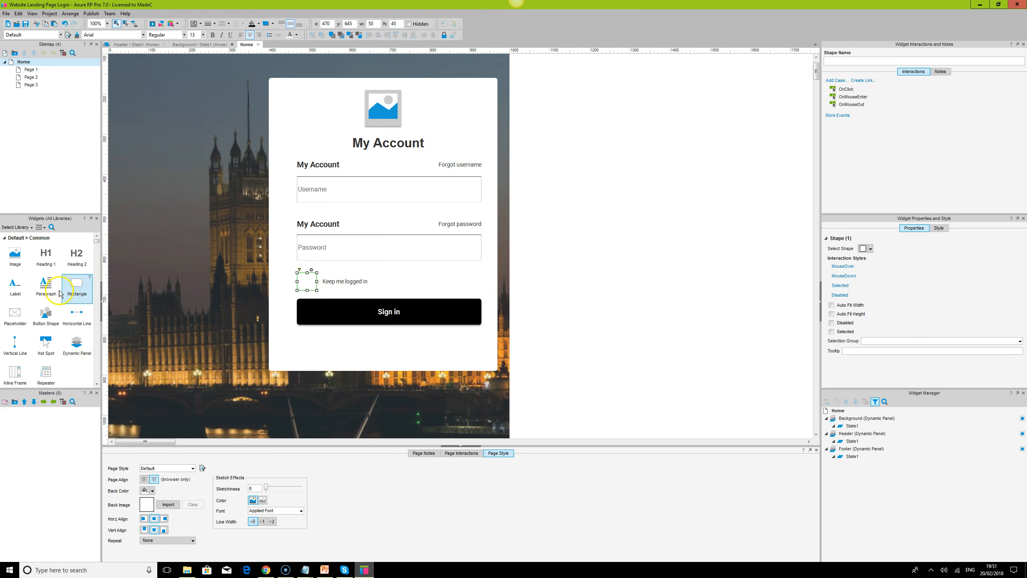
left_click_drag(96, 241, 94, 310)
left_click_drag(46, 349, 302, 278)
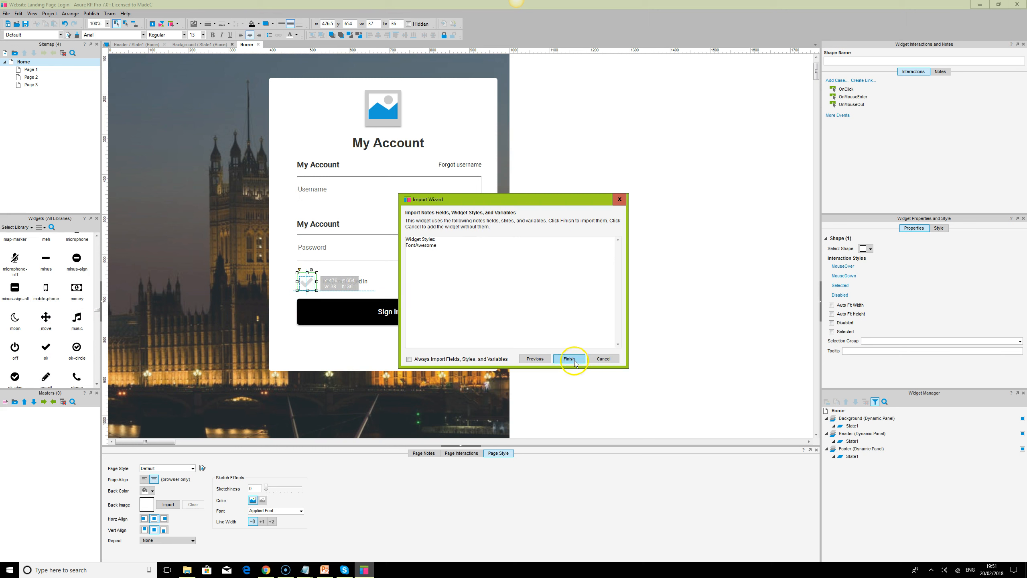
left_click(409, 359)
left_click(563, 362)
Step: Set the check icon's font size to 30 and center the icon within the small box
left_click(324, 287)
left_click(310, 283)
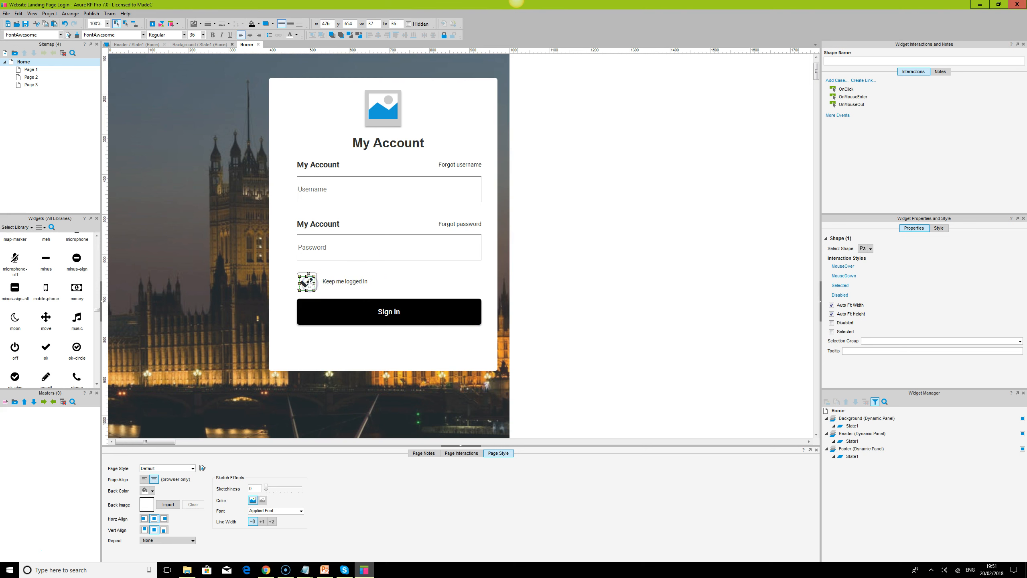
left_click(198, 35)
key("Return")
left_click(596, 302)
left_click(316, 285)
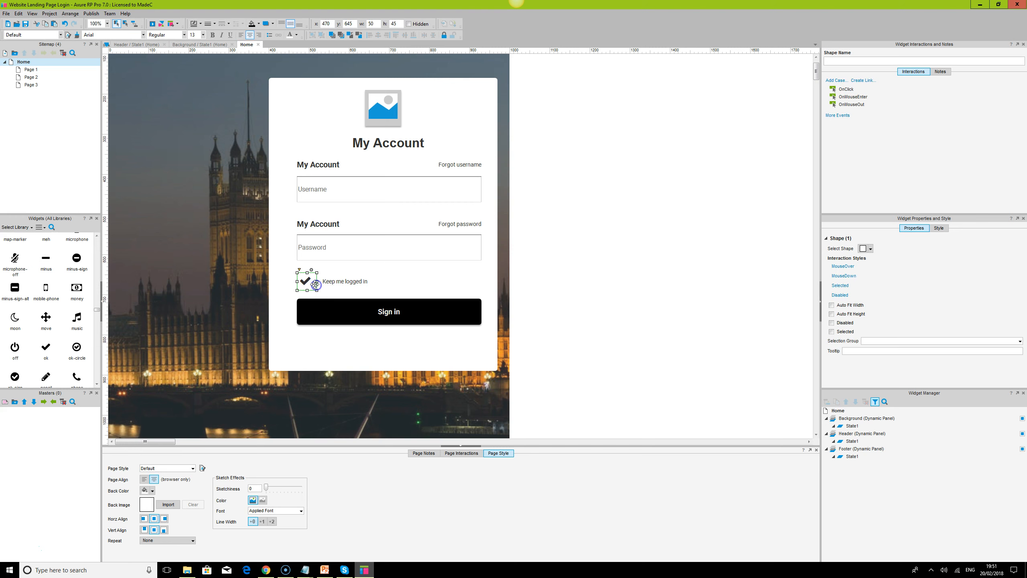
left_click(307, 280, "ctrl")
left_click(378, 34)
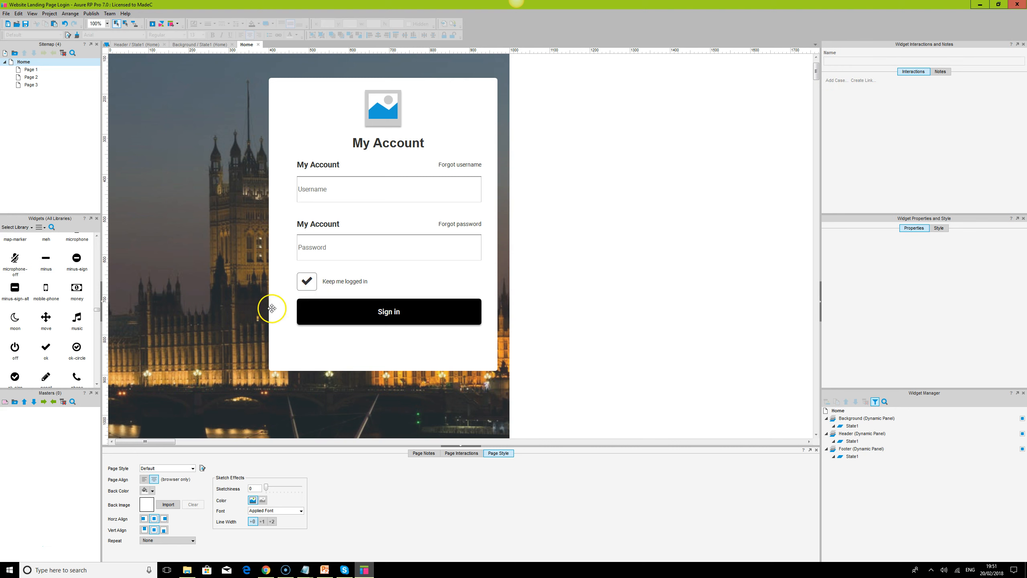
Step: Set the check icon as hidden and name it "tickmark"
left_click(307, 280)
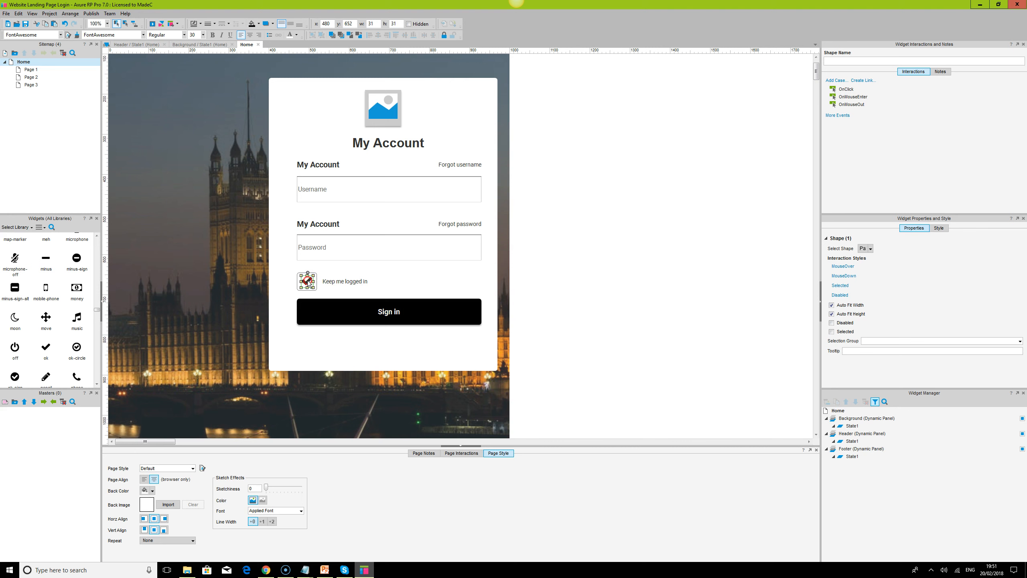
right_click(308, 282)
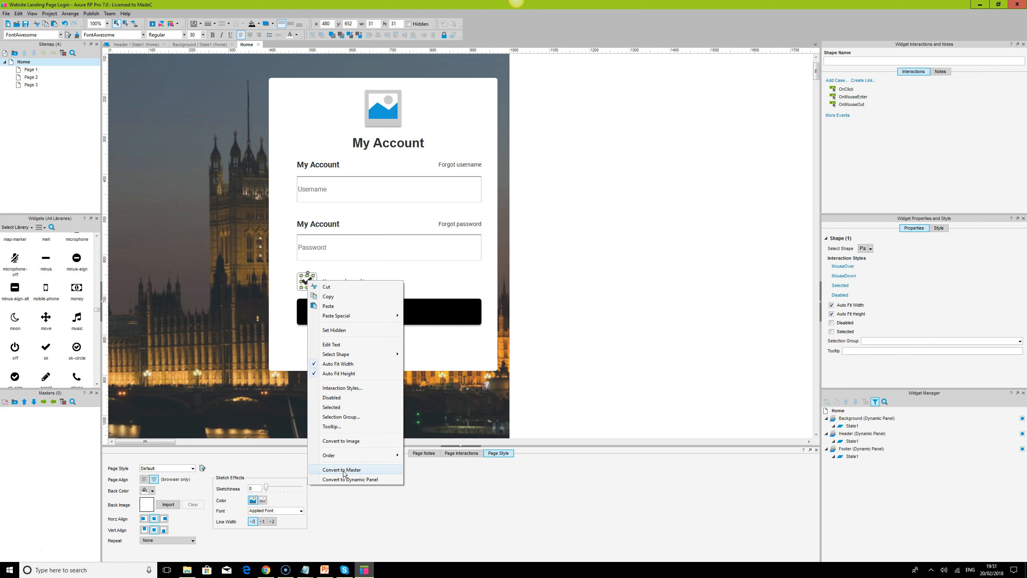
left_click(409, 24)
left_click(869, 60)
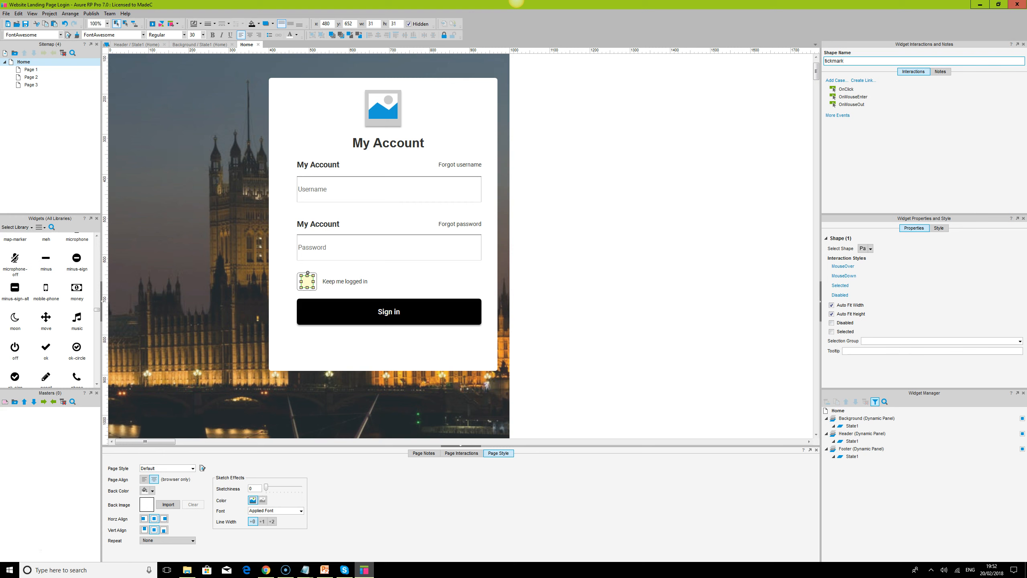
key("Return")
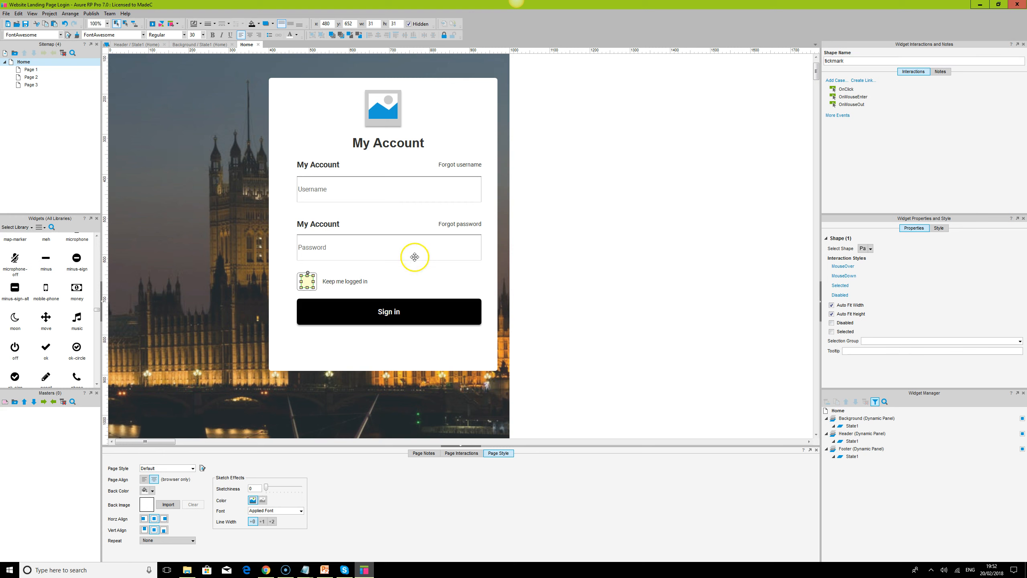
Step: Remove the fill color from the small box beside the "Keep me logged in" label
left_click(316, 281)
left_click(316, 278)
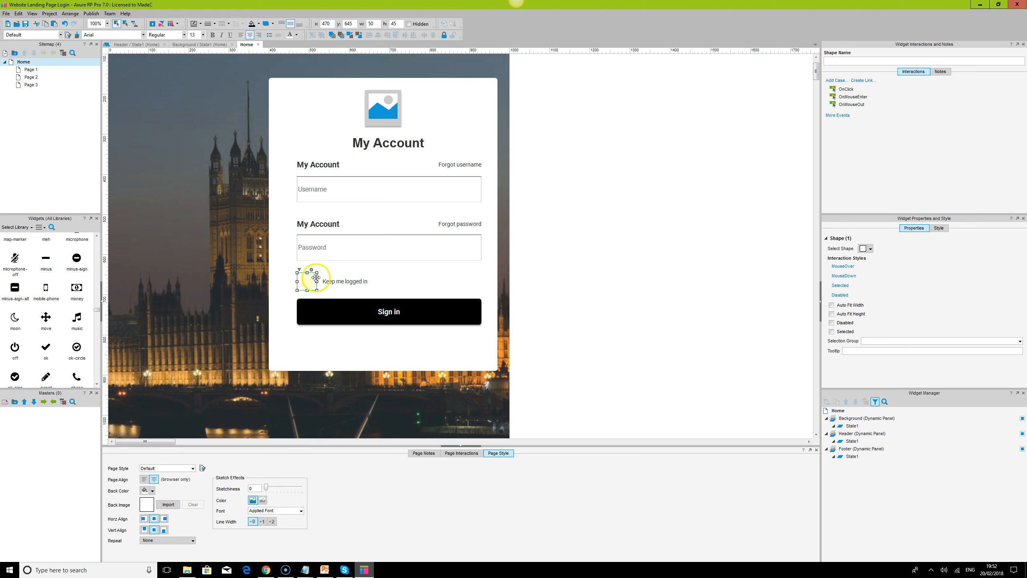
left_click(259, 25)
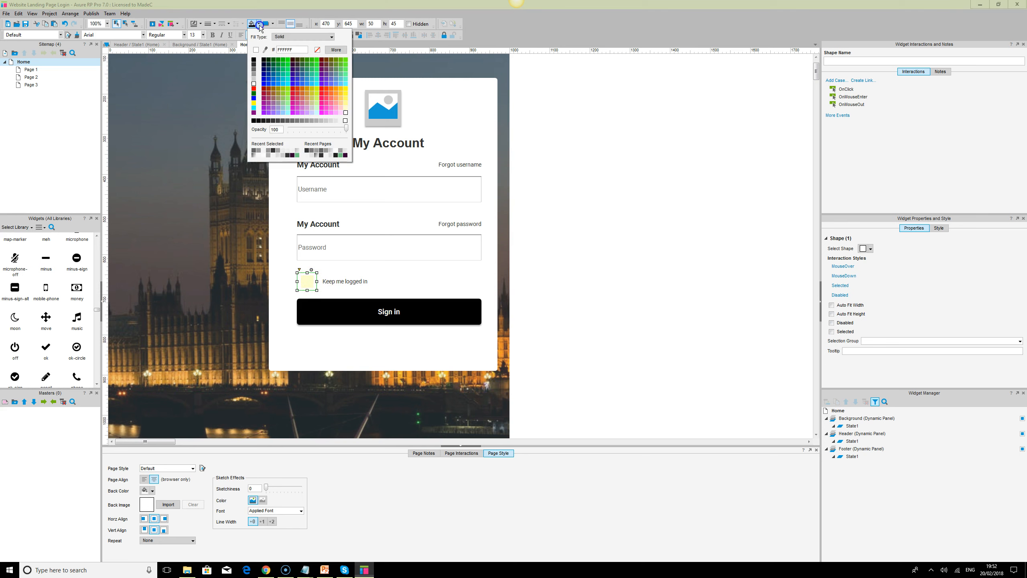
left_click(317, 49)
left_click(332, 36)
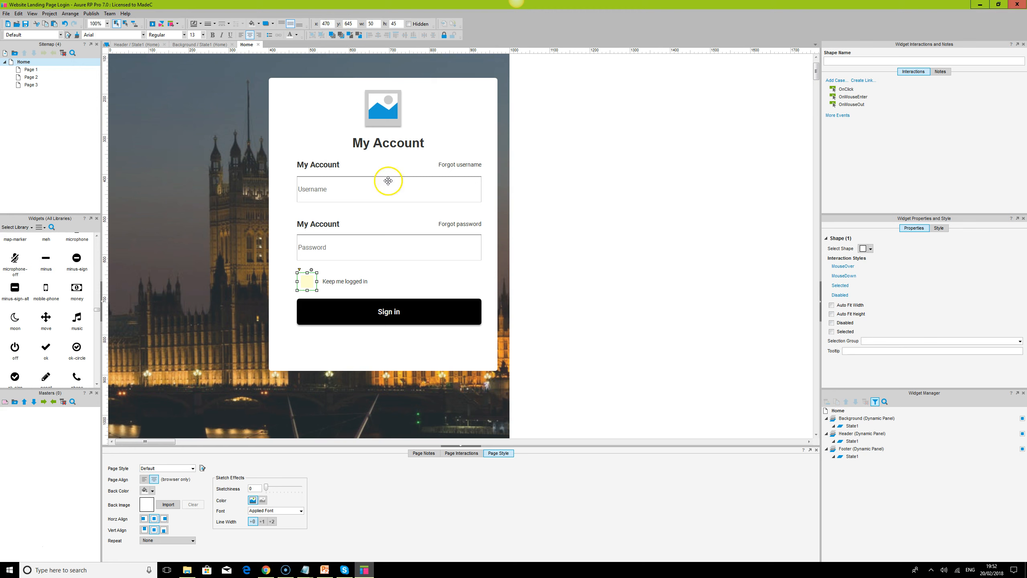
left_click(876, 61)
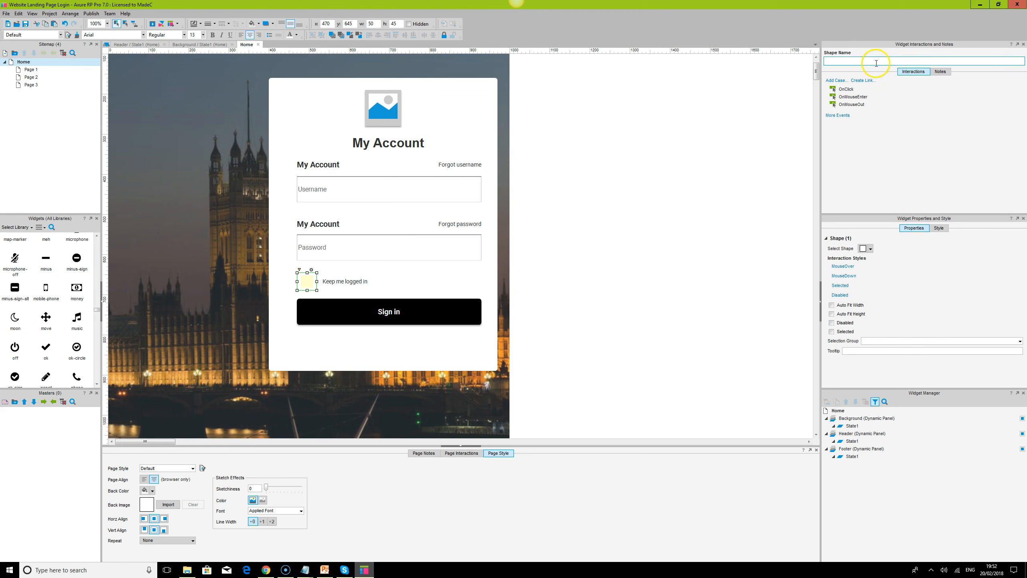
left_click(308, 279)
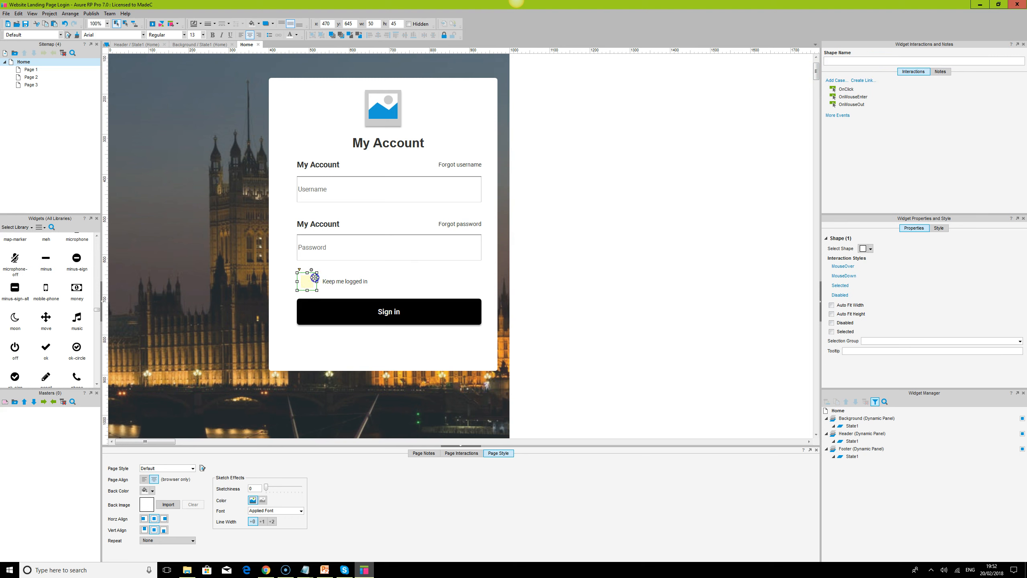
double_click(846, 89)
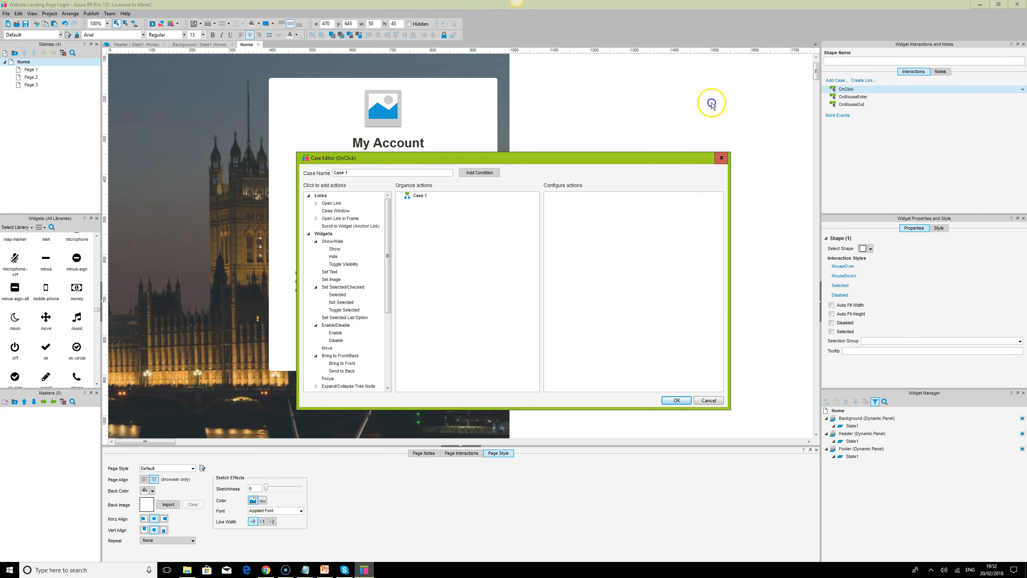
left_click(709, 400)
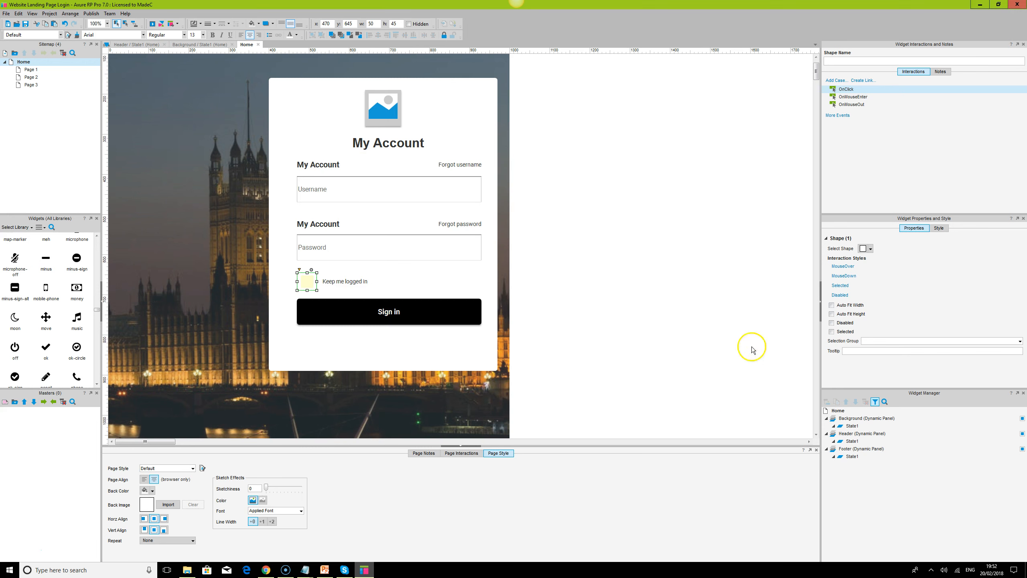
Step: Create an OnClick case for the small box with a Show action and a Bring to Front/Back action
double_click(847, 90)
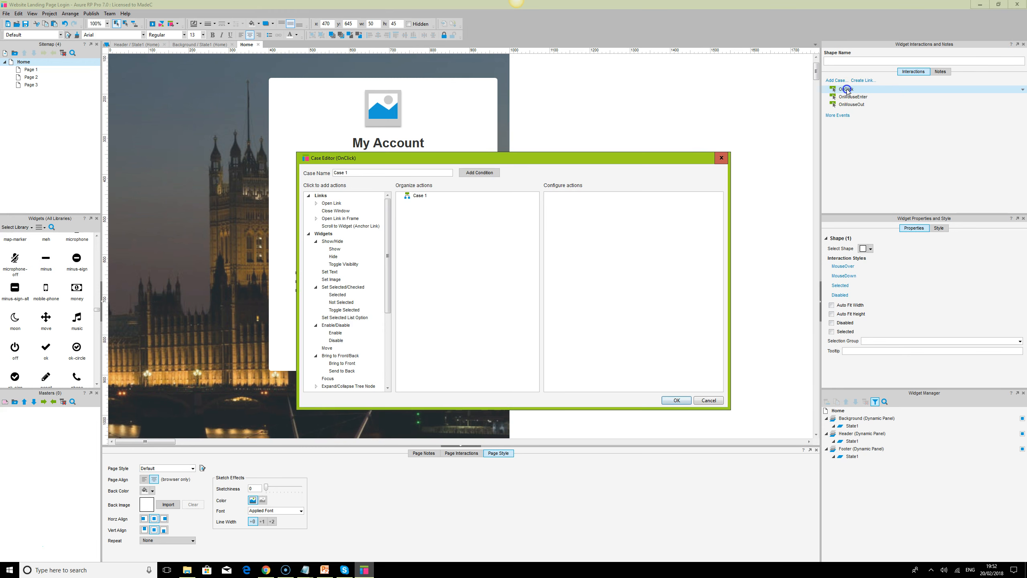
left_click(336, 249)
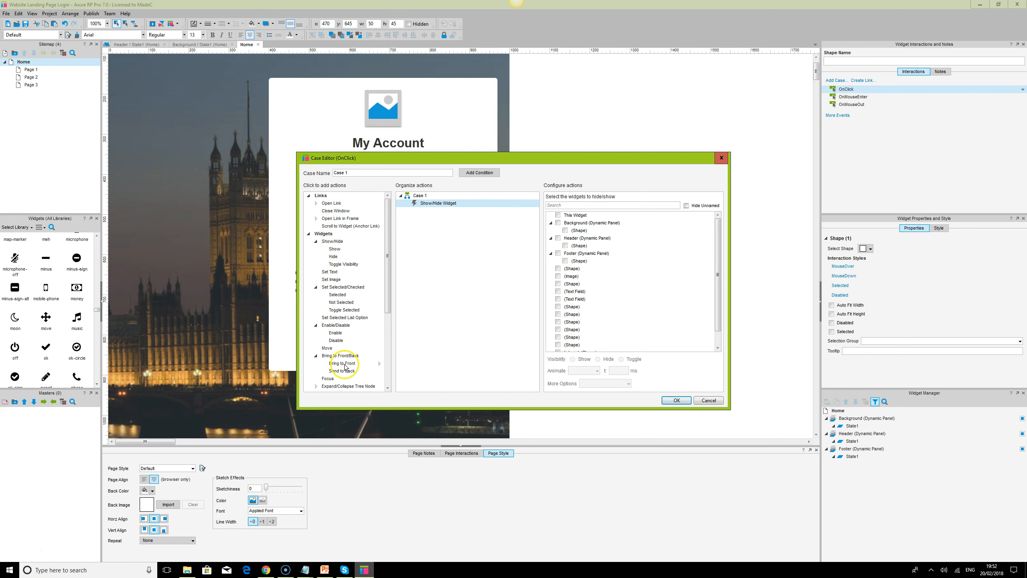
left_click(341, 356)
Step: Add a second Show action to the OnClick case and target the tickmark shape with it
left_click(338, 249)
left_click(587, 205)
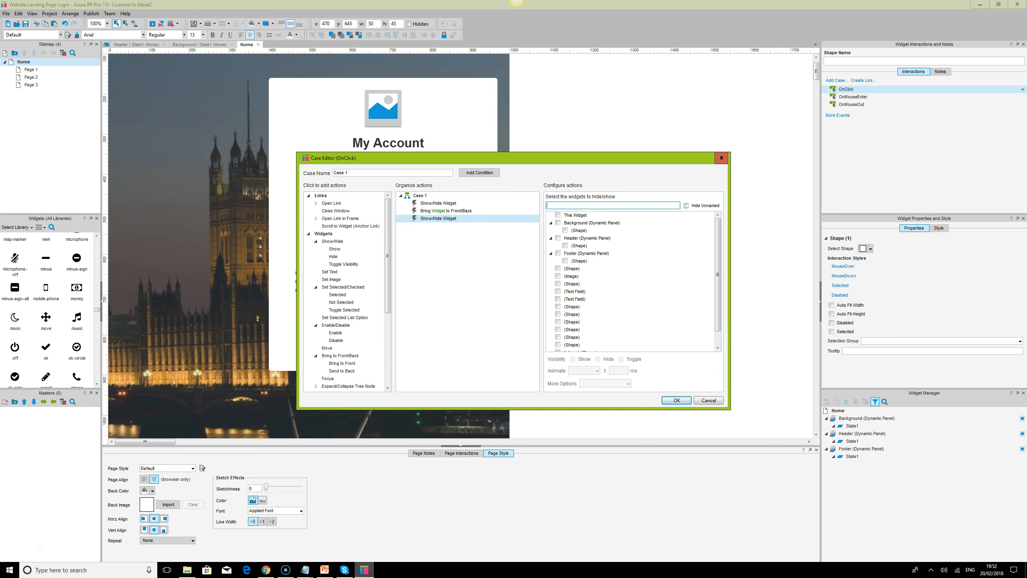
type("t")
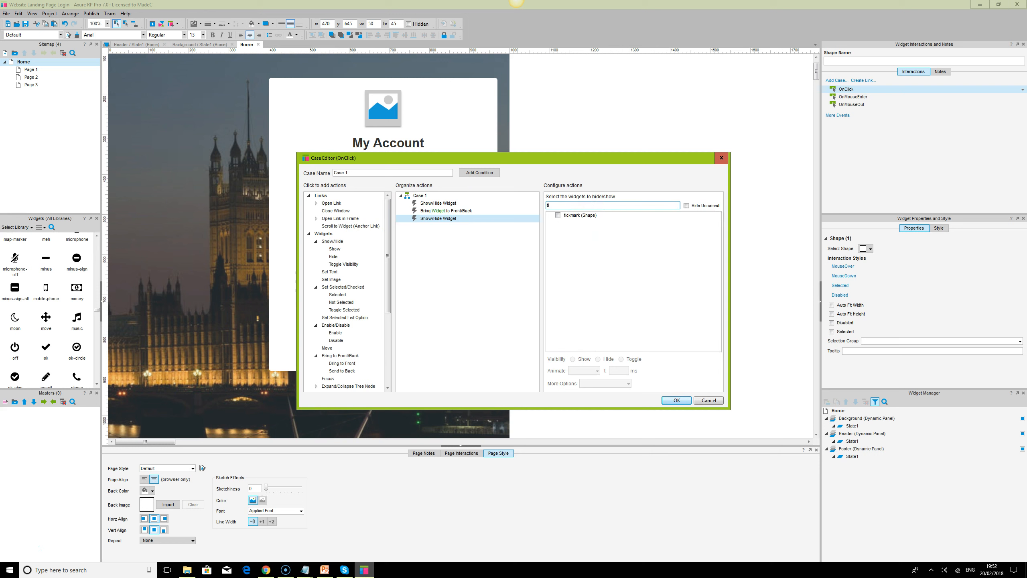
left_click(559, 216)
Step: Configure the Bring to Front/Back action to bring the tickmark shape to the front
left_click(439, 210)
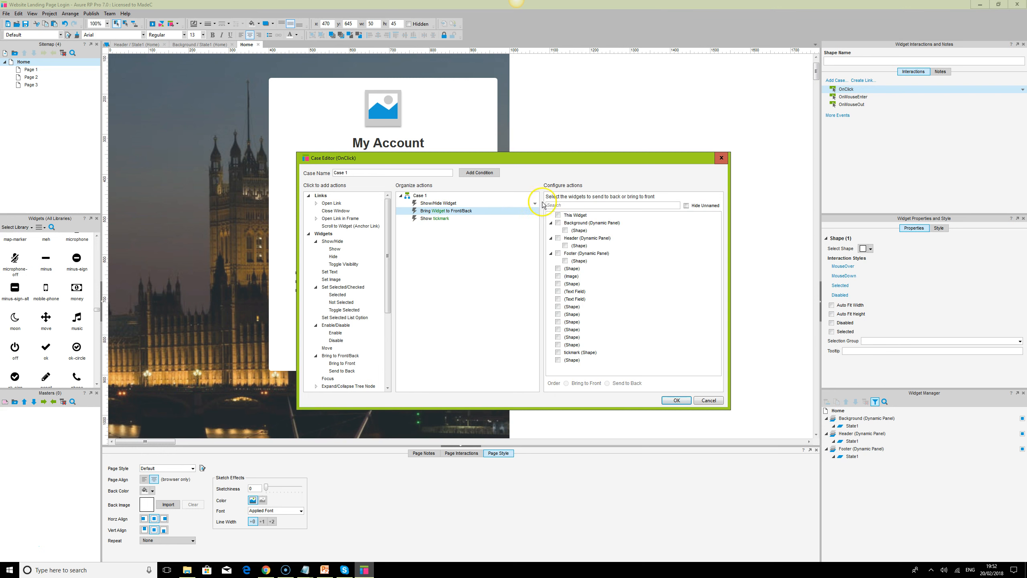
left_click(591, 205)
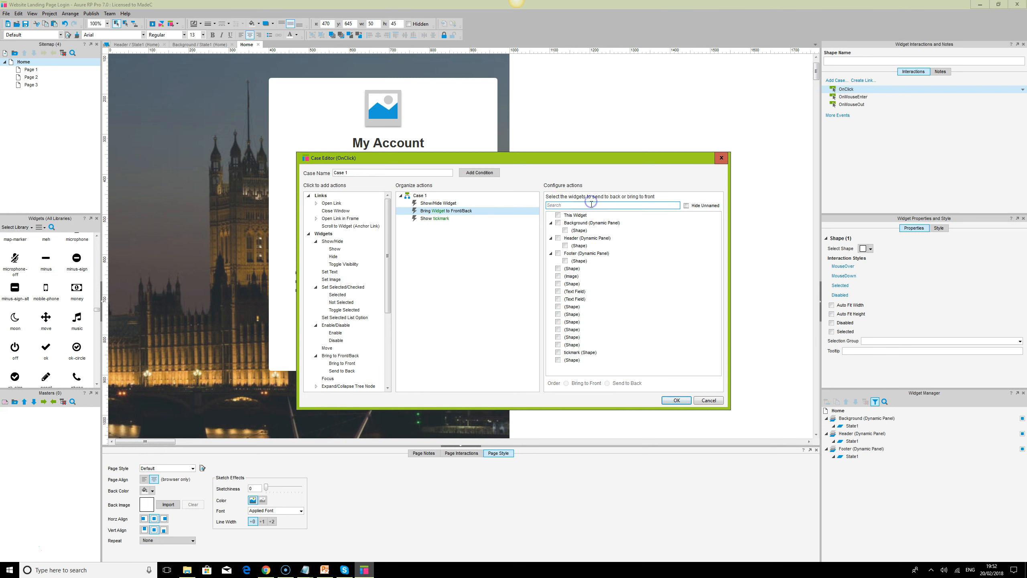
type("ti")
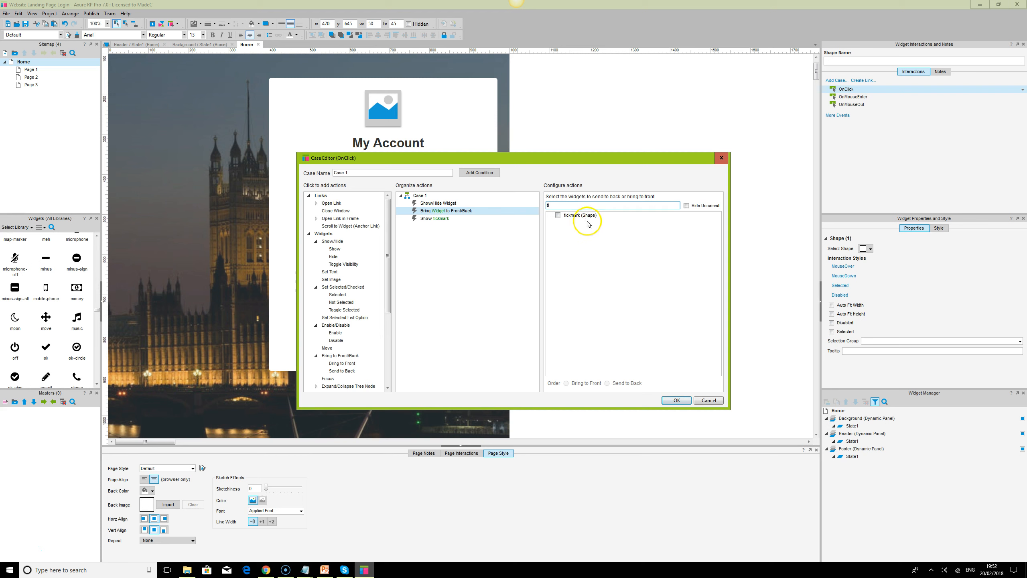
left_click(558, 215)
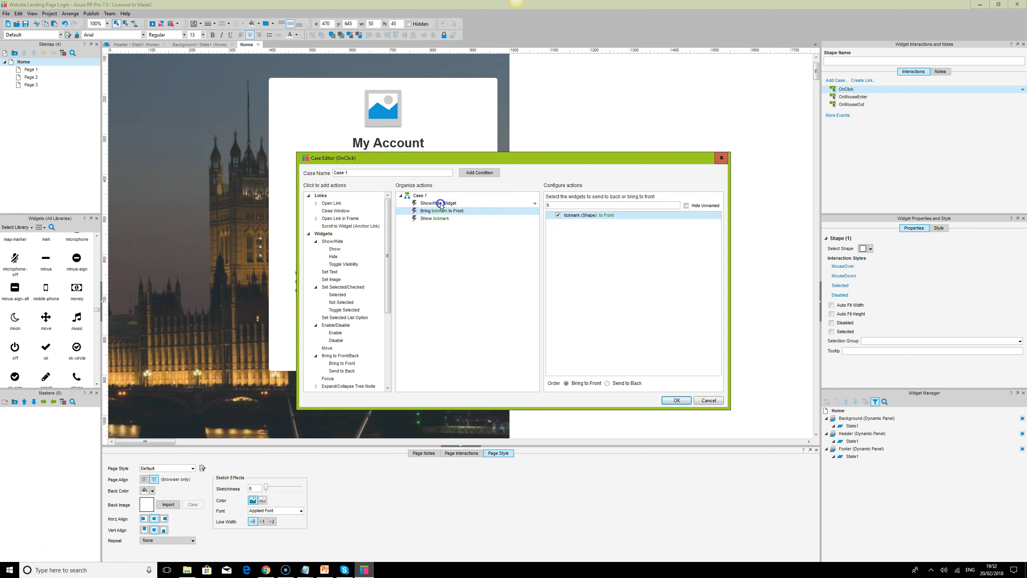
Step: Configure the first Show/Hide action to show the tickmark shape
left_click(440, 203)
left_click(561, 205)
type("t")
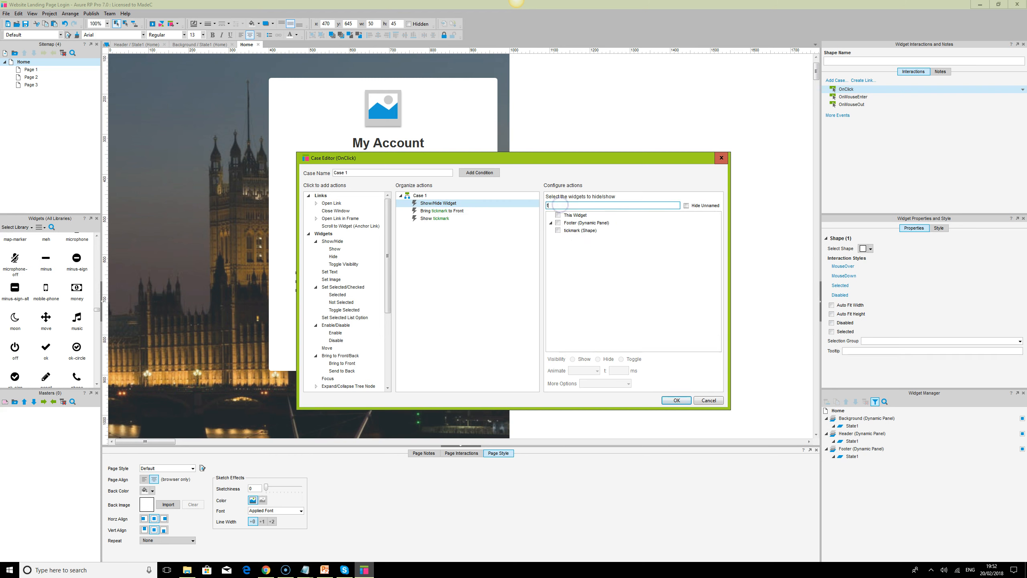
type("ick")
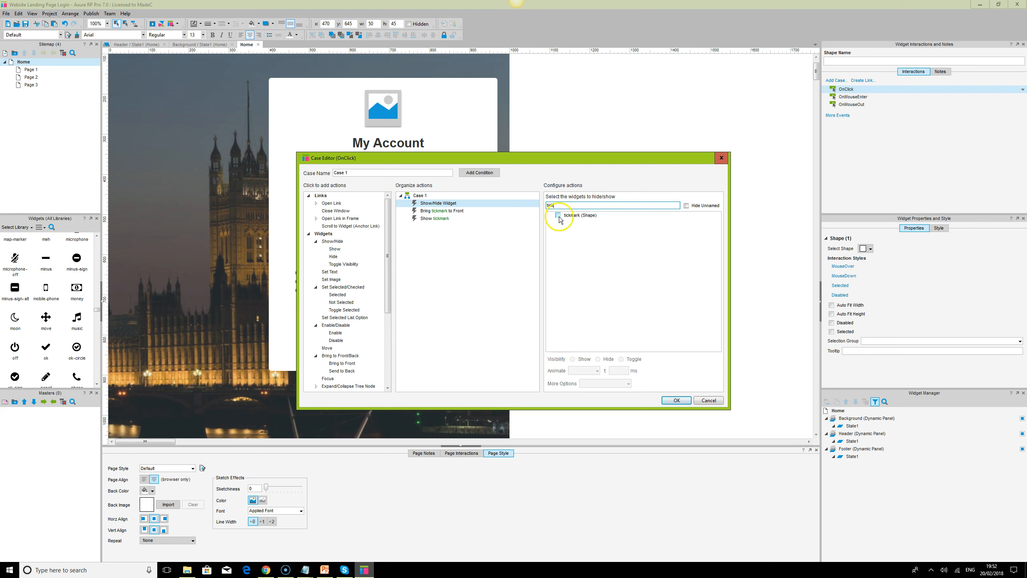
left_click(558, 215)
Step: Delete the duplicate last Show tickmark action and save the small box's OnClick case
left_click(439, 218)
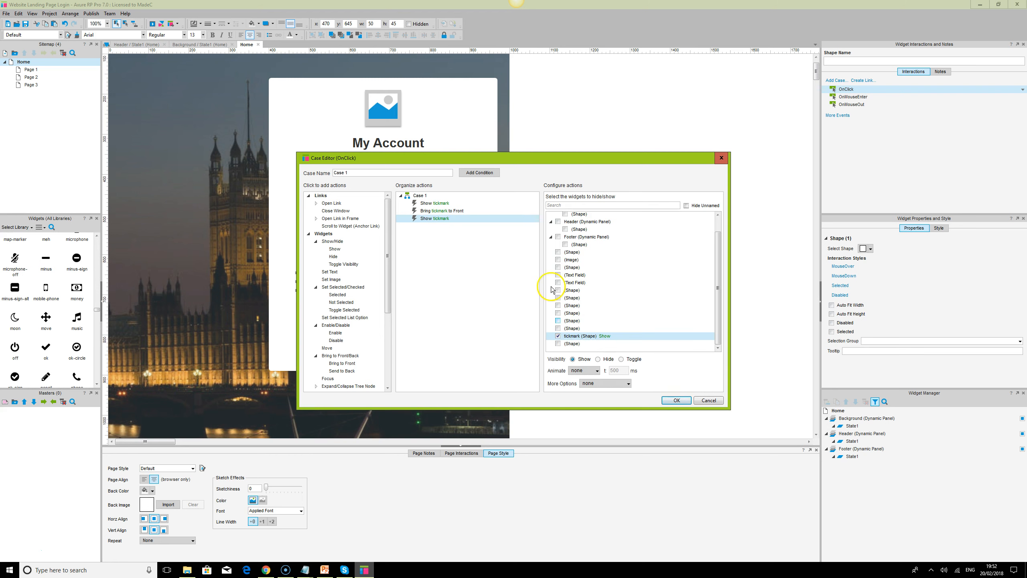
key("Delete")
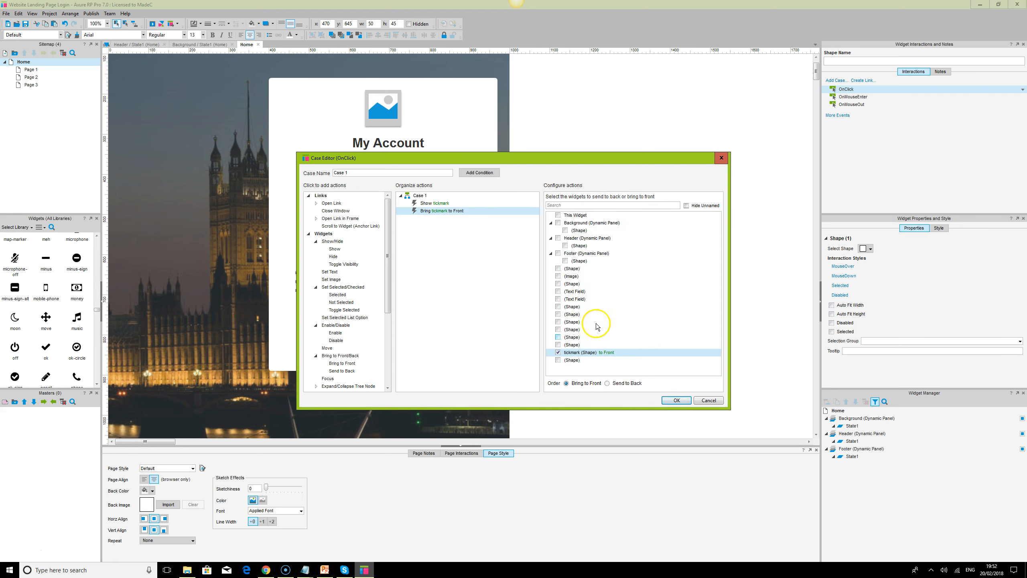
left_click(434, 203)
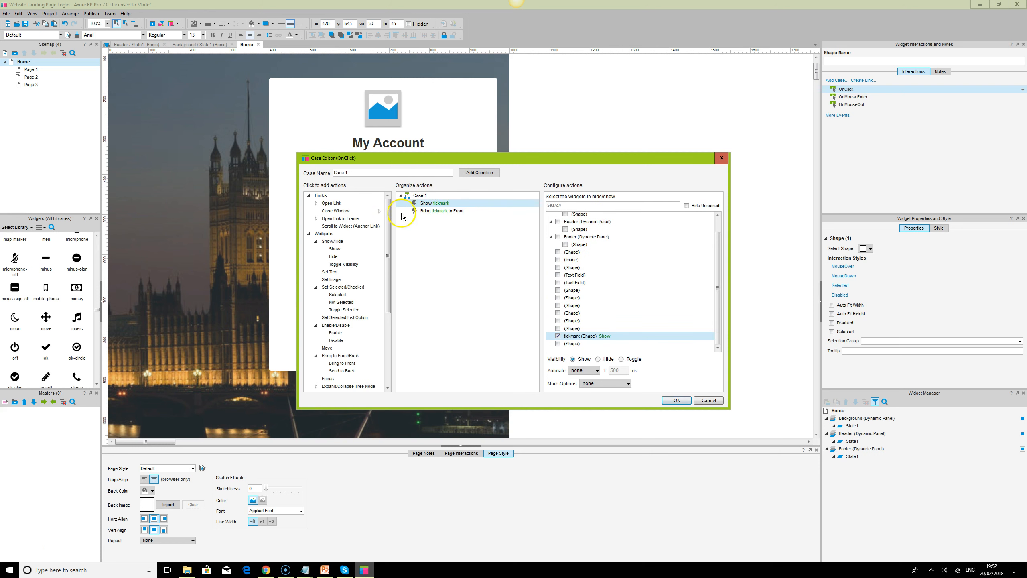
left_click(455, 210)
left_click(674, 405)
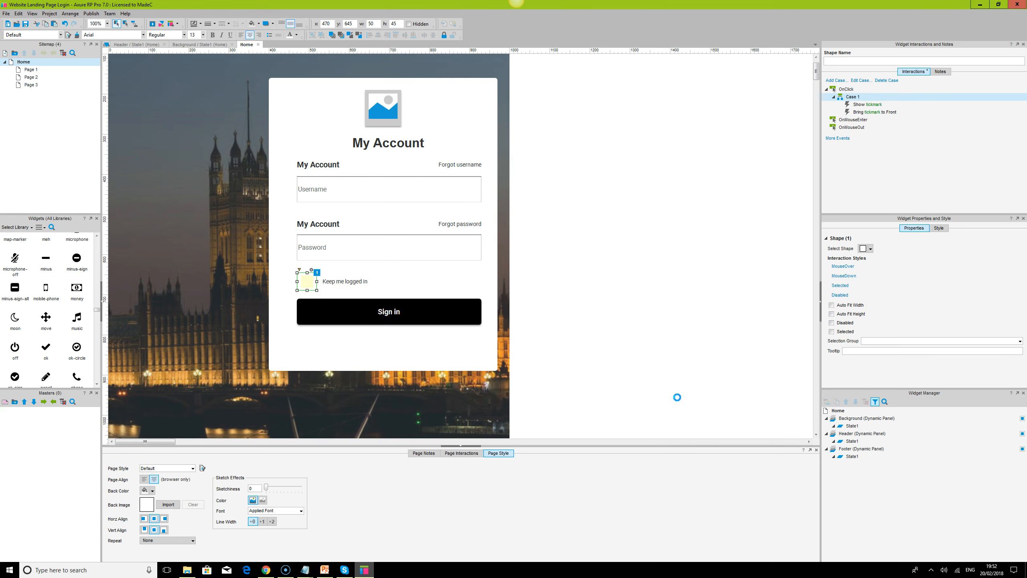
left_click_drag(315, 287, 315, 288)
left_click(314, 286)
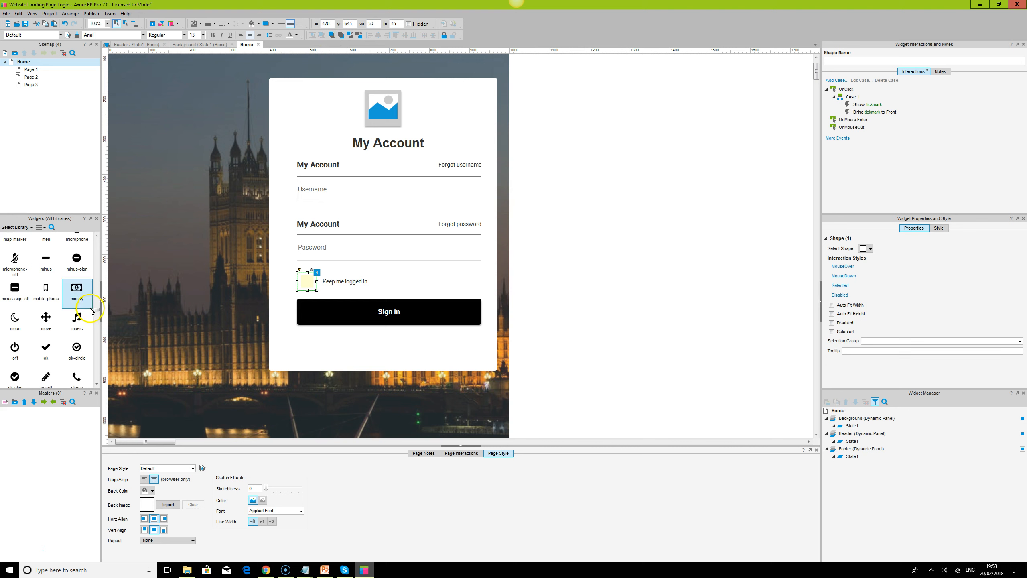
left_click_drag(97, 310, 97, 241)
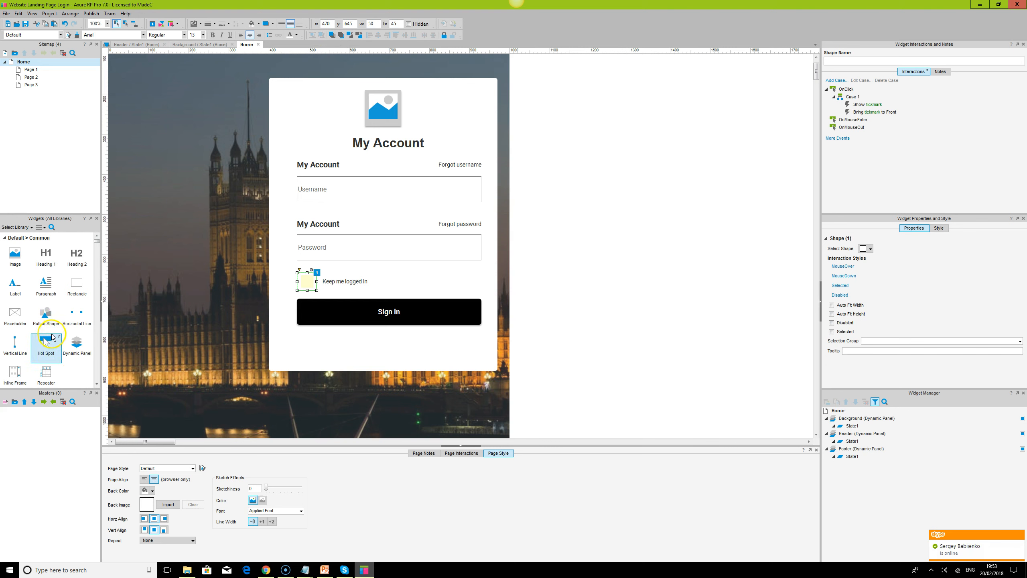
scroll(52, 336, "down", 1)
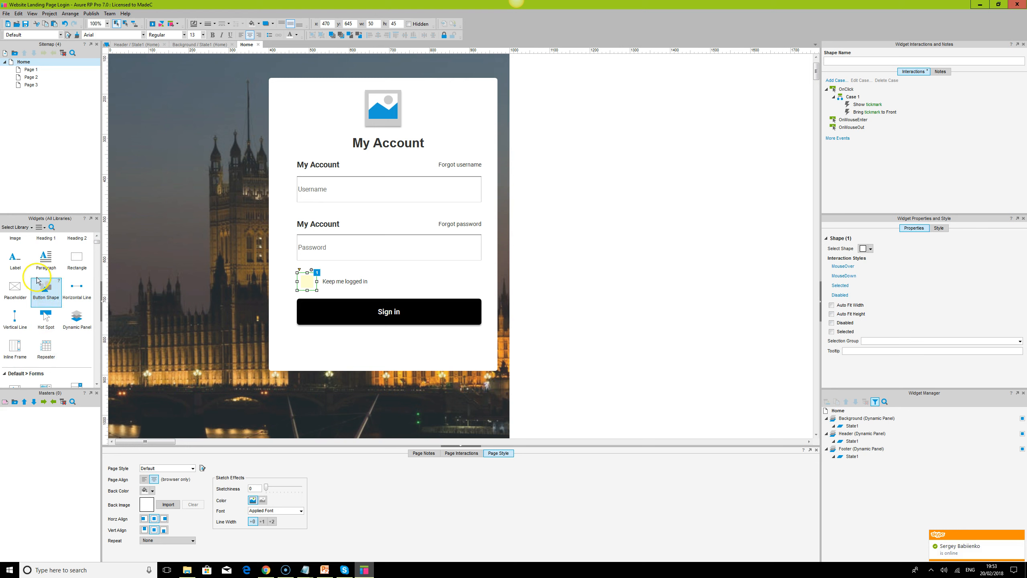
left_click(358, 282)
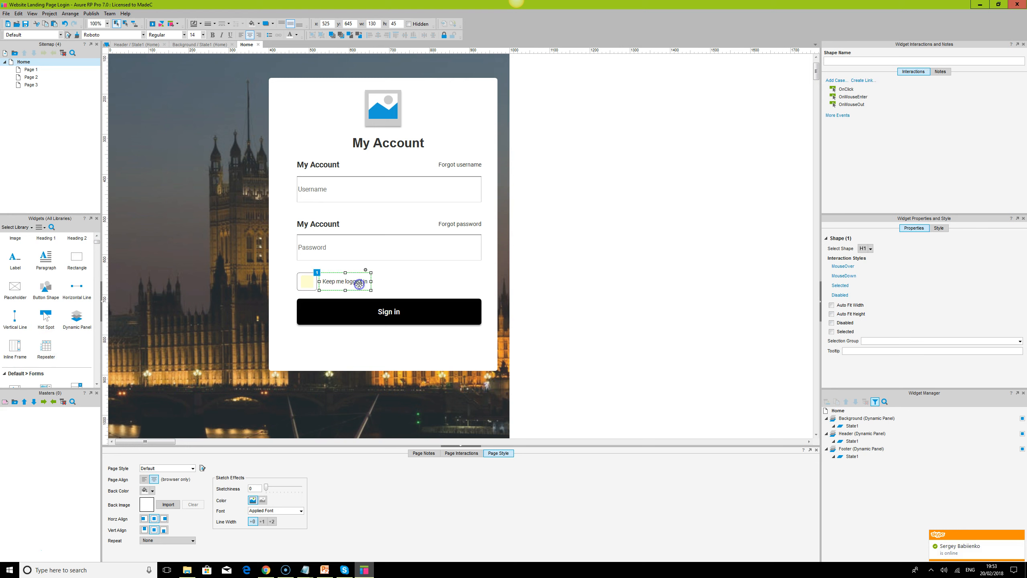
Step: Group the keep-me-logged-in box, its tickmark shape and the label beside it
left_click(309, 279)
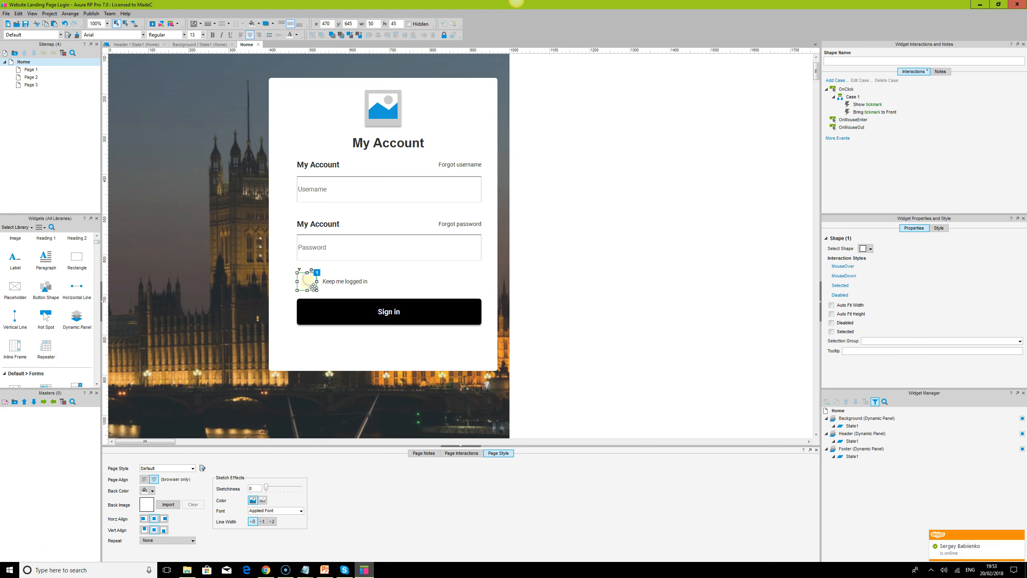
left_click(306, 280)
left_click(301, 271, "ctrl")
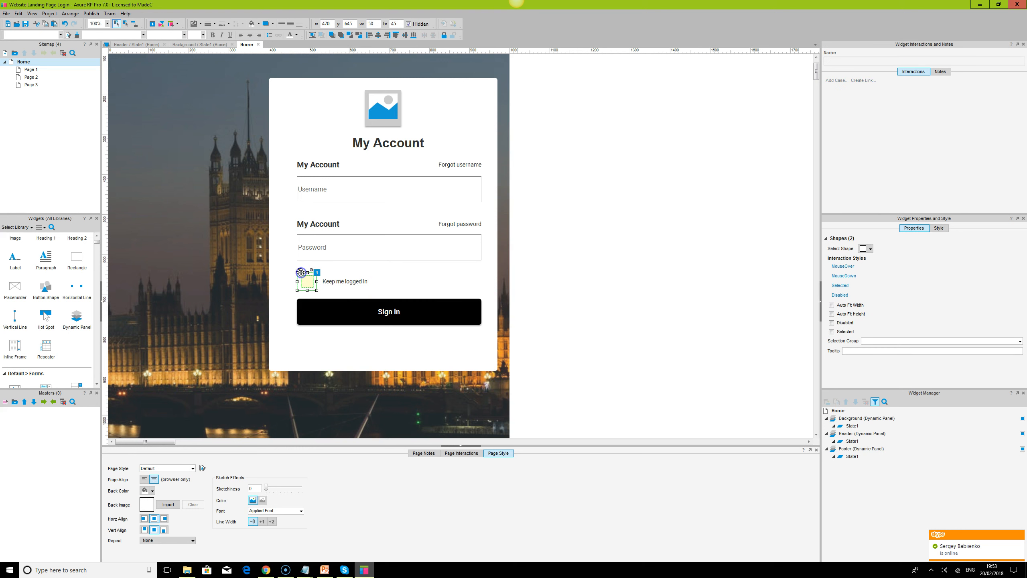
left_click(336, 281, "ctrl")
left_click(312, 35)
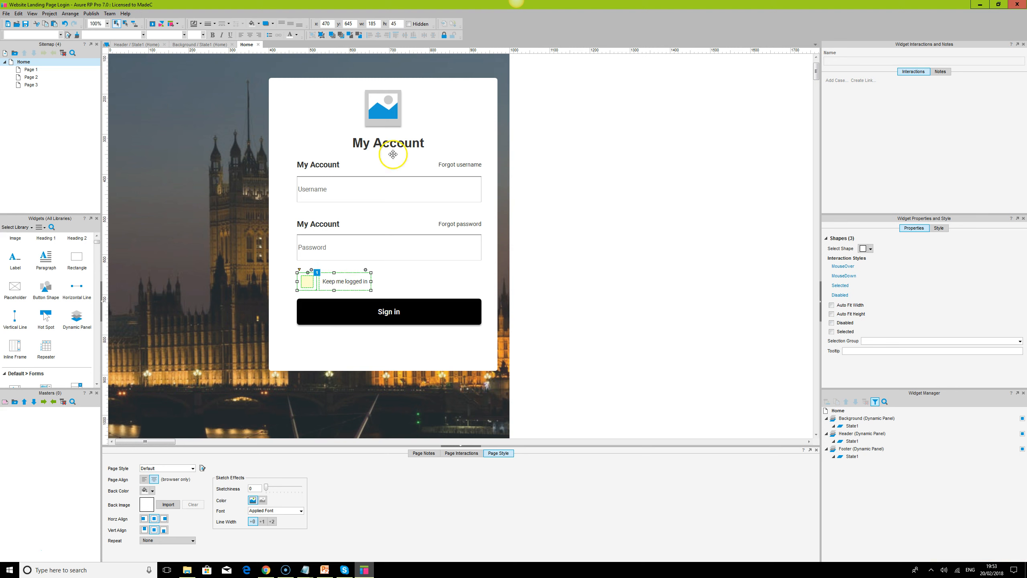
left_click(728, 378)
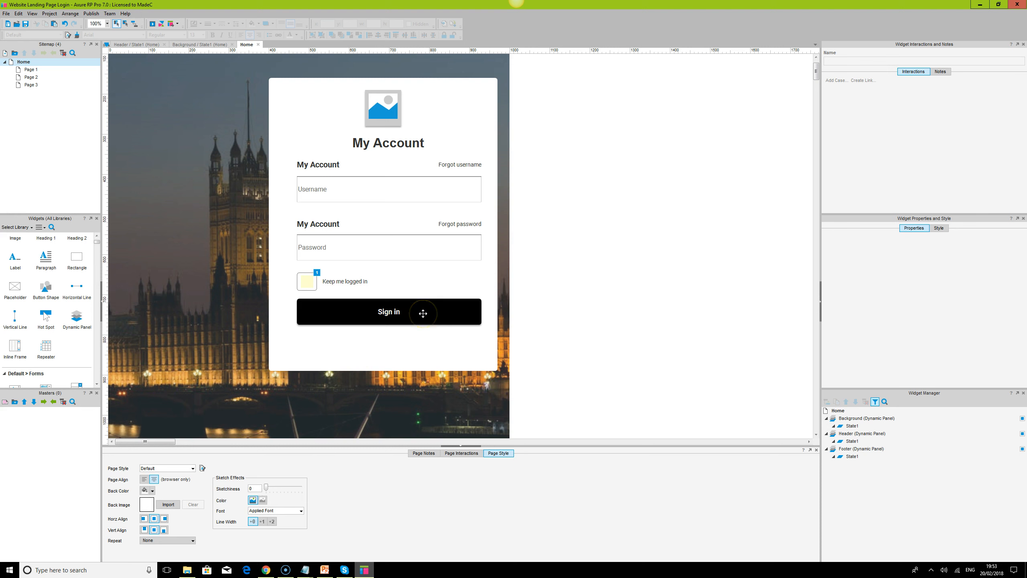
Step: Extend the white login card downward to a height of about 870
left_click(419, 348)
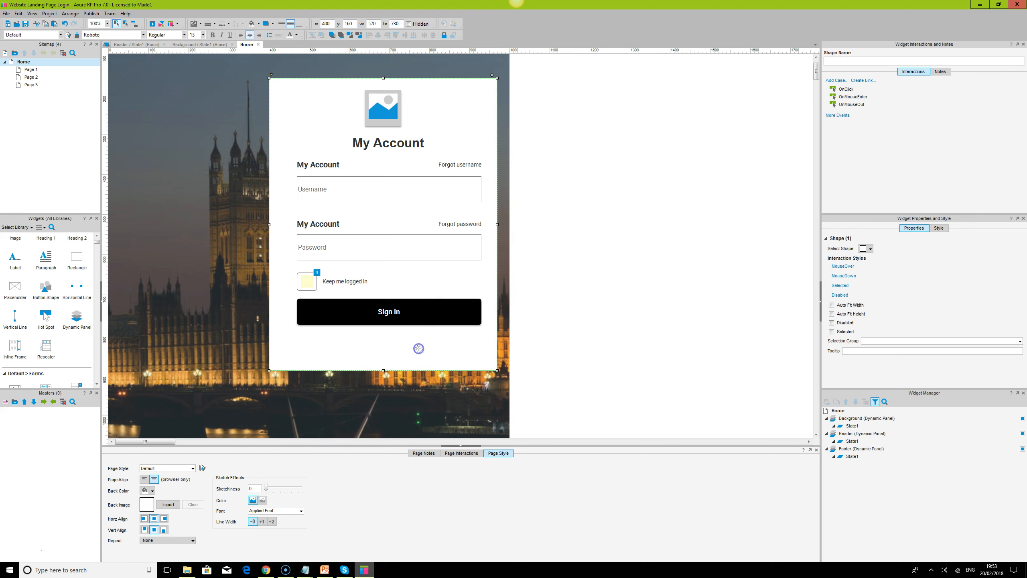
scroll(404, 344, "down", 2)
left_click_drag(390, 338, 395, 389)
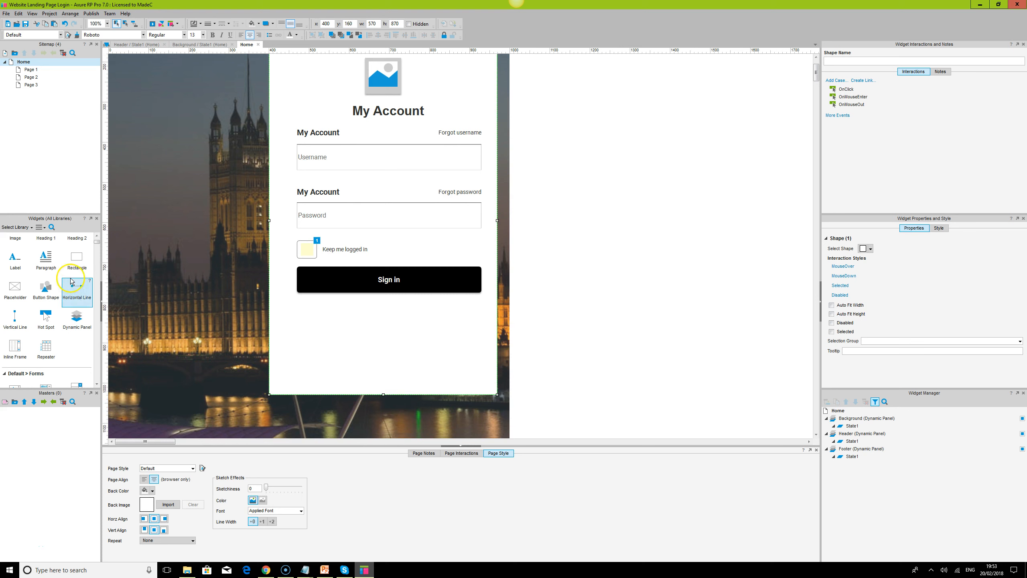
Step: Add a rectangle across the bottom of the login card, about 570 wide and 140 high
left_click_drag(77, 258, 271, 355)
left_click_drag(349, 375, 497, 375)
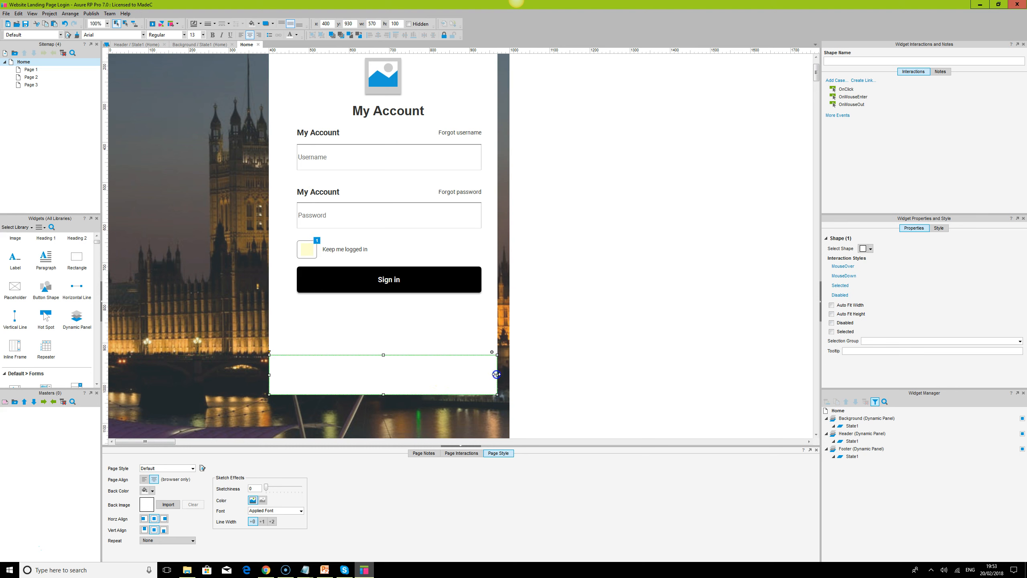
left_click_drag(383, 355, 386, 340)
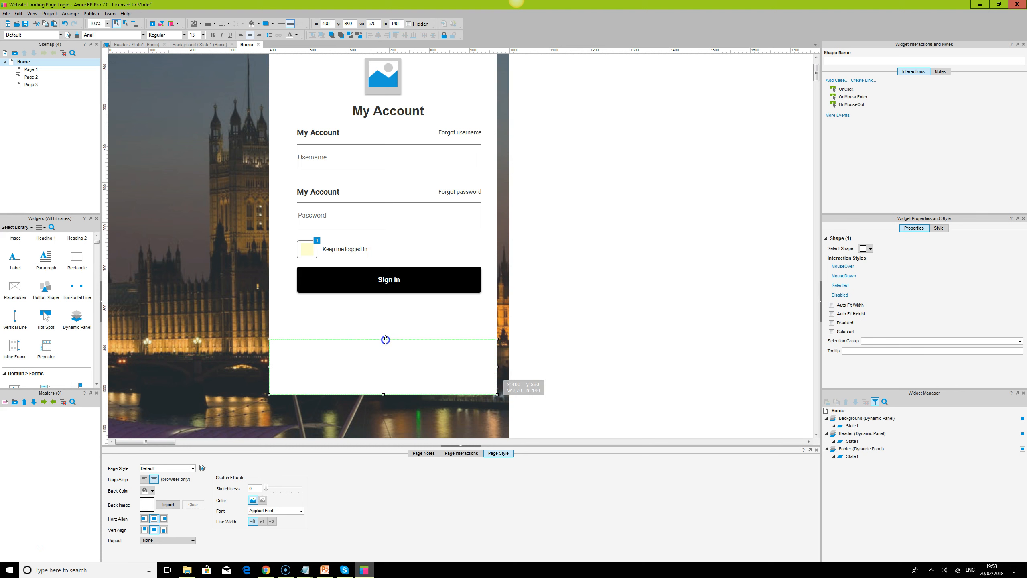
Step: Duplicate the My Account label above the username field into the bottom rectangle and change its text to "Dont't have an account?"
left_click(338, 134)
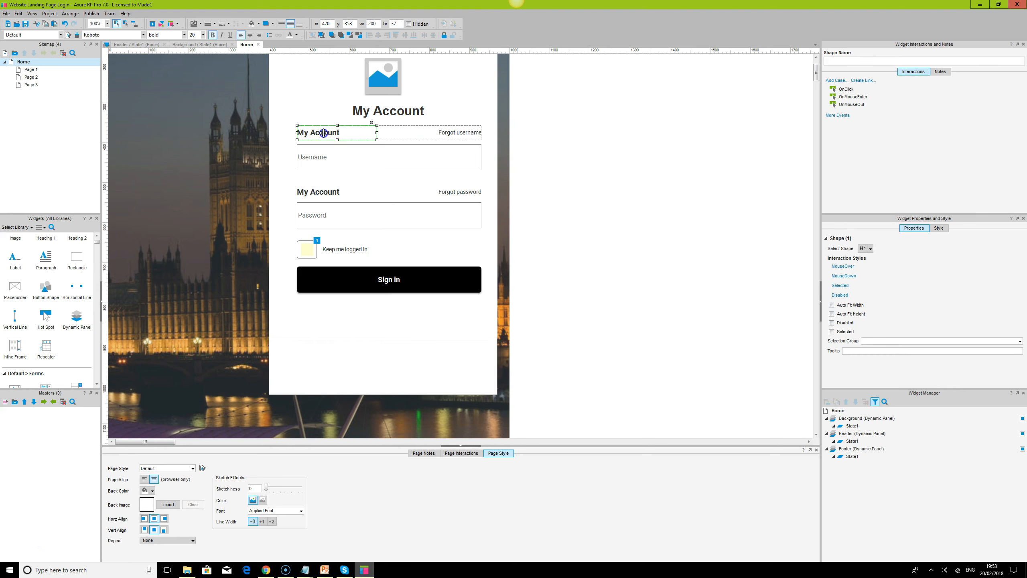
key("ctrl+d")
left_click_drag(324, 135, 370, 359)
double_click(370, 358)
type("Don't have")
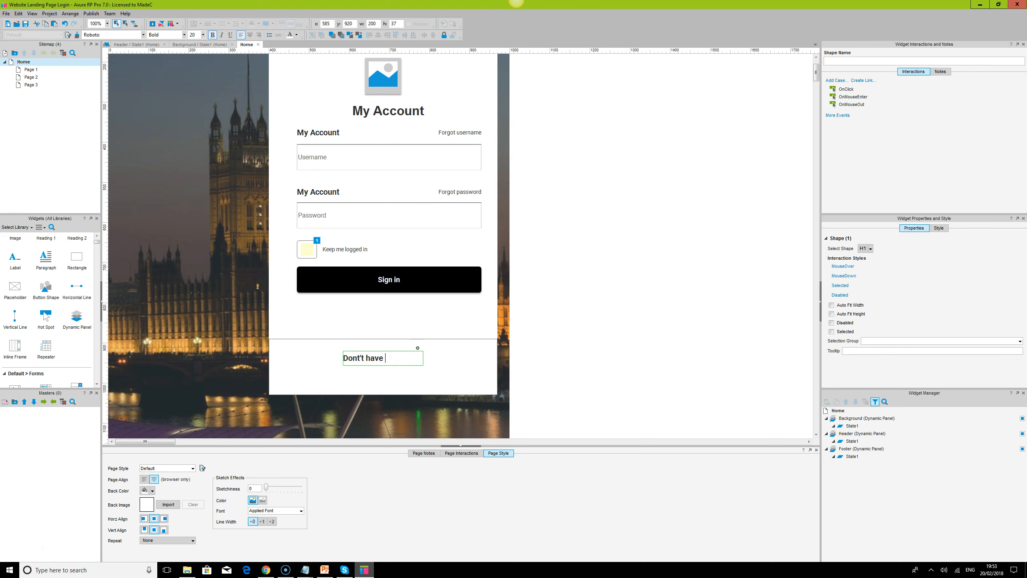
type(" an account?")
left_click(649, 360)
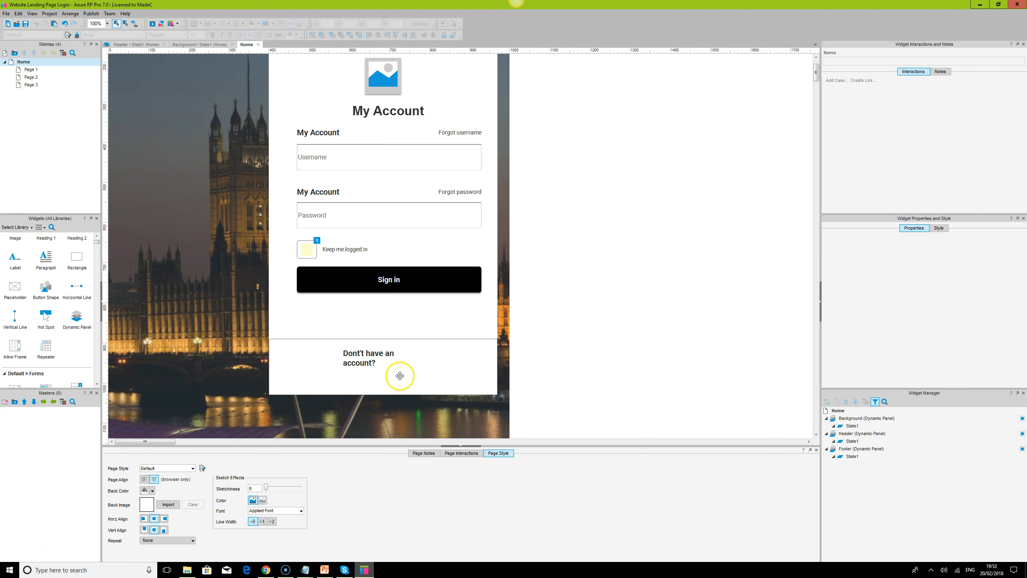
Step: Widen the account question label to about 255 so it fits on one line, and center its text
left_click(389, 362)
left_click_drag(423, 358, 447, 352)
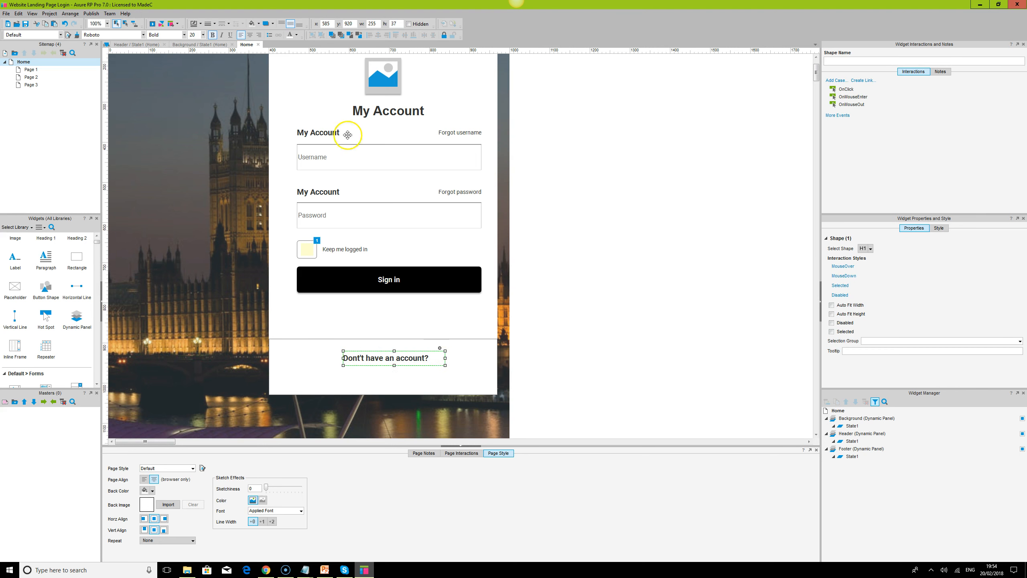
left_click(251, 35)
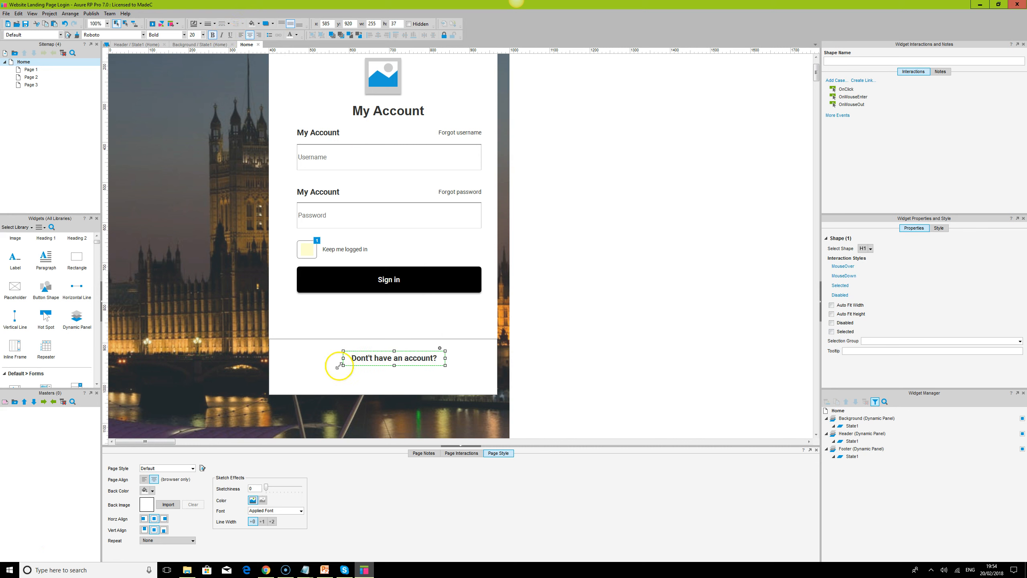
Step: Duplicate the account question label just below itself and change the copy's text to "Create an account"
mouse_move(381, 357)
left_mouse_down()
mouse_move(370, 353)
mouse_move(387, 376)
left_mouse_up()
double_click(385, 375)
type("Create")
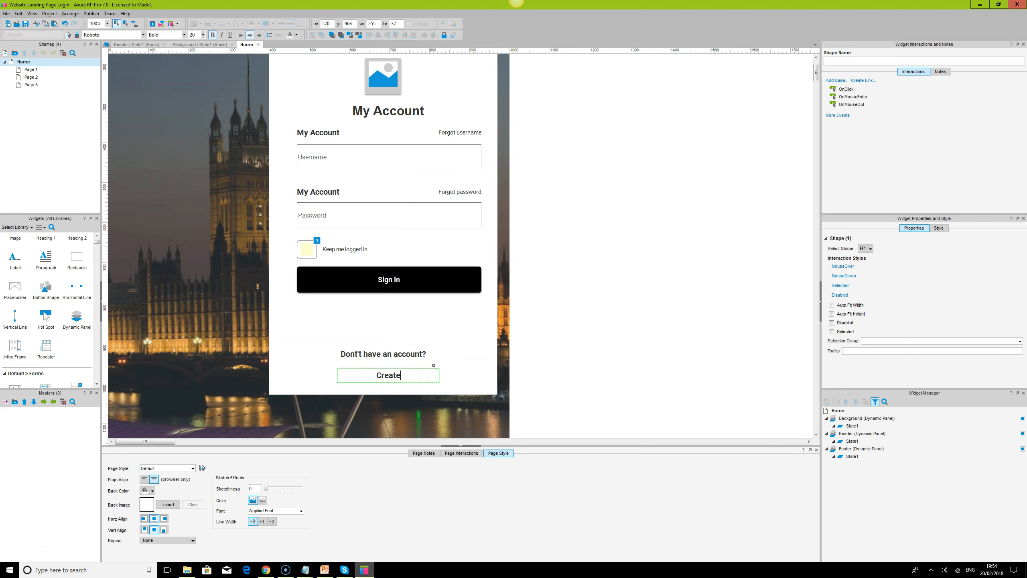
type(" an account")
left_click(610, 346)
Step: Set the font color of the "Create an account" text to blue
left_click(404, 374)
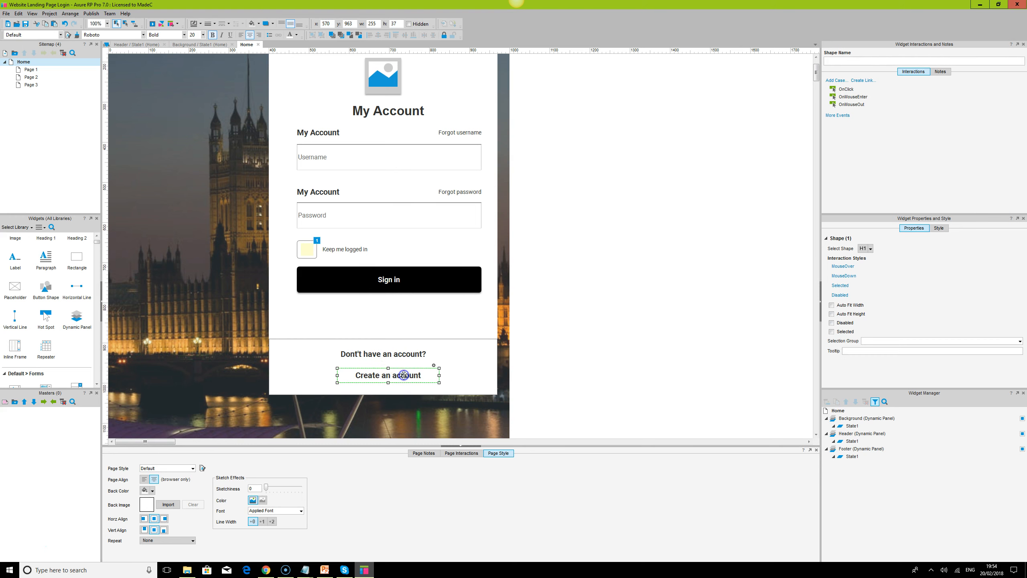
left_click(296, 35)
left_click(292, 95)
Step: Turn the "Create an account" text into a text link to Page 1 in the current window
double_click(412, 377)
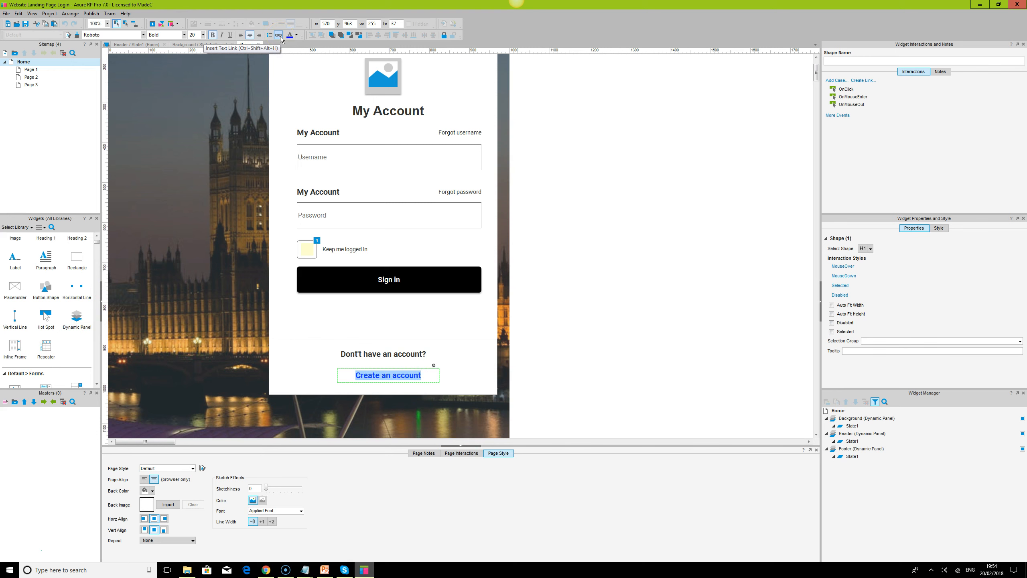
left_click(279, 35)
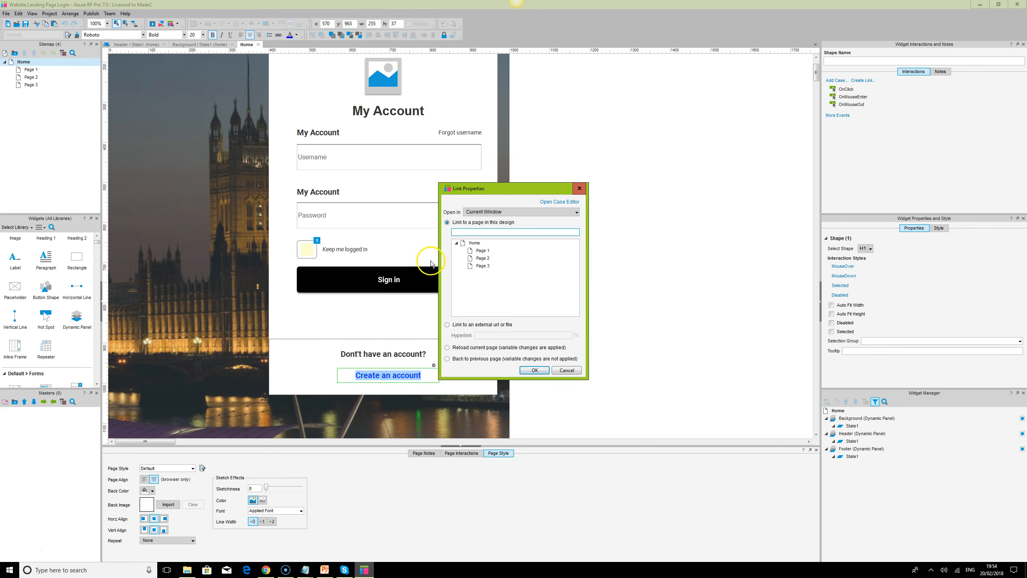
left_click(482, 251)
left_click(534, 370)
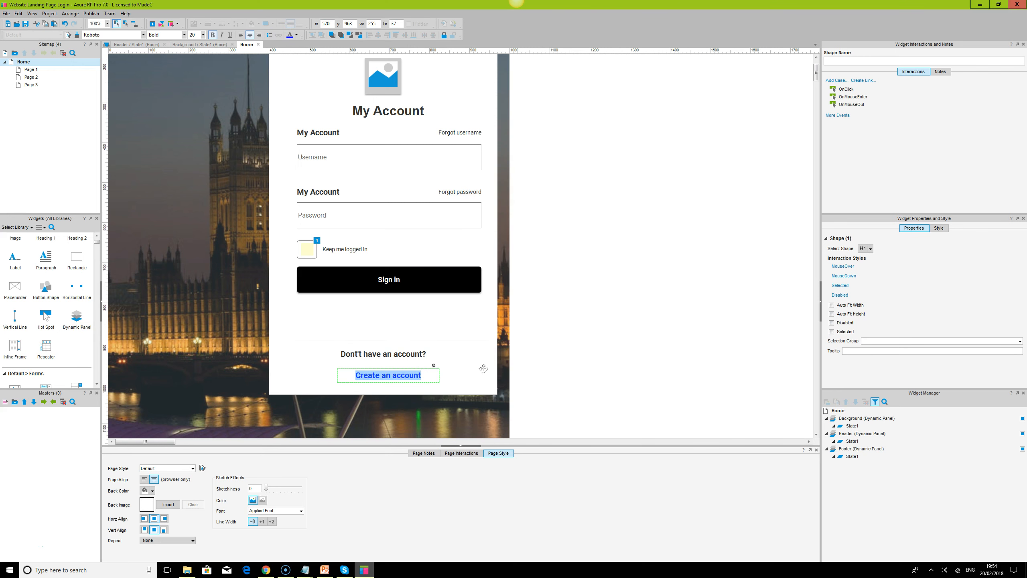
left_click(602, 375)
Step: Set the "Create an account" link to font size 16 and remove its bold formatting
left_click(414, 376)
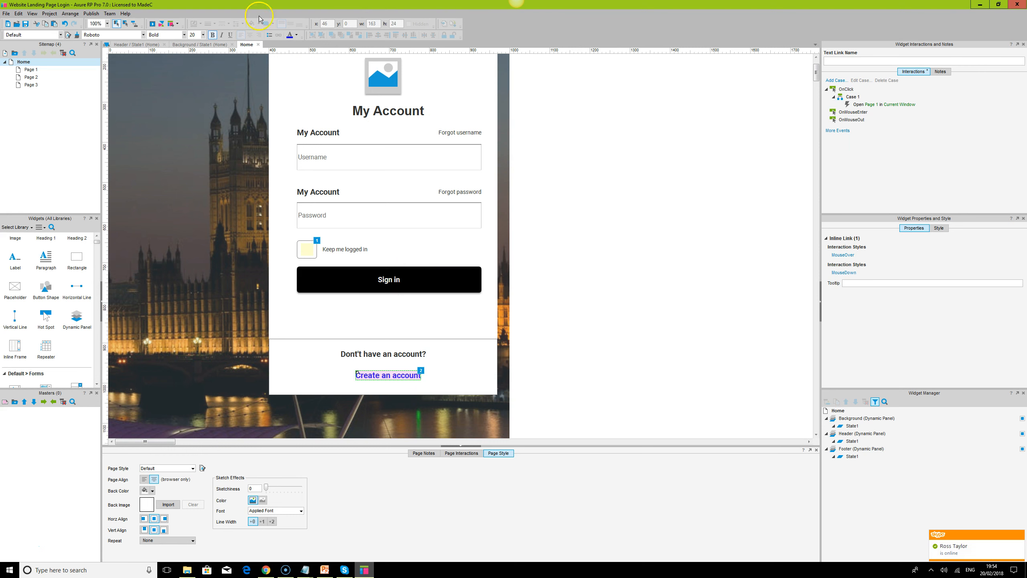
double_click(197, 37)
type("6")
key("Return")
left_click(212, 35)
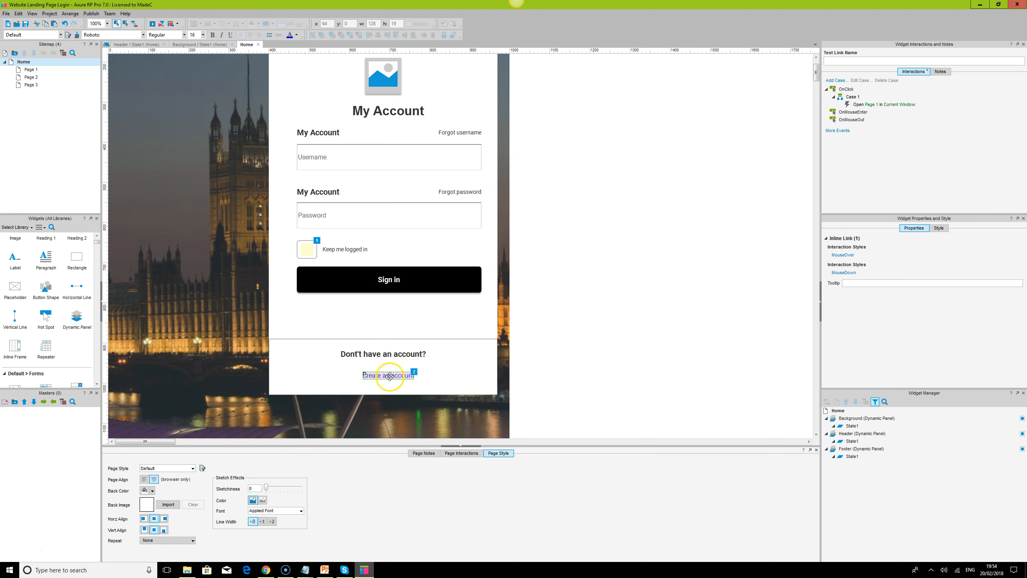
Step: Align the centers of the account question and the "Create an account" link, and move the link up directly beneath the question
left_click(386, 354)
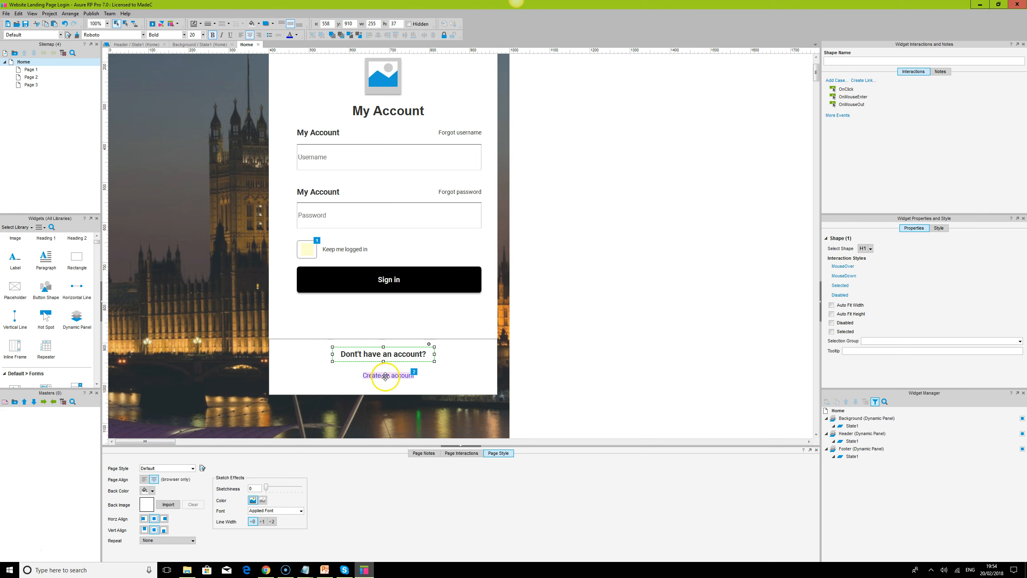
left_click(383, 375, "shift")
left_click(378, 35)
left_click(714, 340)
left_click(391, 376)
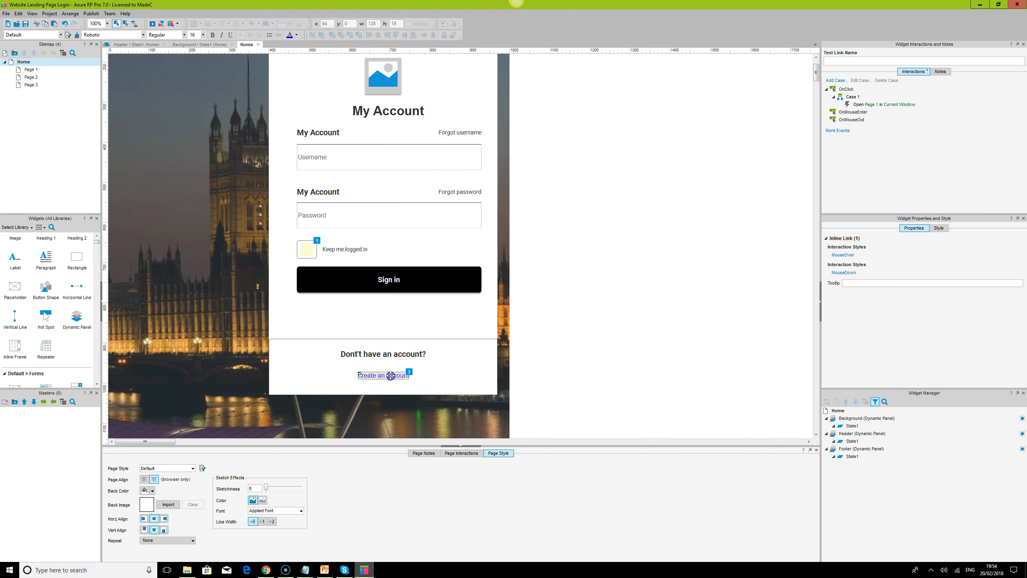
left_click_drag(387, 377, 389, 364)
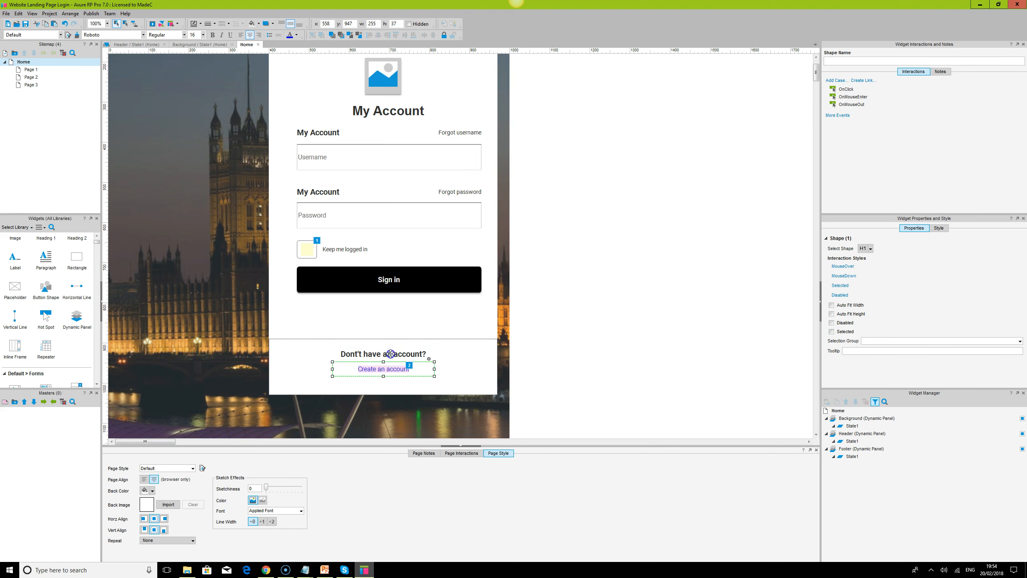
left_click(391, 354, "shift")
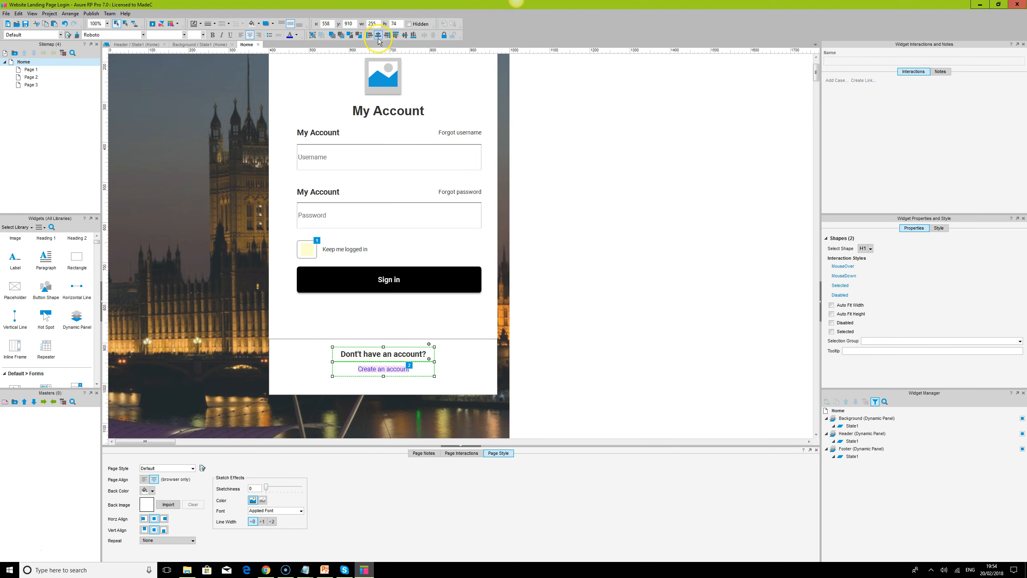
Step: Fill the bottom rectangle with the light grey linear gradient from the recently used page colors
left_click(469, 367)
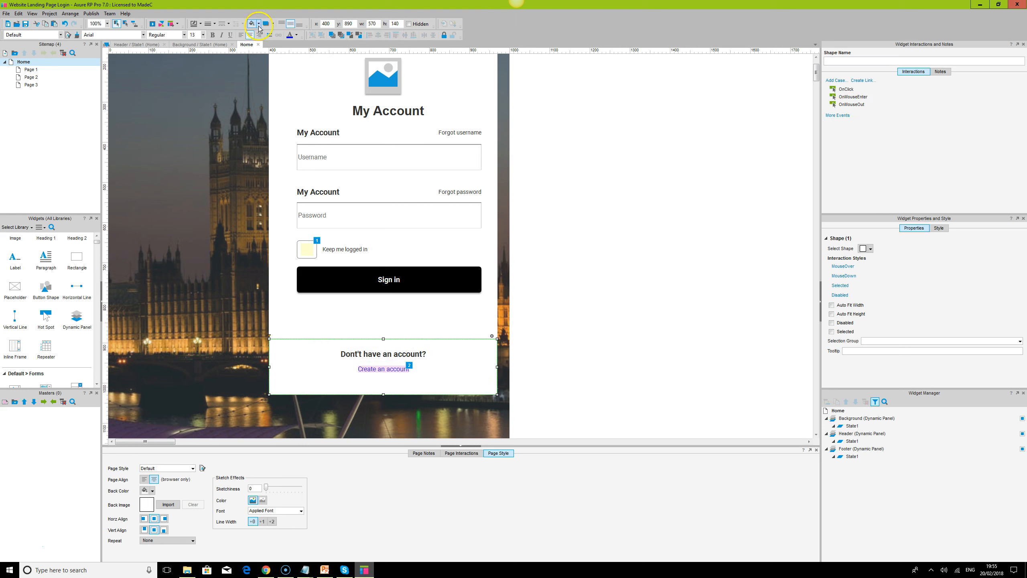
left_click(259, 25)
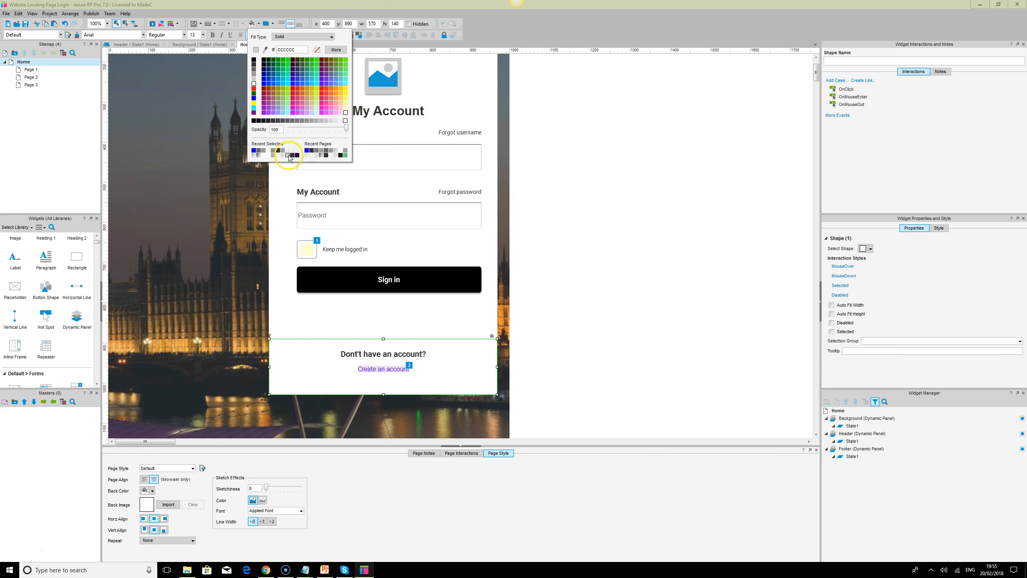
left_click(337, 152)
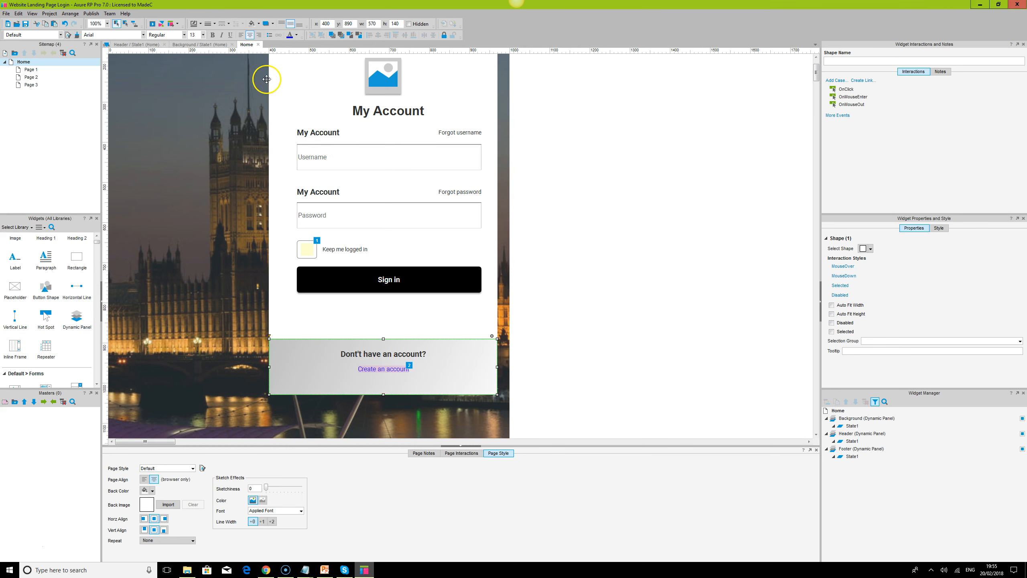
Step: Try a darker grey gradient from the recently used colors on the bottom rectangle
left_click(259, 24)
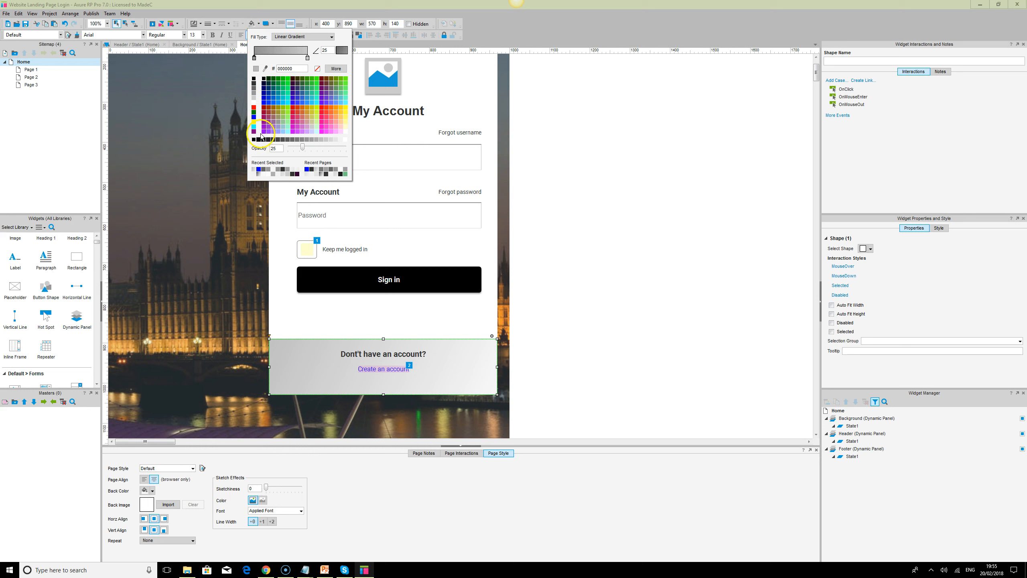
left_click(261, 176)
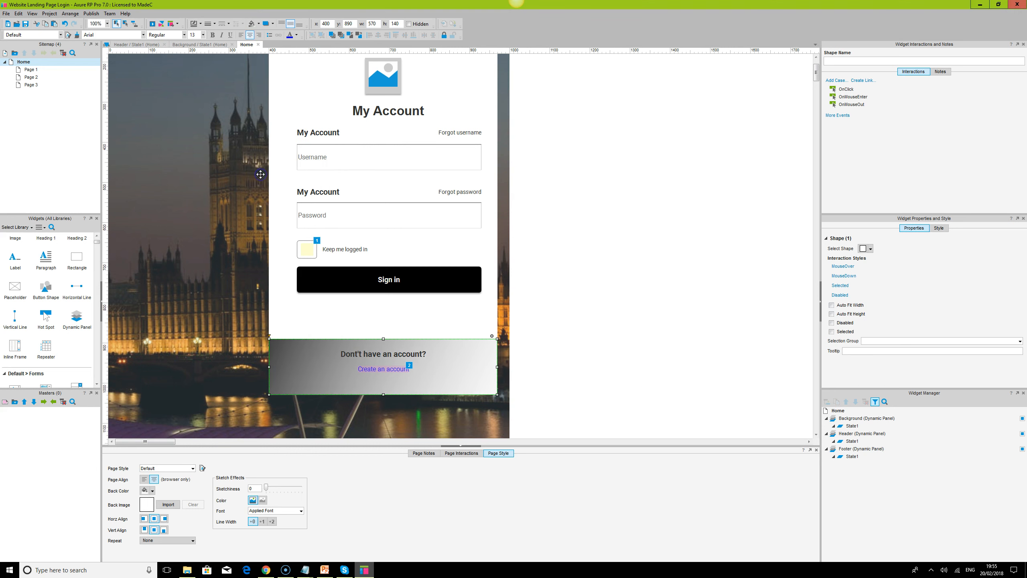
left_click(649, 372)
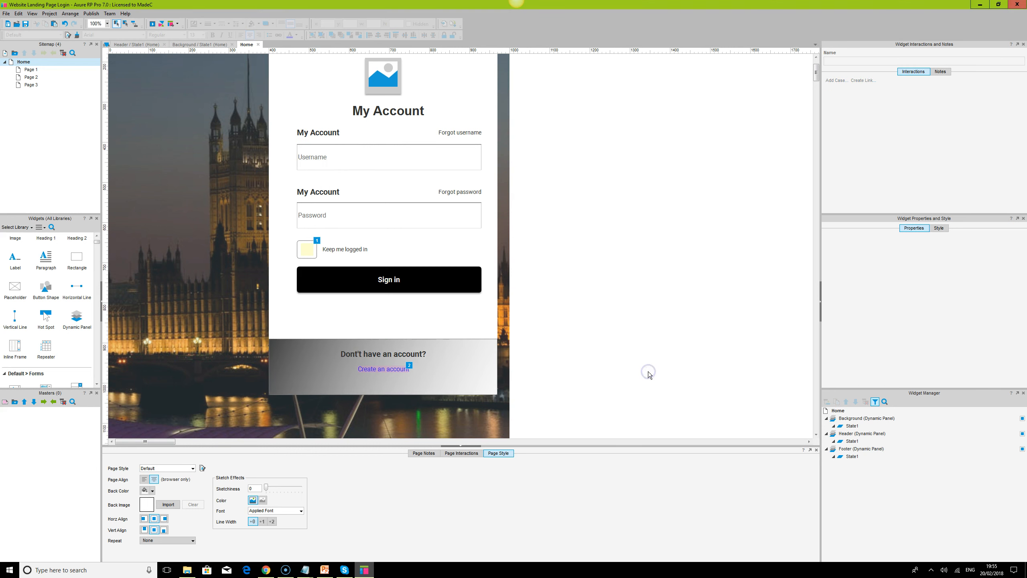
left_click(458, 362)
left_click(637, 351)
Step: Remove the border line of the bottom rectangle
left_click(454, 360)
left_click(259, 24)
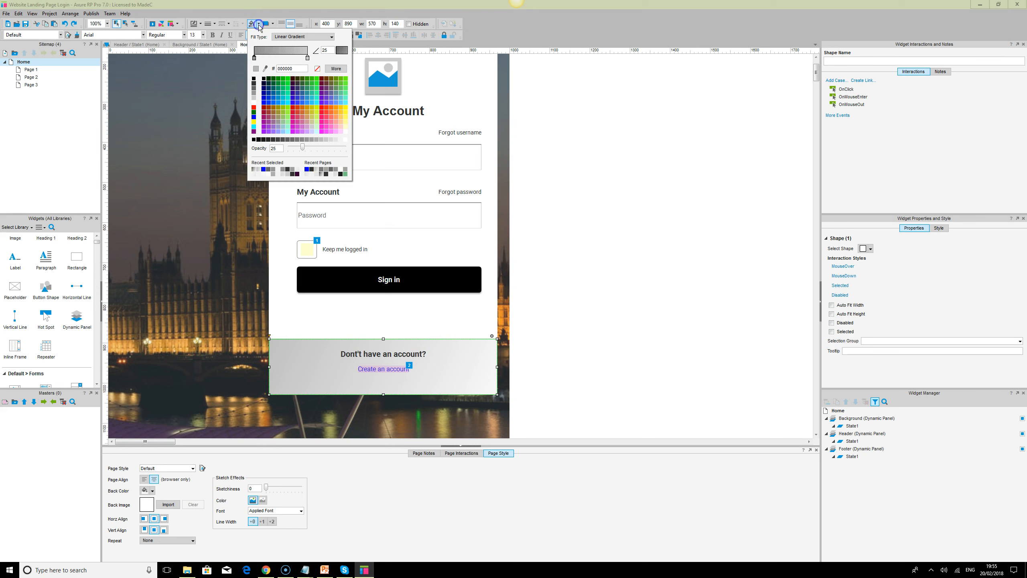
left_click(214, 23)
left_click(667, 236)
Step: Reduce the bottom rectangle's height to about 100 from its upper edge and center both account text lines within it
left_click(378, 336)
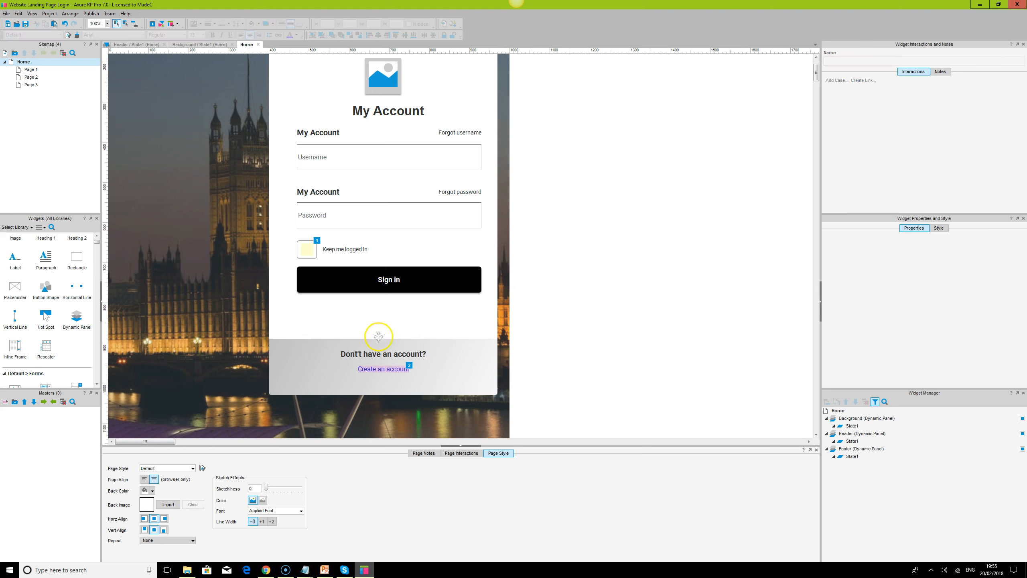
left_click(389, 342)
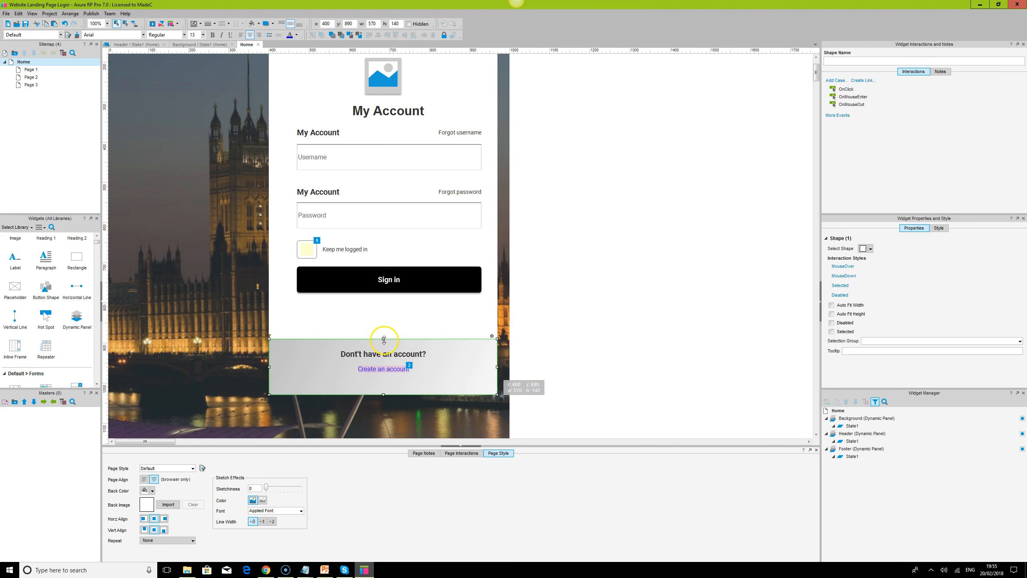
left_click(388, 354)
left_click(446, 370, "shift")
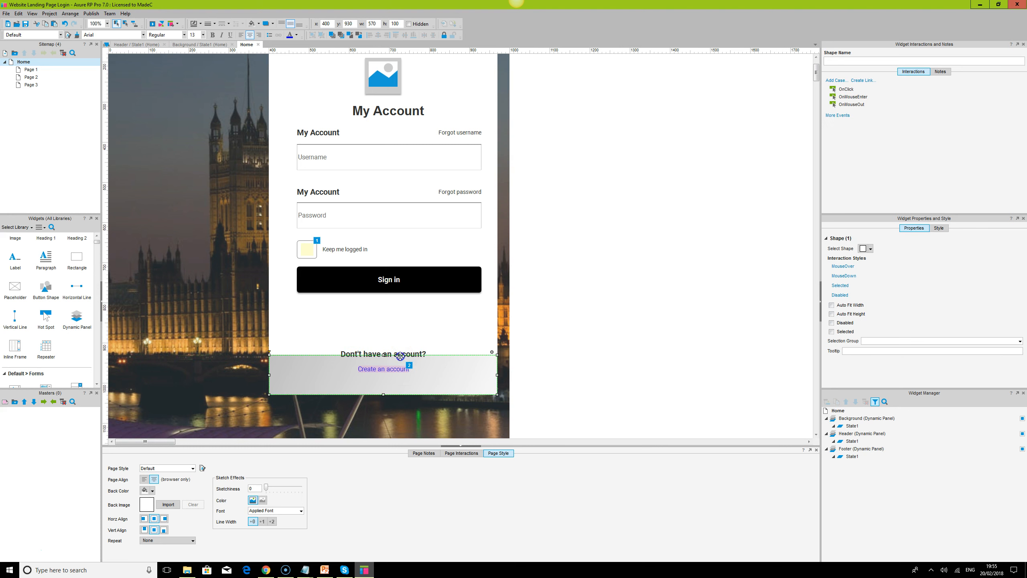
left_click(404, 35)
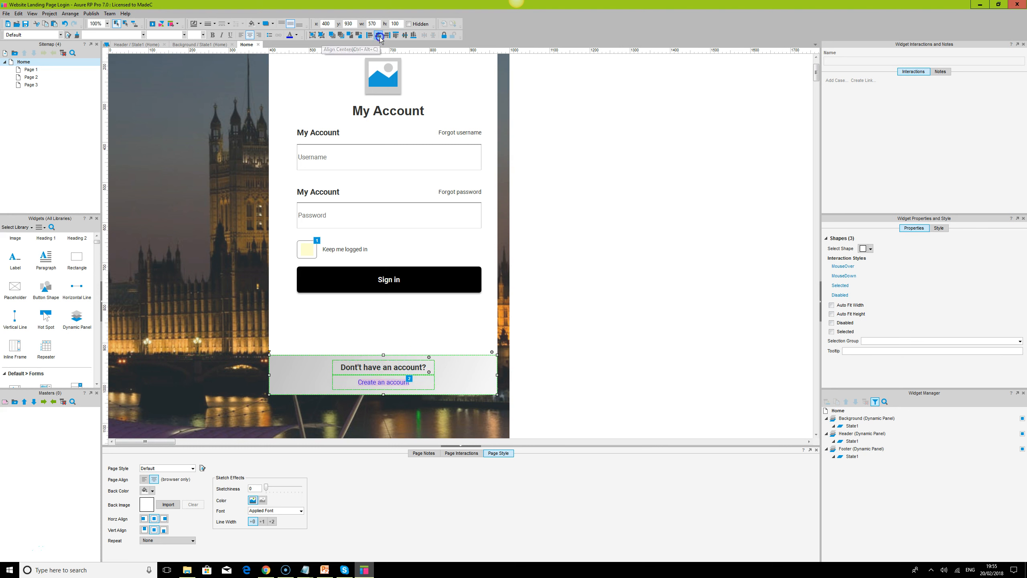
Step: Fill the bottom rectangle with the first recently selected grey linear gradient
left_click(732, 321)
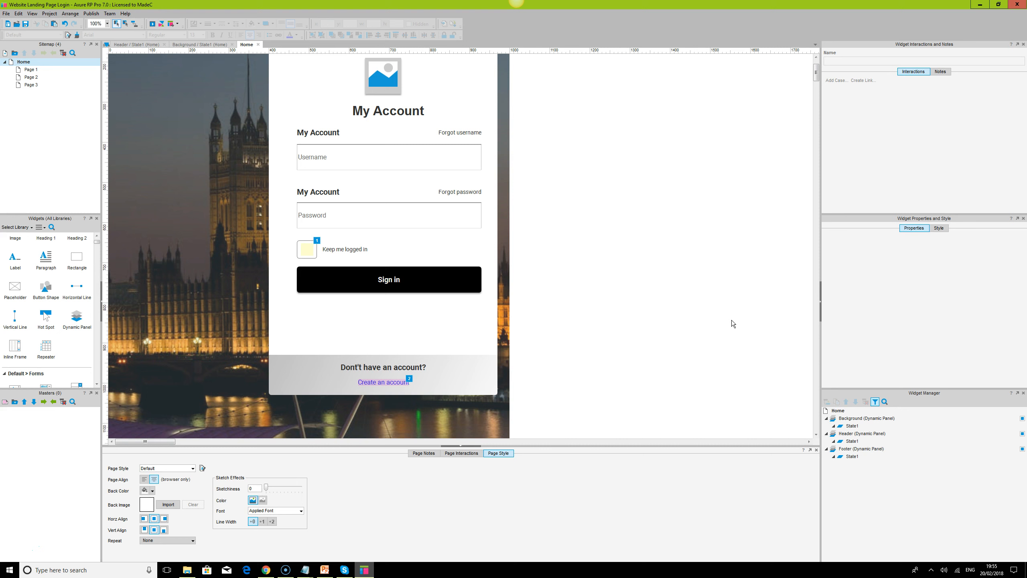
left_click(457, 369)
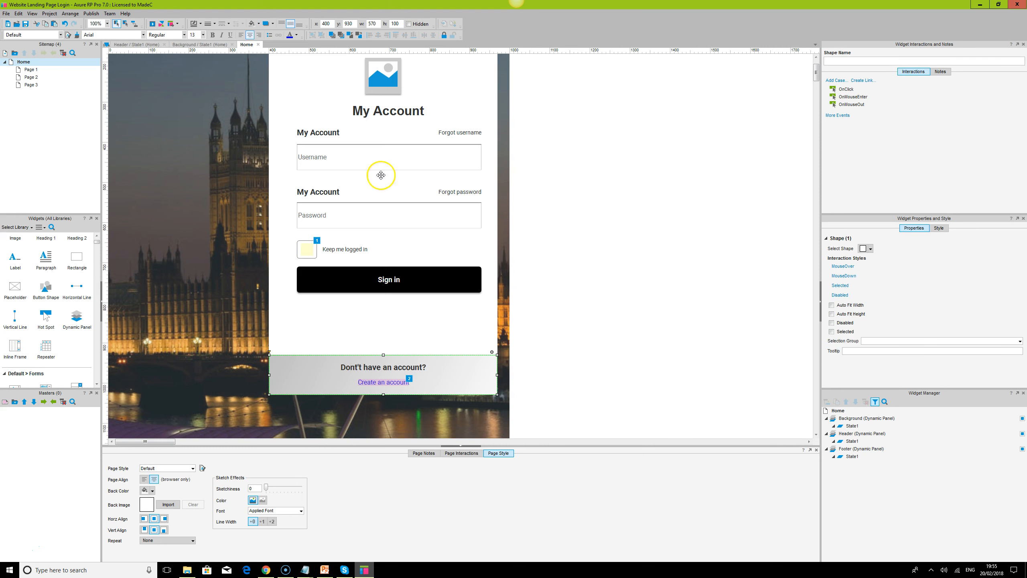
left_click(259, 25)
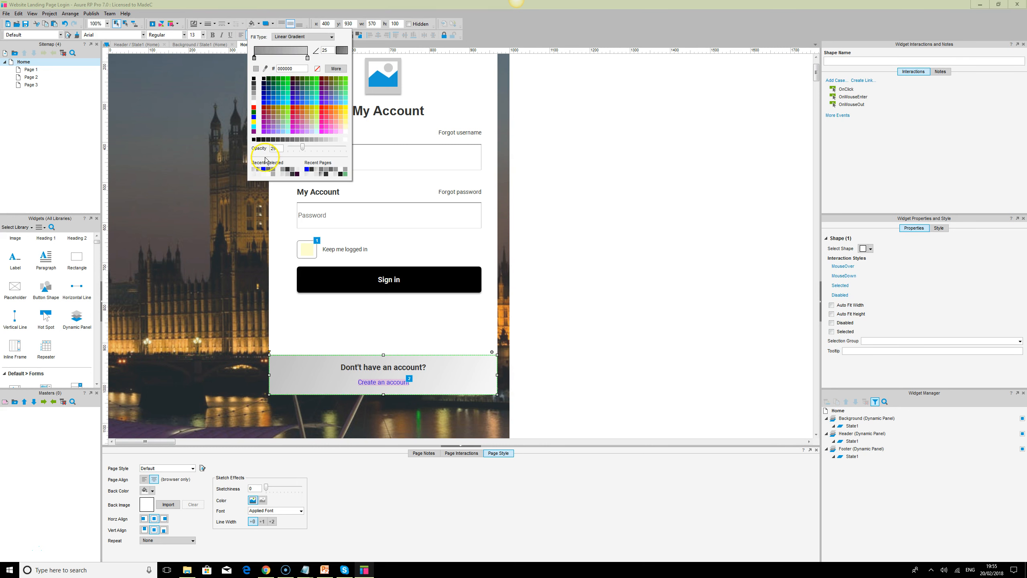
left_click(254, 170)
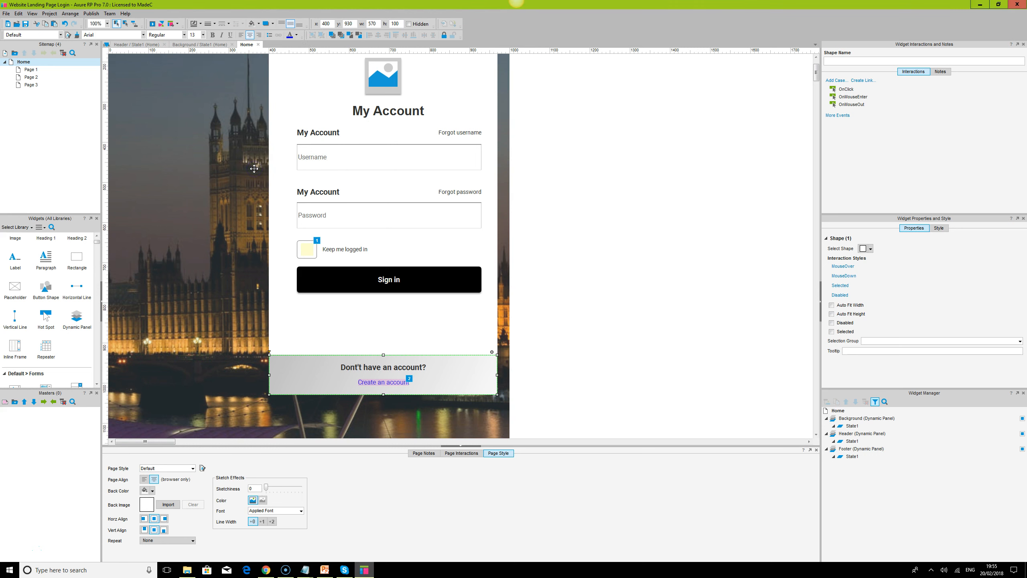
left_click(655, 291)
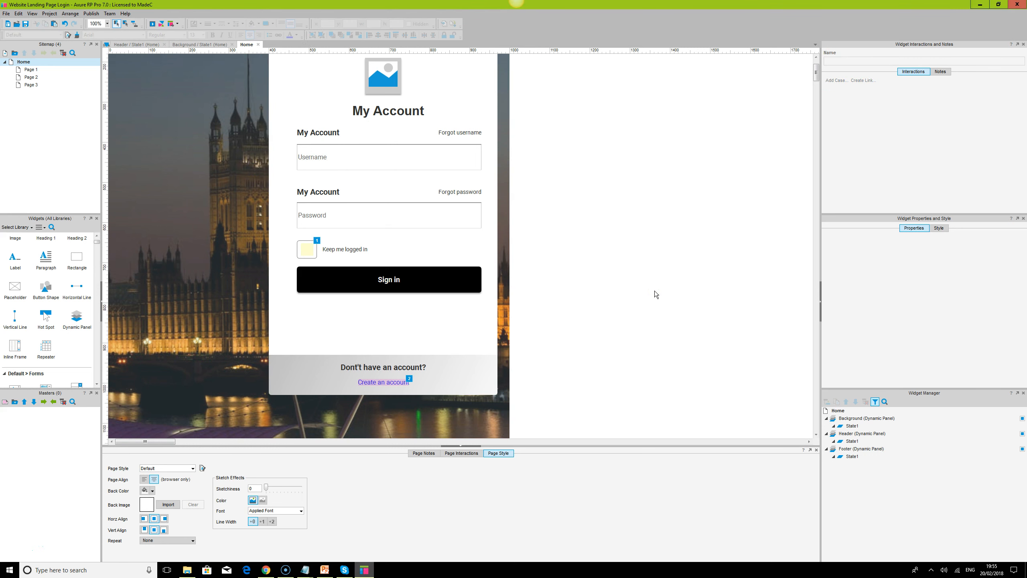
Step: Place a horizontal line about 200 wide below the Sign in button and add a centered "OR" label beside it, copied from the "My Account" label
left_click(392, 285)
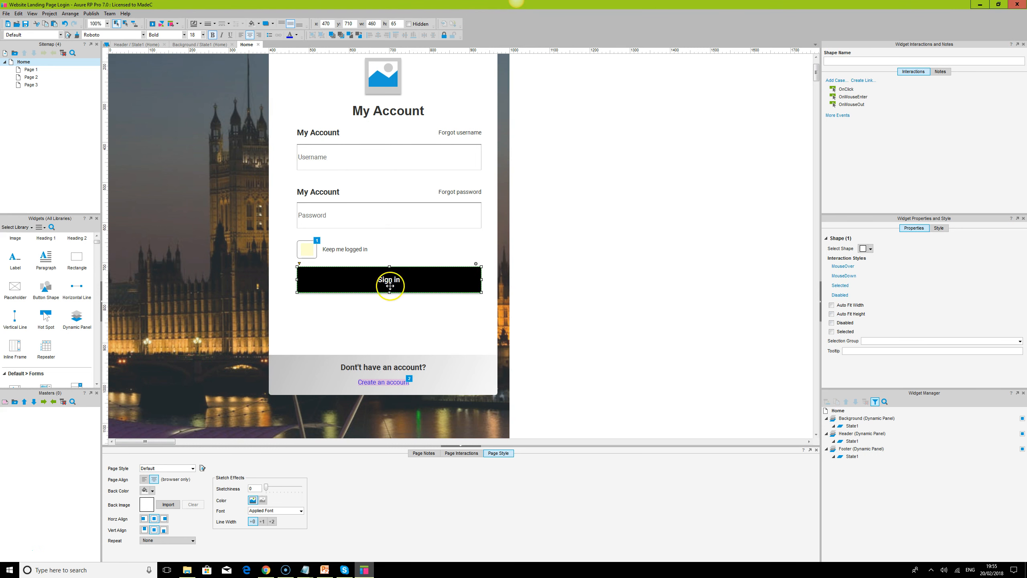
left_click_drag(76, 286, 299, 307)
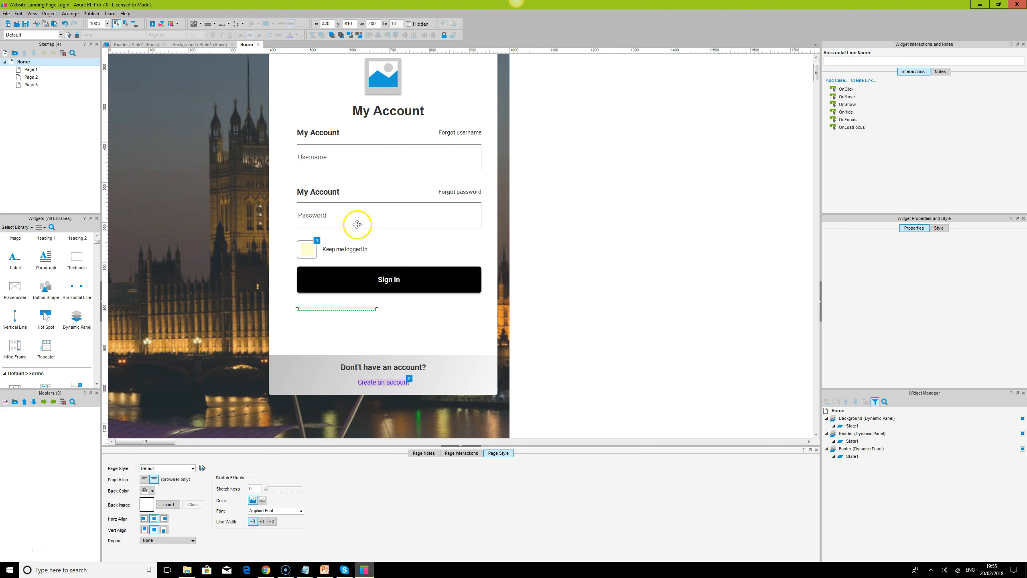
left_click(326, 192)
left_click(325, 192)
left_click_drag(326, 192, 408, 308)
double_click(408, 308)
type("OR")
left_click(414, 318)
left_click(452, 310)
left_click_drag(459, 308, 398, 308)
left_click(251, 36)
left_click(643, 340)
Step: Copy the horizontal line to the other side of the "OR" label, ending flush with the Sign in button's edge
left_click(347, 309)
left_click_drag(347, 309, 446, 310)
key("Escape")
left_click_drag(356, 312, 460, 309)
Step: Distribute the two lines and the "OR" label evenly in a row and group them
left_click(389, 309, "ctrl")
left_click(356, 308, "ctrl")
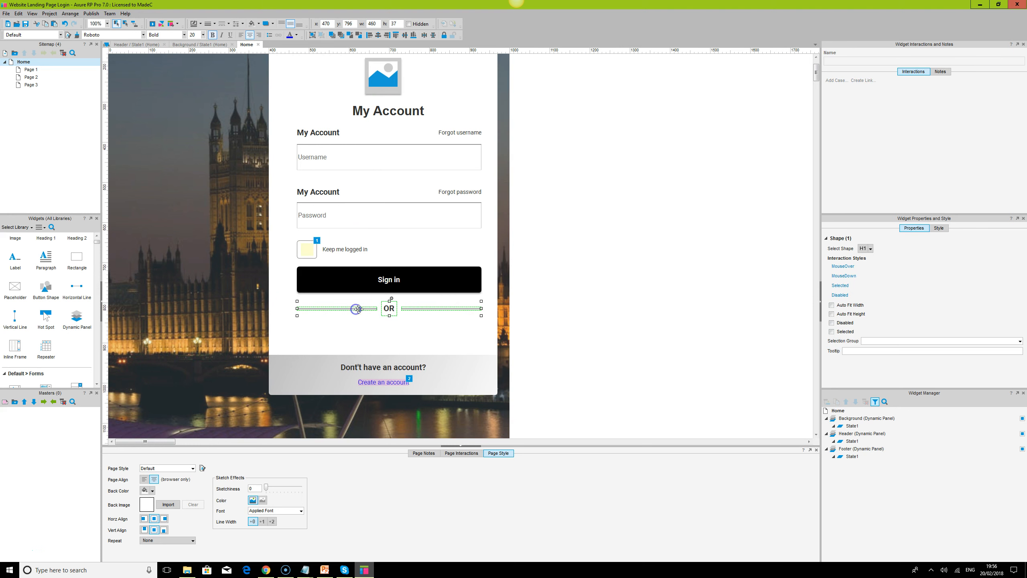
left_click(424, 35)
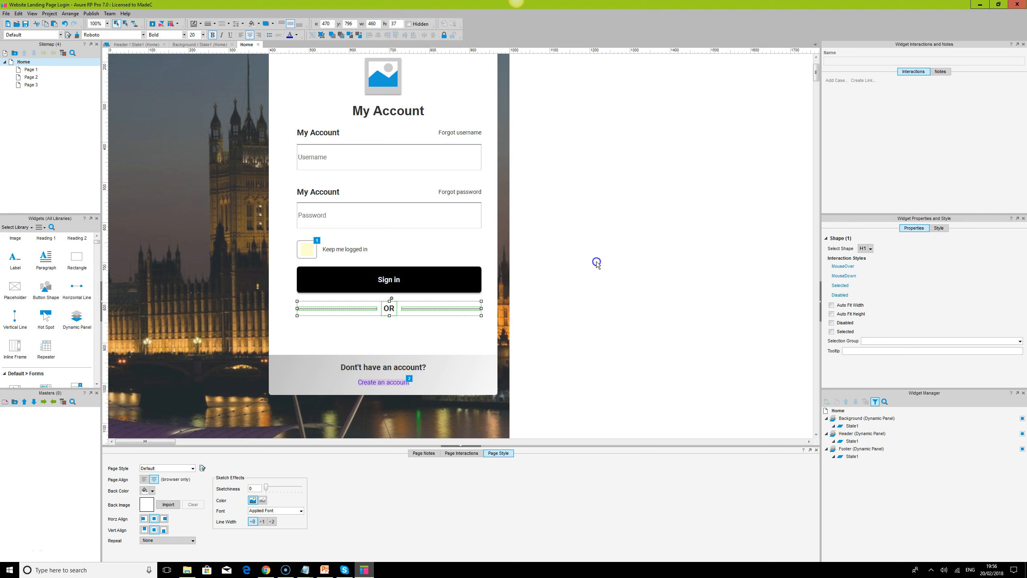
left_click(596, 261)
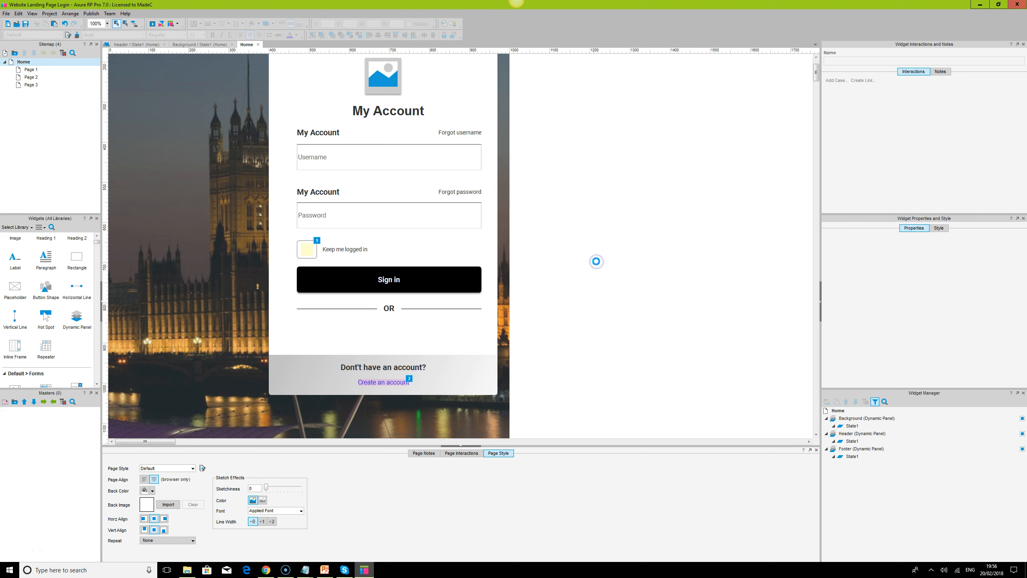
Step: Duplicate the Sign in button below the "OR" divider and fill the copy with solid dark blue
left_click(388, 275)
key("ctrl+d")
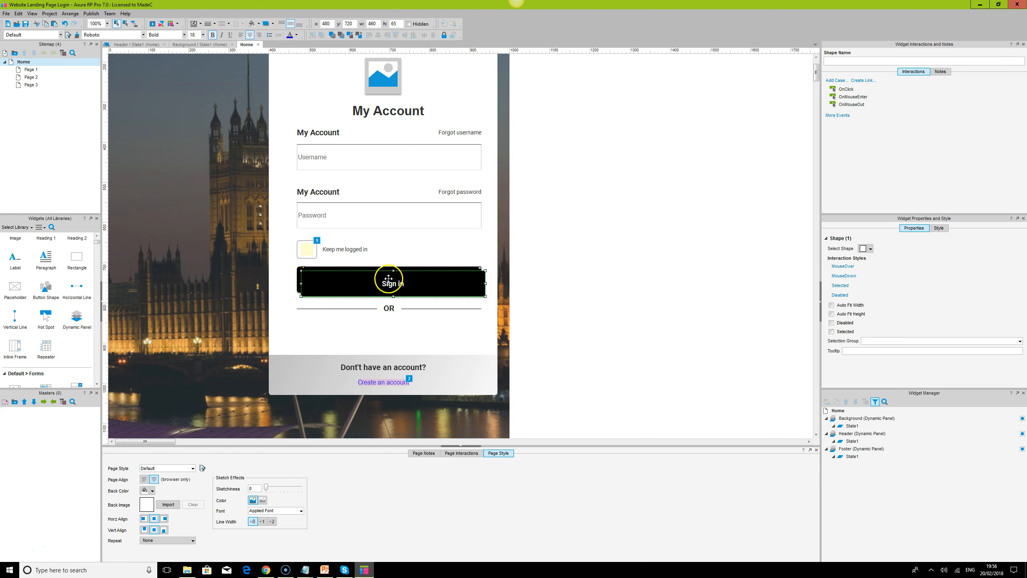
left_click_drag(393, 284, 394, 332)
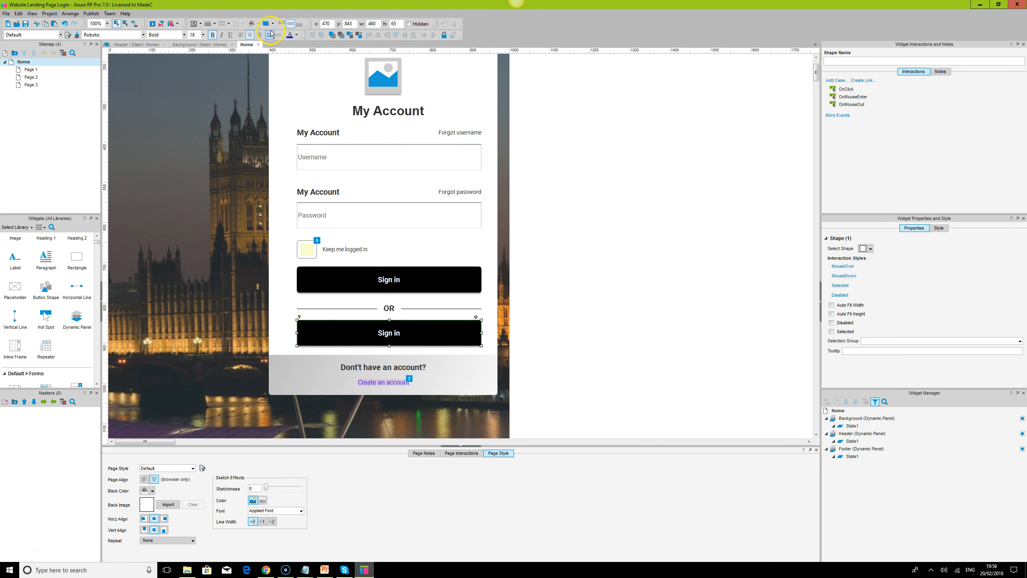
left_click(258, 23)
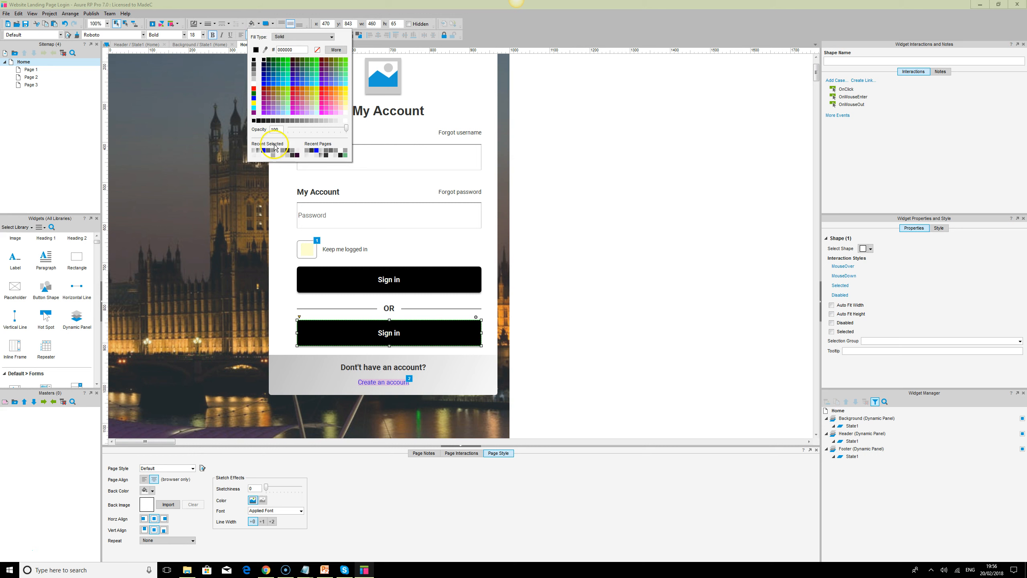
left_click(269, 74)
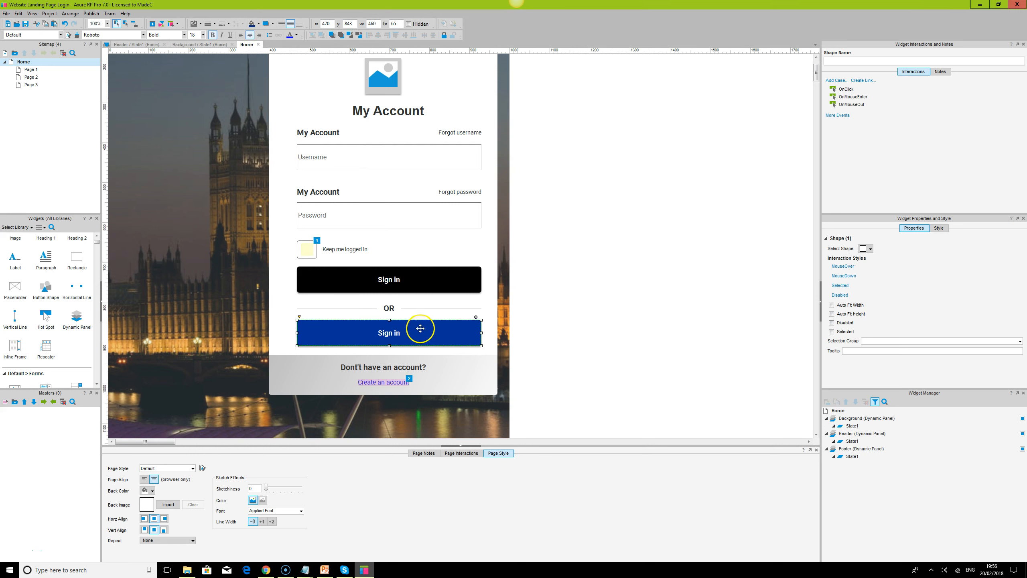
Step: Change the blue button's text to "Continue with Facebook"
double_click(387, 331)
type("Continue w")
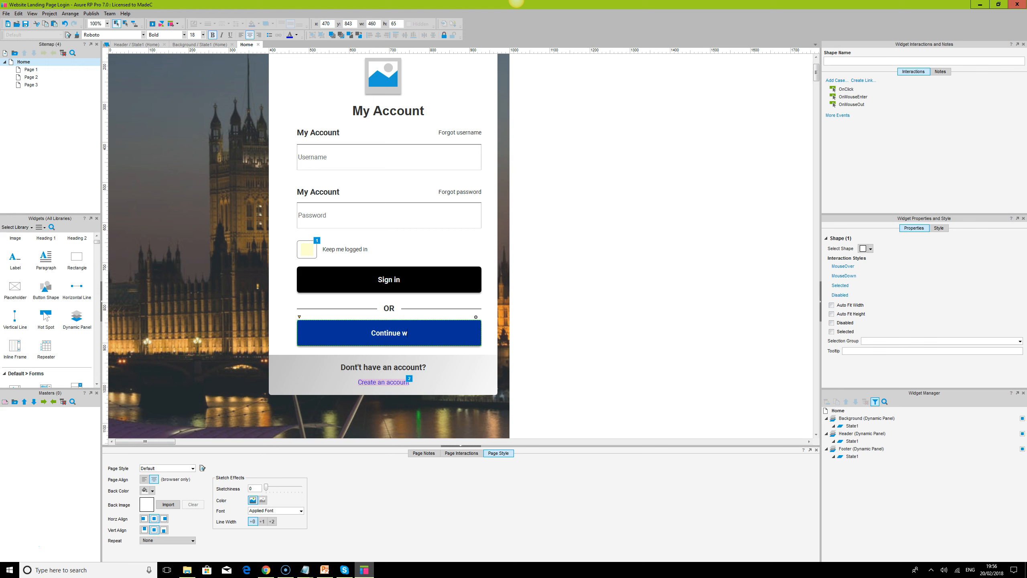
type("ith Facebook")
key("Escape")
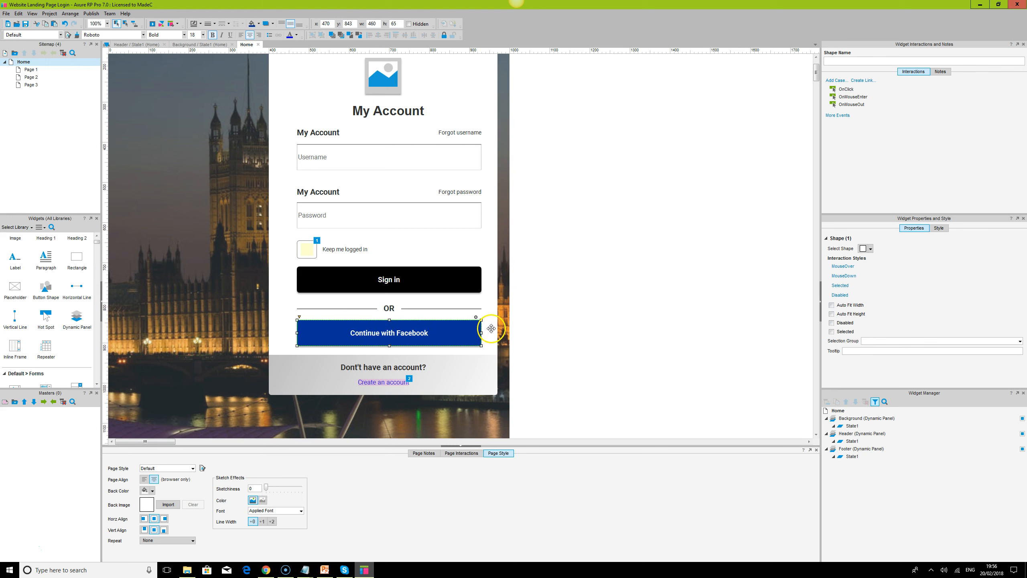
left_click(652, 334)
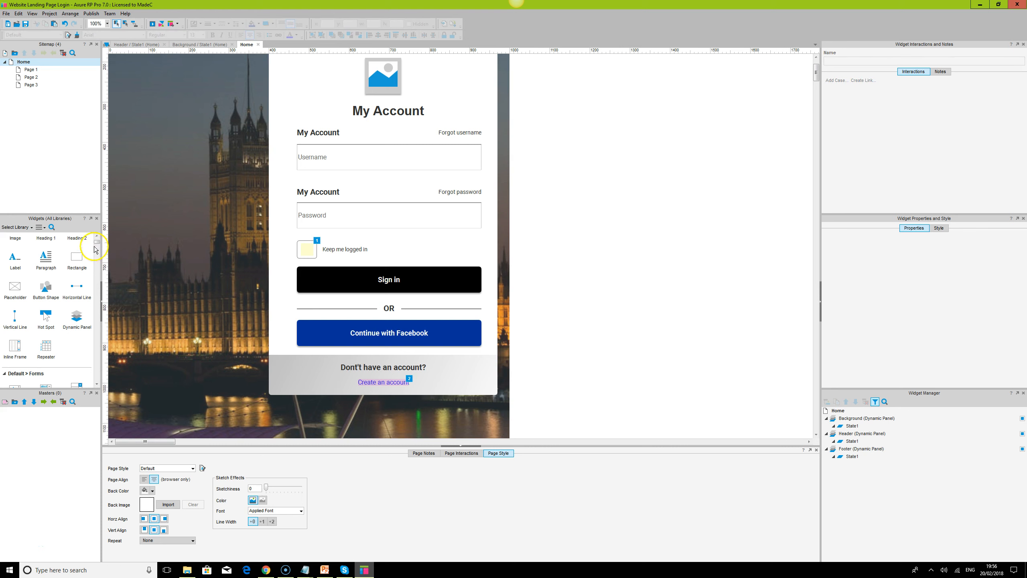
Step: Place the facebook icon from the icon library on the blue button, before its text, and color it white
left_click_drag(98, 242, 96, 368)
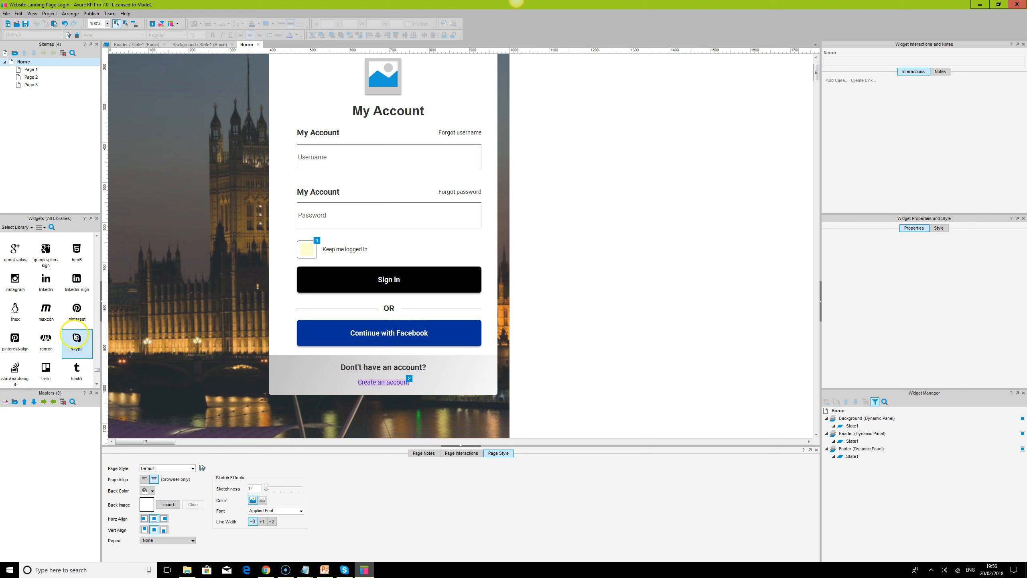
scroll(74, 337, "up", 3)
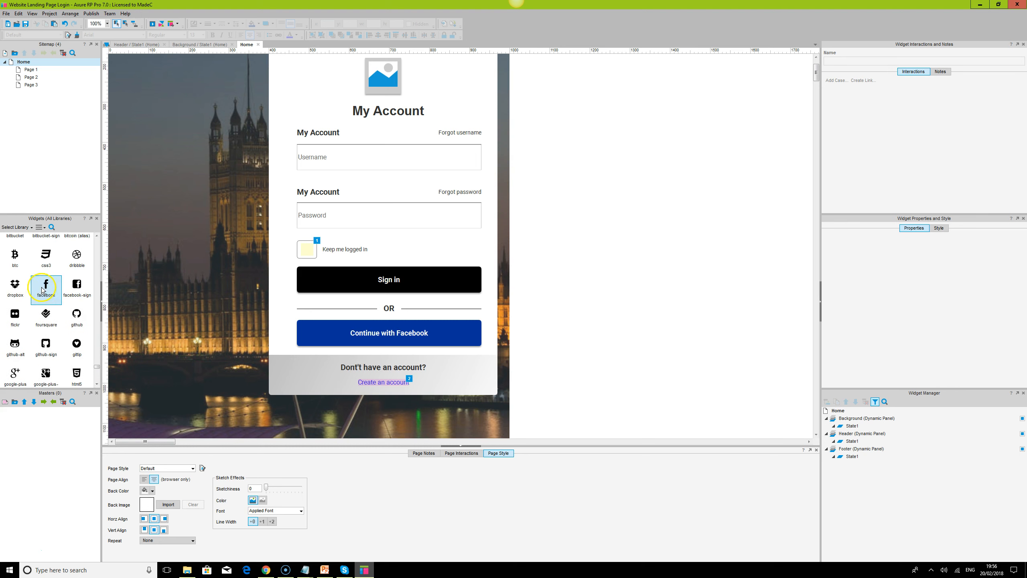
left_click_drag(47, 288, 321, 328)
left_click(297, 35)
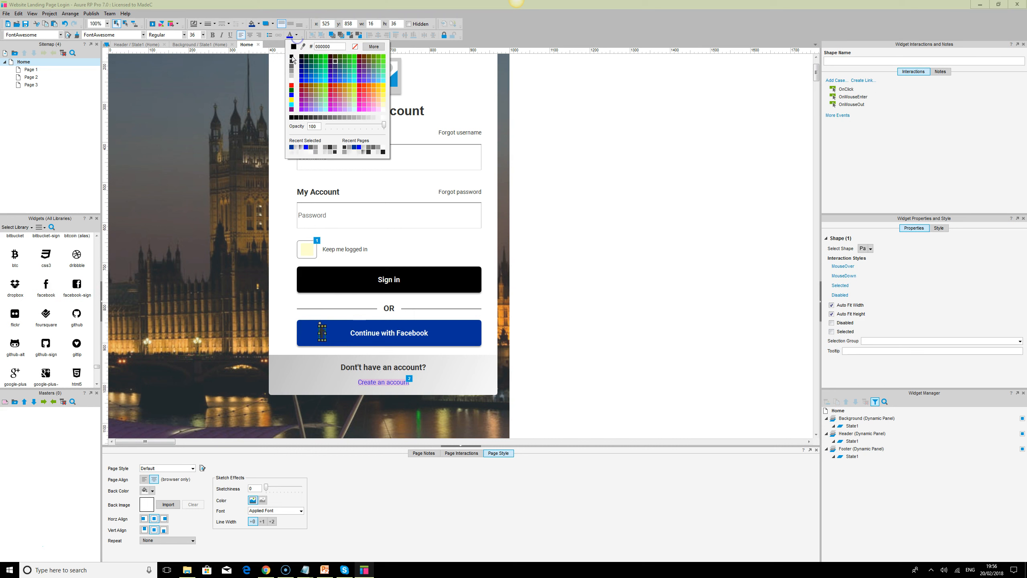
left_click(292, 80)
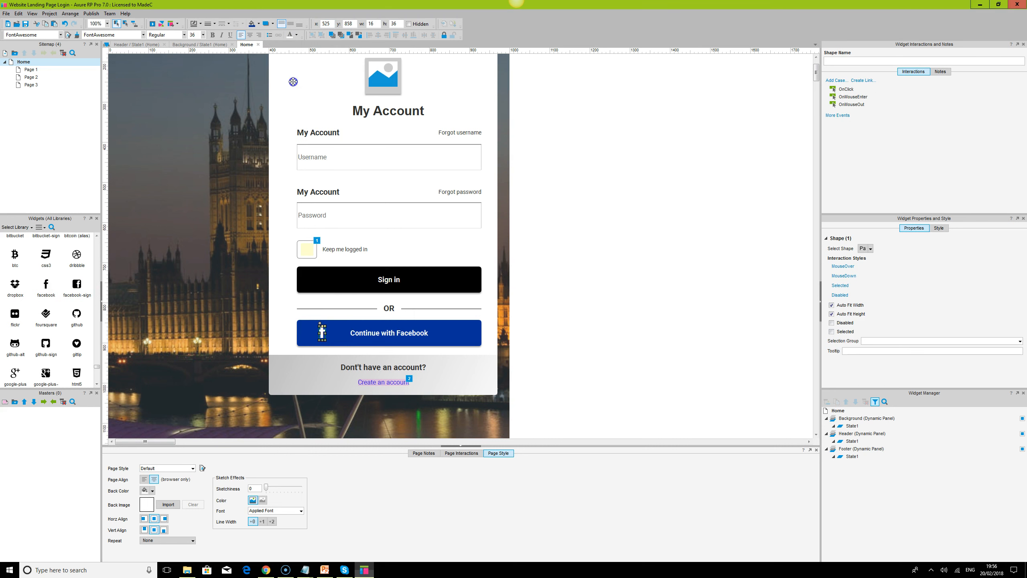
Step: Set the Facebook icon's font size to 55
left_click(194, 35)
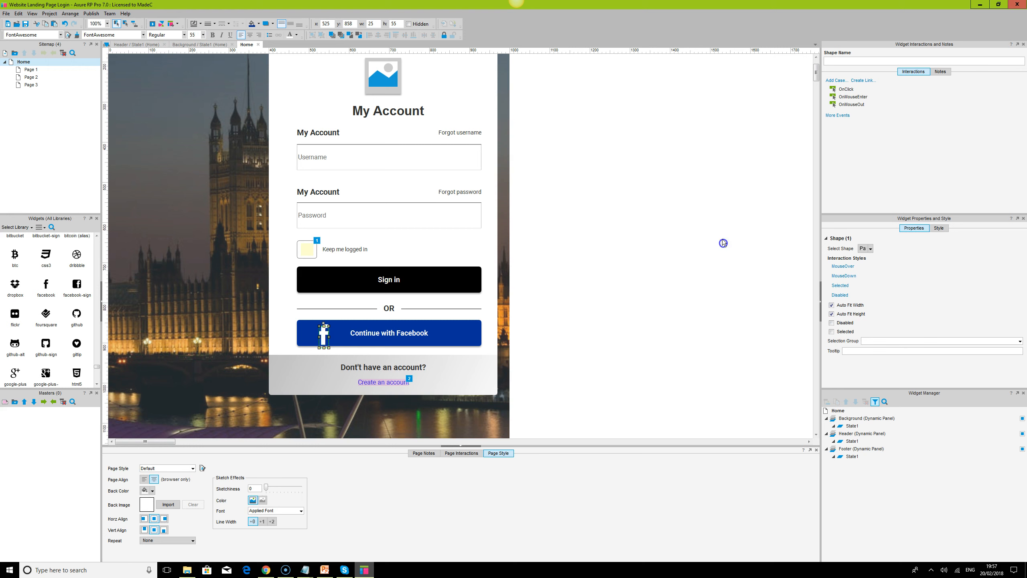
left_click(718, 242)
left_click(325, 335)
left_click(535, 324)
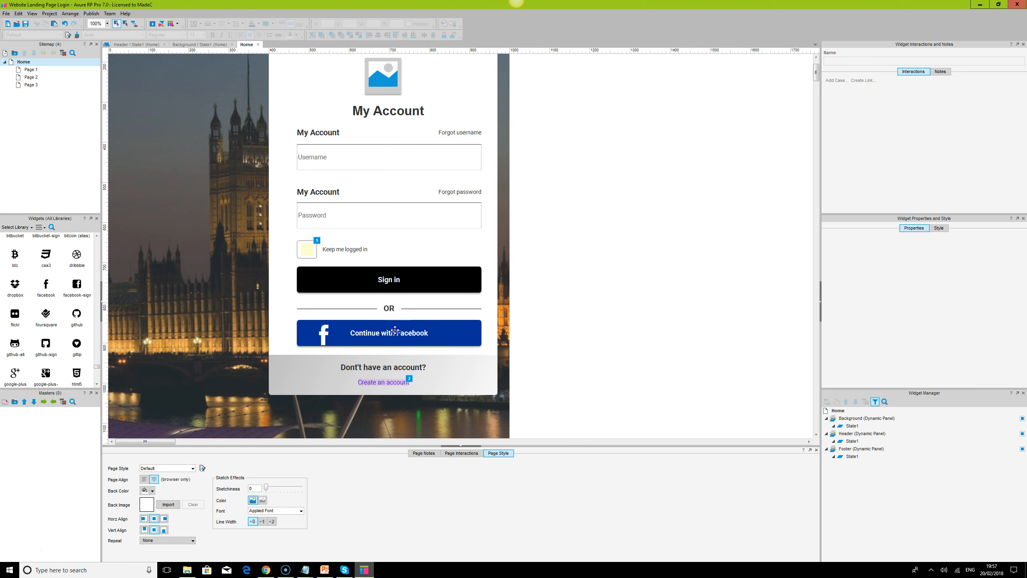
Step: Group the Facebook icon with the "Continue with Facebook" button
left_click(395, 330)
left_click(323, 334, "ctrl")
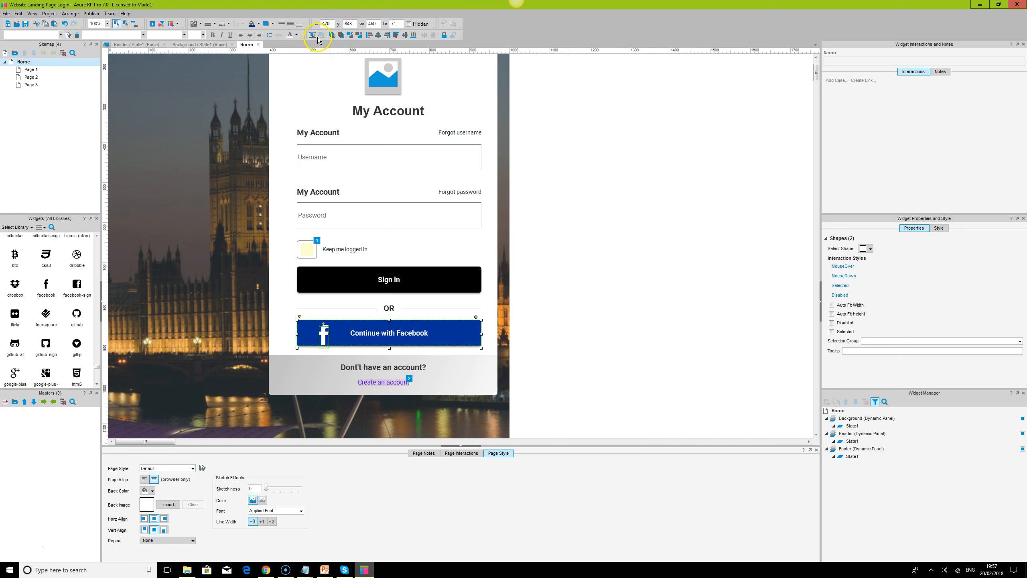
left_click(644, 286)
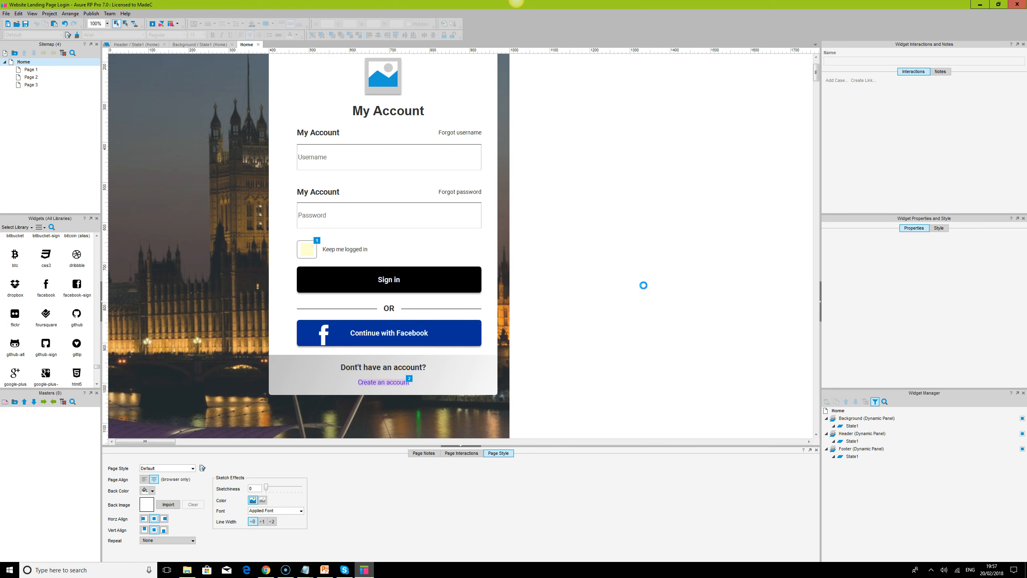
Step: Change the line color of both divider lines beside "OR" to a lighter grey
left_click(389, 308)
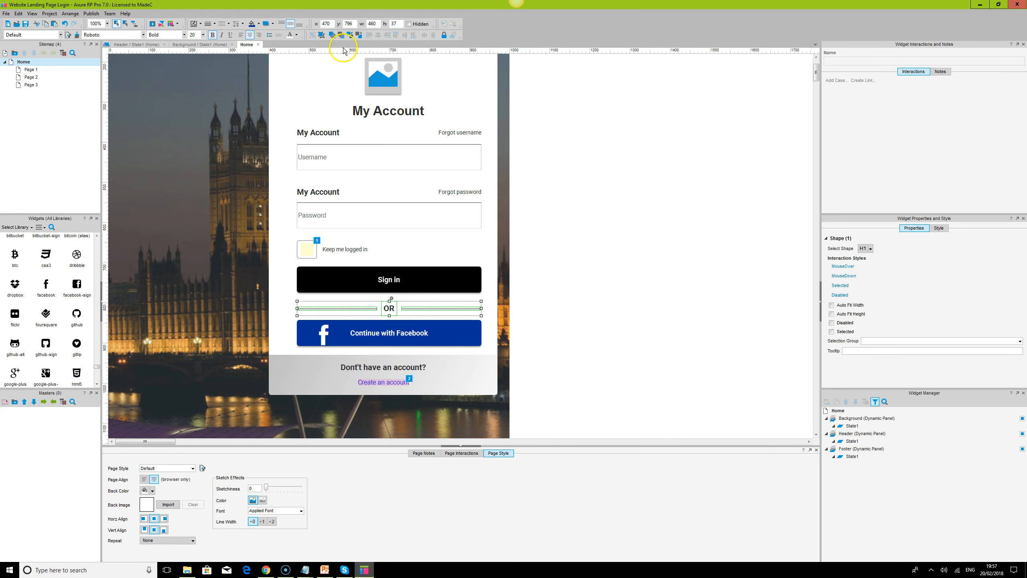
left_click(354, 308)
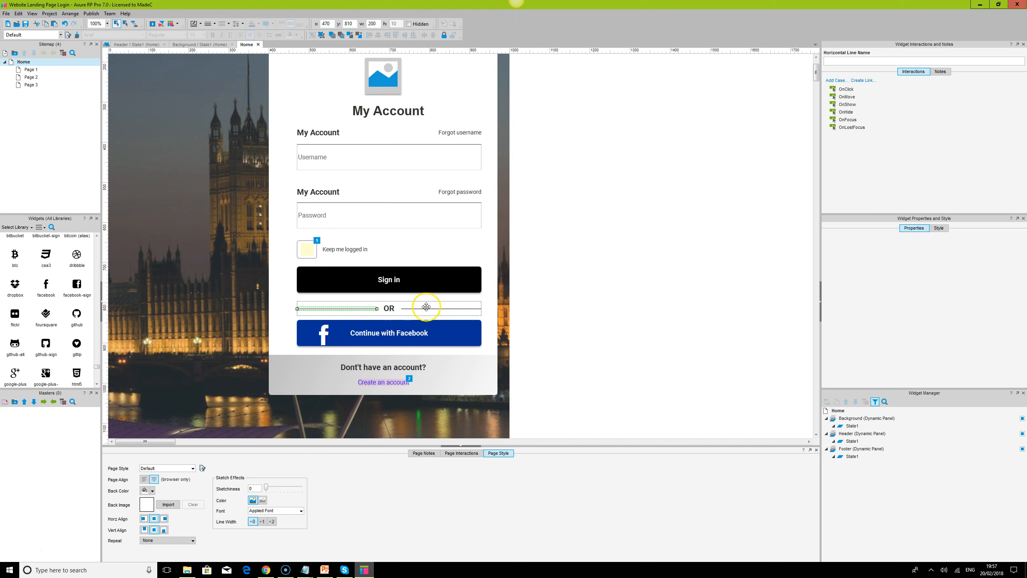
left_click(430, 306, "ctrl")
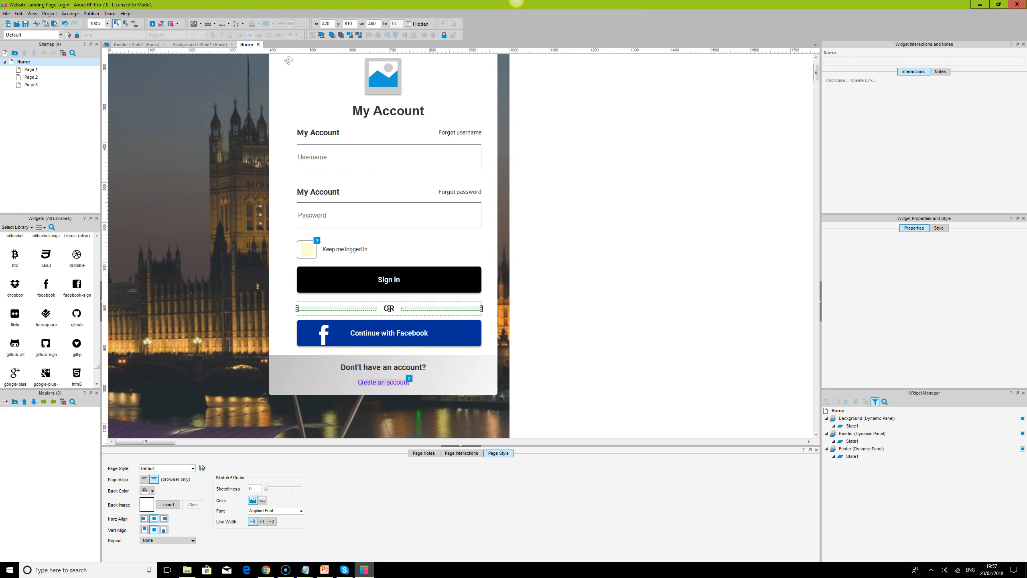
left_click(201, 24)
left_click(198, 76)
left_click(551, 238)
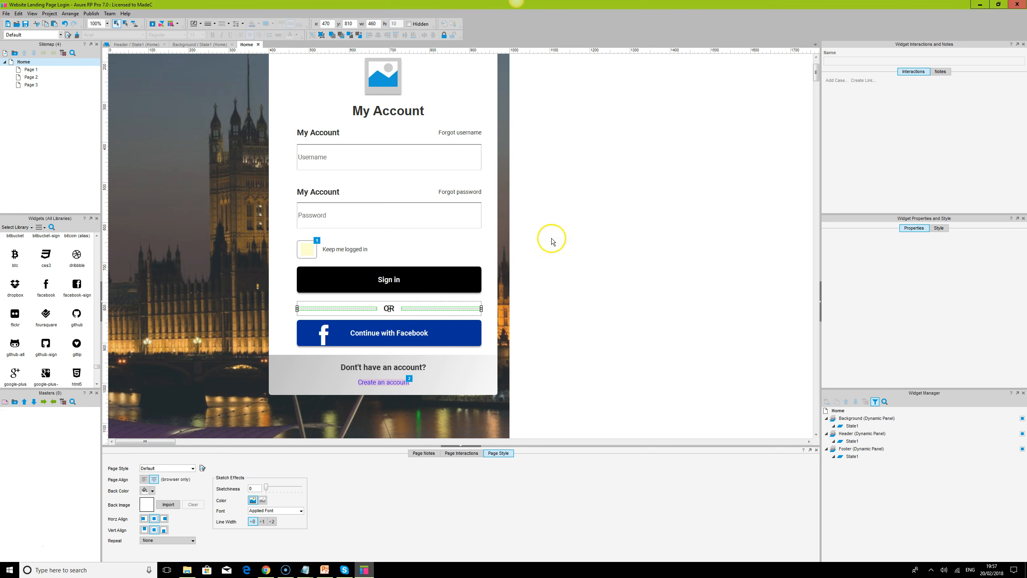
Step: Set the large "My Account" heading's font to Roboto and widen its box leftward to about 224
left_click(408, 287)
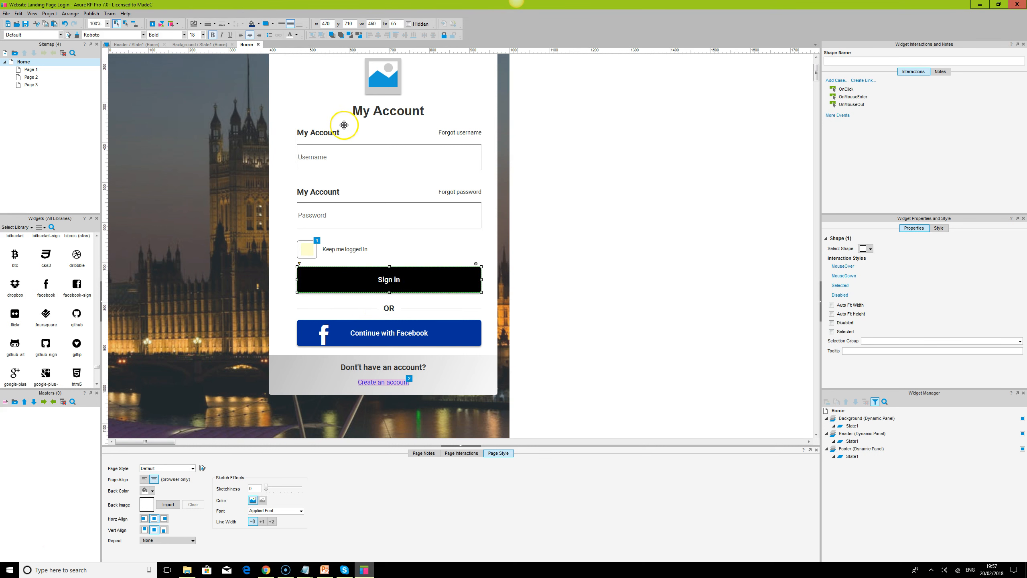
left_click(338, 159)
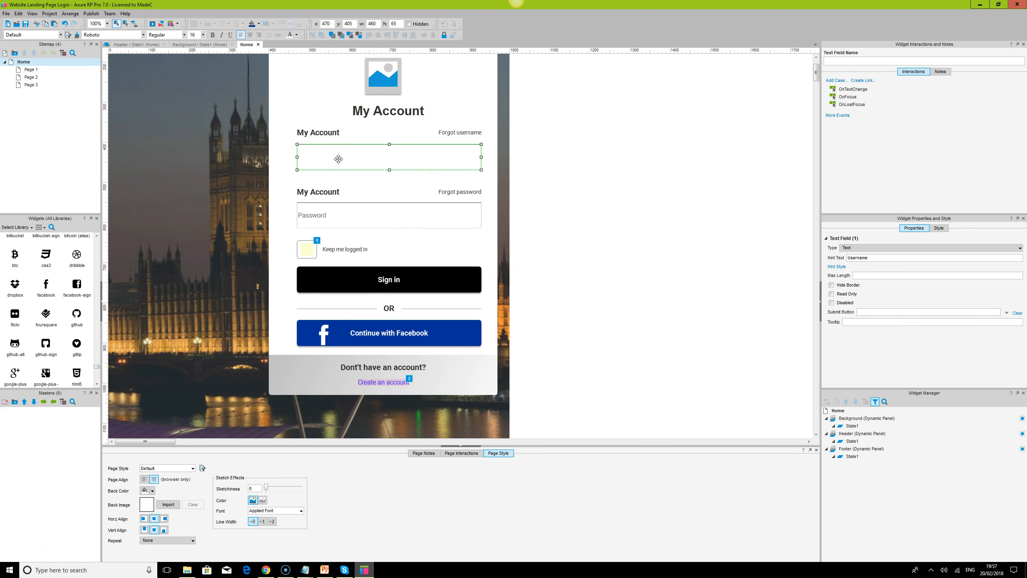
scroll(338, 158, "up", 3)
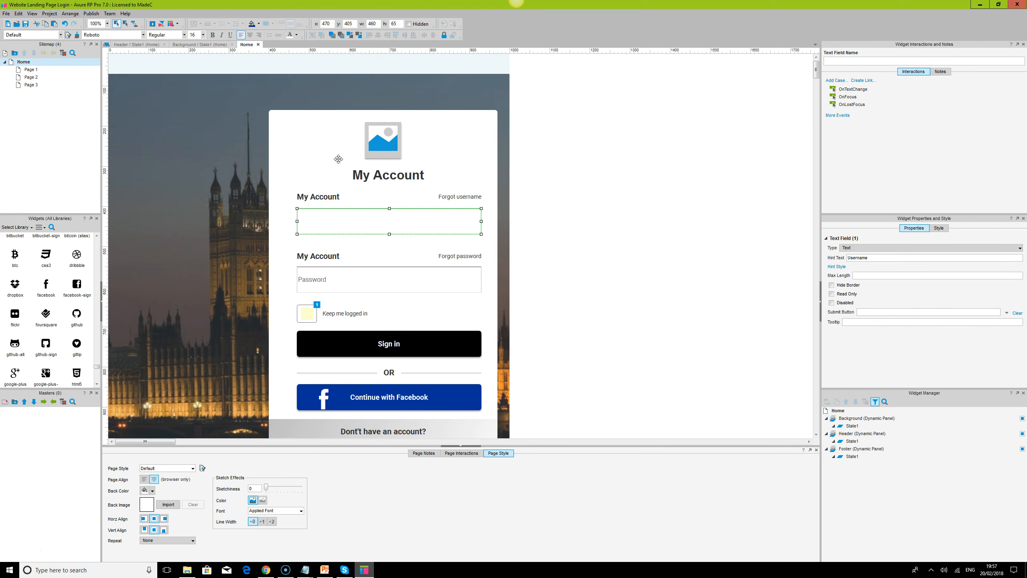
left_click(375, 176)
left_click(114, 35)
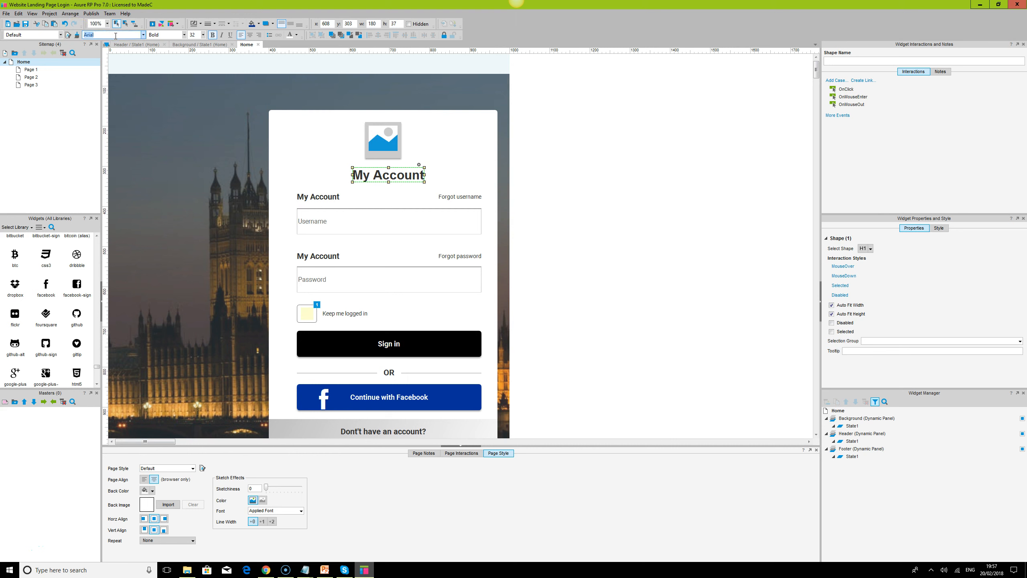
key("Return")
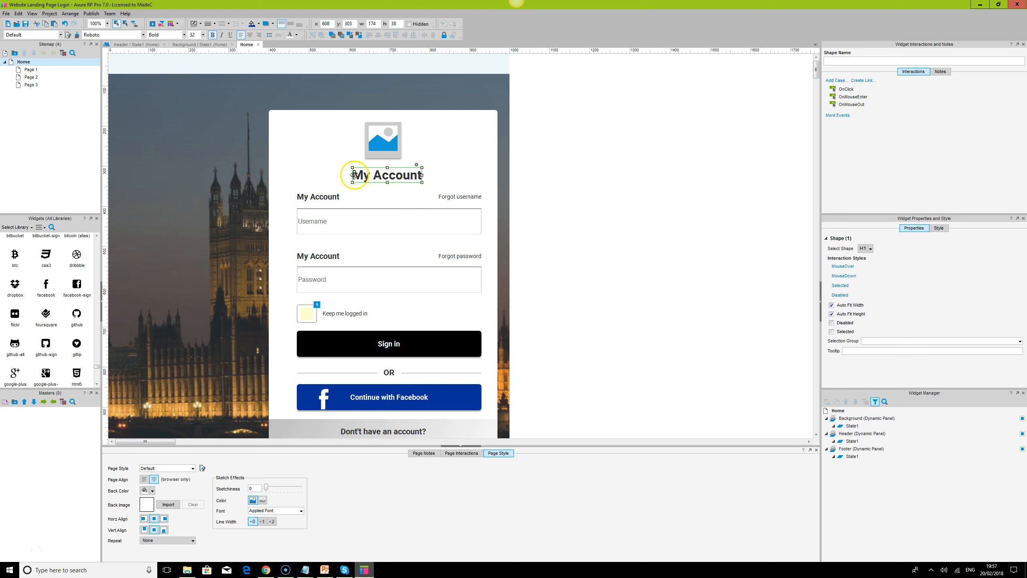
left_click_drag(353, 175, 332, 175)
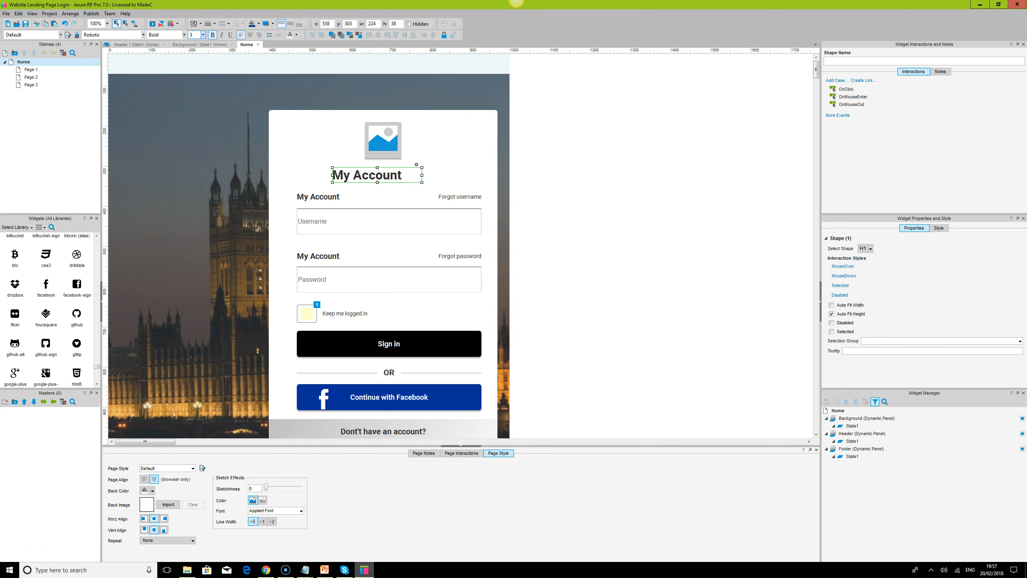
Step: Set the large "My Account" heading's font size to 40
key("Return")
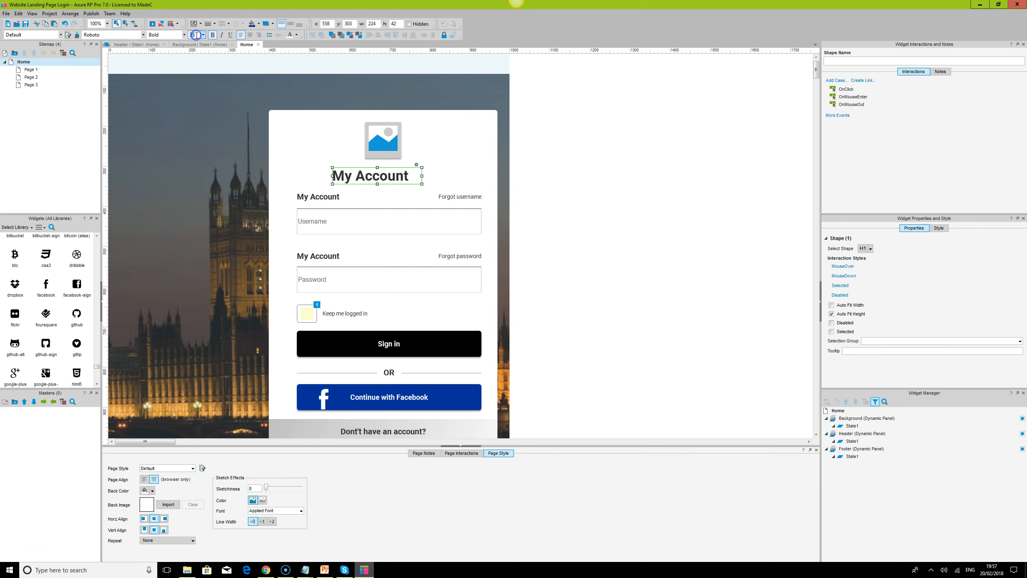
type("40")
key("Return")
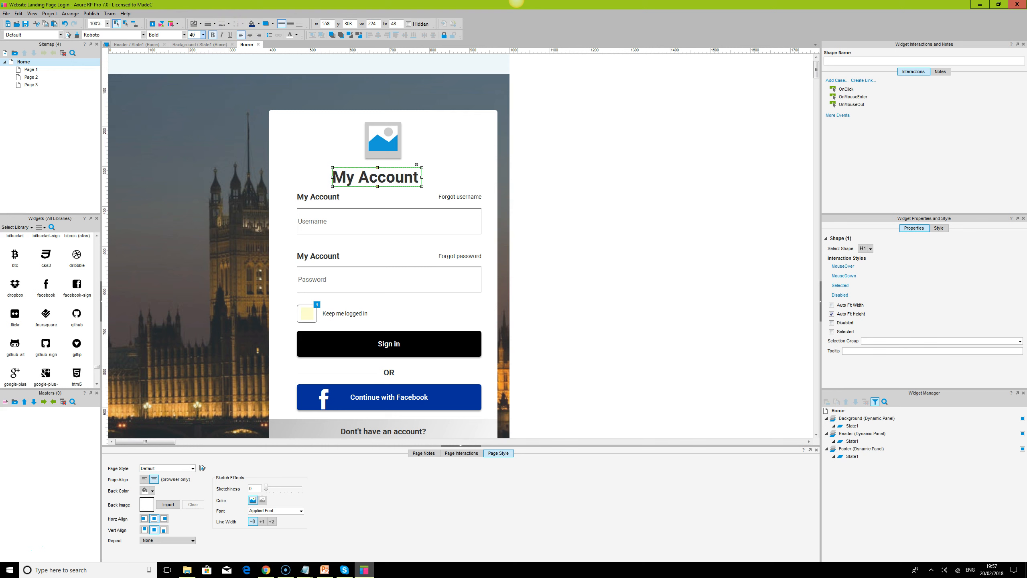
Step: Enlarge the large "My Account" heading's box to about 282 by 71 and center its text horizontally and vertically
left_click_drag(422, 177, 389, 158)
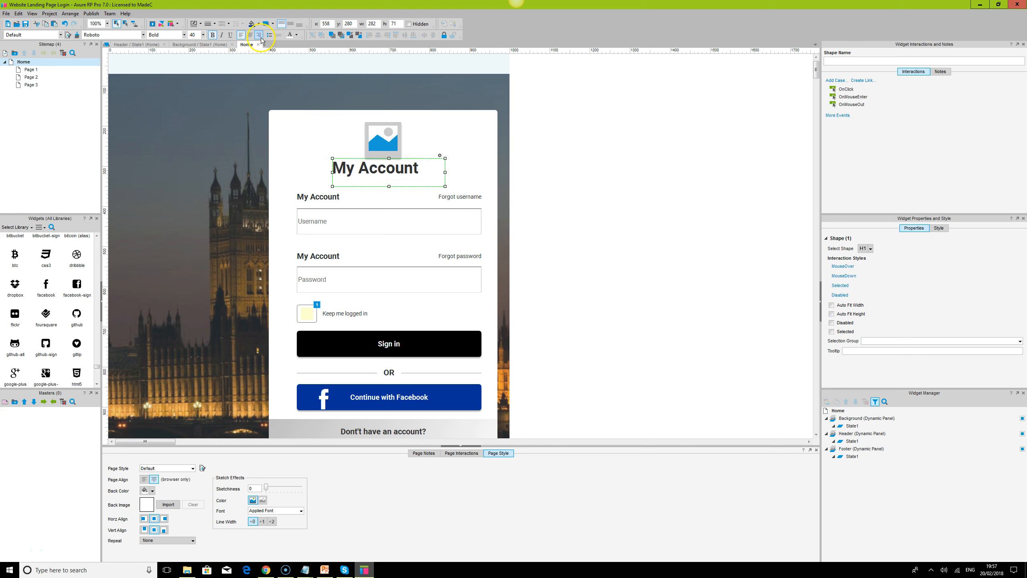
left_click(252, 35)
left_click(291, 24)
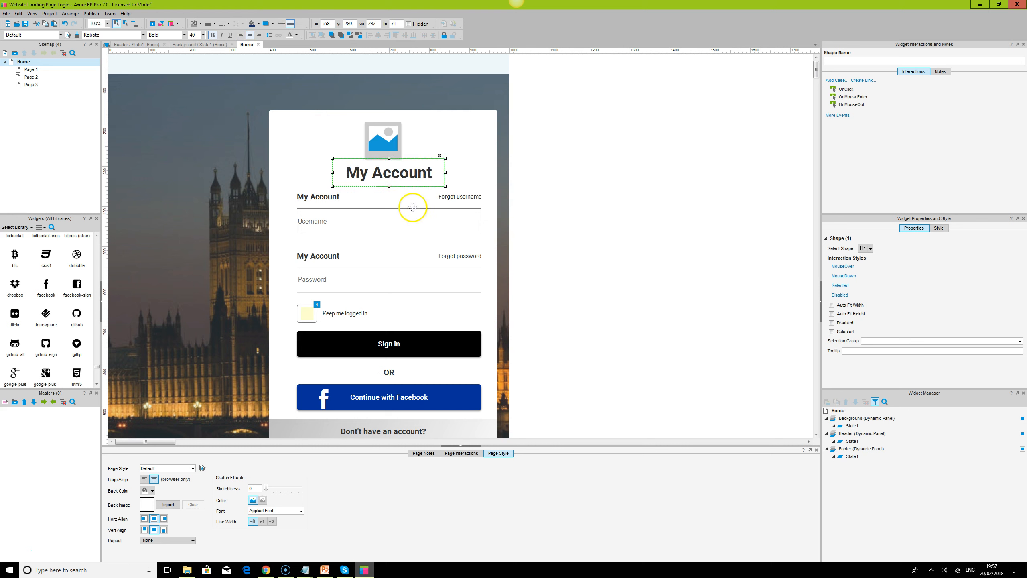
Step: Center-align the image placeholder with the large "My Account" heading and group the two
left_click(389, 136, "ctrl")
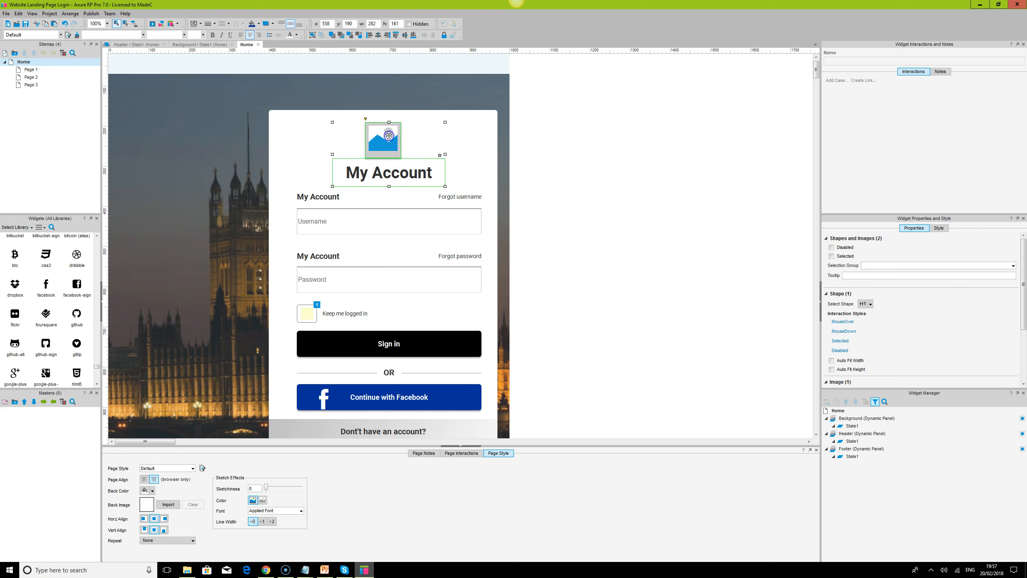
left_click(379, 35)
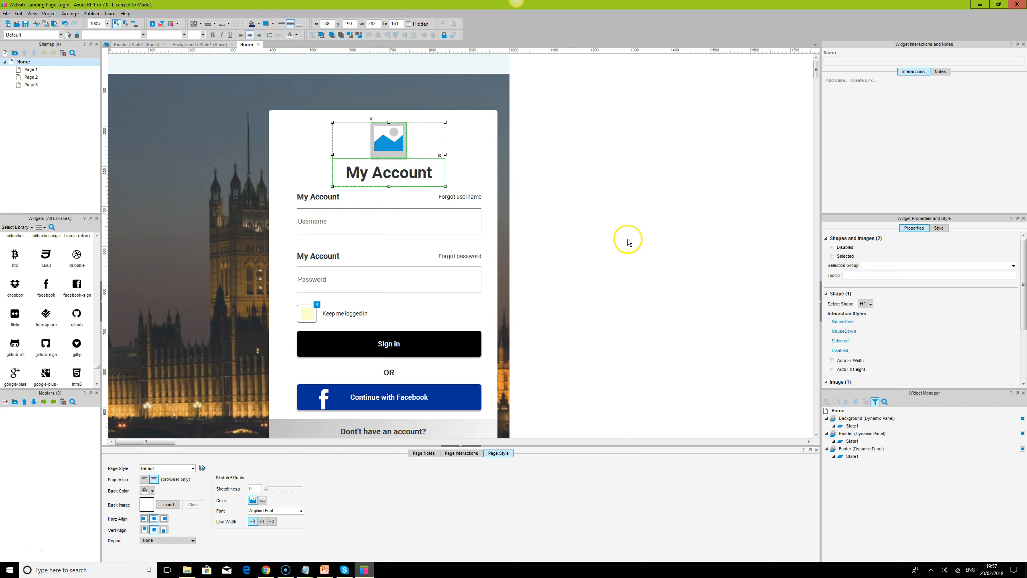
left_click(596, 236)
Step: Group the username label row with the Username field, and the password label row with the Password field
left_click(302, 198)
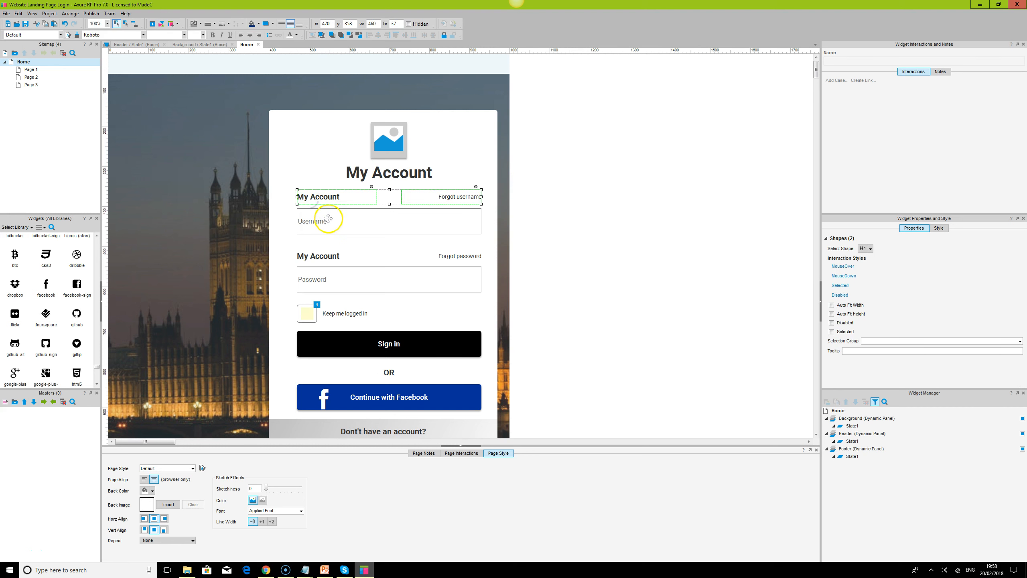
left_click(328, 220, "ctrl")
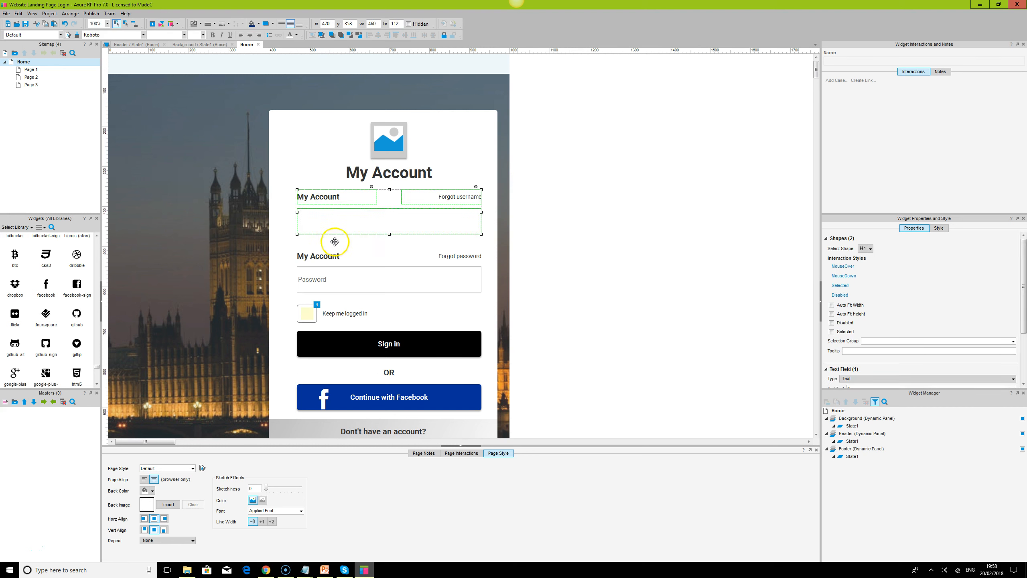
left_click(323, 256)
left_click(324, 283, "ctrl")
Step: Try to nudge the "Keep me logged in" row downward
left_click(322, 314, "ctrl")
left_click_drag(322, 314, 343, 337)
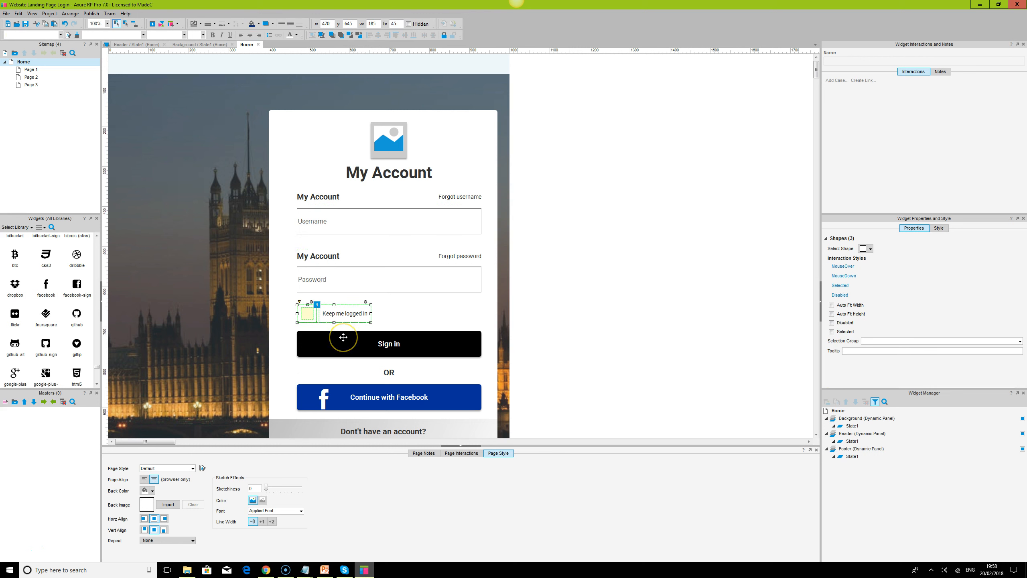
key("Down")
key("Down")
key("Down")
key("Down")
key("Down")
key("Down")
key("Up")
key("Up")
key("Up")
key("Up")
key("Up")
key("Up")
Step: Move the "Sign in" button down to y 724
left_click(344, 340)
key("Down")
key("Down")
key("Down")
key("Down")
key("Down")
key("Down")
key("Down")
key("Down")
key("Down")
key("Down")
key("Down")
key("Down")
key("Down")
key("Down")
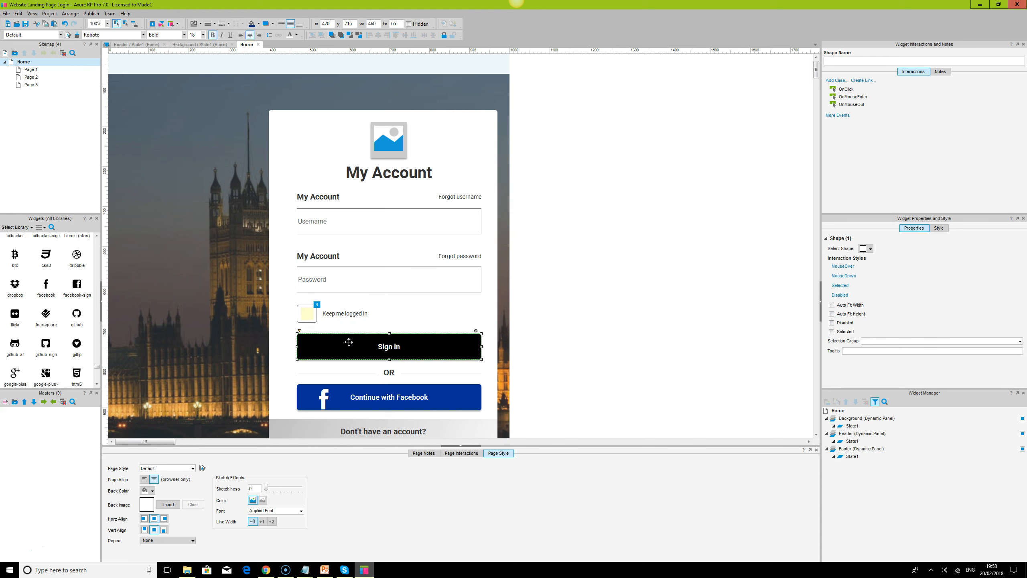
Step: Distribute the "Sign in" button, the "OR" divider and the "Continue with Facebook" button vertically and group them
left_click(349, 371, "ctrl")
left_click(366, 397, "ctrl")
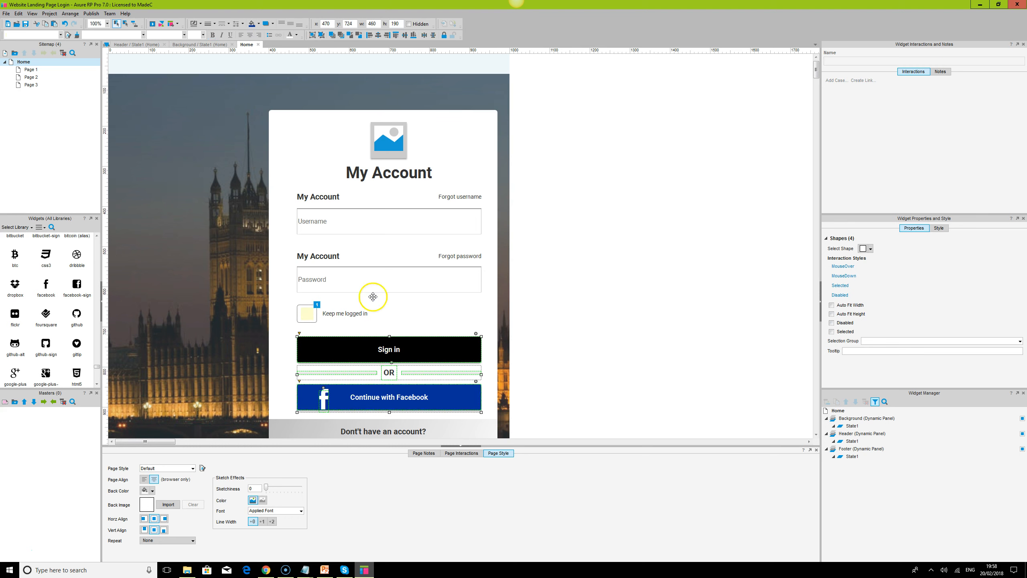
left_click(434, 35)
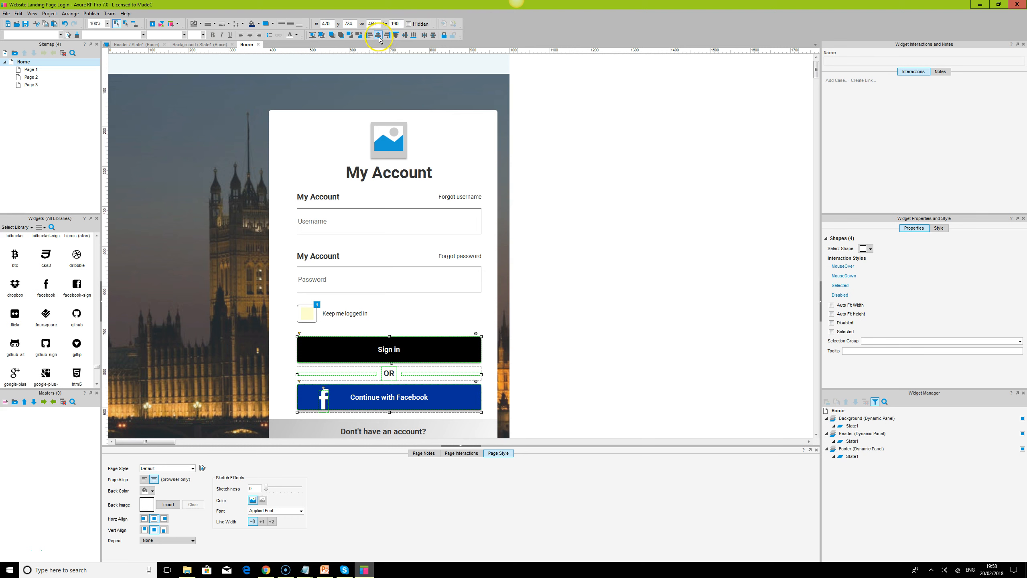
scroll(633, 255, "down", 4)
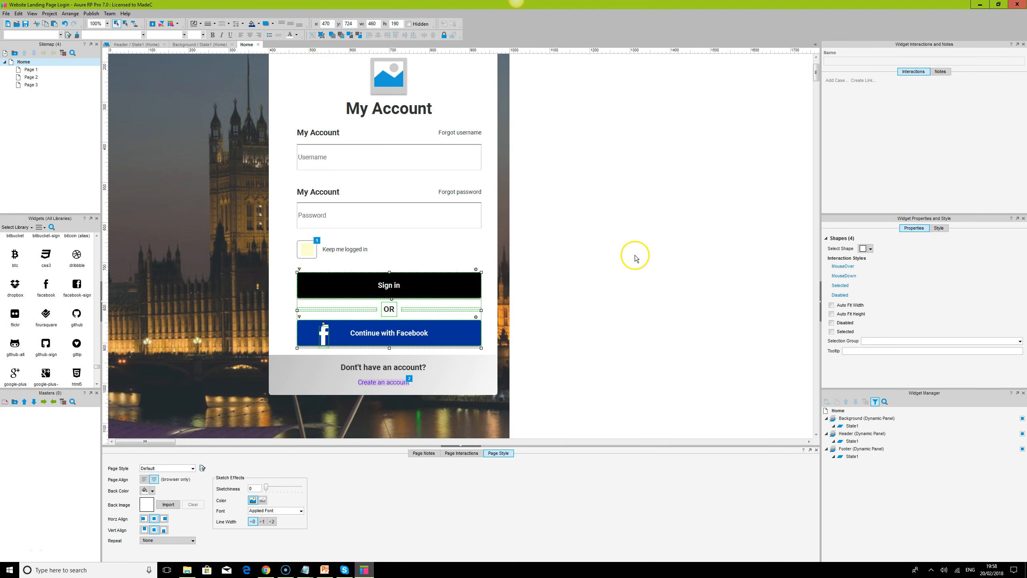
Step: Align the create-account texts to the vertical middle of their grey panel and group them with it
left_click(402, 351)
left_click(461, 359, "ctrl")
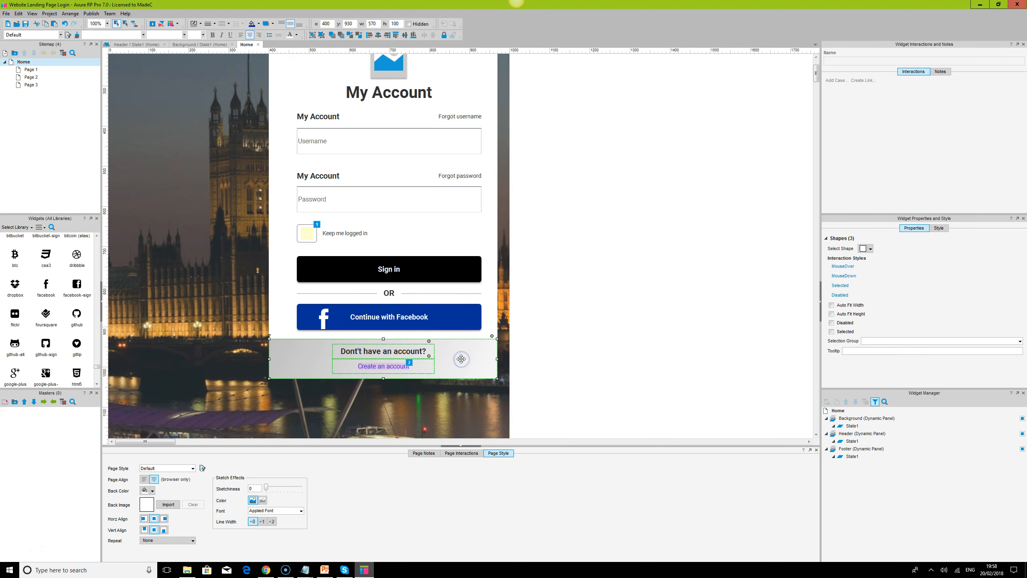
left_click(404, 36)
Step: Check how the login card's elements are grouped by selecting each section in turn
left_click(422, 311)
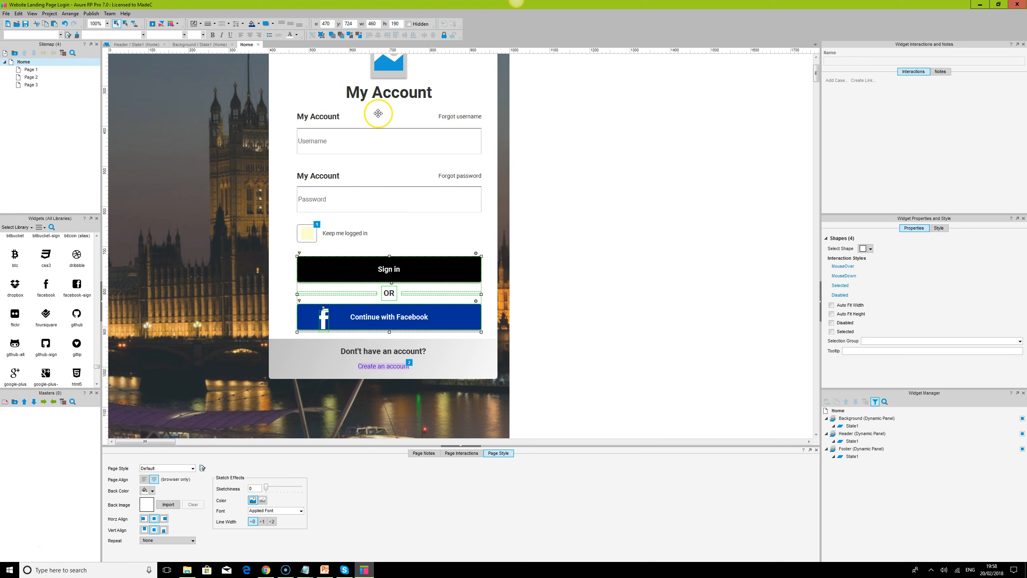
scroll(378, 114, "up", 1)
left_click(389, 97)
left_click(319, 157, "shift")
left_click(318, 216, "shift")
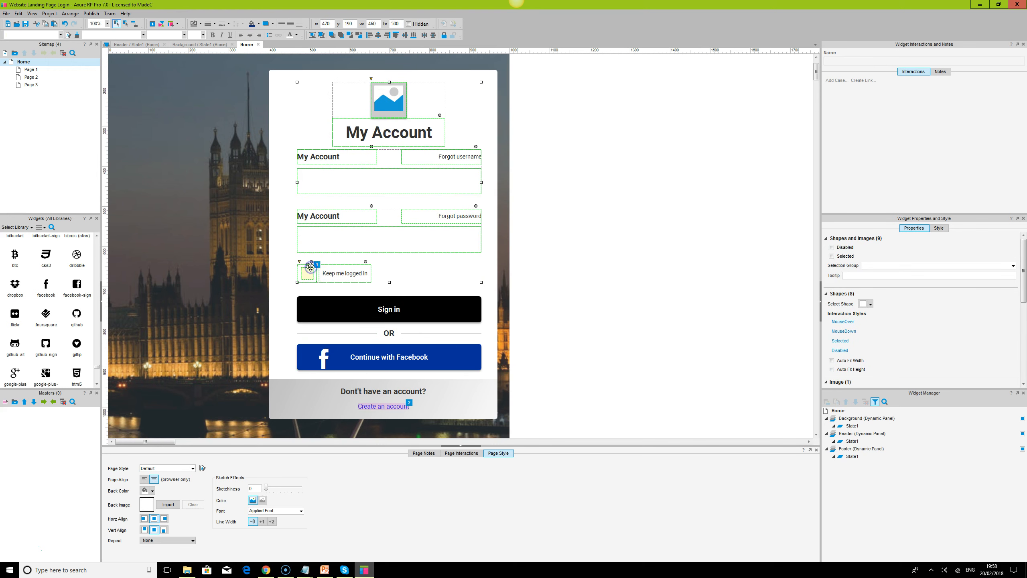
left_click(604, 322)
left_click(333, 296)
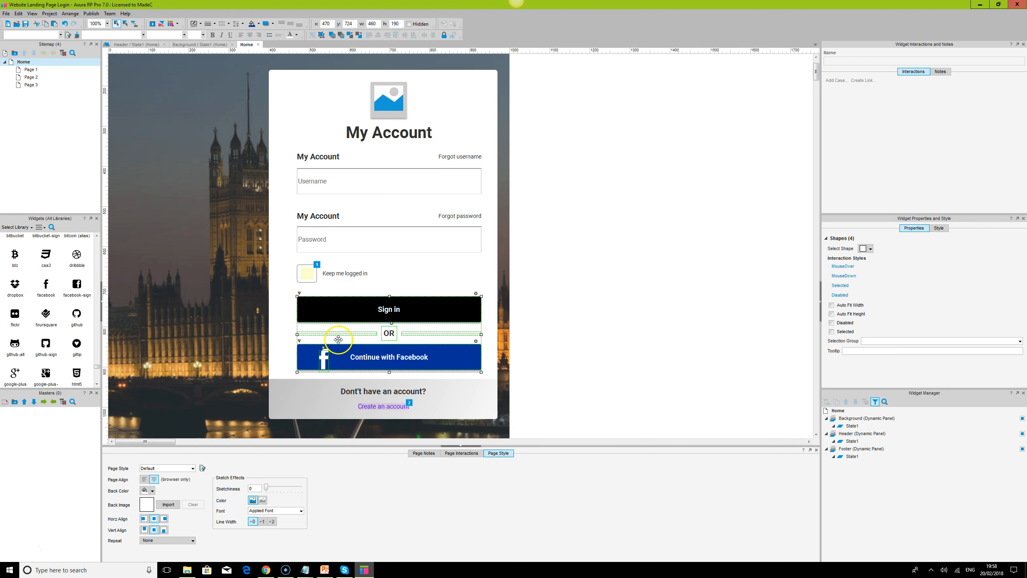
left_click(367, 391)
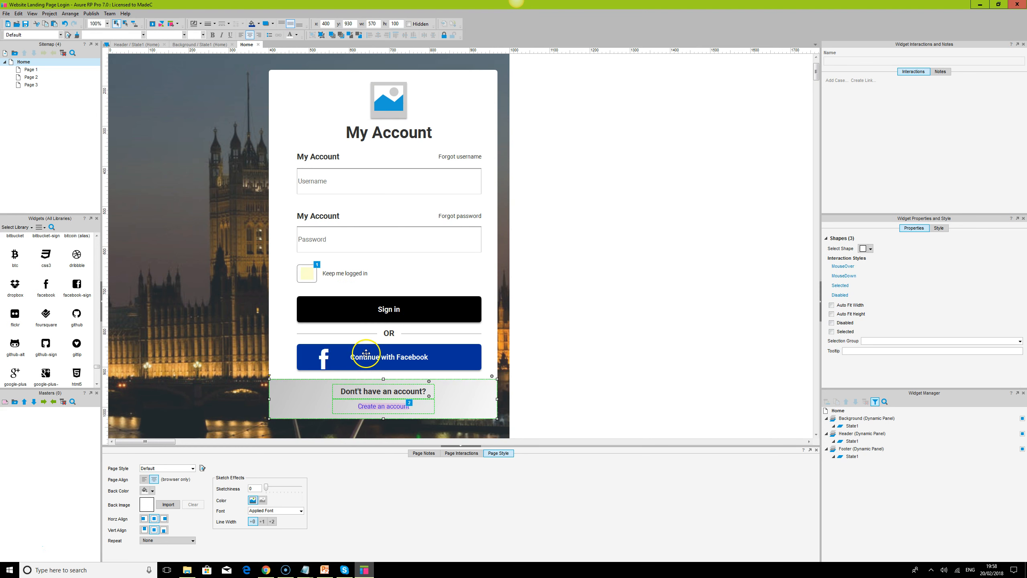
left_click(341, 169)
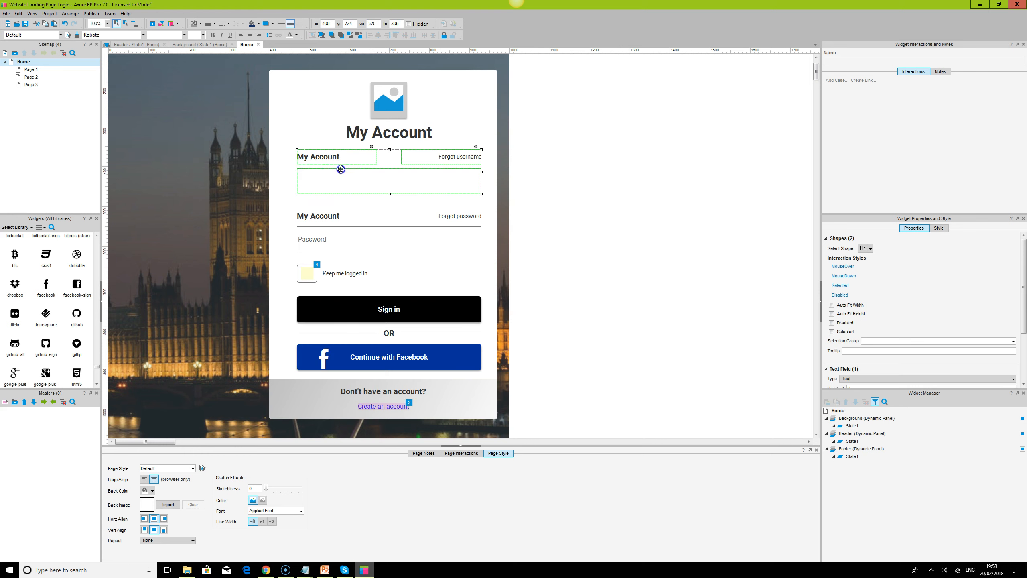
Step: Move the password section up to y 490 and group it with the username section
left_click(333, 219)
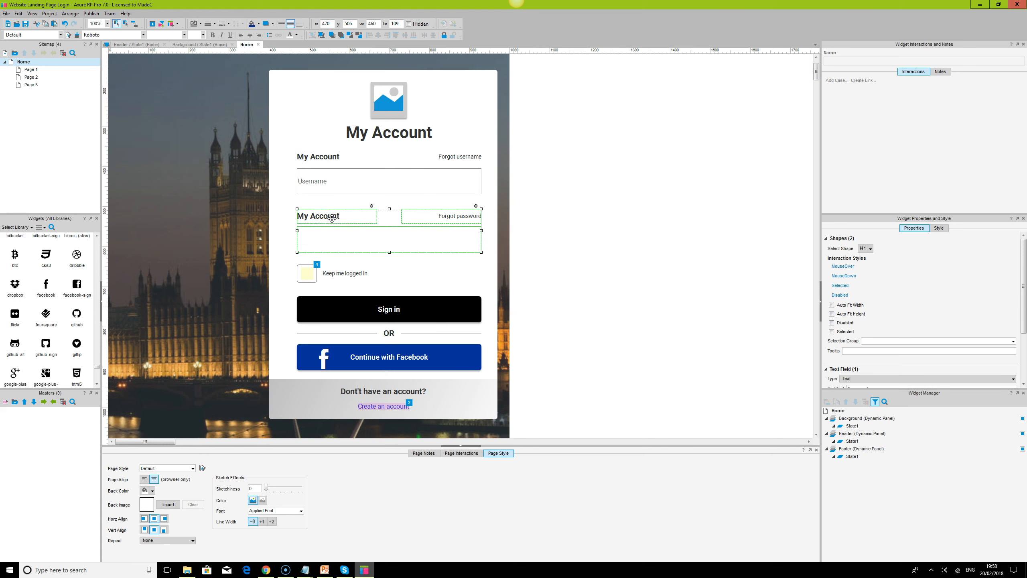
key("Up")
key("Up")
key("Up")
key("Up")
key("Up")
key("Up")
key("Up")
key("Up")
key("Up")
key("Up")
key("Up")
key("Up")
key("Up")
key("Up")
key("Up")
key("Up")
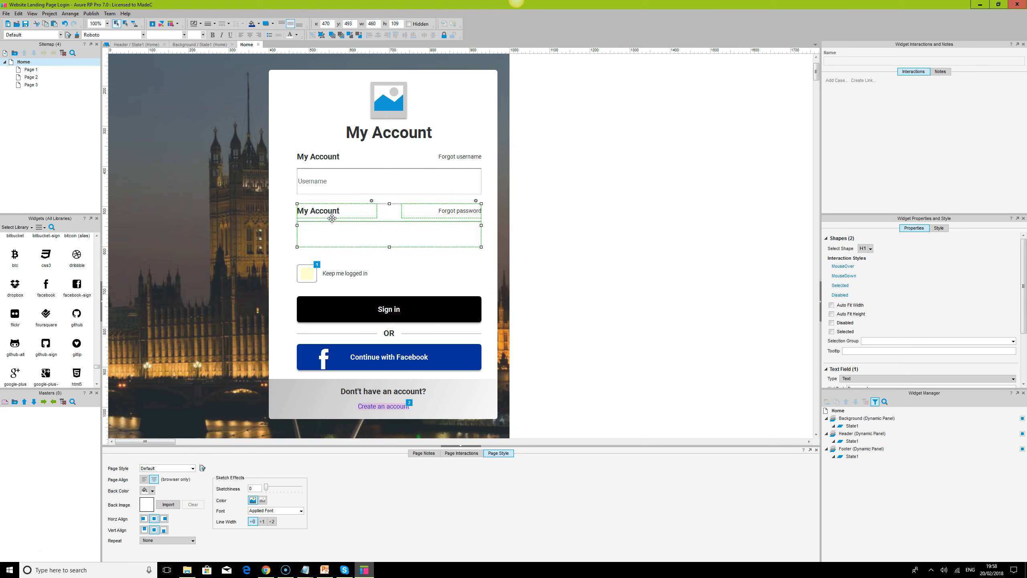
left_click(318, 160, "ctrl")
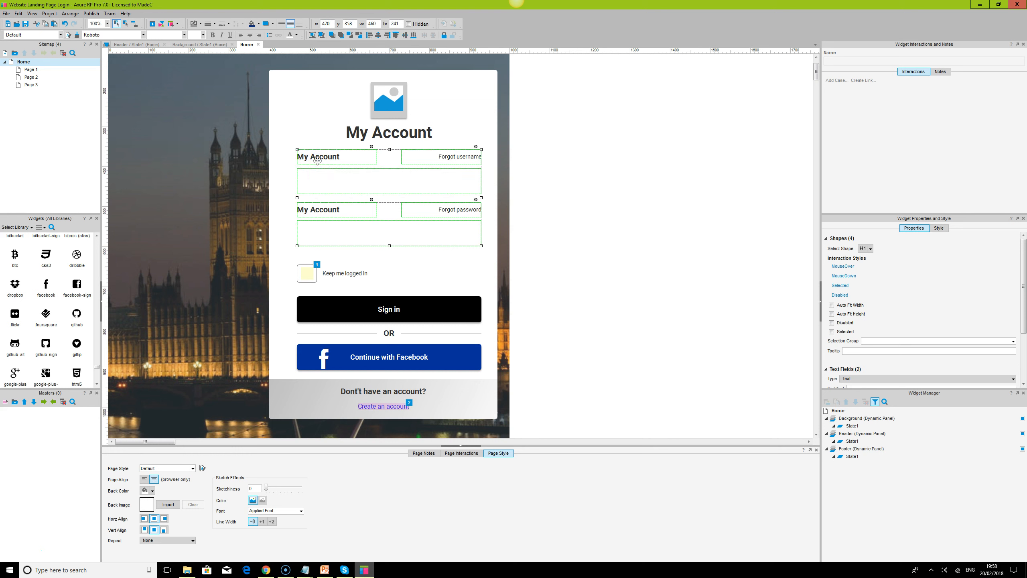
Step: Distribute all the login card's sections vertically, from the image and heading down to the create-account panel
left_click(377, 132)
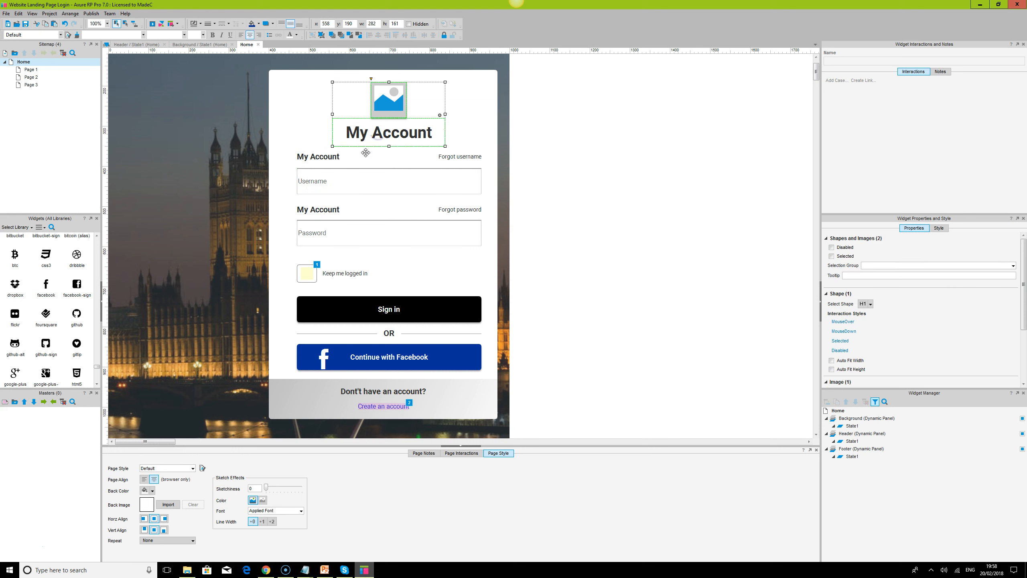
left_click(328, 156, "ctrl")
left_click(377, 311, "ctrl")
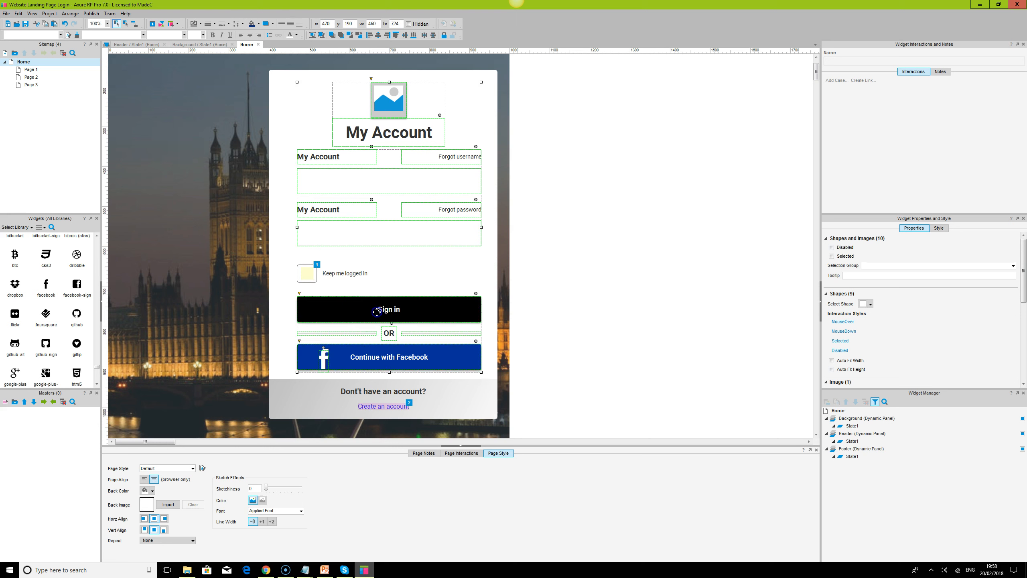
left_click(379, 397, "ctrl")
left_click(307, 273, "ctrl")
left_click(433, 35)
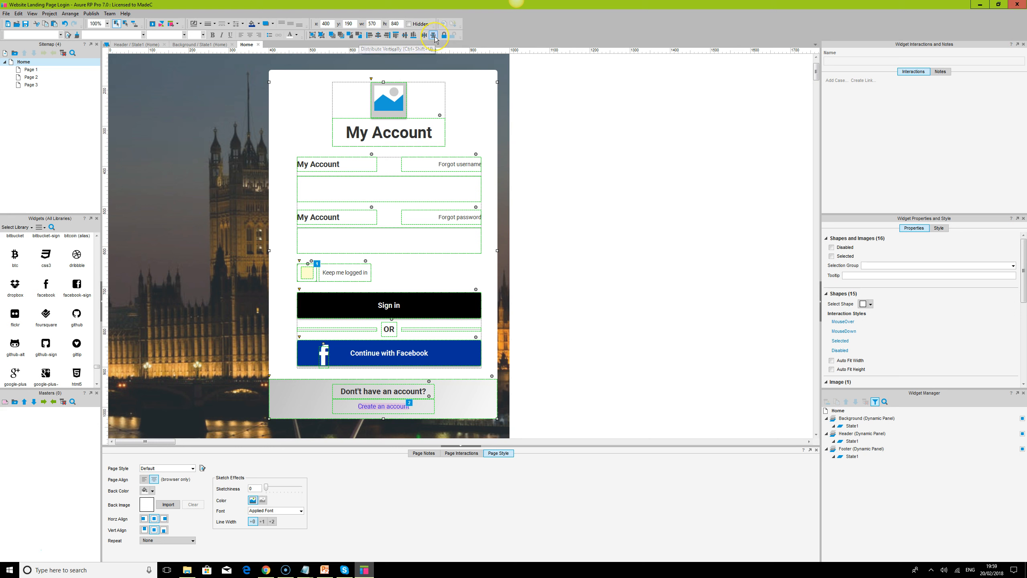
Step: Try to center-align all the card's sections horizontally
left_click(380, 37)
key("ctrl+z")
left_click(643, 210)
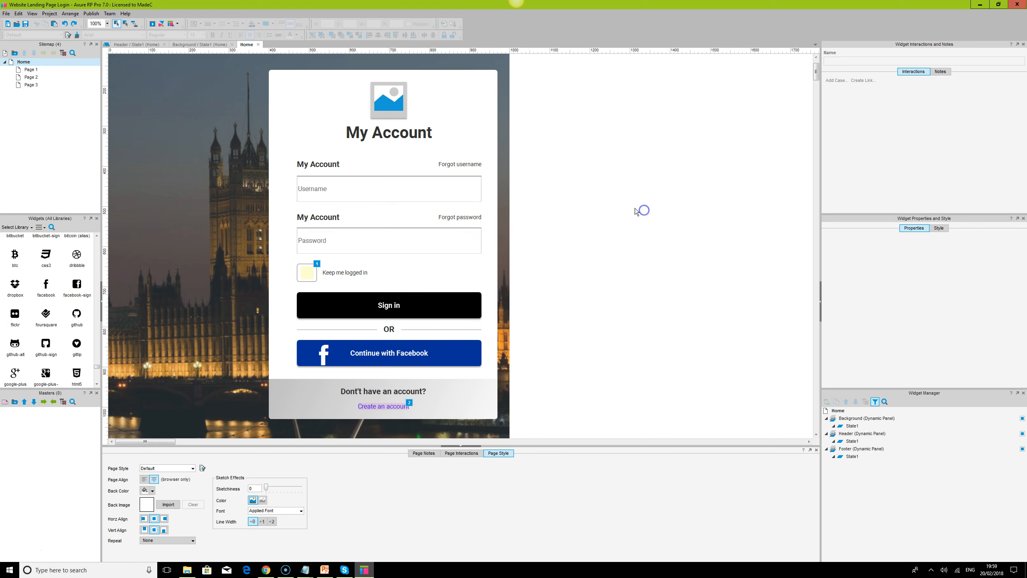
Step: Extend the white login card's top edge upward to y 120, making the card 910 high
left_click(388, 109)
scroll(455, 273, "down", 1)
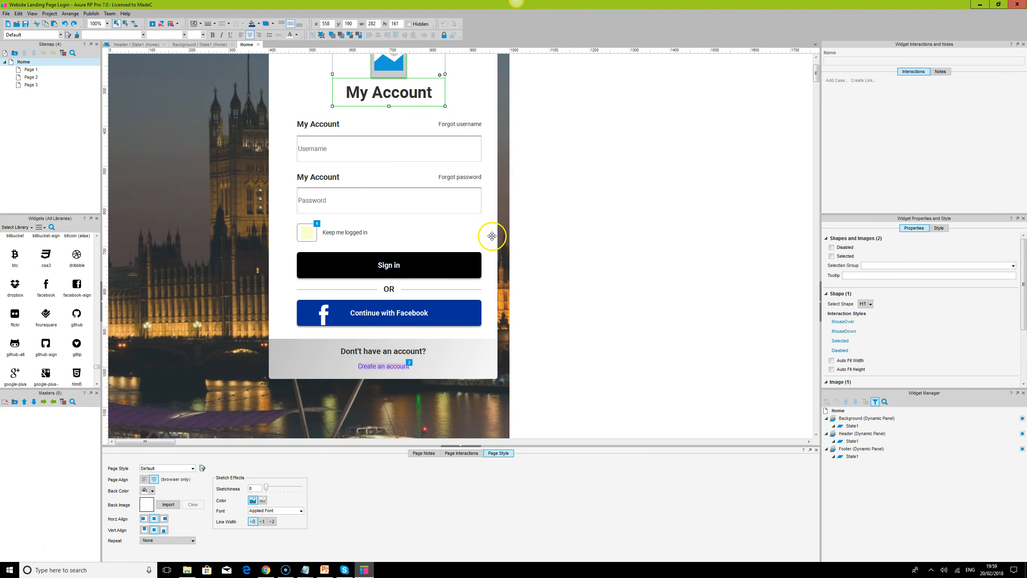
scroll(489, 232, "up", 2)
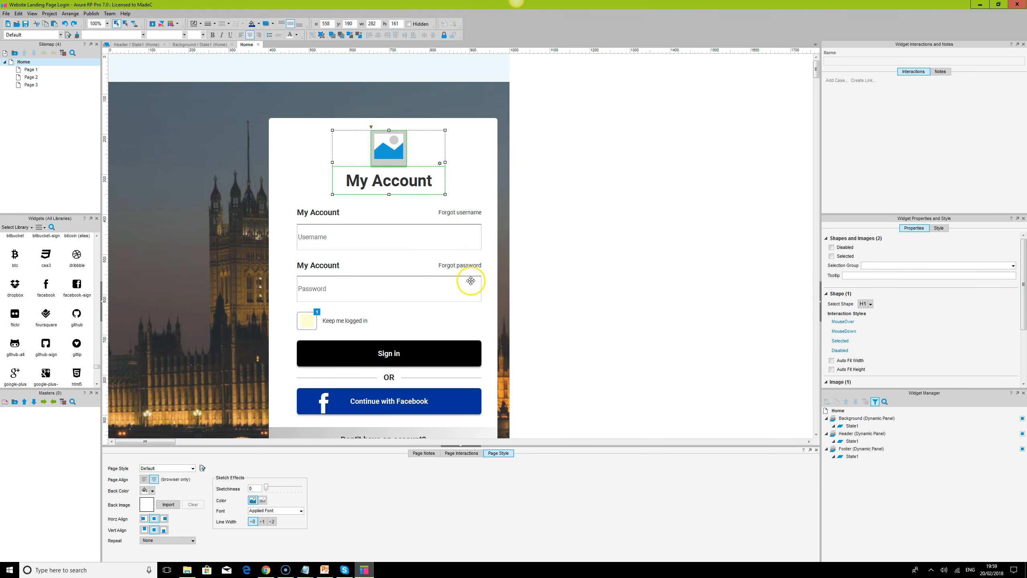
left_click(483, 176)
left_click_drag(389, 118, 384, 104)
Step: Move the grouped image and large "My Account" heading up to y 140, near the card's top edge
left_click(393, 149)
left_click_drag(389, 159, 389, 147)
left_click(525, 191)
left_click(389, 142)
left_click_drag(389, 142, 390, 134)
left_click(610, 181)
Step: Extend the white login card's top edge further up to y 100, making the card 930 high
left_click(406, 106)
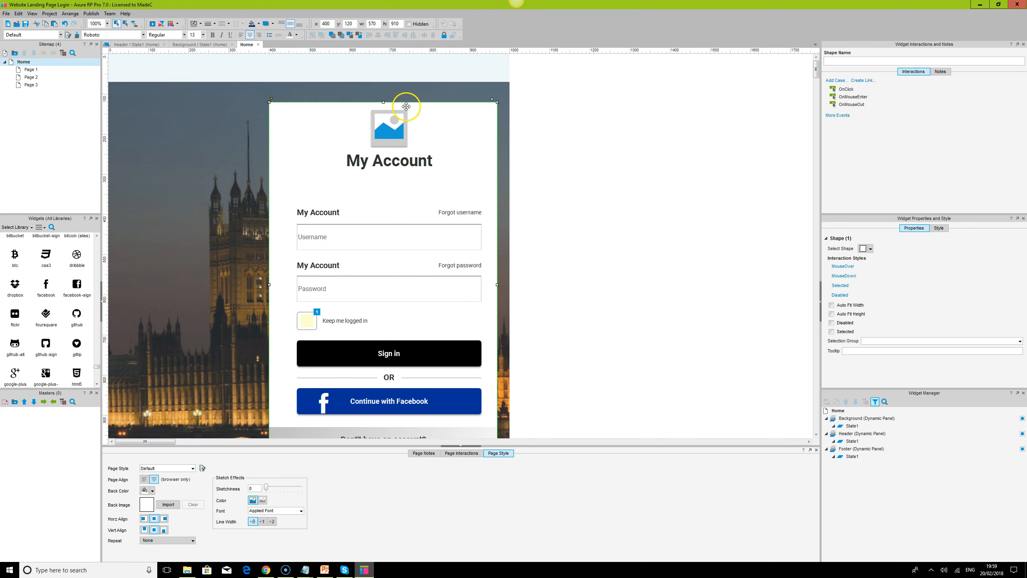
left_click(382, 102)
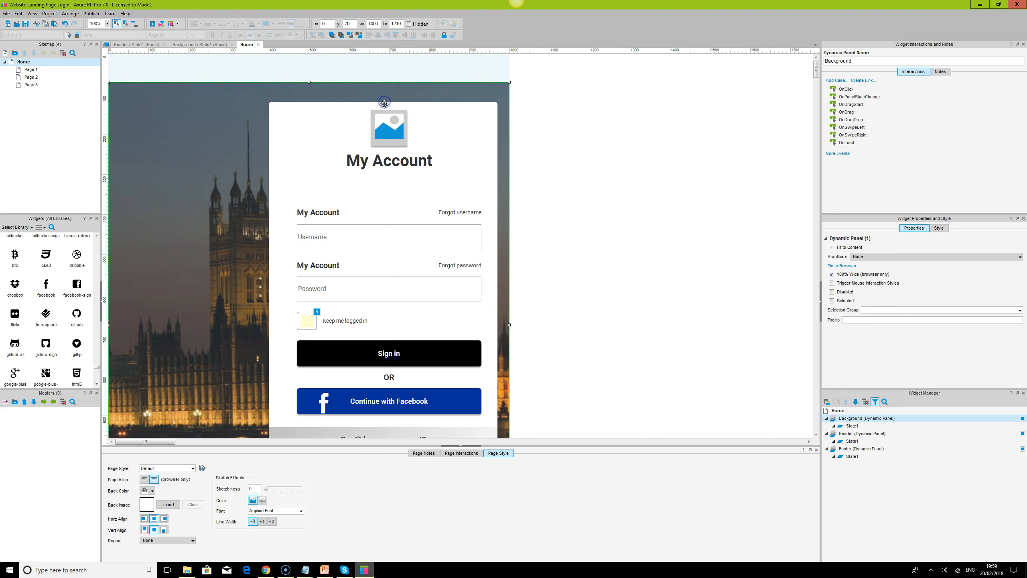
left_click(385, 103)
left_click_drag(384, 102, 386, 96)
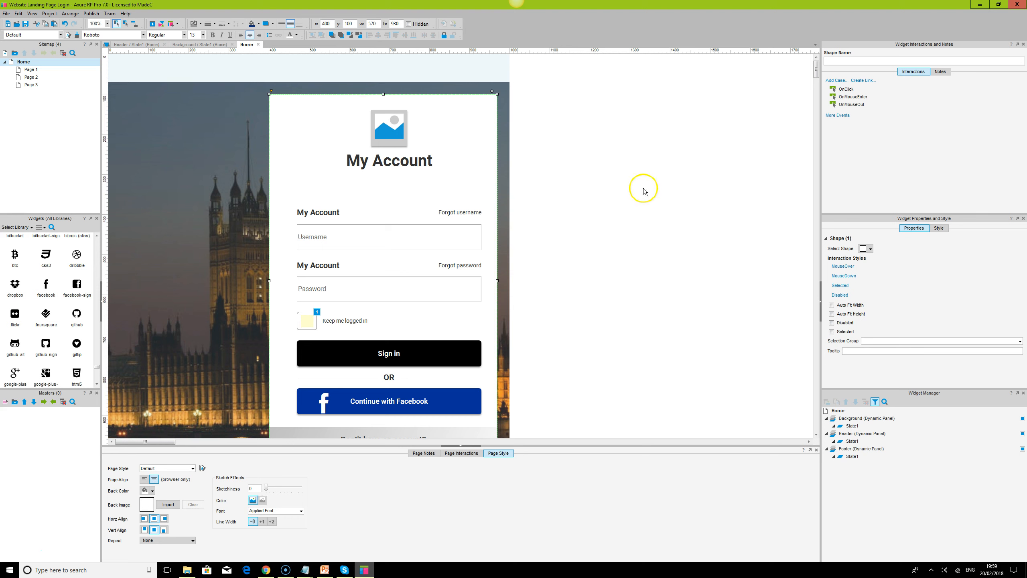
left_click(668, 194)
left_click(389, 138)
left_click(328, 211, "ctrl")
left_click(348, 320, "ctrl")
left_click(603, 321)
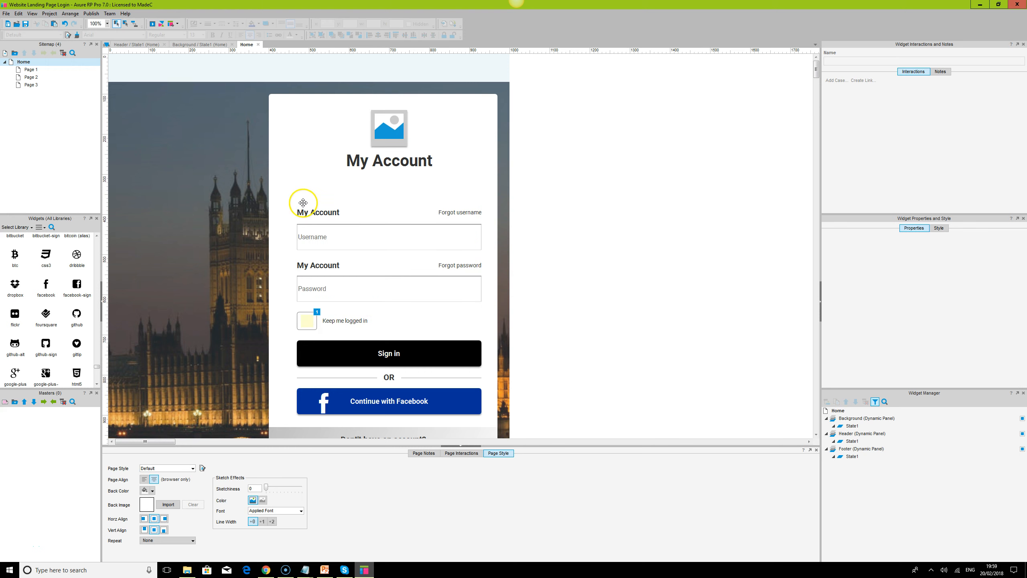
left_click(336, 217)
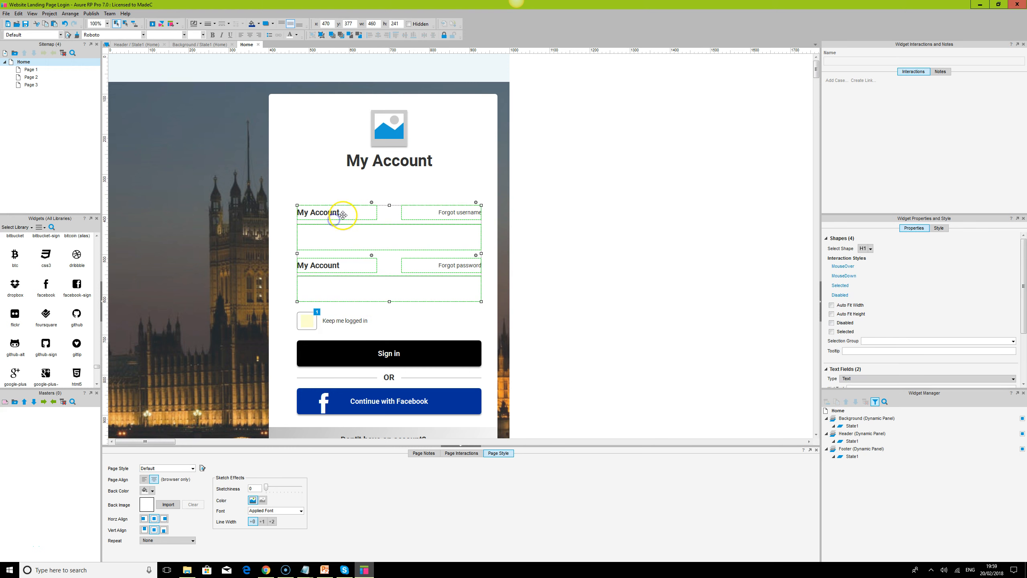
left_click(332, 320)
left_click(353, 353, "ctrl")
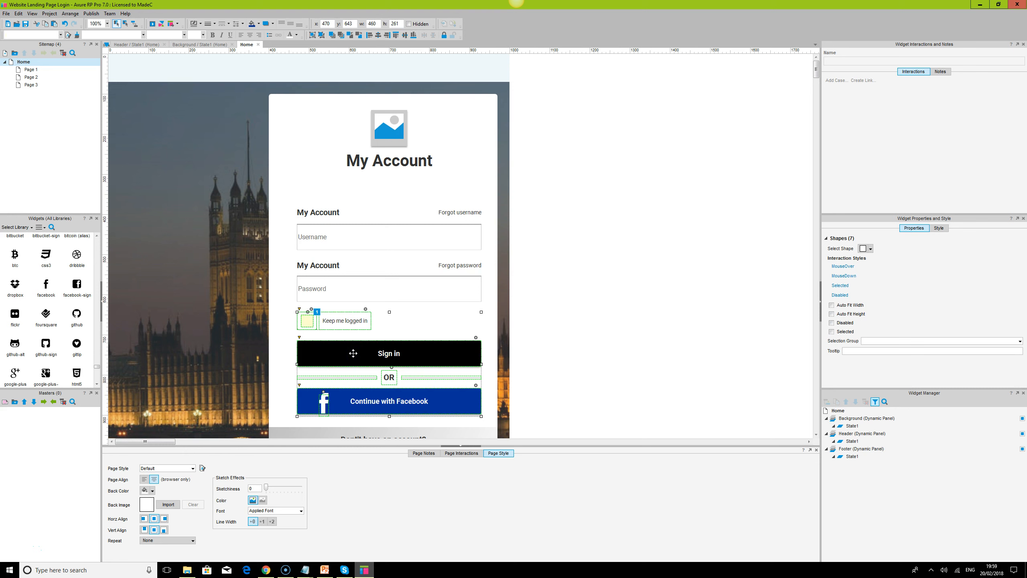
Step: Redistribute the heading group, form fields, "Keep me logged in" row, button group and create-account panel evenly in the vertical direction
left_click(385, 157)
left_click(319, 216, "ctrl")
left_click(320, 320, "ctrl")
left_click(356, 396, "ctrl")
scroll(390, 402, "down", 1)
left_click(389, 402, "ctrl")
left_click(432, 35)
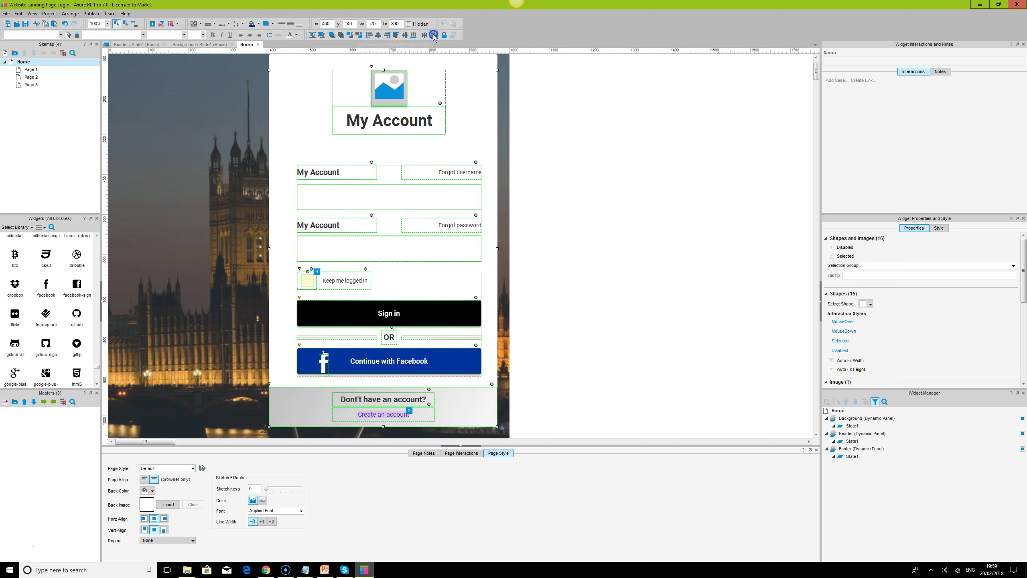
left_click(562, 188)
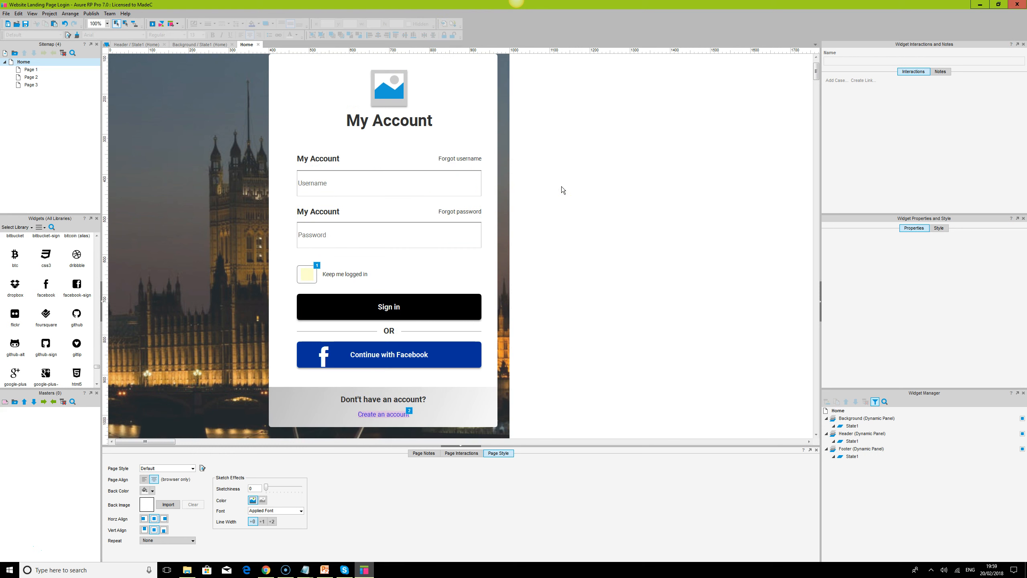
scroll(606, 306, "up", 1)
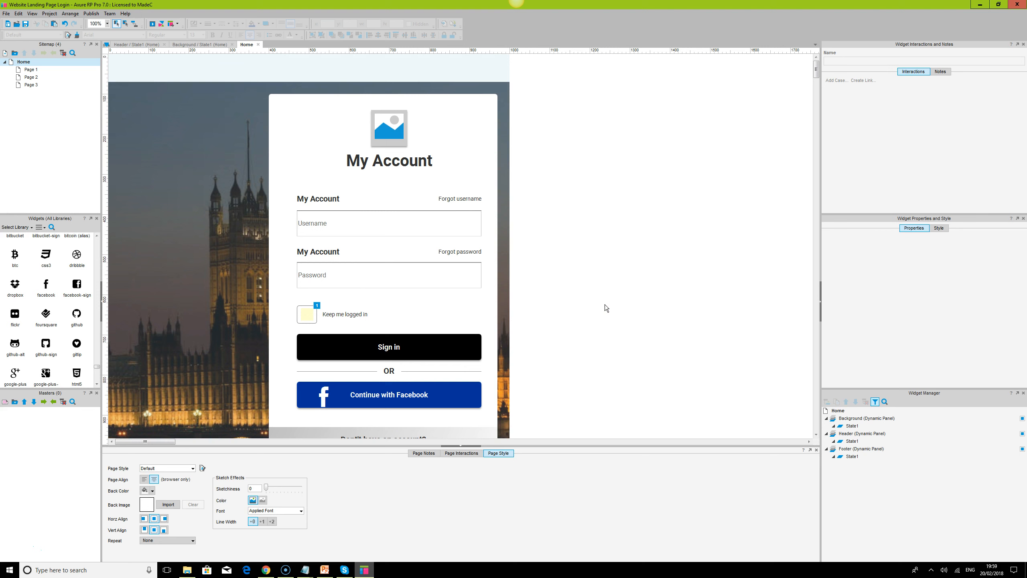
left_click(392, 128)
key("ctrl+a")
left_click(457, 73)
left_click(390, 142)
left_click(322, 204, "ctrl")
left_click(317, 304, "ctrl")
scroll(361, 406, "down", 1)
left_click(360, 406, "ctrl")
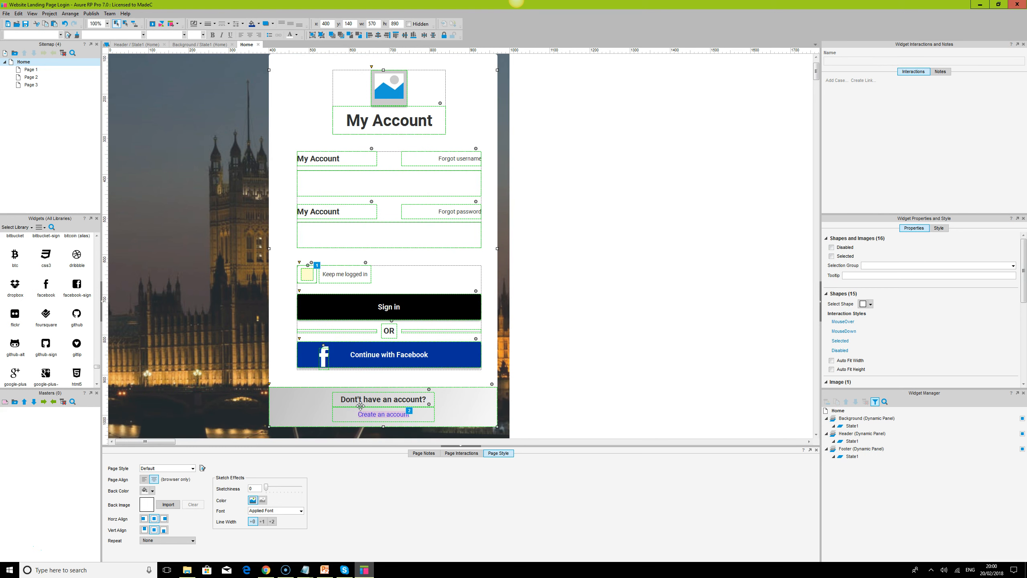
left_click(376, 94)
key("ctrl+a")
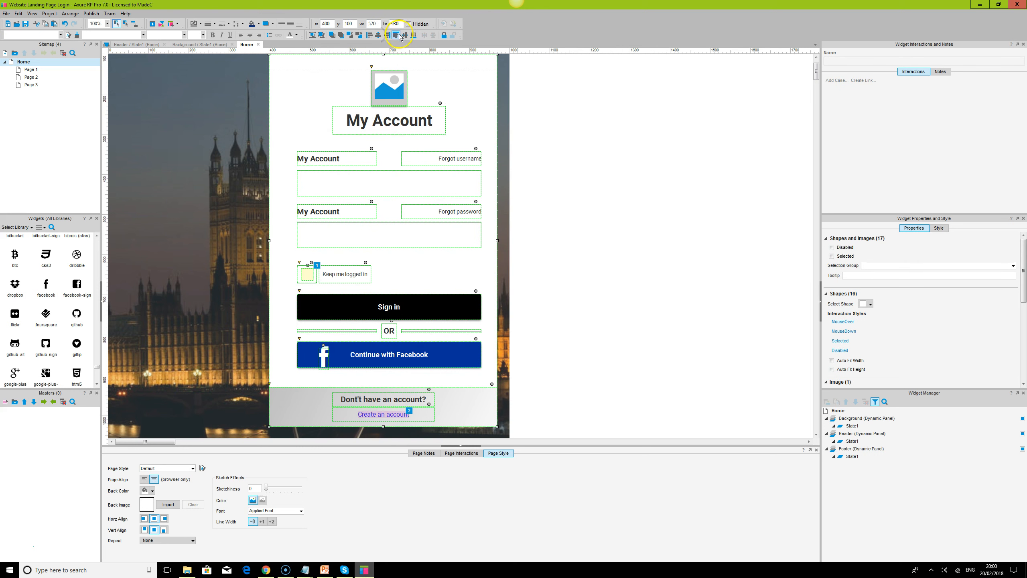
left_click(573, 166)
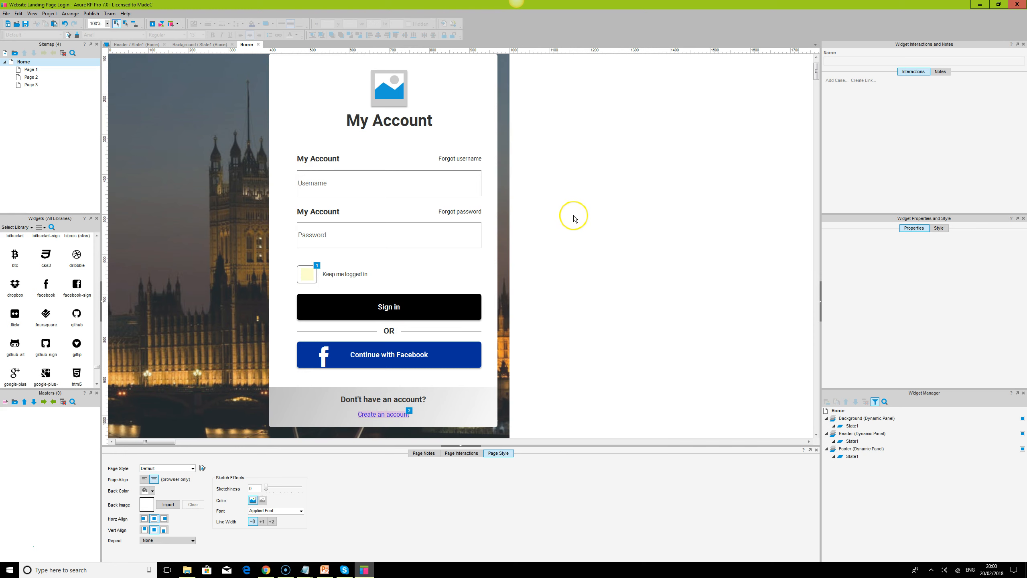
scroll(574, 217, "up", 2)
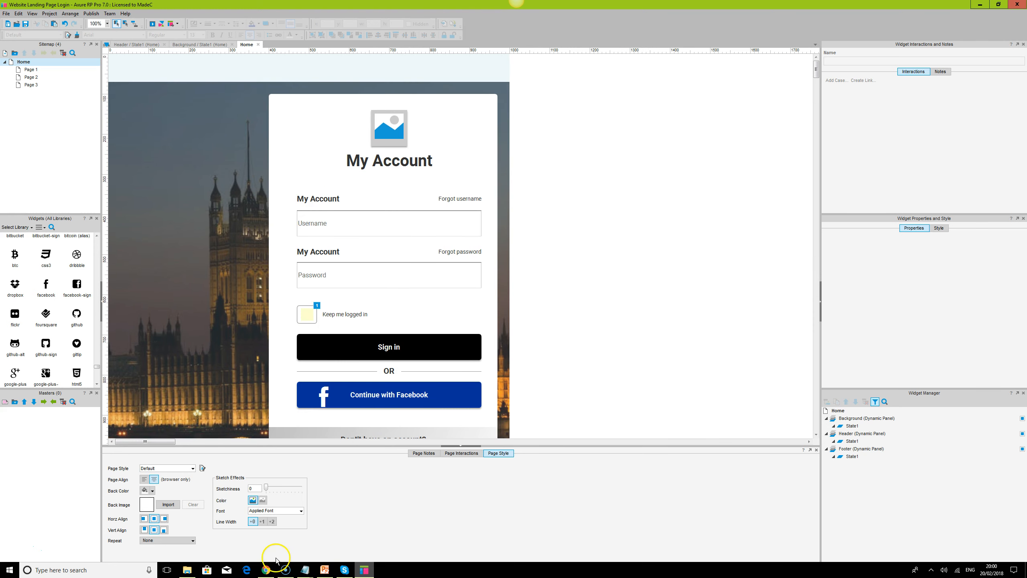
Step: Reload the prototype preview in the browser to check the login card's layout, and return to the Axure design
left_click(267, 568)
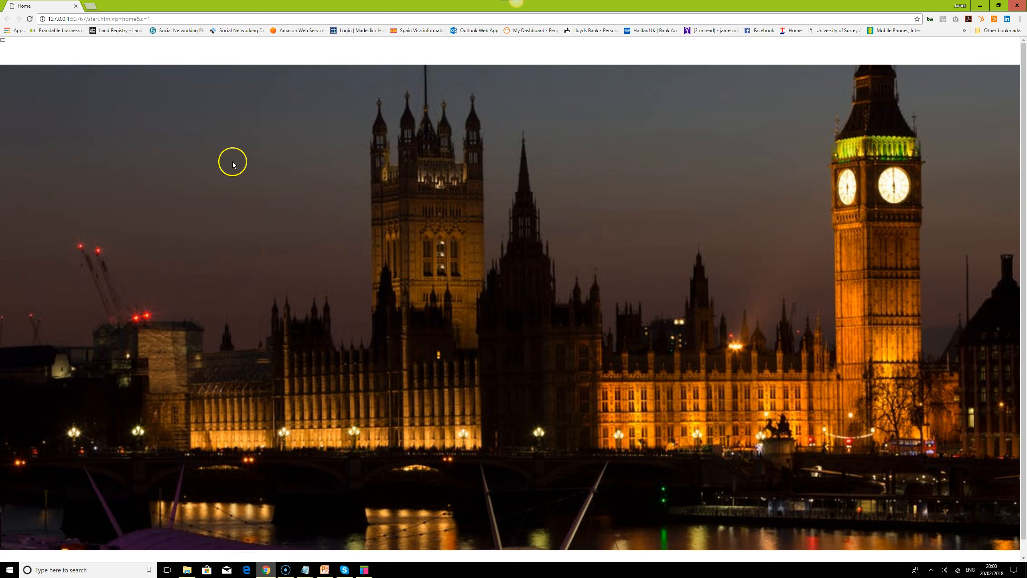
left_click(29, 18)
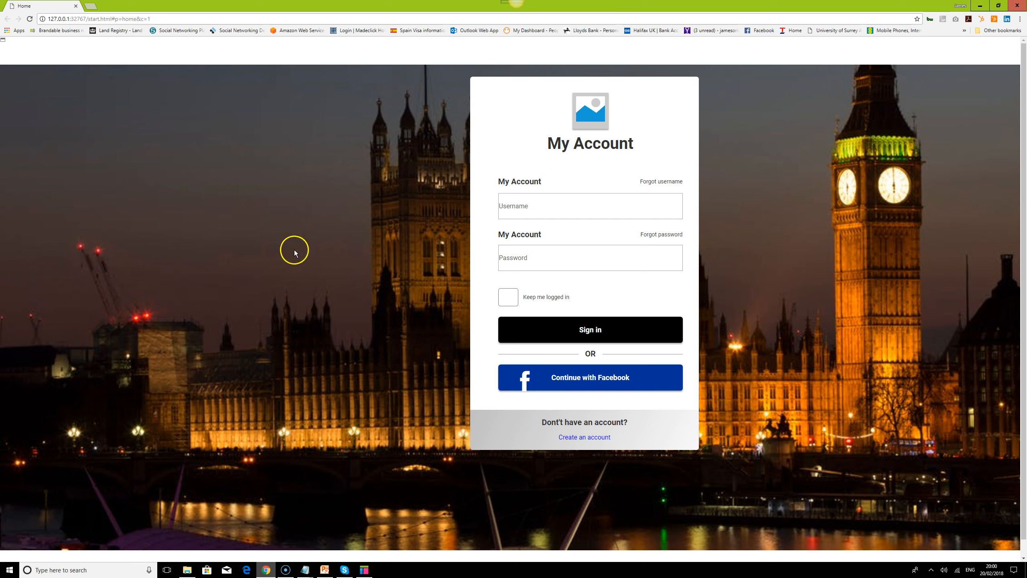
left_click(364, 570)
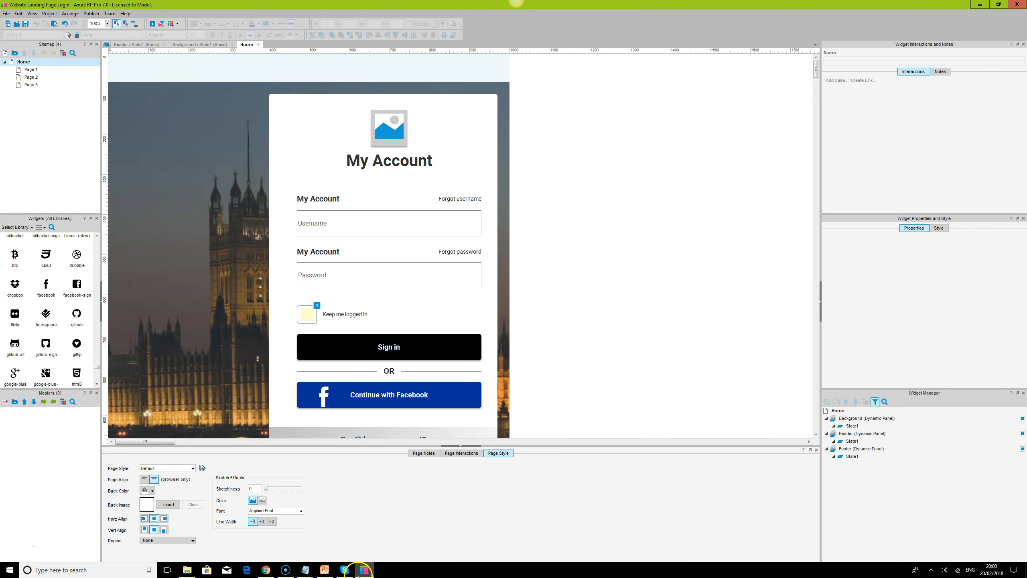
Step: Convert the white card and all its login widgets into one dynamic panel and name it Login
left_click(462, 165)
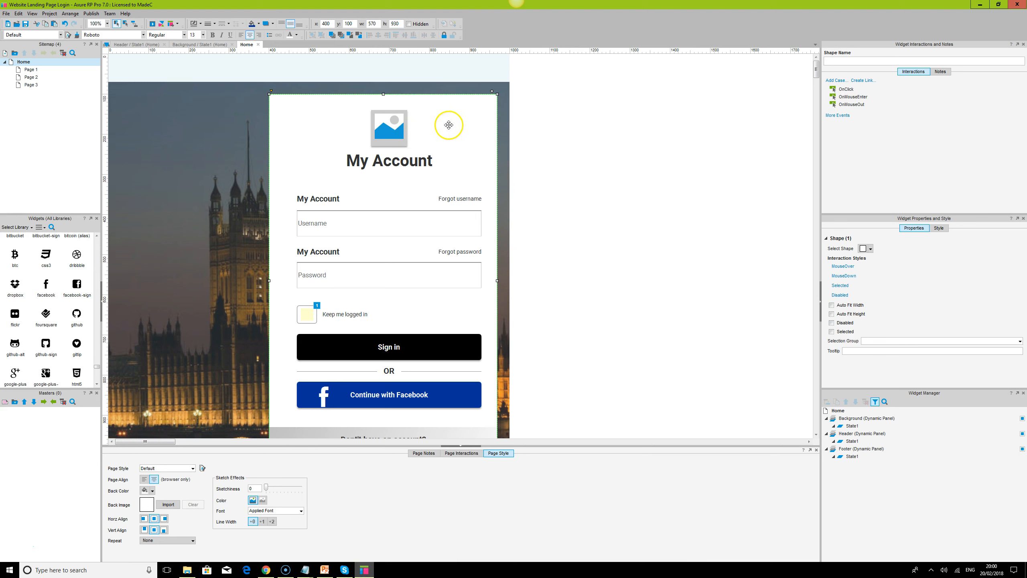
key("ctrl+a")
right_click(395, 128)
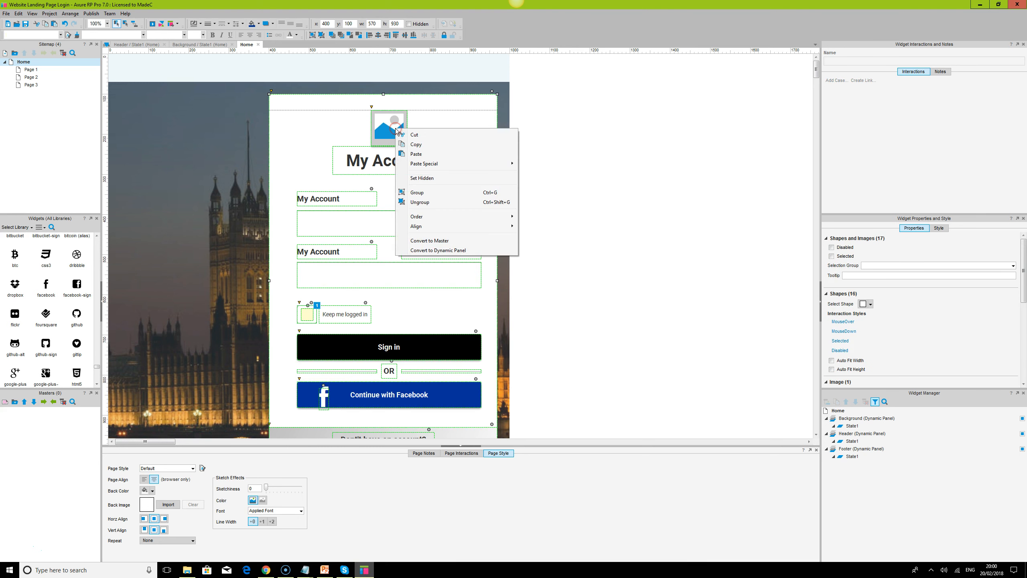
left_click(453, 252)
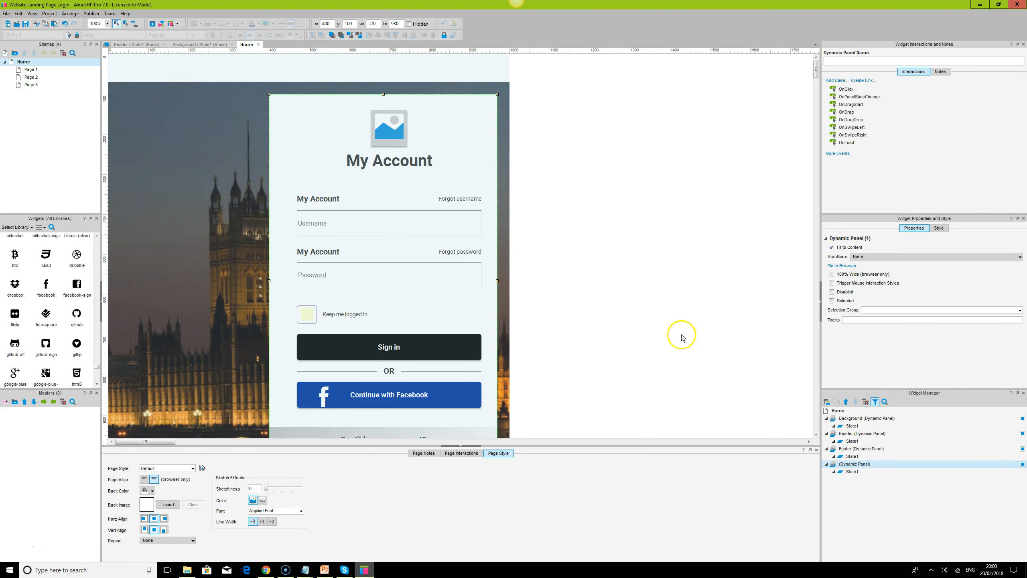
left_click(862, 465)
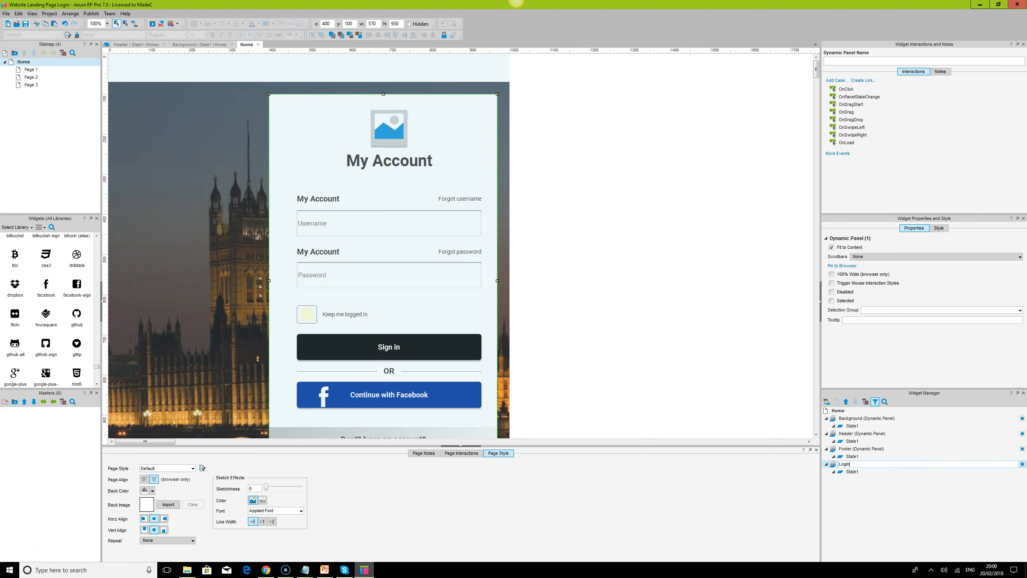
left_click(606, 259)
Step: Pin the Login panel to the browser window's right side with margin 50 and turn off keeping it in front
left_click(392, 208)
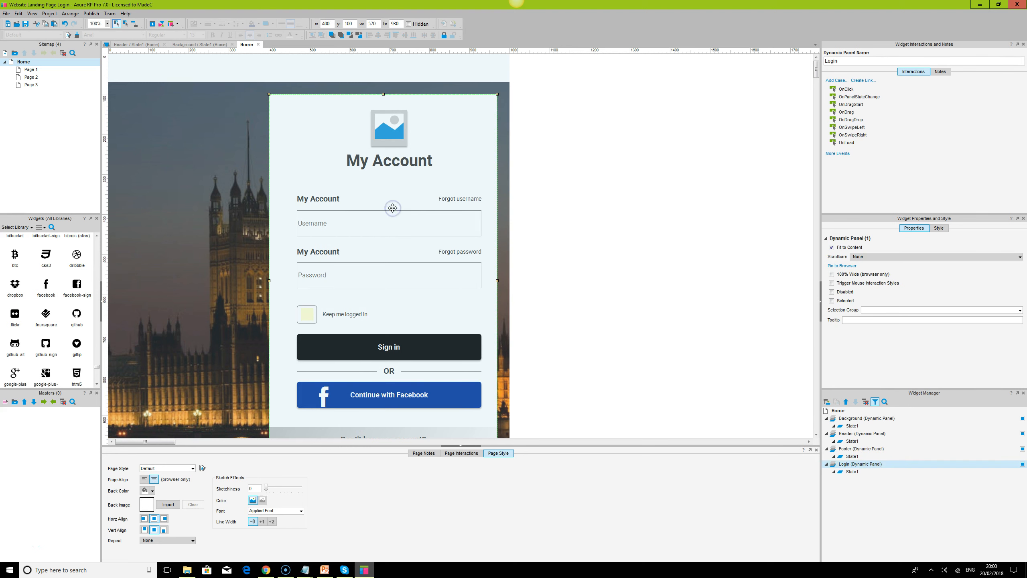
left_click(842, 266)
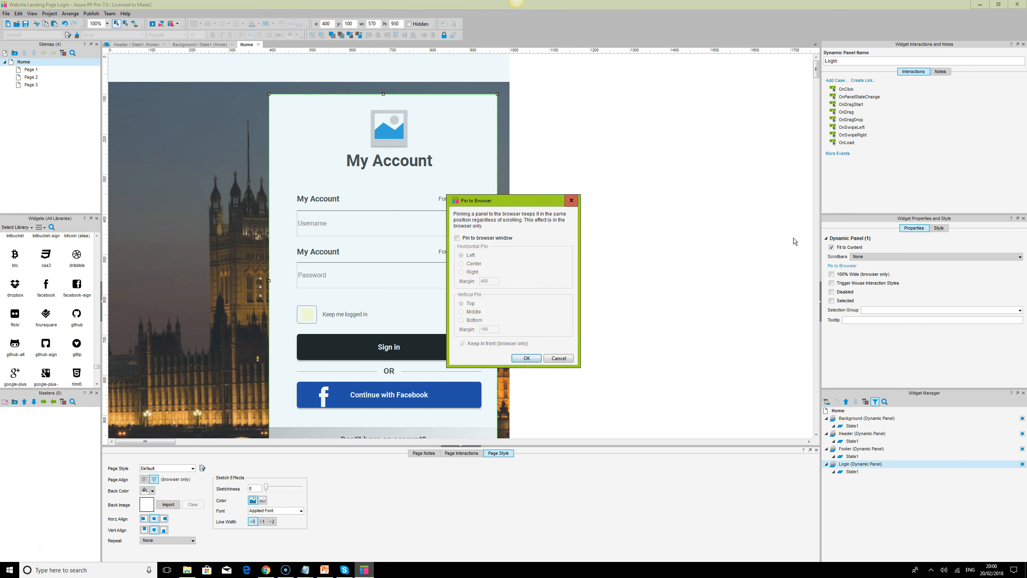
left_click(457, 238)
left_click(462, 272)
left_click(485, 281)
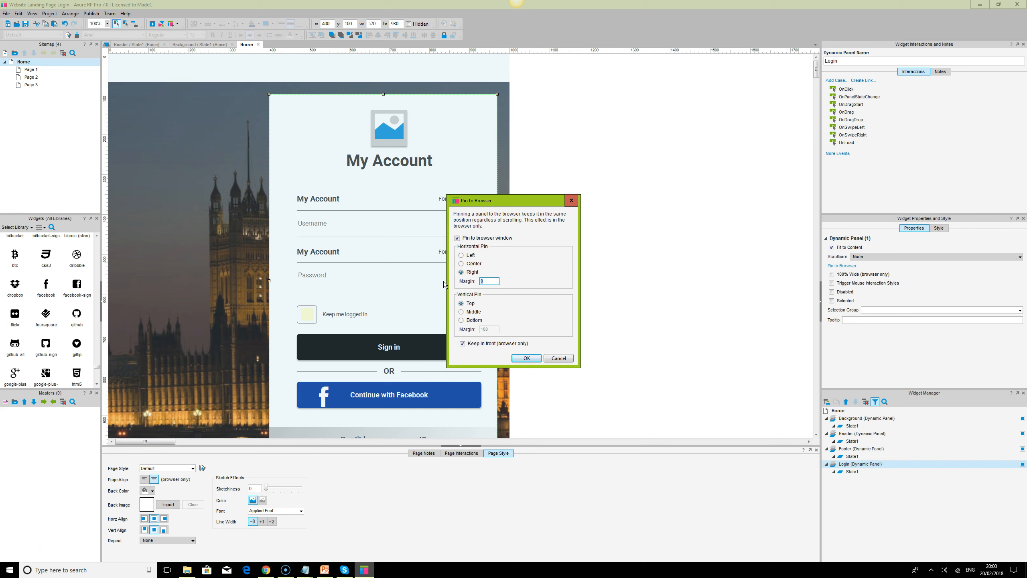
left_click(462, 344)
left_click(521, 359)
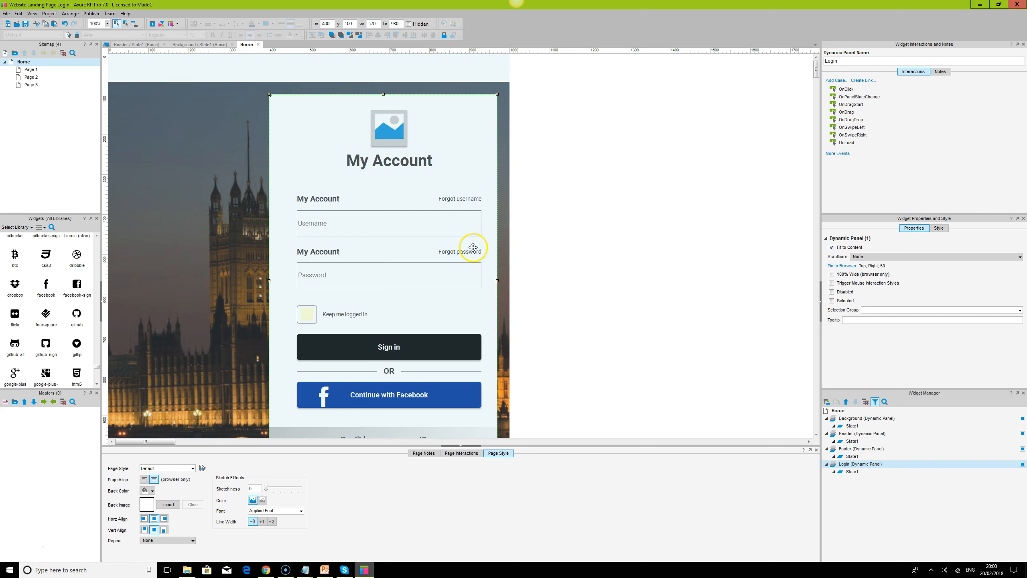
Step: Reload the browser preview to check the Login panel's pinned position, and return to the Axure design
left_click(266, 570)
left_click(30, 23)
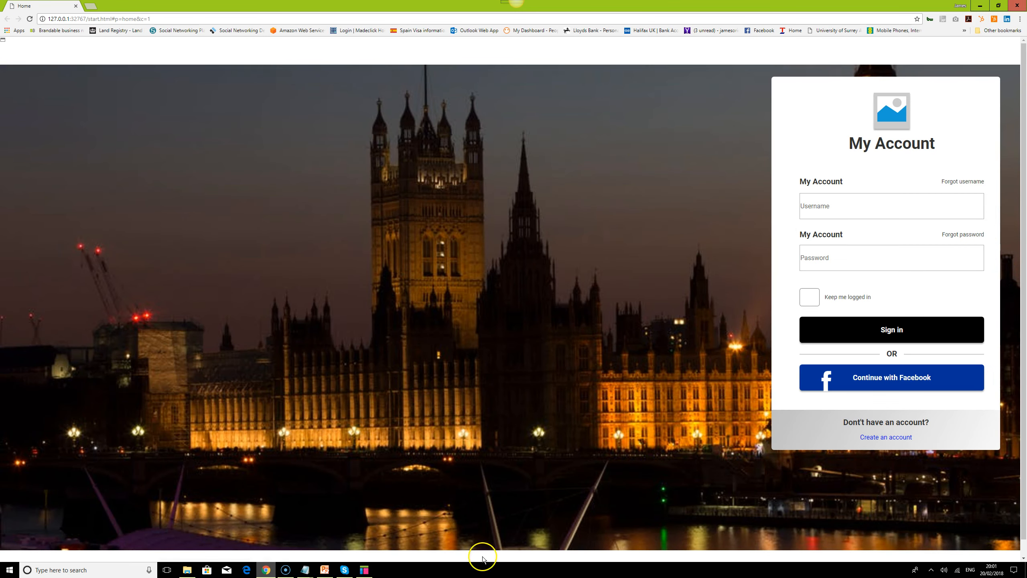
left_click(364, 570)
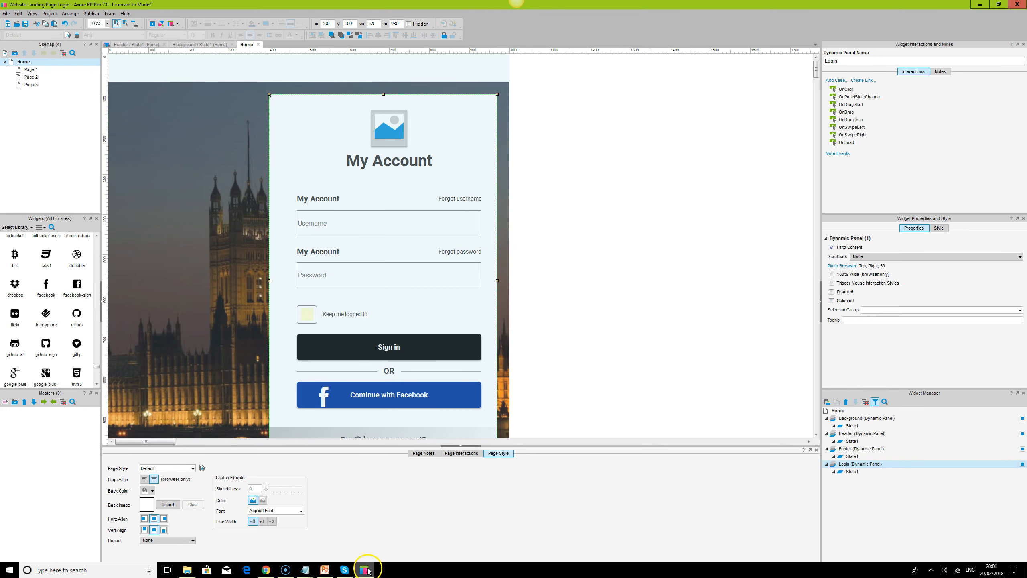
Step: Set the Login panel's right pin margin to 250
left_click(848, 267)
left_click(452, 282)
type("250")
key("Return")
Step: Refresh the browser preview to check the Login panel with its wider right margin, and return to Axure
key("F5")
left_click(30, 19)
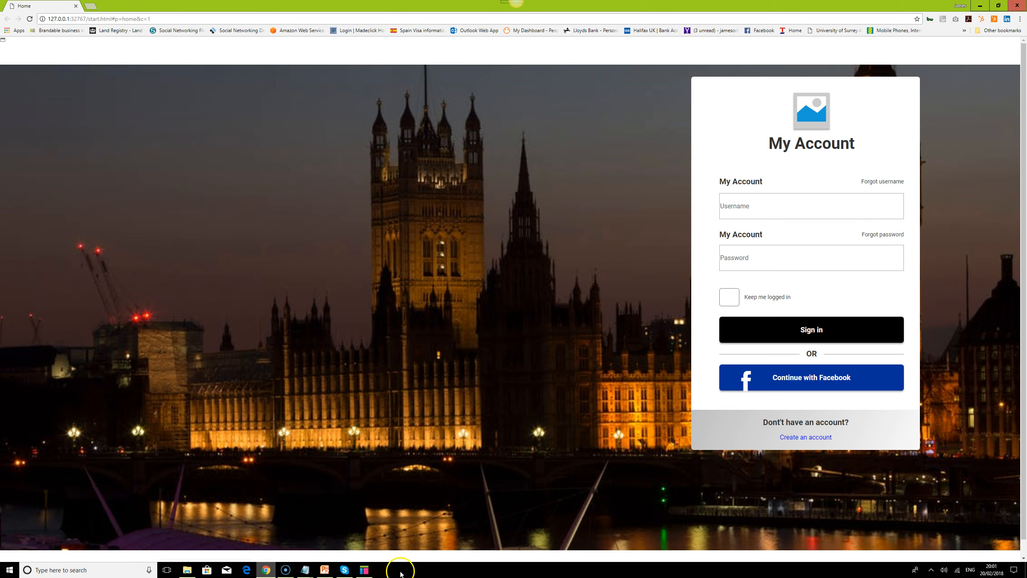
left_click(364, 570)
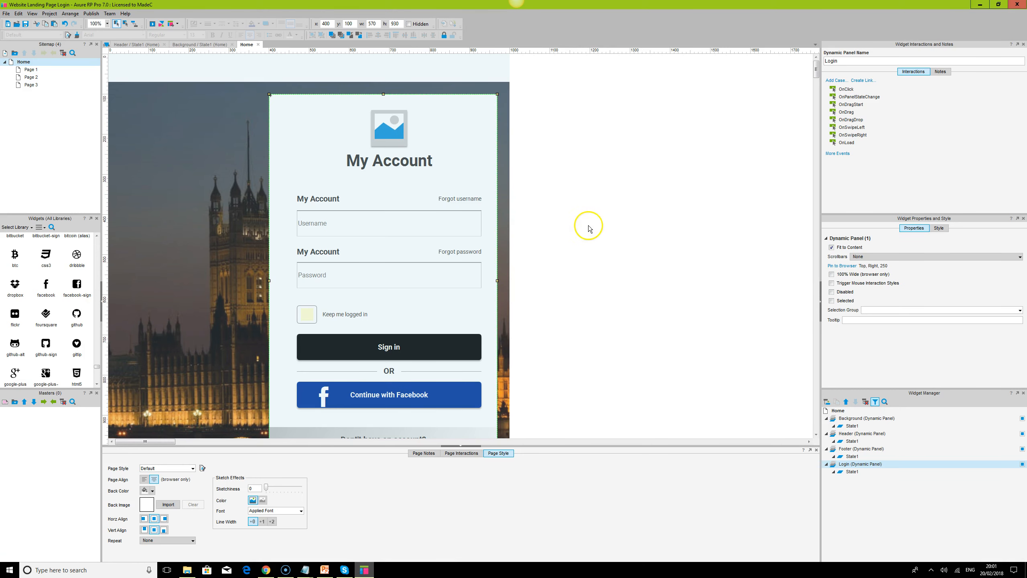
left_click(833, 266)
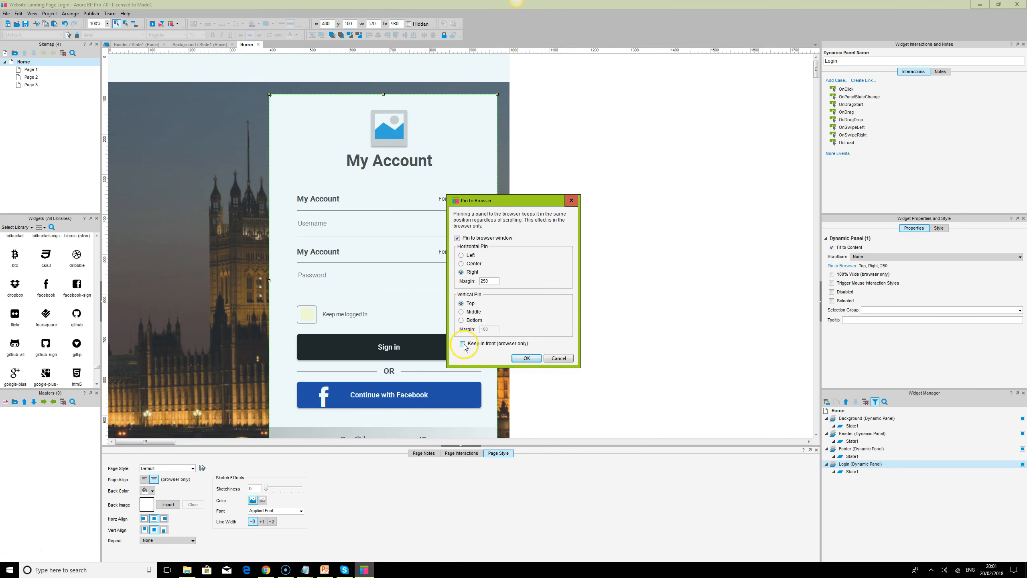
left_click(462, 311)
left_click(462, 304)
left_click(526, 358)
Step: Move the Login panel down to y 182
left_click(401, 141)
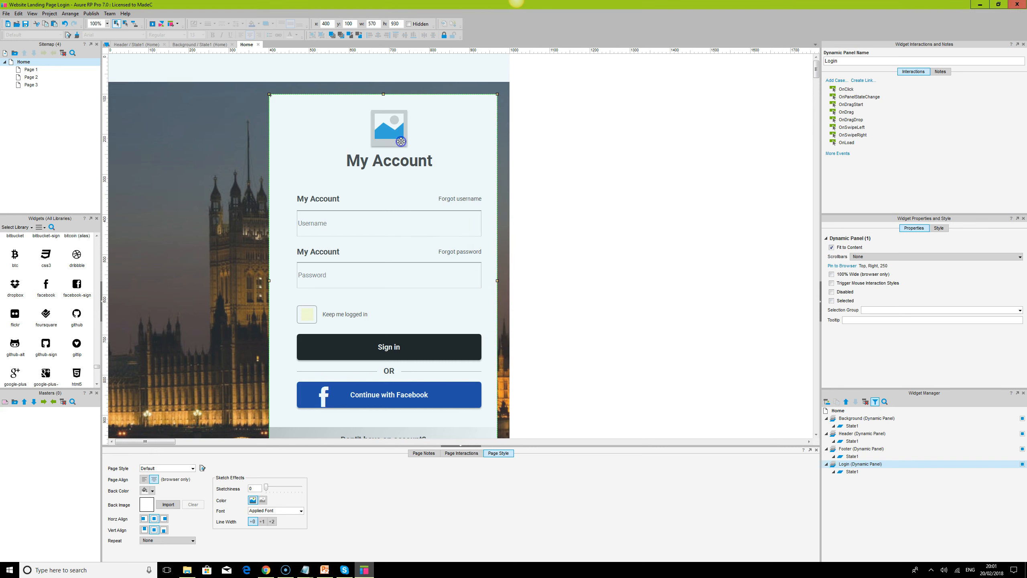
key("Down")
key("Down")
key("Down")
key("Down")
key("Down")
key("Down")
key("Down")
key("Down")
key("Down")
key("Down")
key("Down")
key("Down")
key("Down")
key("Down")
key("Down")
key("Down")
key("Down")
key("Down")
key("Down")
key("Down")
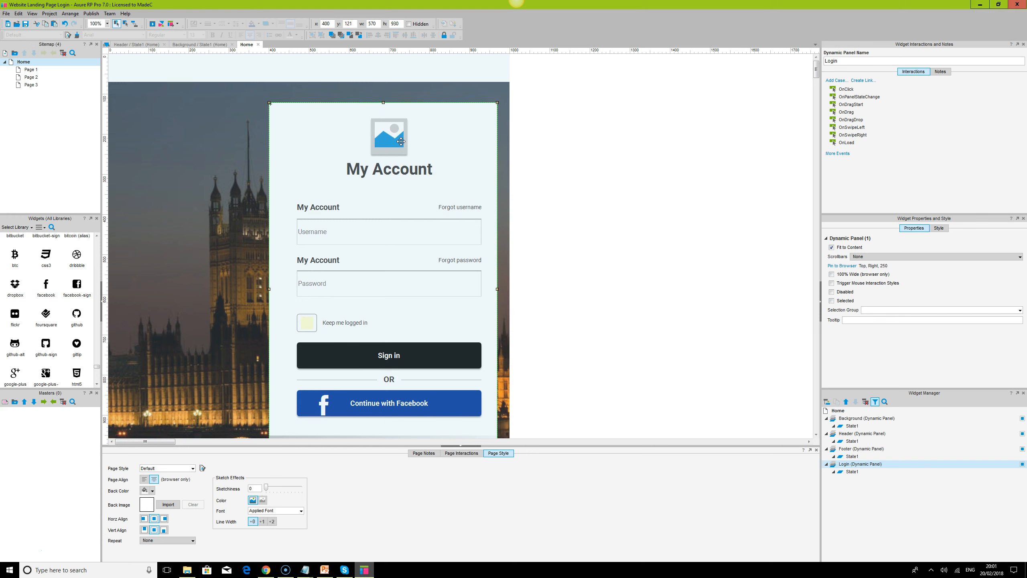
key("Down")
key("Down")
key("Down")
key("Down")
key("Down")
key("Down")
key("Down")
key("Down")
key("Down")
key("Down")
key("Down")
key("Down")
key("Down")
key("Down")
key("Down")
key("Down")
key("Down")
key("Down")
key("Down")
key("Down")
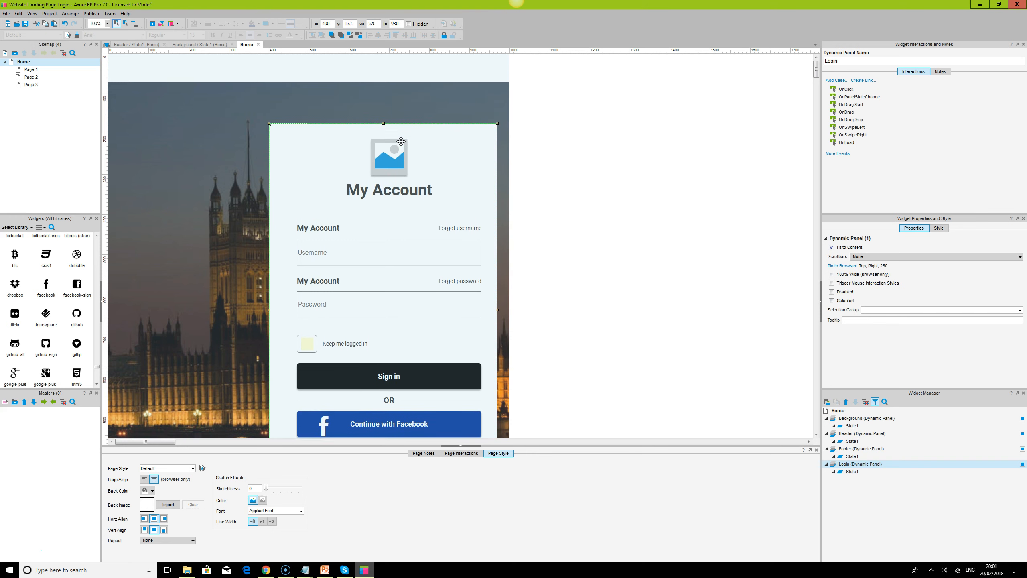
Step: Reload the browser preview, try the Username and Password fields in the lowered login card, and return to Axure
left_click(266, 570)
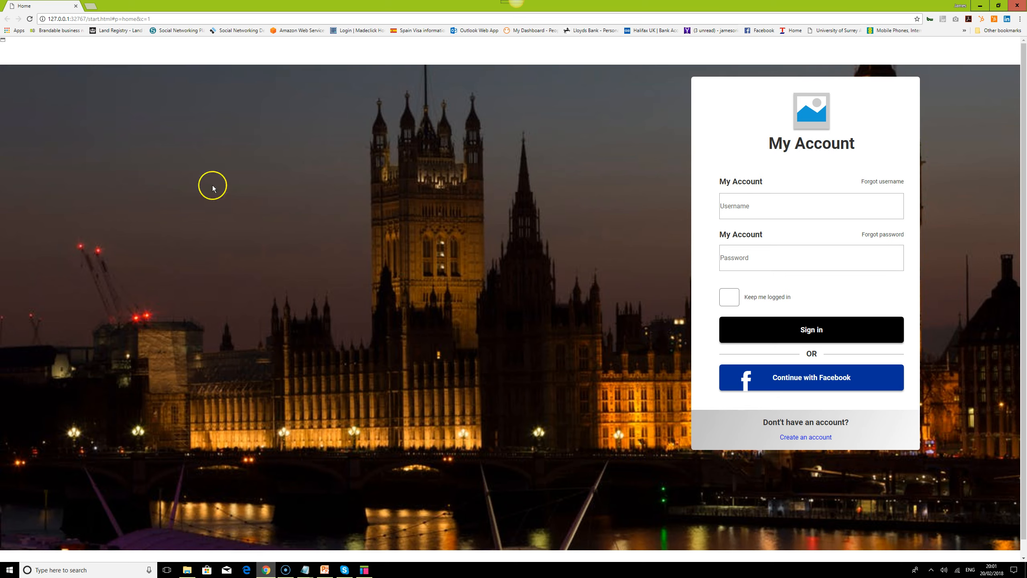
left_click(29, 19)
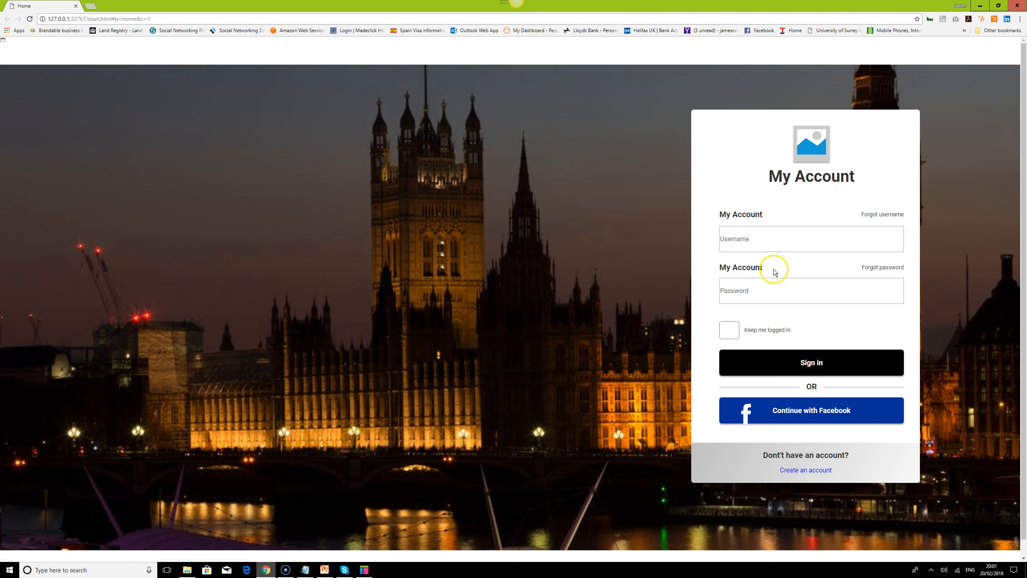
left_click(781, 238)
left_click(771, 293)
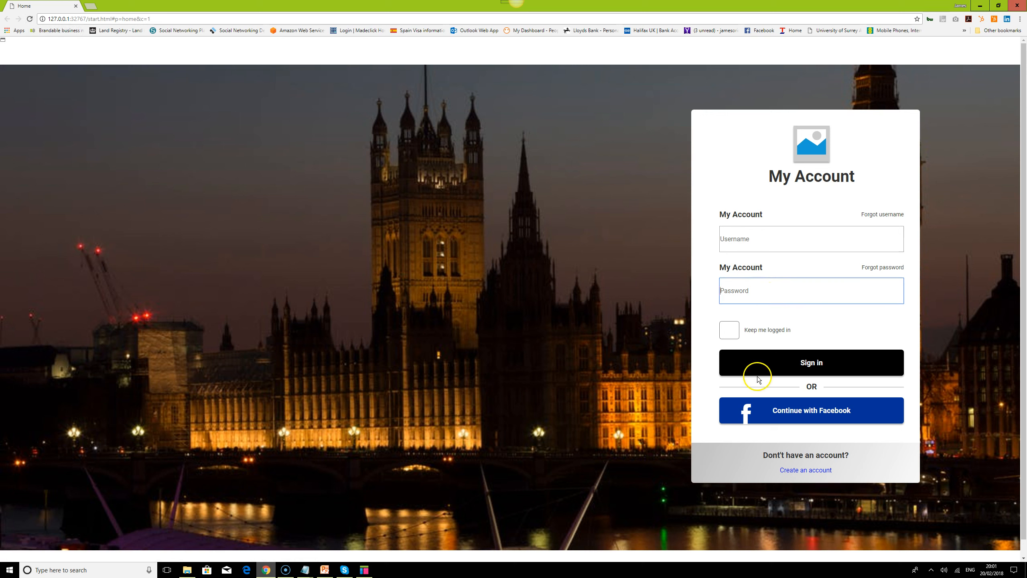
left_click(364, 570)
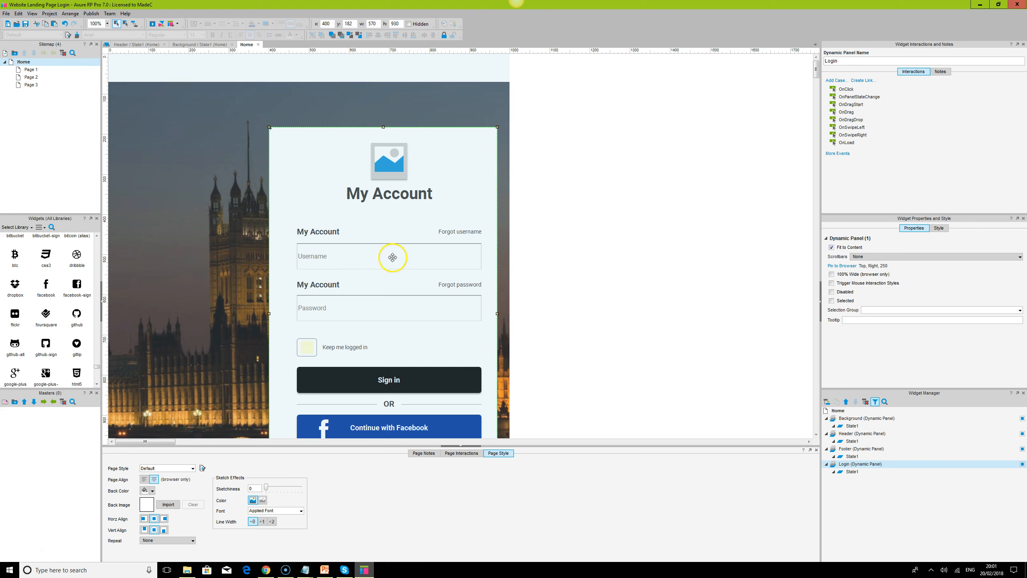
Step: In the Login panel's State1, add a 460-wide horizontal line at x 70, y 345 along the Username field's lower edge
double_click(852, 471)
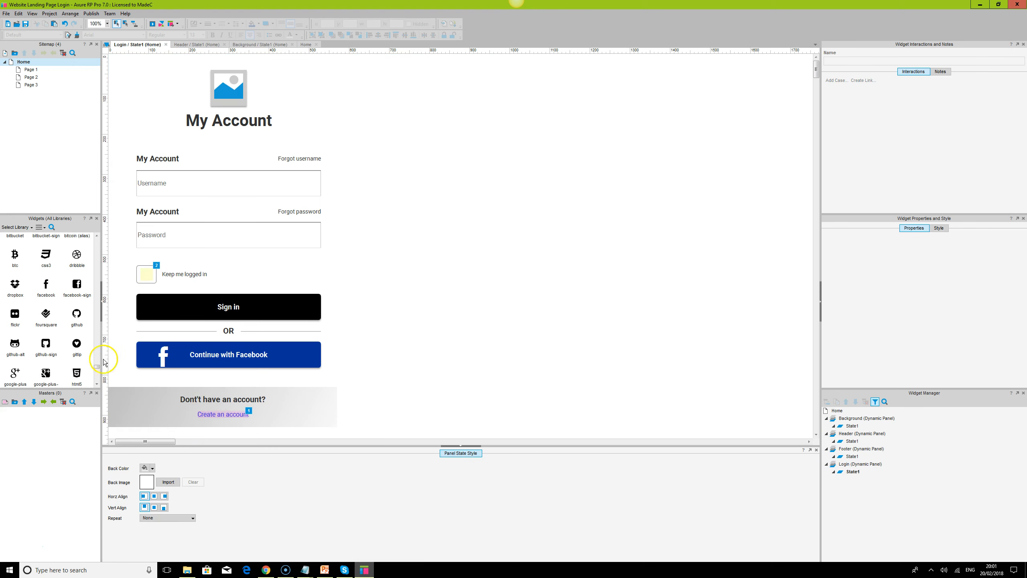
scroll(94, 287, "up", 1)
scroll(94, 286, "up", 10)
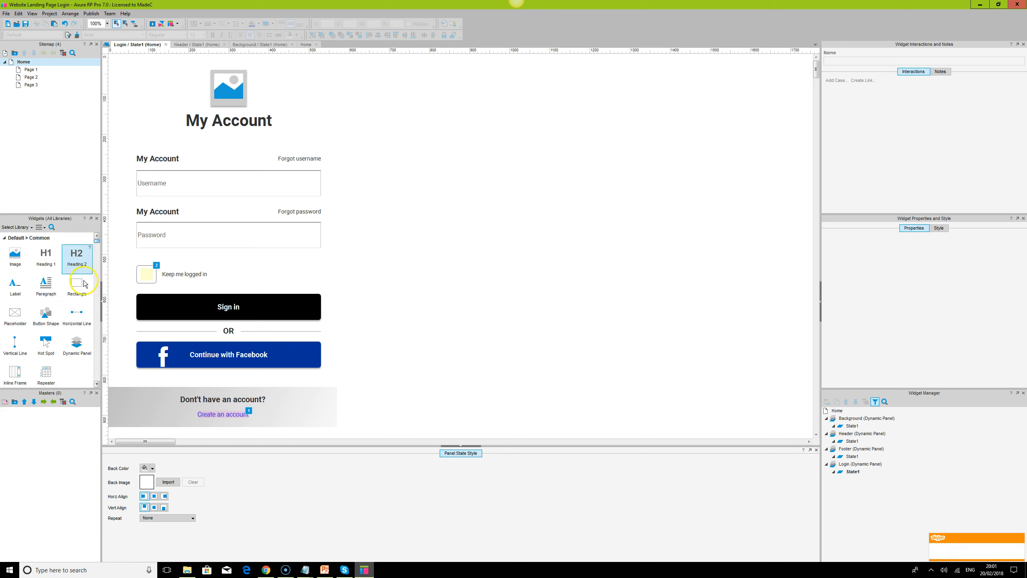
left_click(78, 316)
left_click_drag(77, 315, 138, 195)
left_click_drag(217, 195, 321, 197)
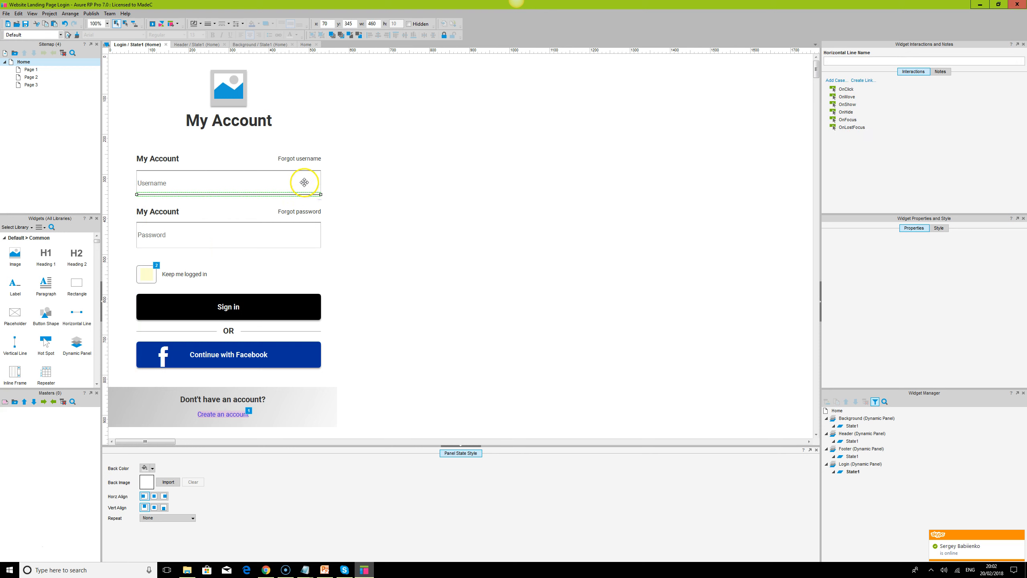
Step: Move the line under the Username field down to y 347
key("ctrl+a")
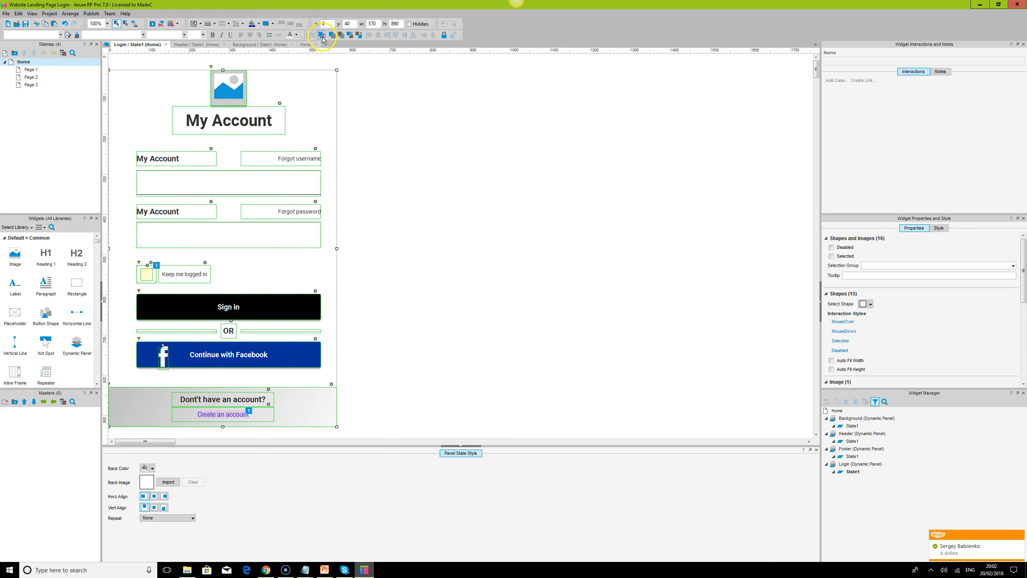
left_click(237, 161)
left_click(233, 187)
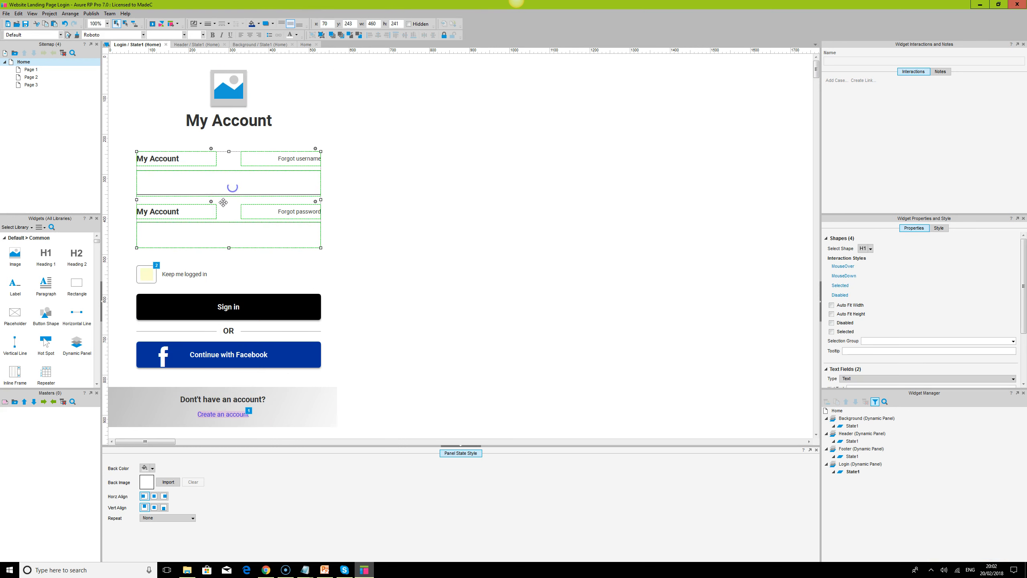
left_click(226, 195)
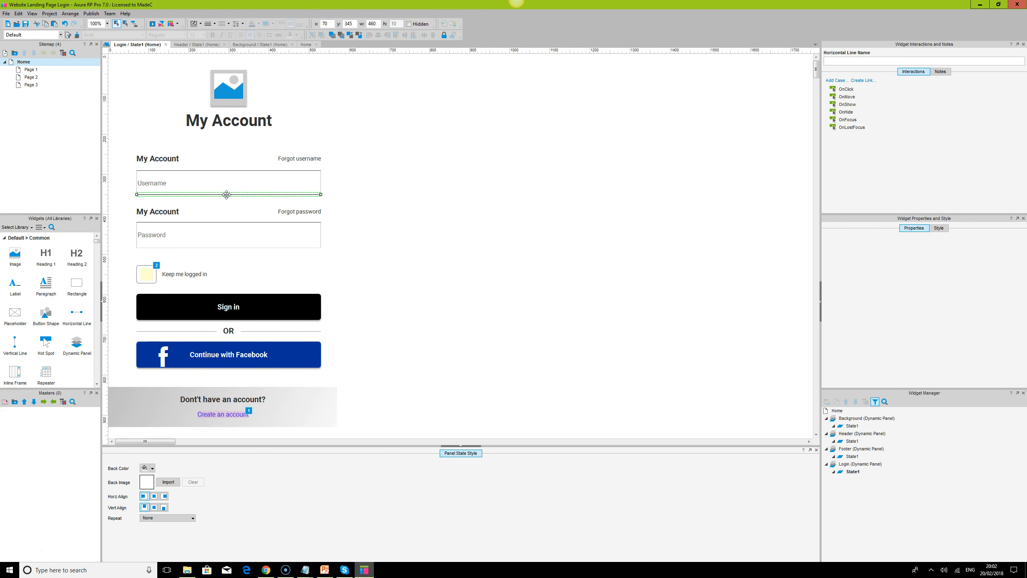
left_click(413, 202)
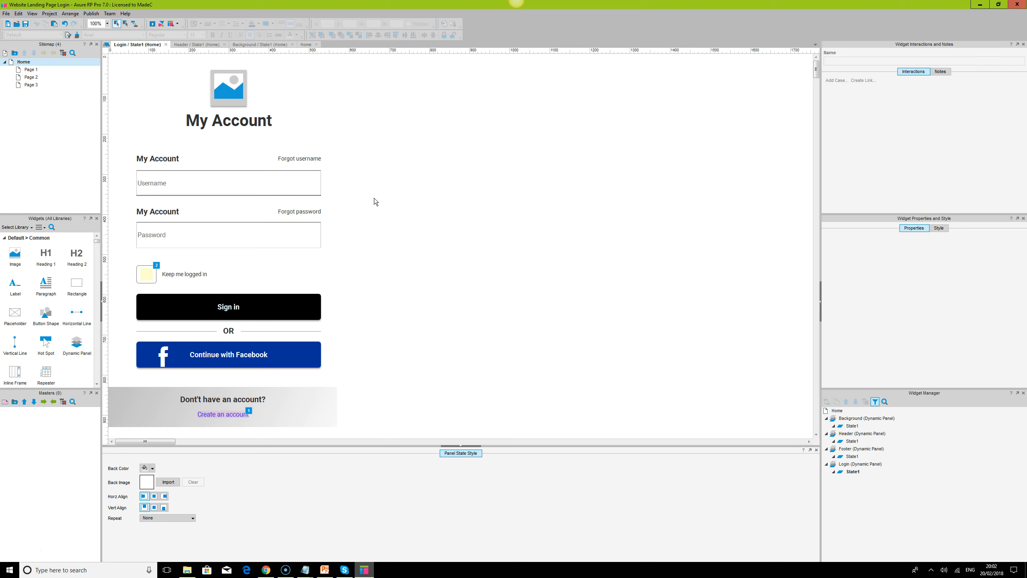
left_click(260, 195)
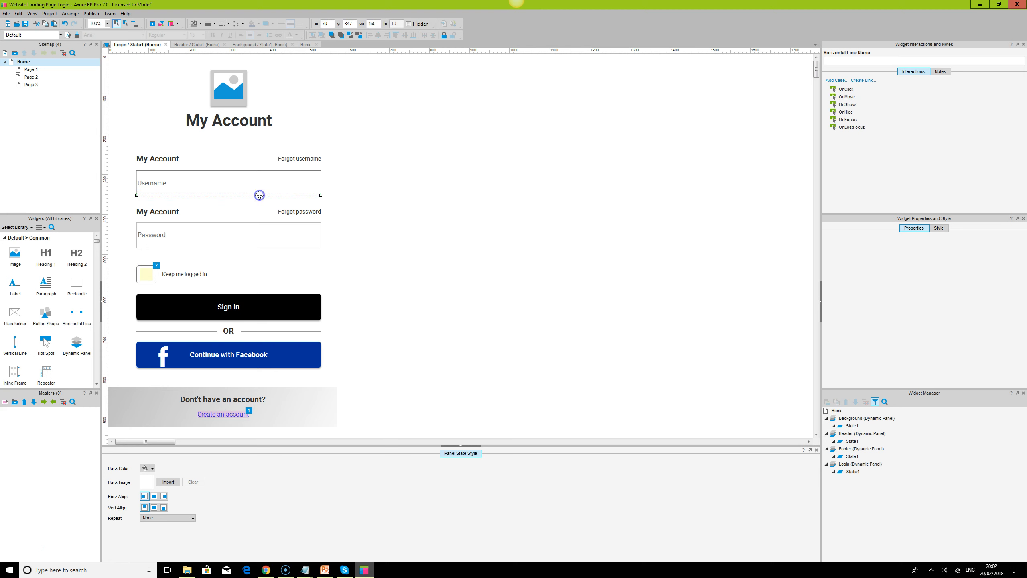
left_click(421, 221)
Step: Hide the border of the Username text field
left_click(283, 186)
left_click(283, 186)
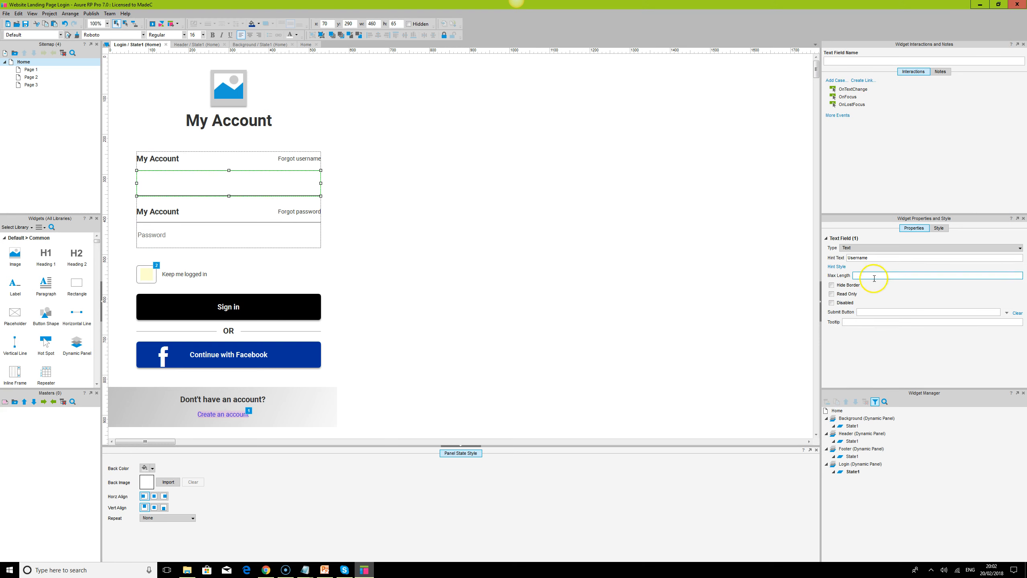
left_click(832, 285)
left_click(652, 248)
left_click(268, 233)
left_click(268, 233)
left_click(542, 262)
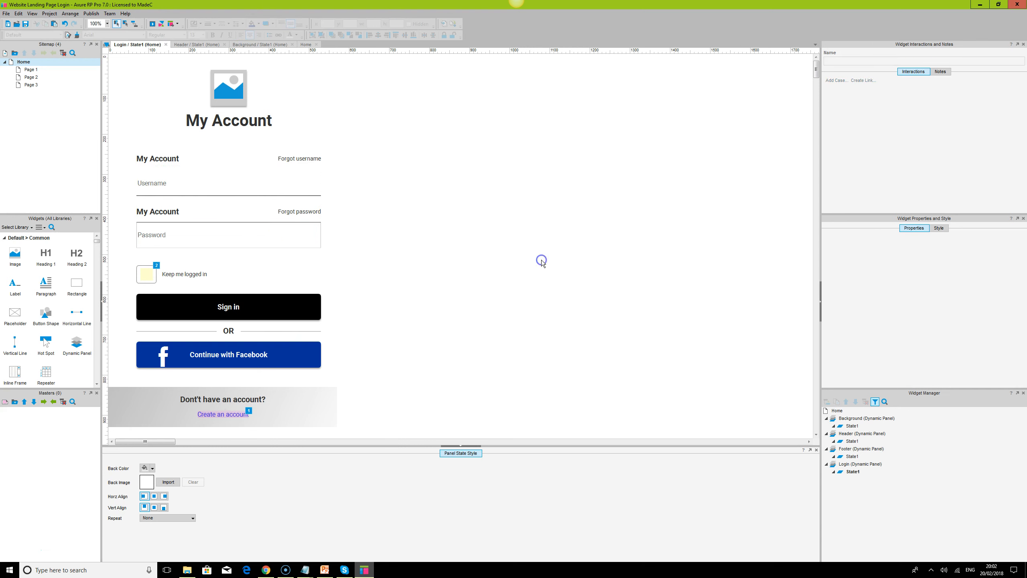
Step: Nudge the Username underline down to y 348
left_click(251, 194)
left_click(251, 195)
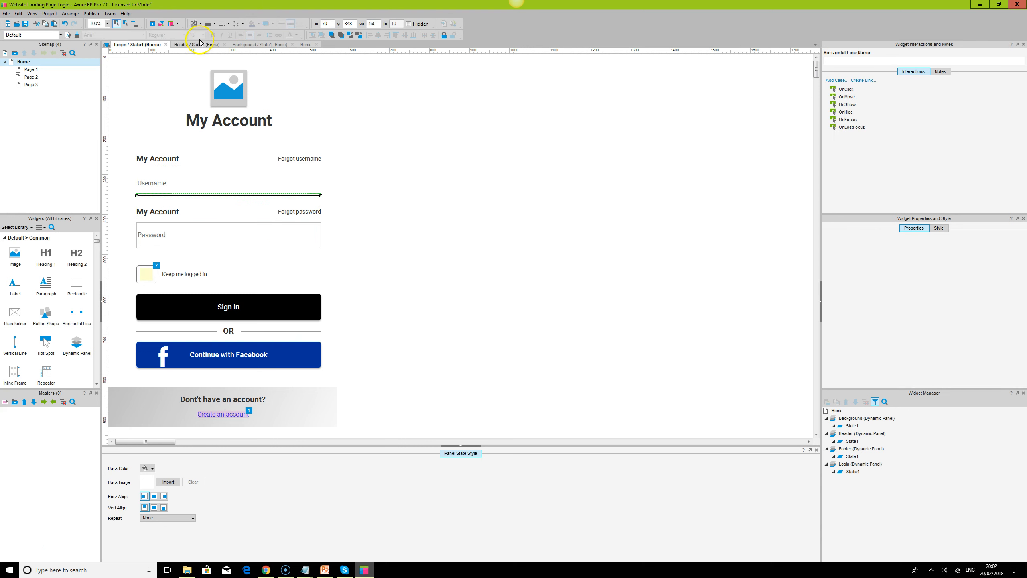
left_click(525, 272)
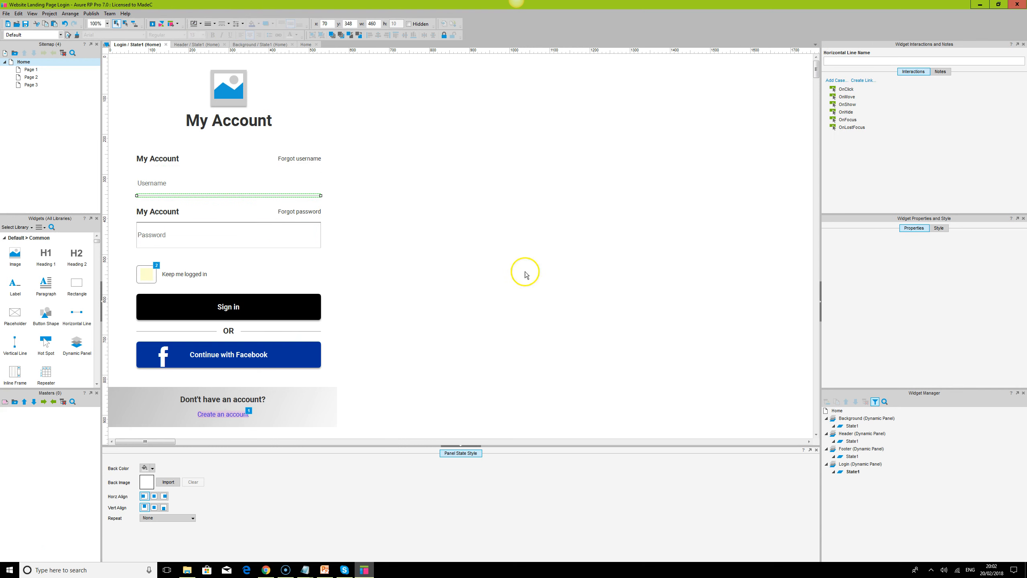
Step: Duplicate the Username underline to the lower edge of the Password field at x 70, y 478
left_click(217, 194)
left_click_drag(218, 195, 222, 243)
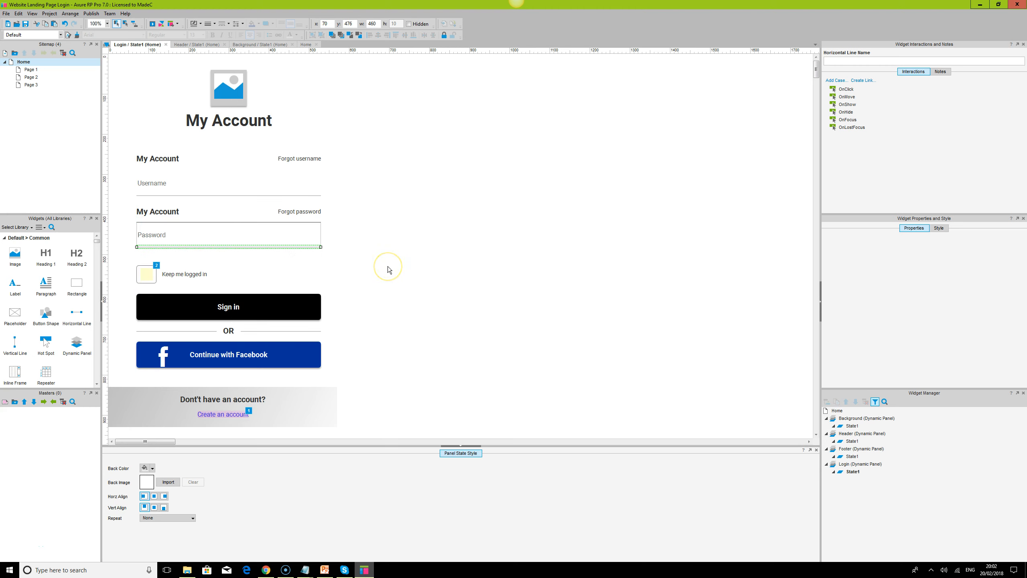
key("Down")
key("Down")
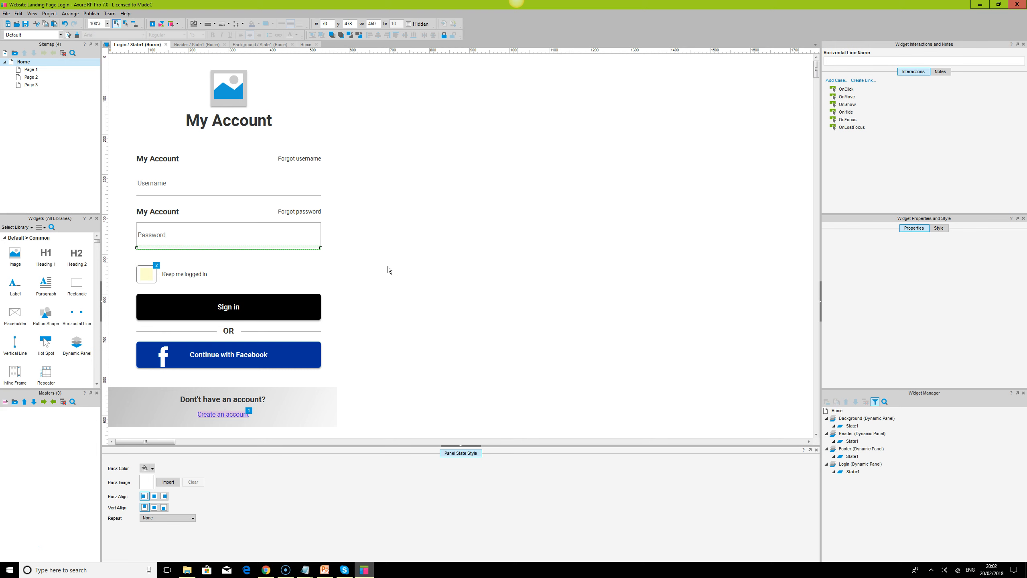
left_click(389, 270)
Step: Hide the border of the Password text field
left_click(267, 234)
left_click(269, 234)
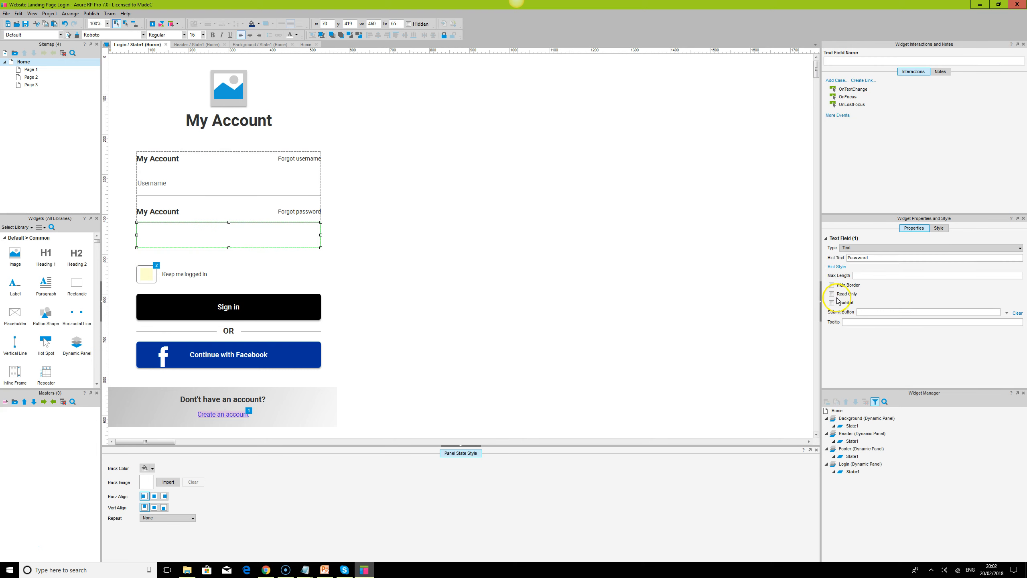
left_click(760, 294)
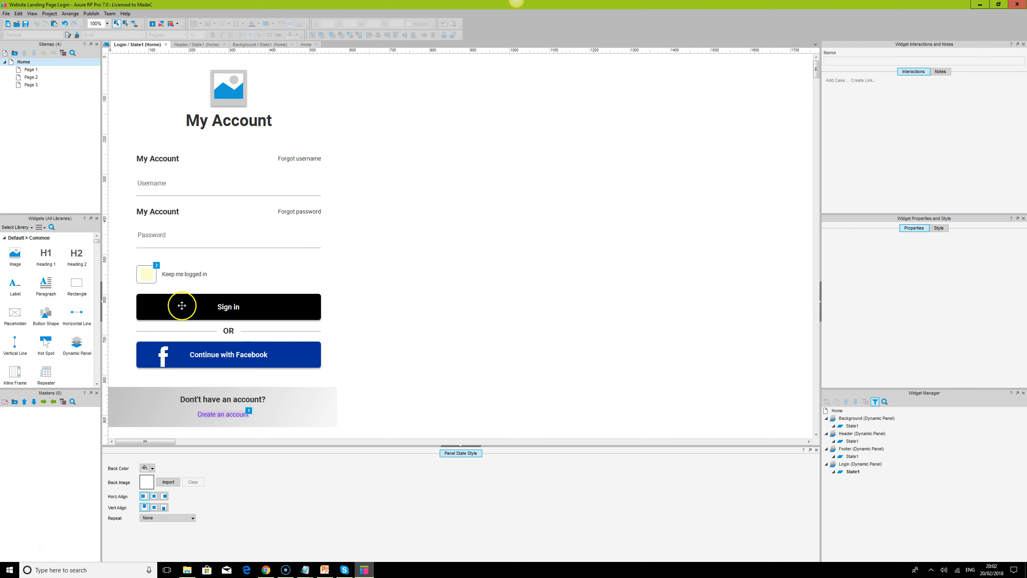
Step: Reload the browser preview, try the underlined Username and Password fields, and return to Axure
left_click(266, 570)
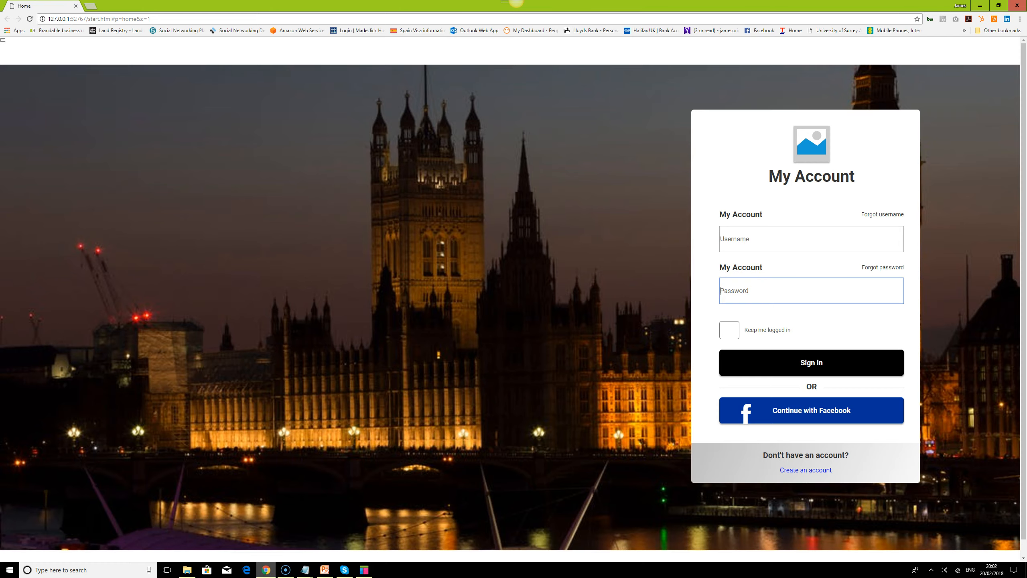
left_click(33, 19)
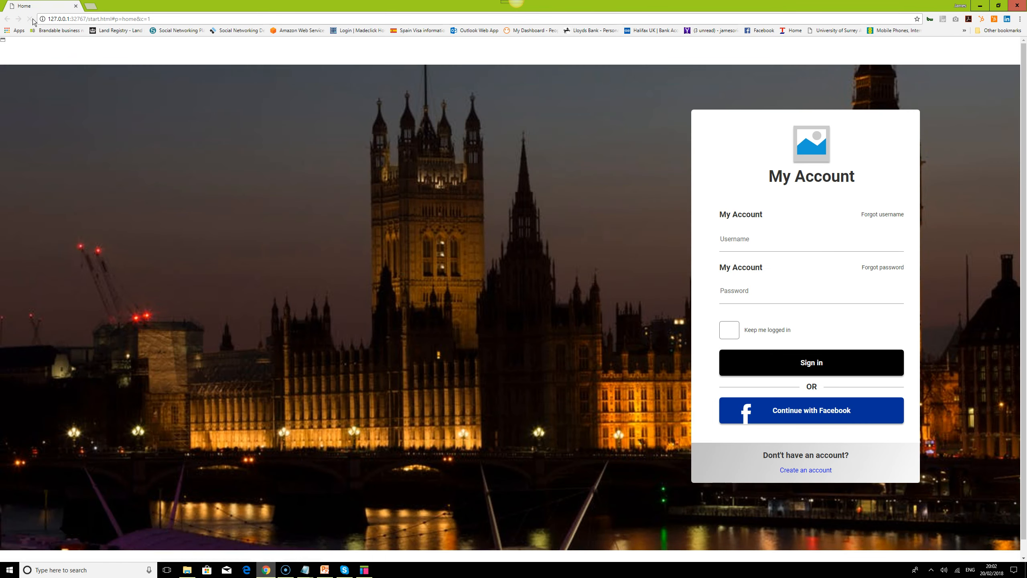
left_click(759, 245)
left_click(757, 294)
left_click(364, 569)
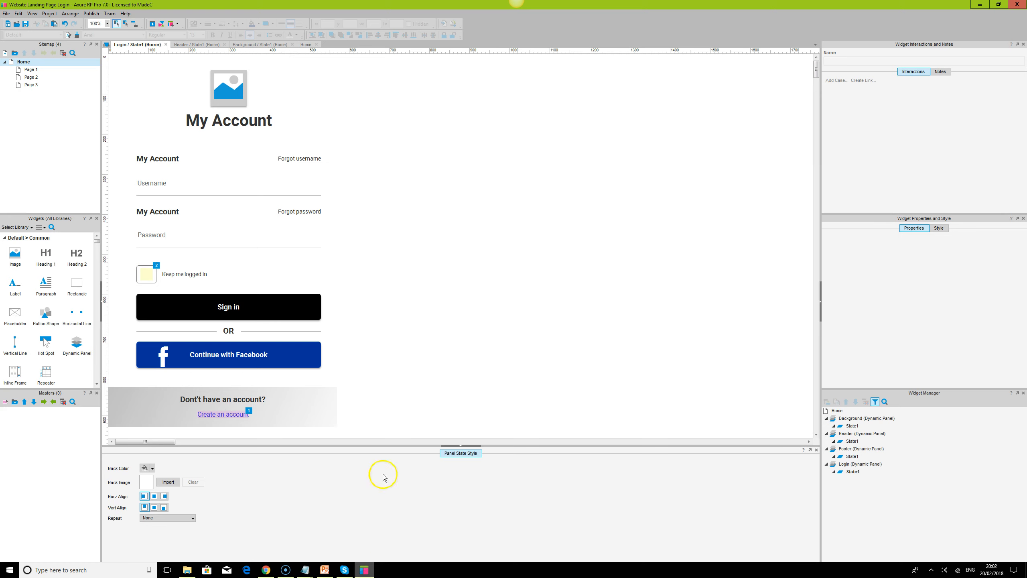
Step: Change the two "My Account" labels above the input fields to "Username" and "Password"
left_click(162, 158)
double_click(162, 158)
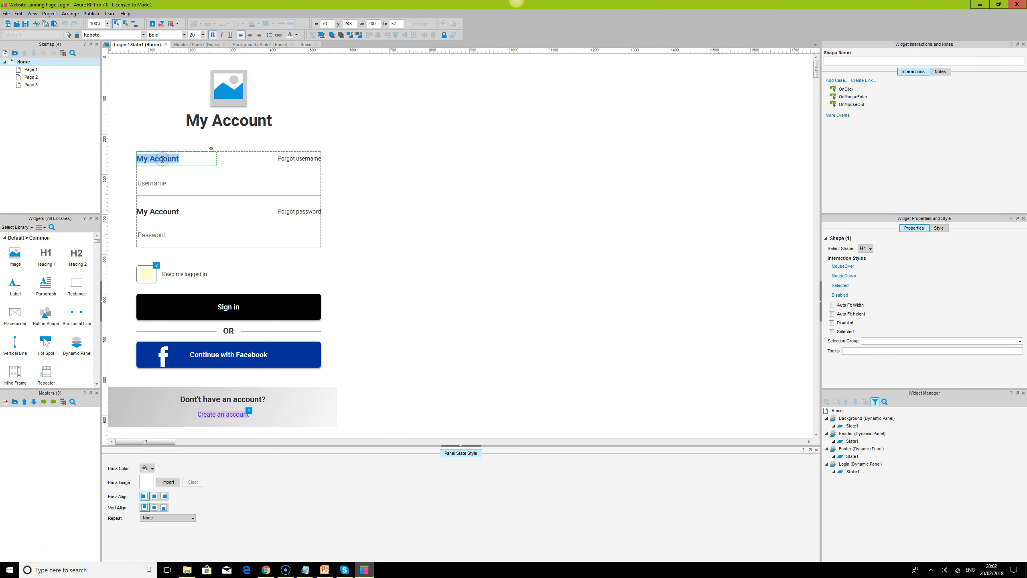
type("Username")
left_click(158, 211)
double_click(158, 212)
type("Password")
left_click(464, 292)
Step: Reload the browser preview, check the relabelled login card and how it behaves while the page scrolls, and return to Axure
left_click(266, 571)
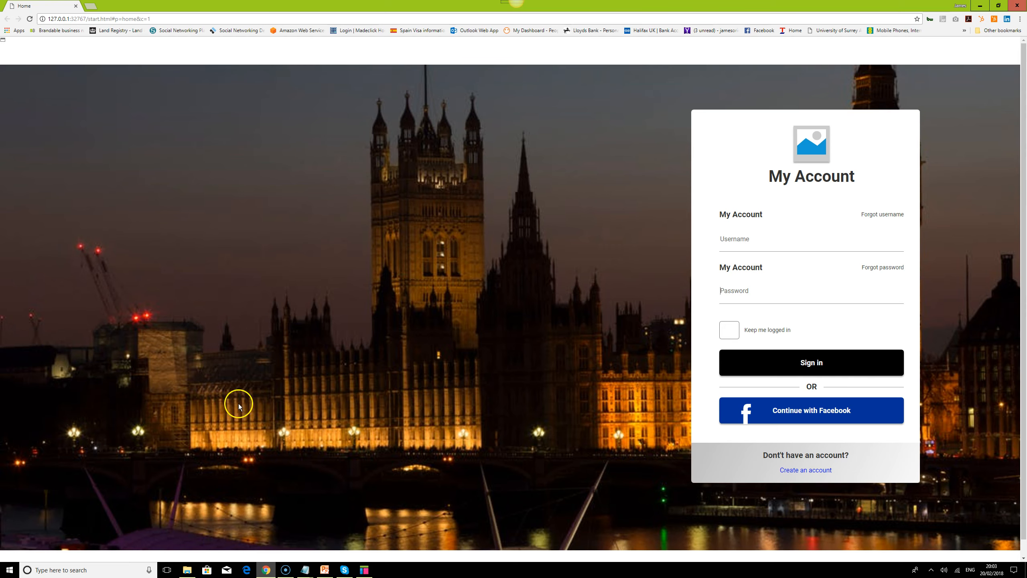
left_click(30, 19)
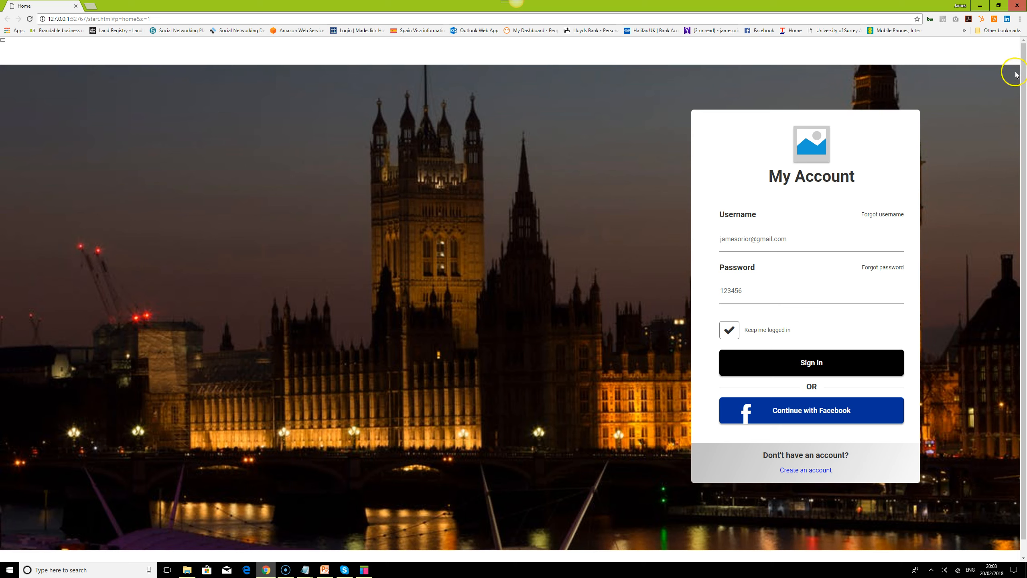
scroll(1013, 62, "down", 1)
scroll(1023, 55, "down", 2)
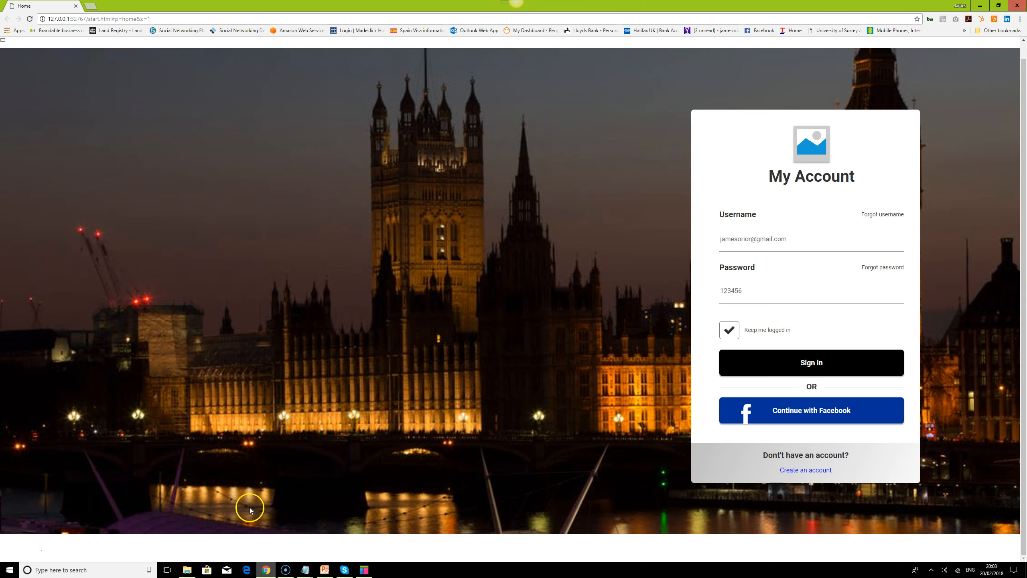
left_click_drag(1022, 416, 1025, 232)
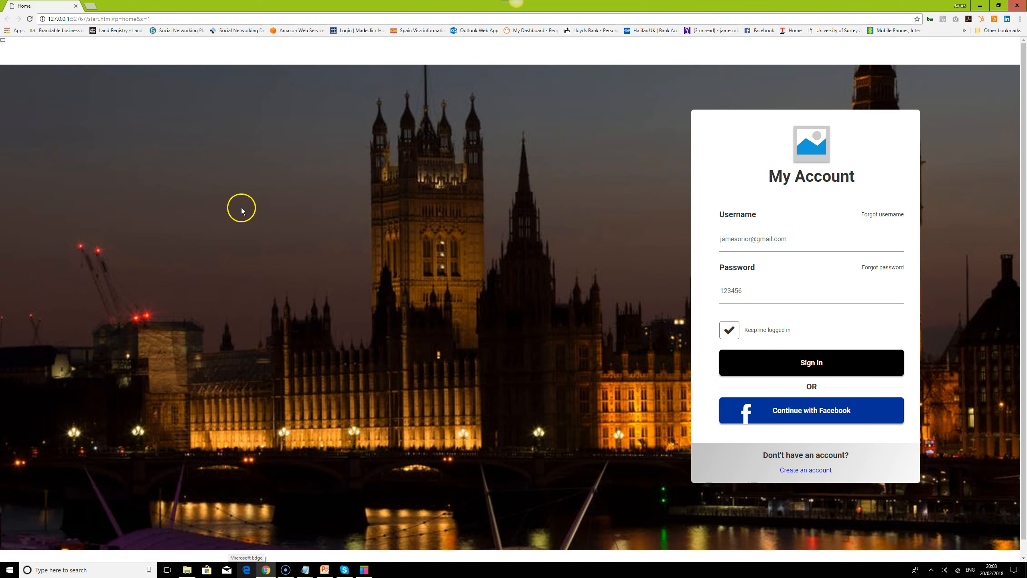
left_click(365, 571)
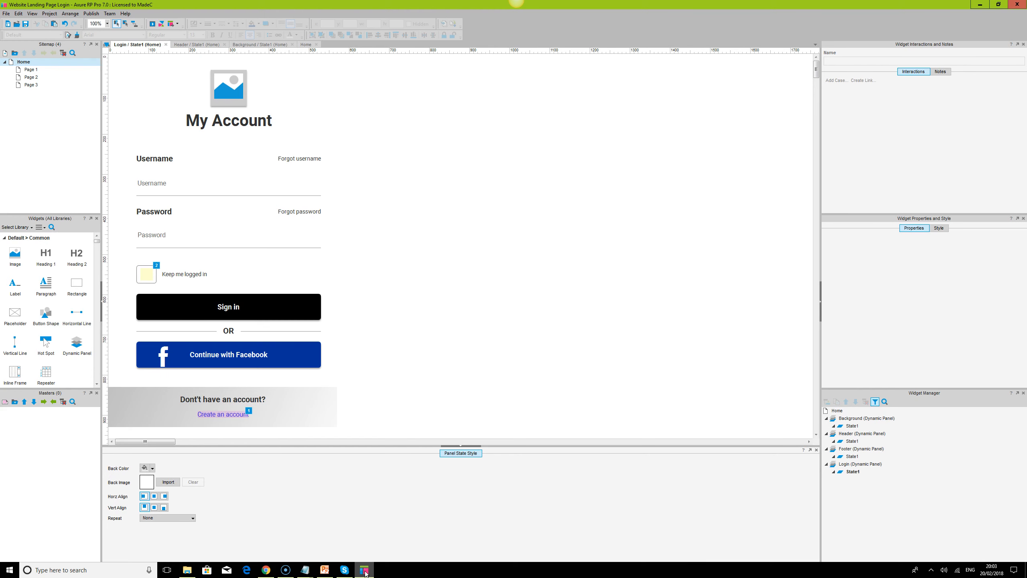
Step: On the Home page, place a Heading 1 widget over the background photo beside the login card, at x 47, y 520
double_click(20, 62)
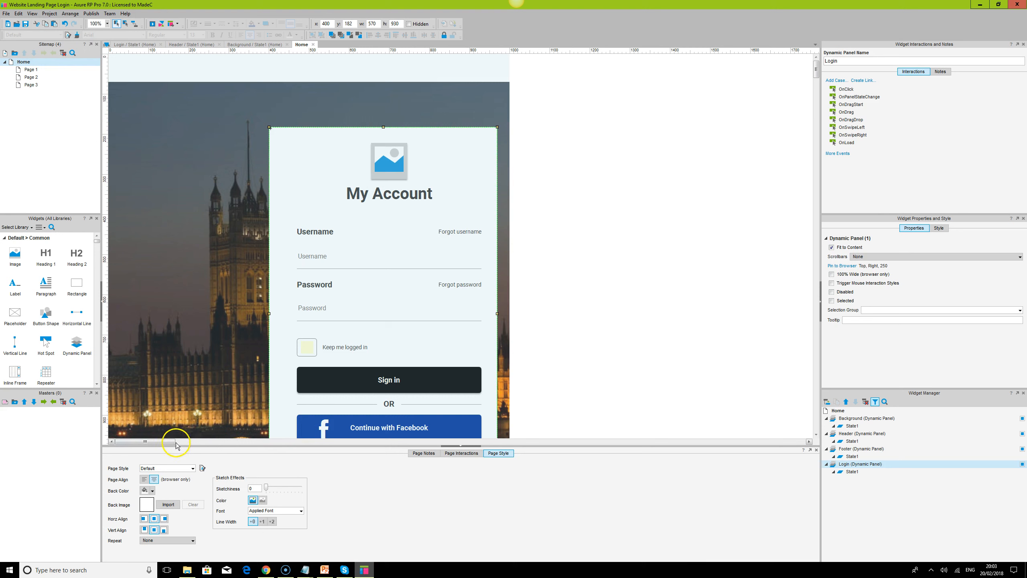
left_click(190, 261)
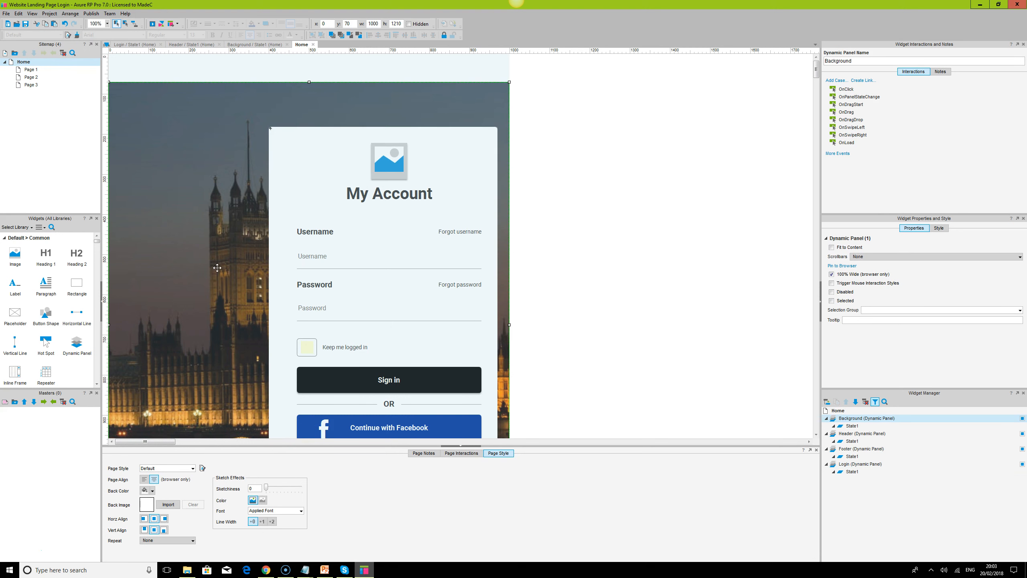
left_click(117, 266)
left_click_drag(117, 266, 128, 263)
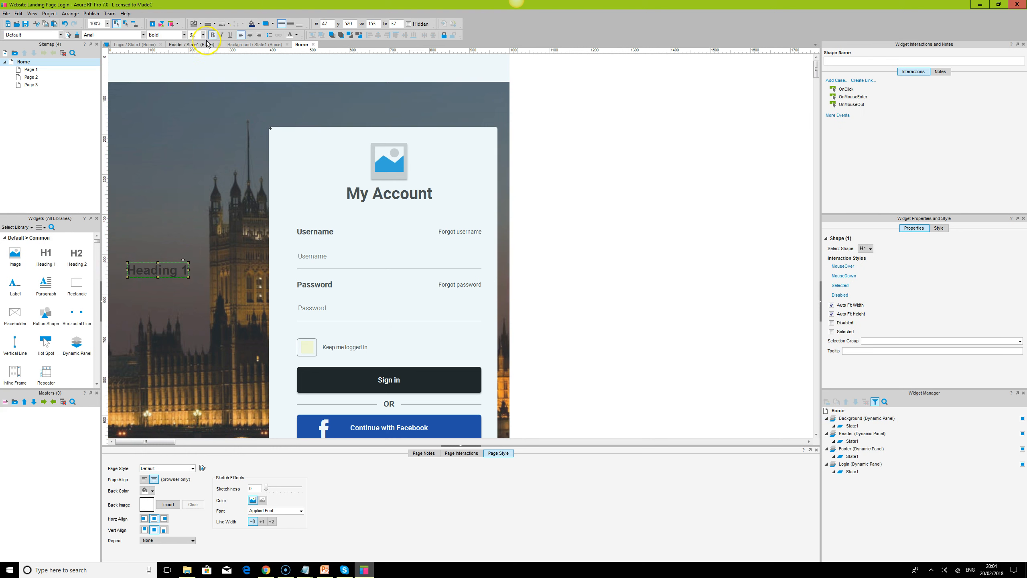
Step: Make the new heading's text white and set its font to Roboto
left_click(290, 35)
left_click(117, 37)
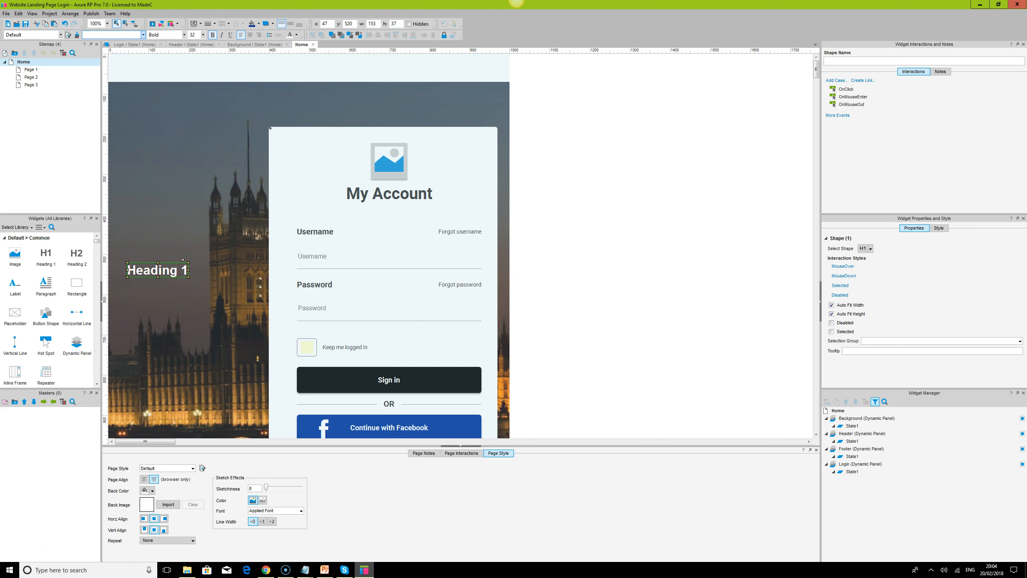
key("Return")
Step: Replace the heading text with "Your award winning website" and a second line reading "call us" followed by the phone number
double_click(158, 271)
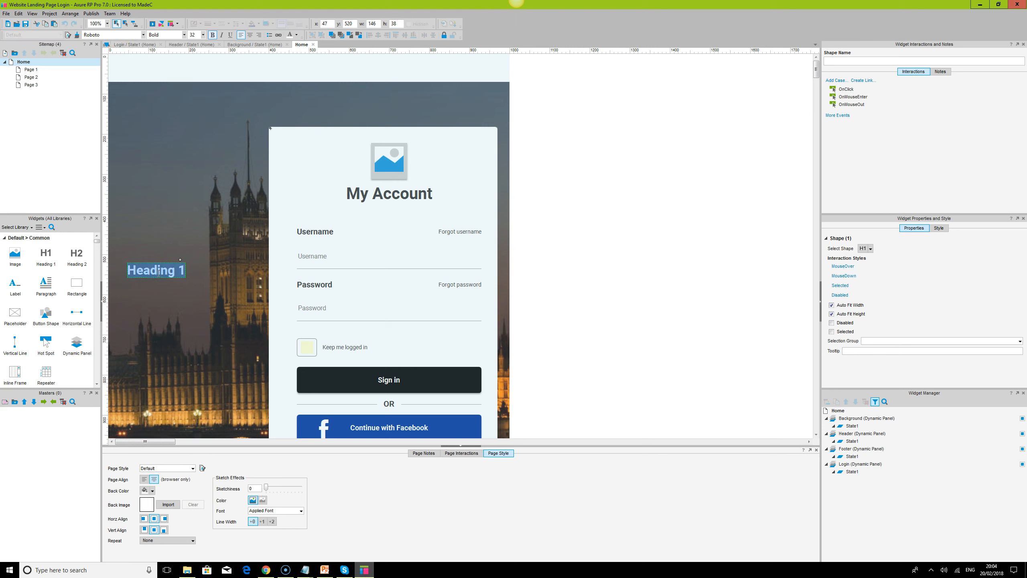
type("Your award winn")
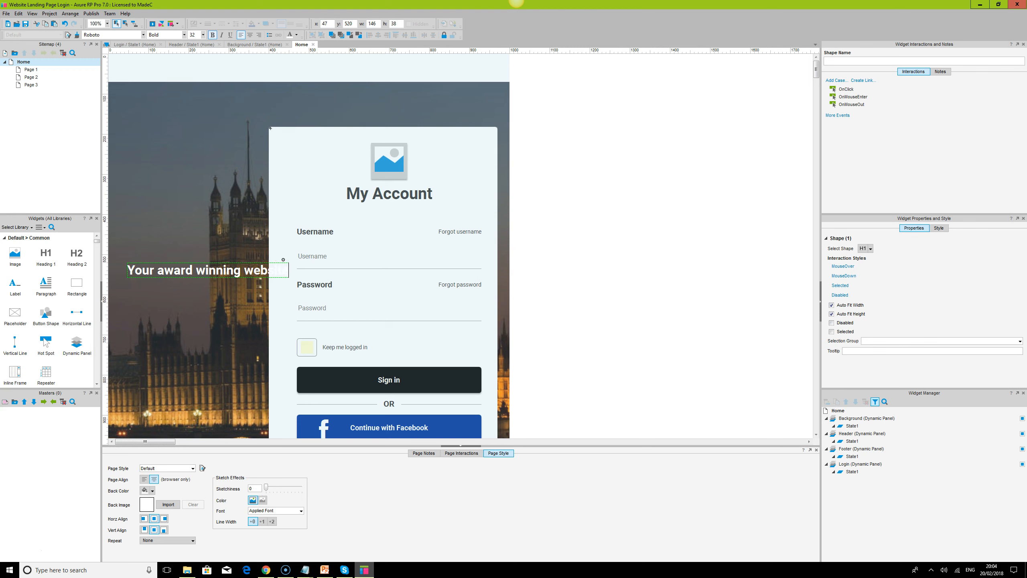
key("Return")
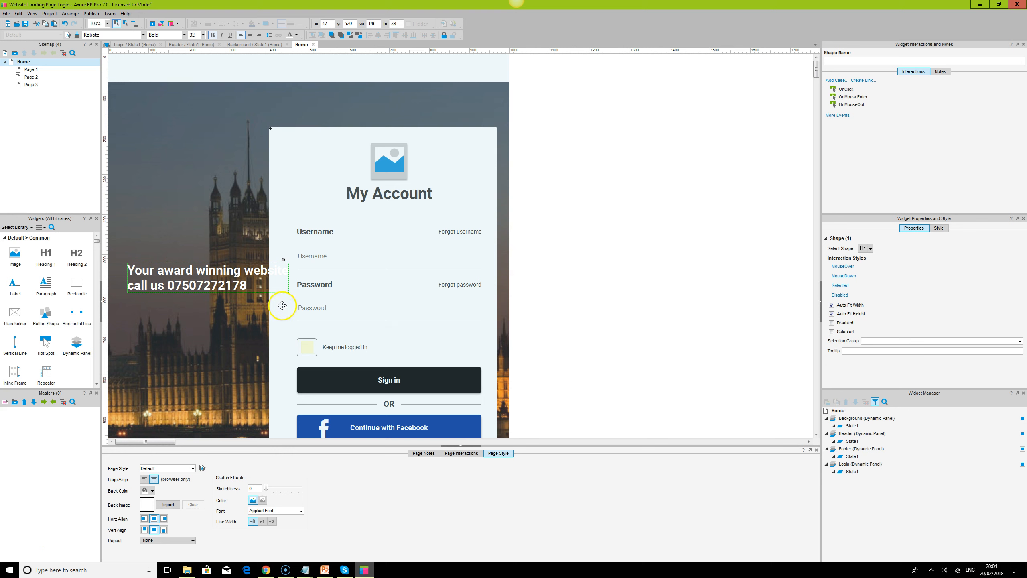
left_click(263, 299)
left_click(248, 271)
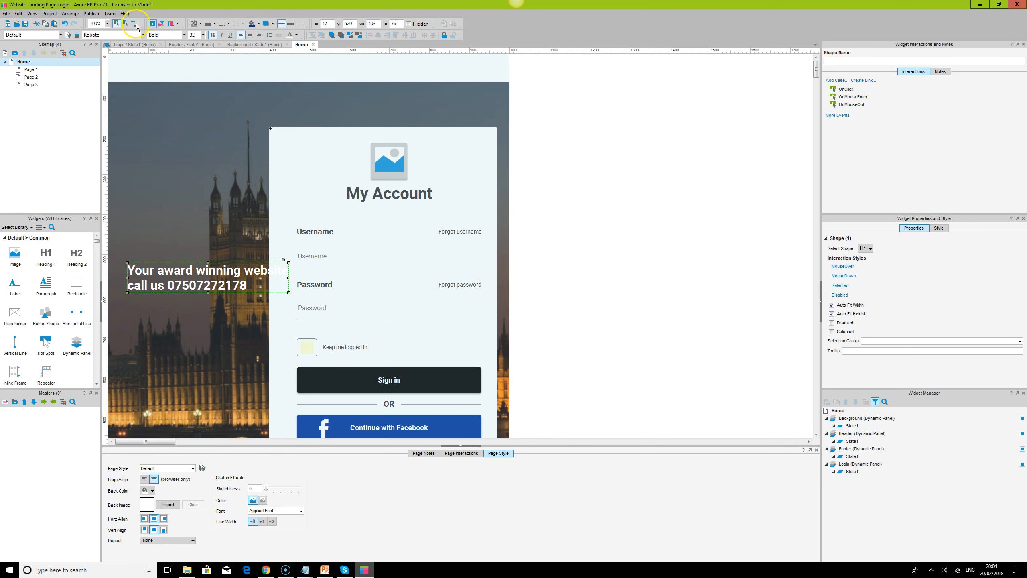
left_click(185, 284)
mouse_move(187, 275)
left_mouse_down()
mouse_move(178, 277)
mouse_move(187, 274)
left_mouse_up()
right_click(187, 277)
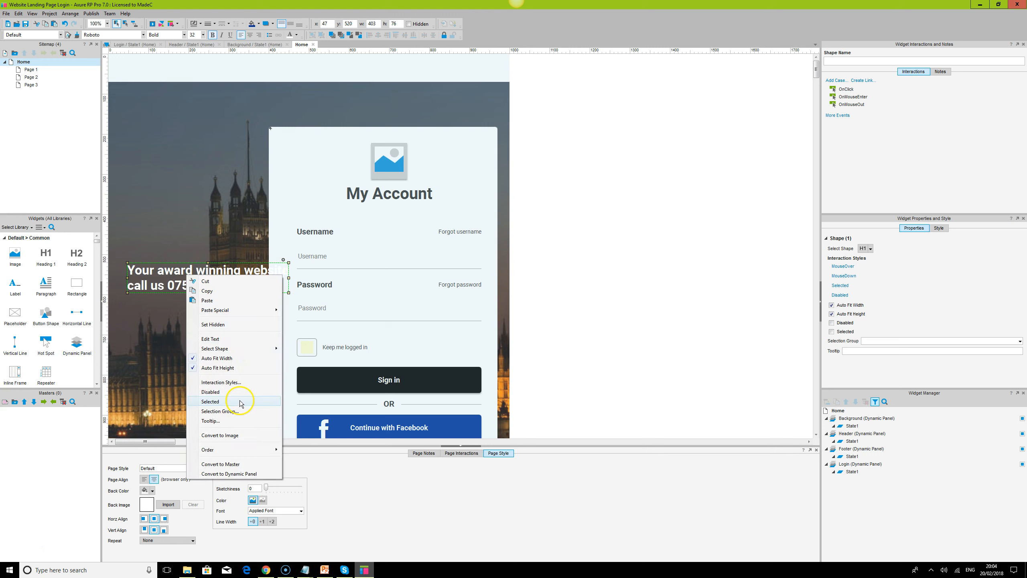
left_click(643, 312)
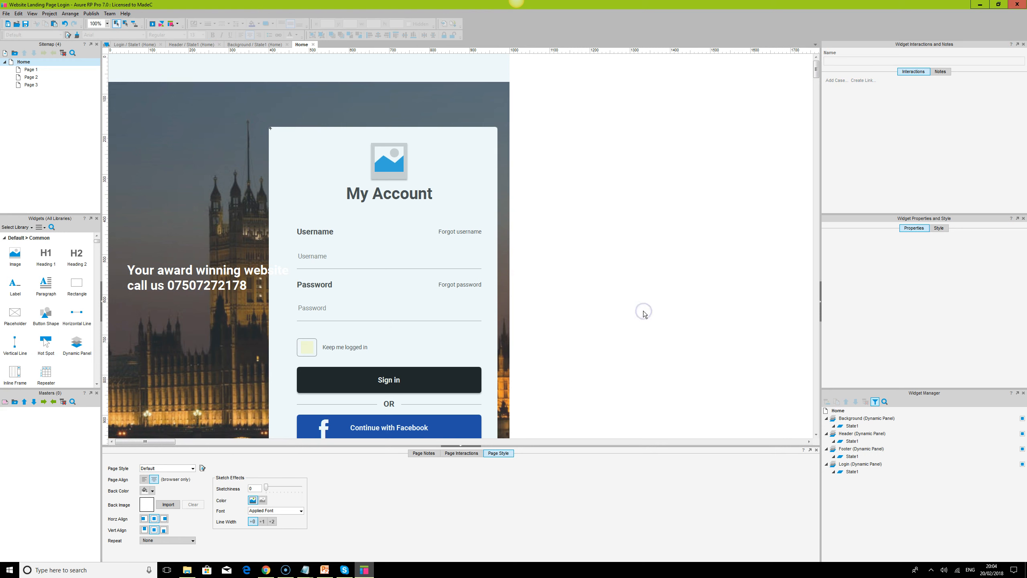
Step: Refresh the browser preview to check the white heading over the background photo, and return to Axure with the heading selected
left_click(265, 570)
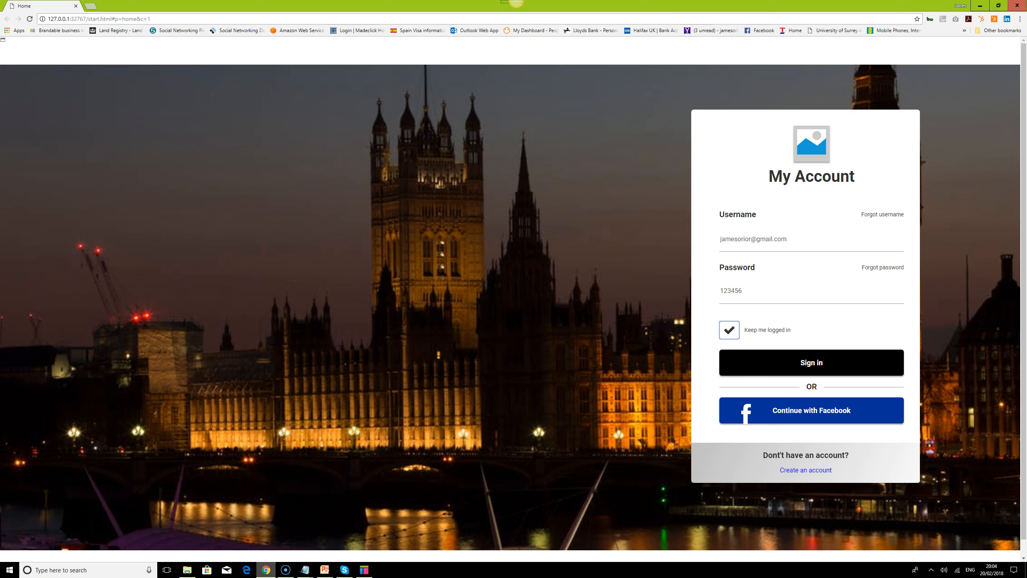
left_click(30, 19)
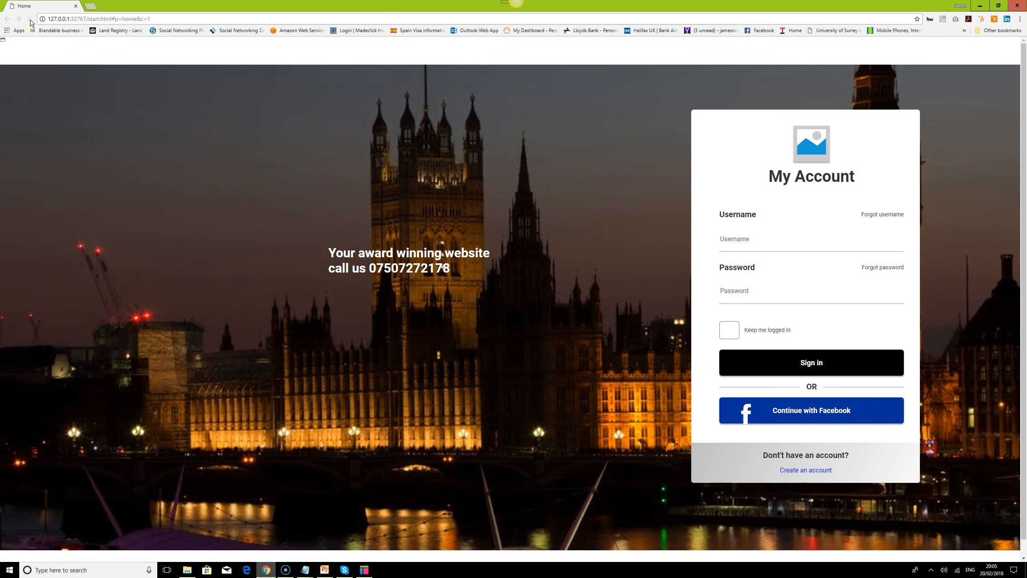
left_click(247, 332)
left_click(364, 570)
left_click(227, 277)
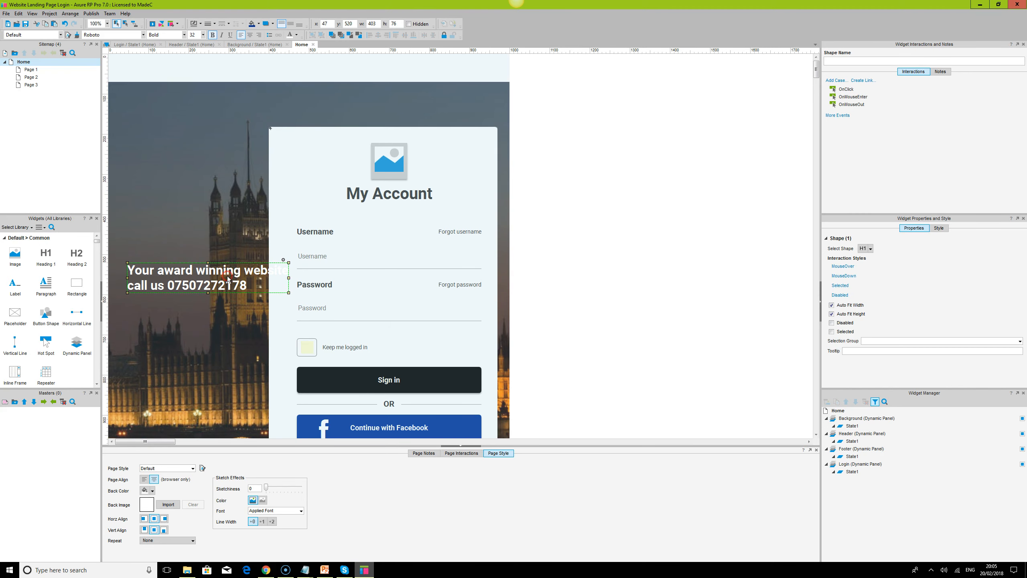
Step: Convert the selected heading into a dynamic panel and name the panel "Homepage text"
right_click(227, 276)
left_click(281, 475)
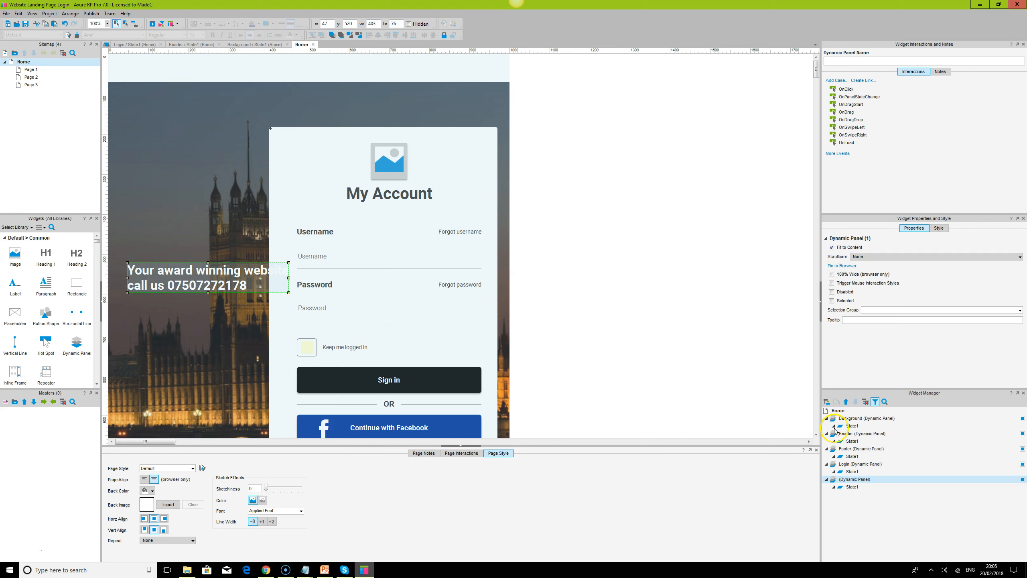
left_click(852, 479)
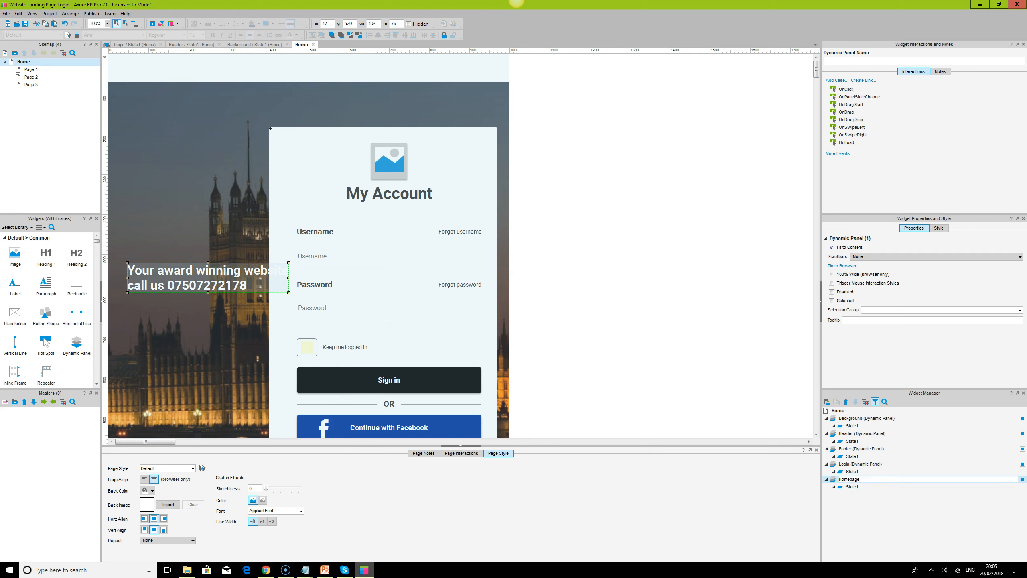
key("Return")
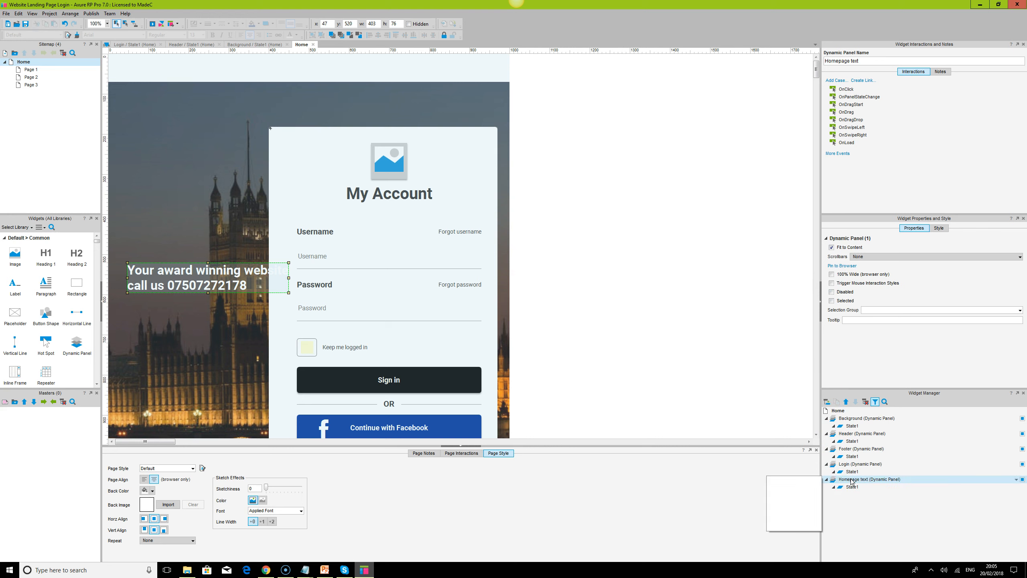
Step: Pin the Homepage text panel to the browser window at horizontal Left and vertical Middle with a vertical margin of 50
left_click(840, 266)
left_click(458, 238)
left_click(462, 312)
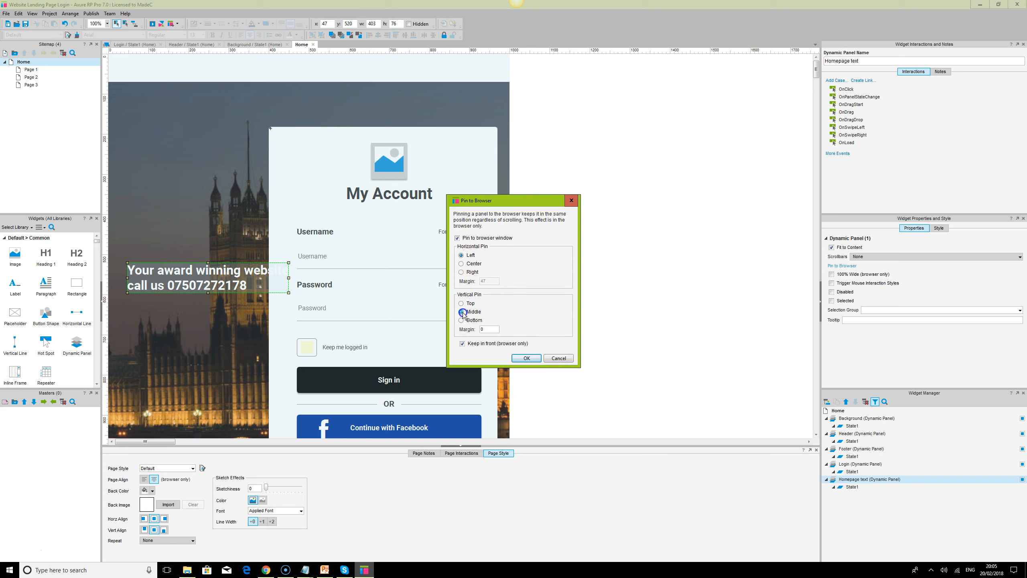
left_click(527, 358)
left_click(491, 330)
left_click(488, 329)
type("50")
key("Return")
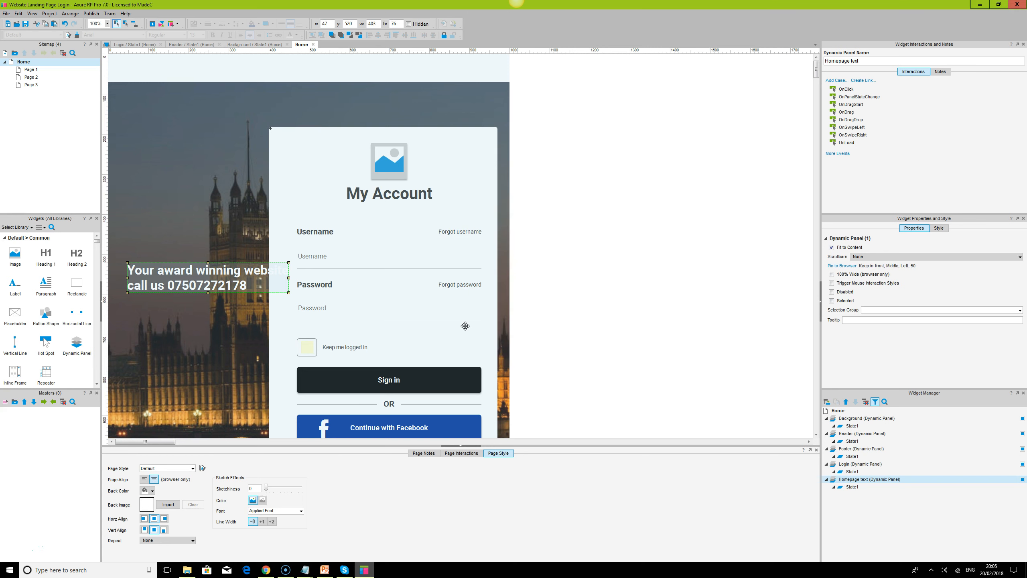
Step: Move the Homepage text panel to x 10, y 514, and refresh the browser preview to check its pinned position
left_click(220, 275)
left_click_drag(219, 275, 207, 276)
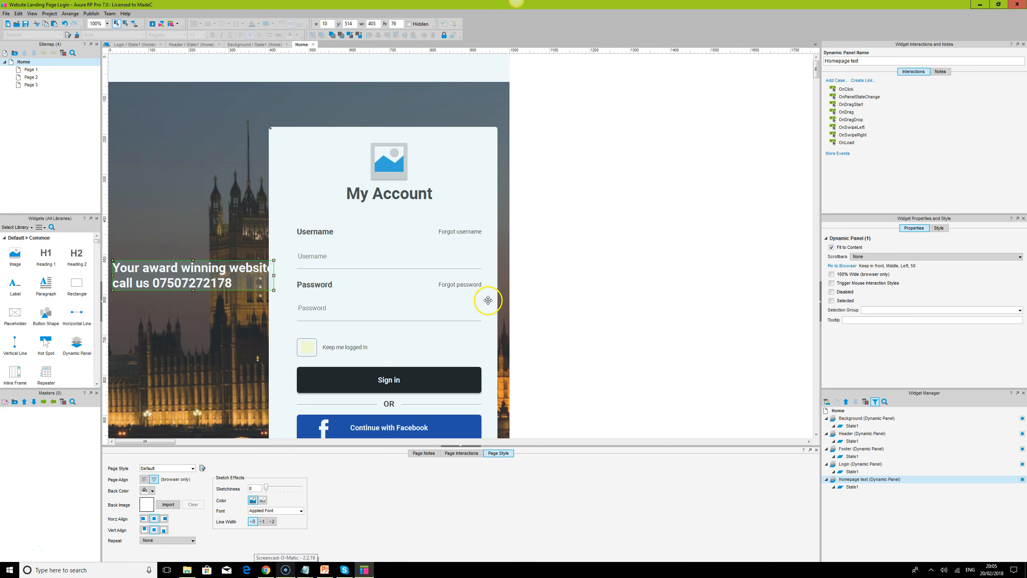
right_click(266, 570)
left_click(237, 574)
left_click(266, 570)
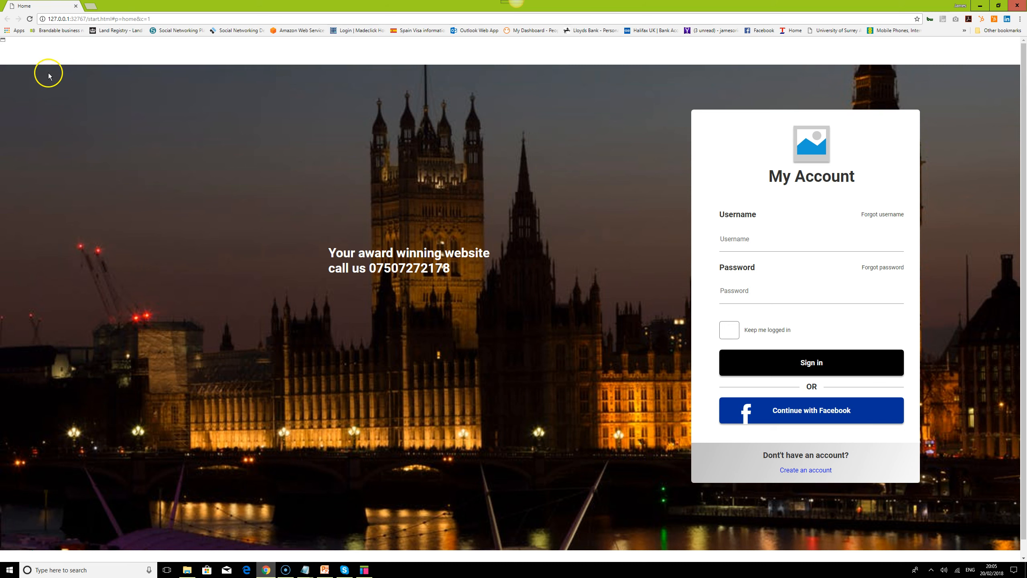
left_click(30, 19)
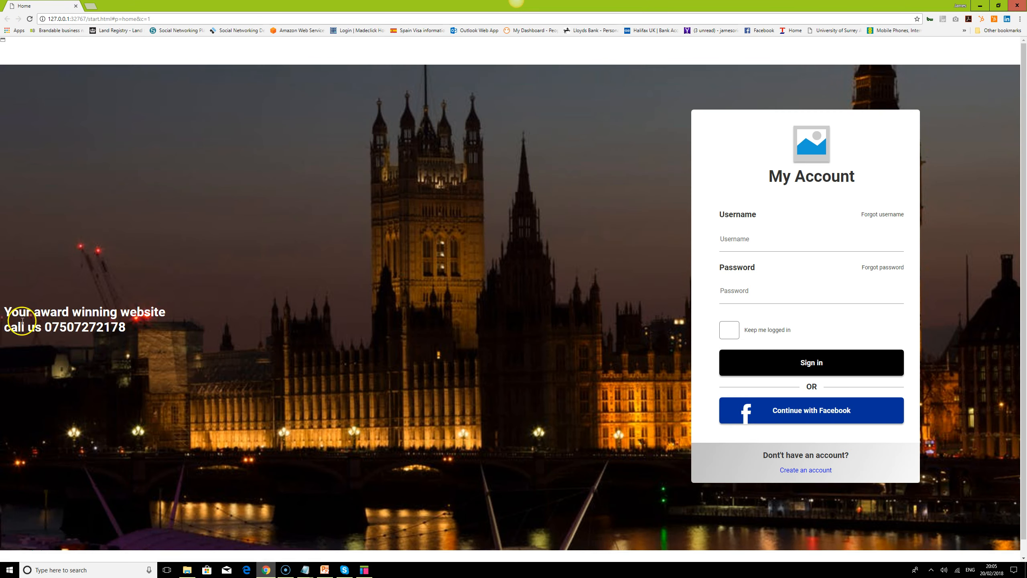
left_click(364, 570)
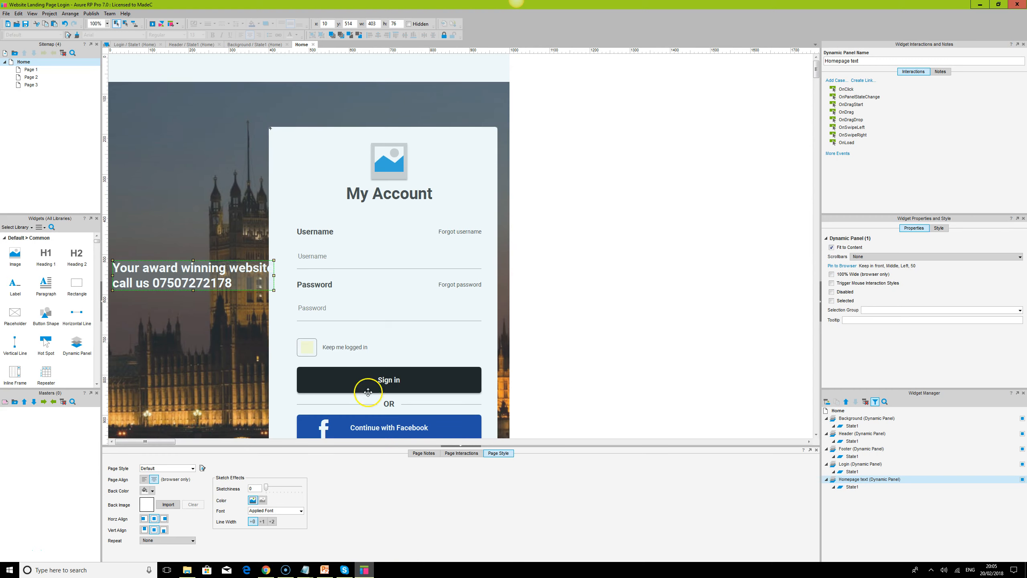
Step: Set the Homepage text panel's vertical pin margin to 250 and refresh the browser preview
left_click(850, 266)
double_click(490, 329)
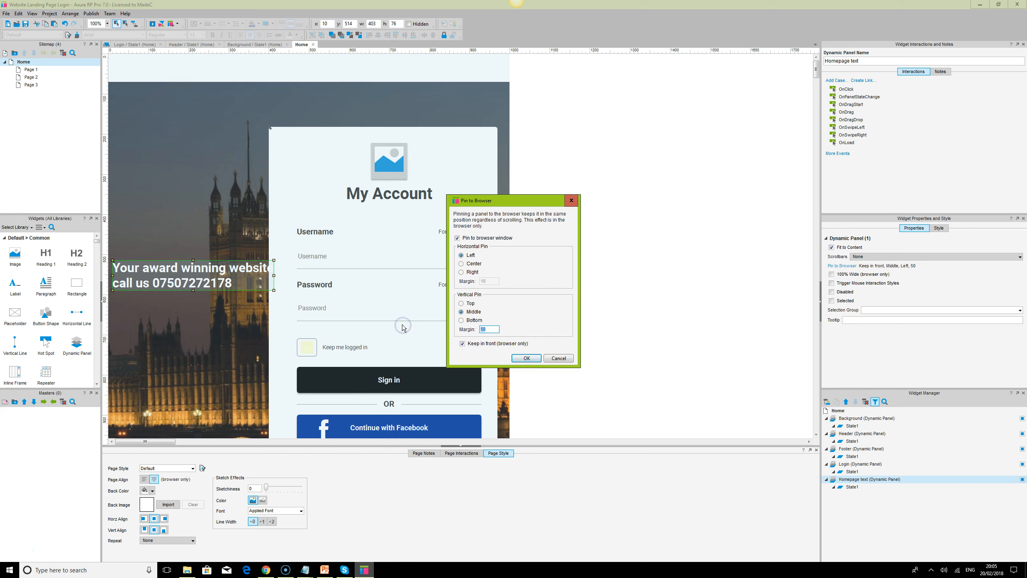
type("250")
key("Return")
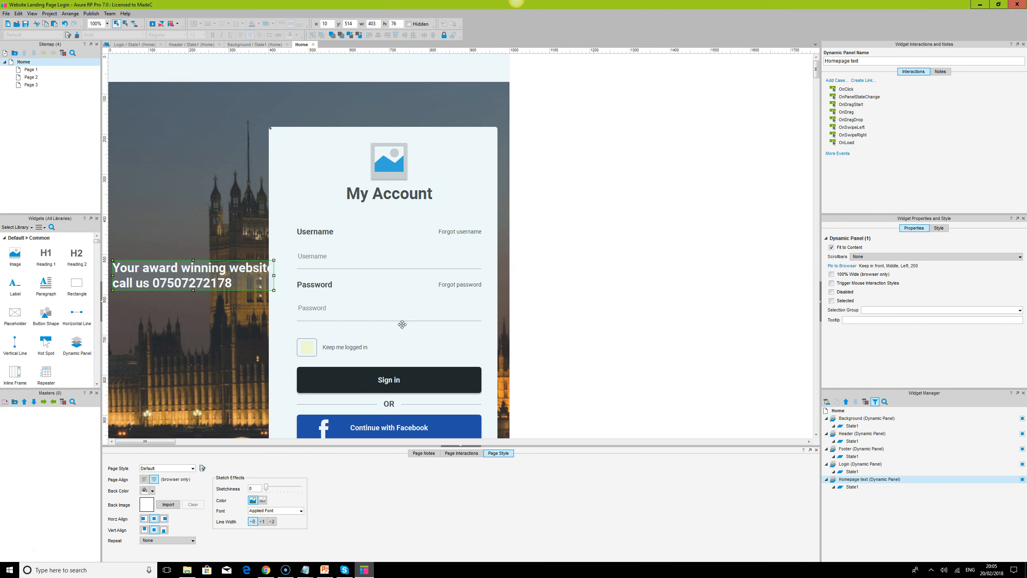
left_click(265, 569)
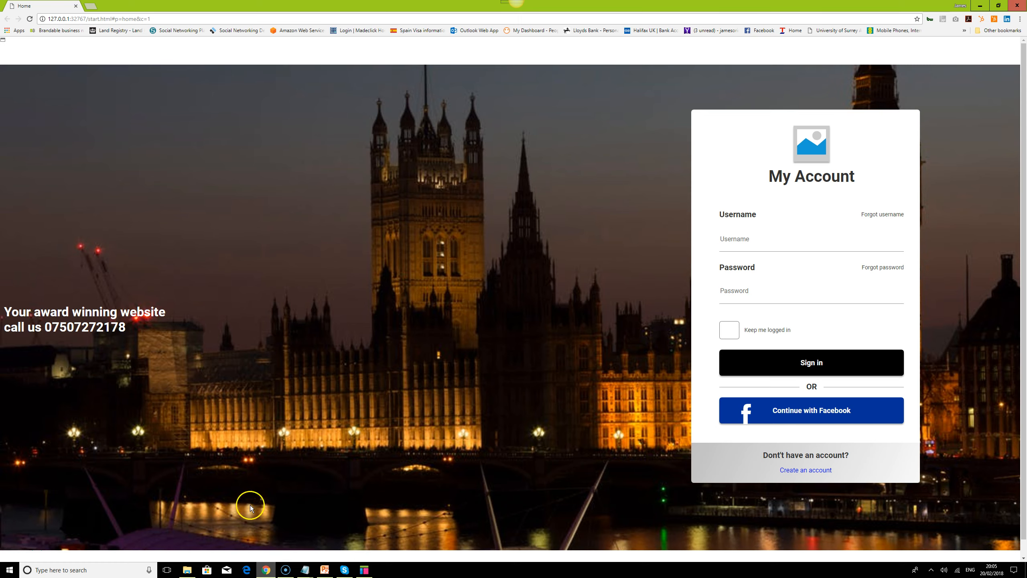
left_click(30, 19)
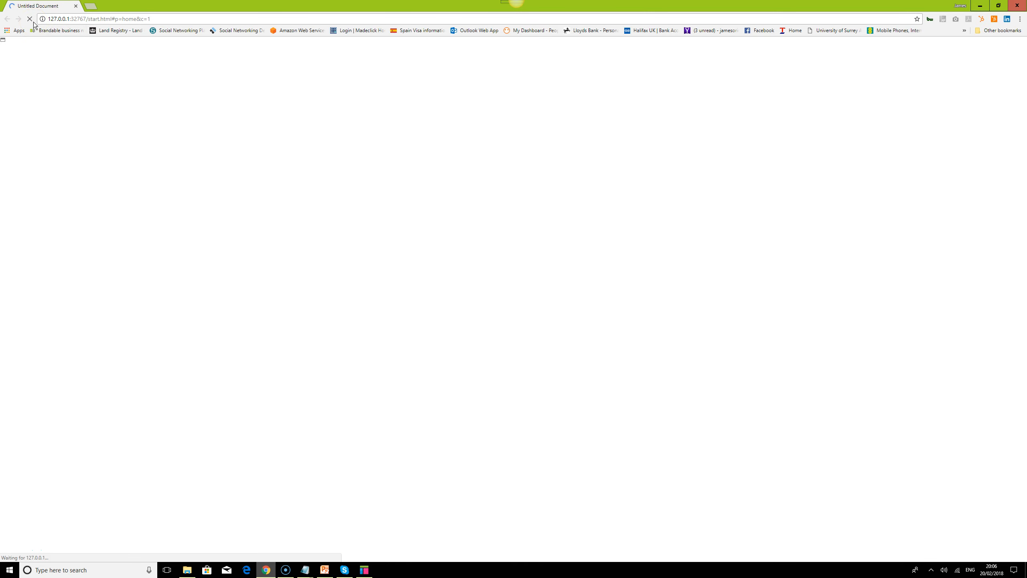
left_click(364, 570)
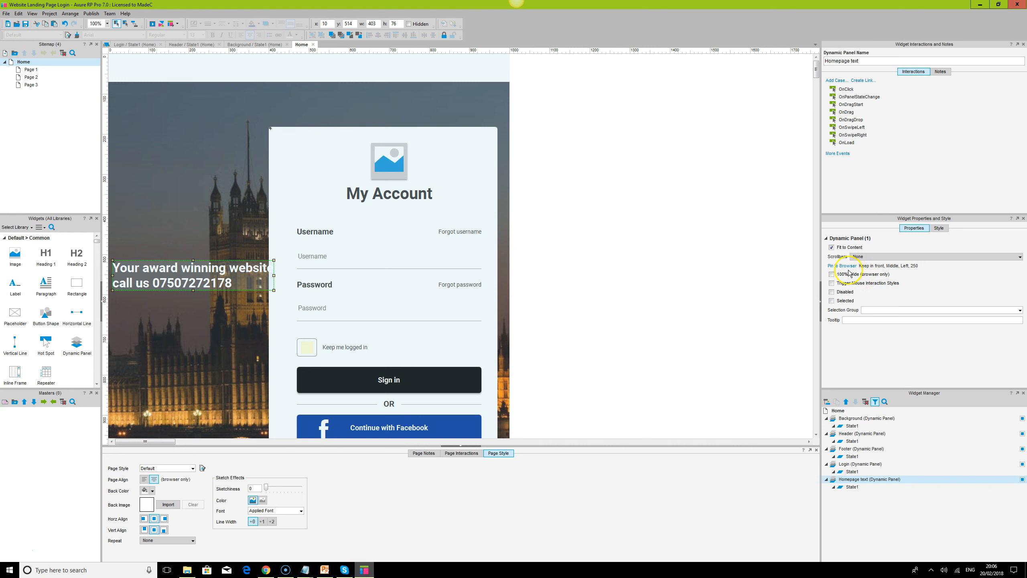
Step: Set the Homepage text panel's vertical pin margin to 0 and turn off keeping it in front
left_click(848, 266)
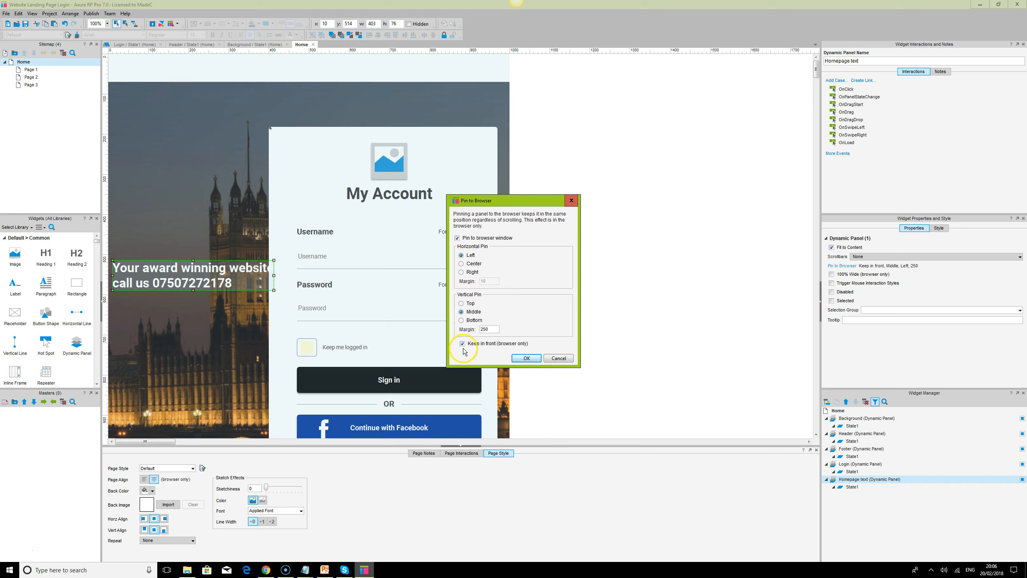
left_click(485, 331)
left_click_drag(485, 333, 464, 329)
type("0")
left_click(463, 344)
left_click(522, 358)
Step: Align the Homepage text panel to the vertical middle of the Background panel and refresh the browser preview
left_click(251, 257)
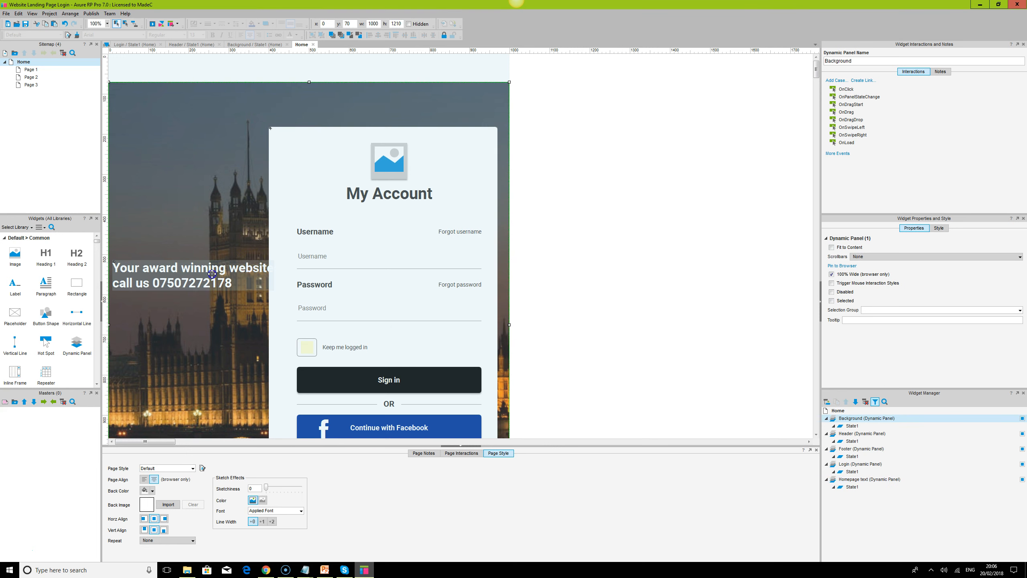
left_click(215, 262, "ctrl")
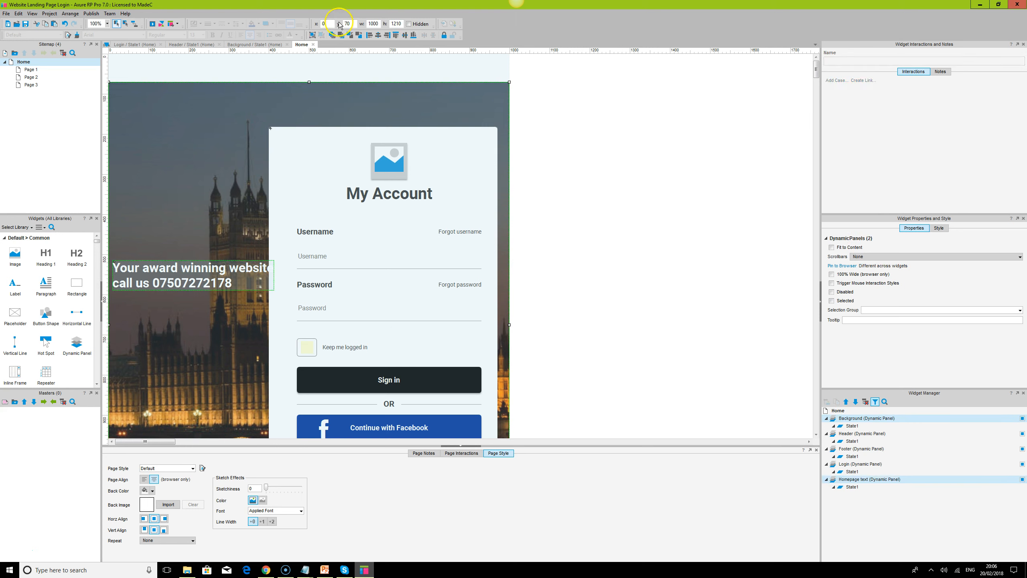
left_click(404, 36)
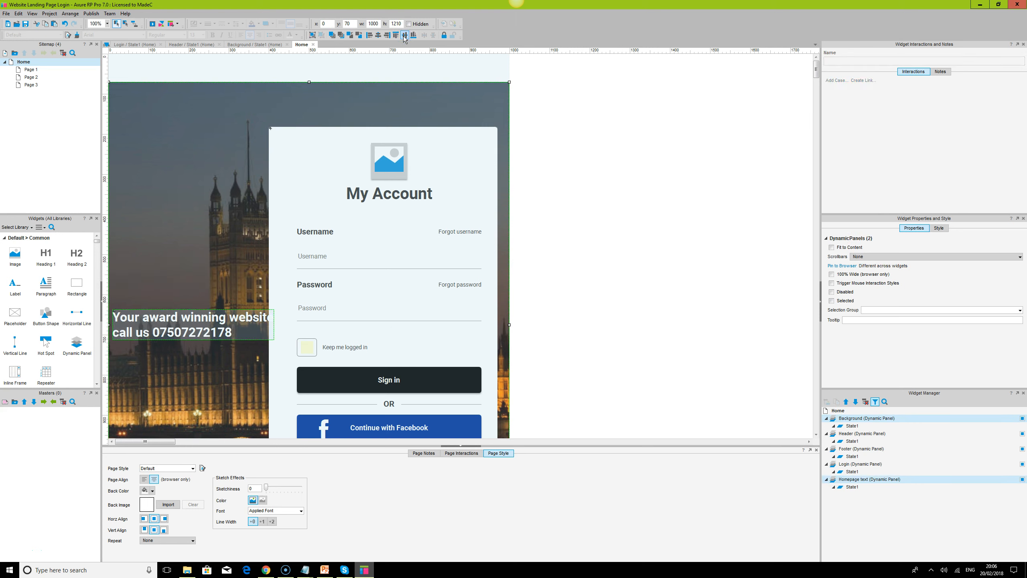
left_click(266, 570)
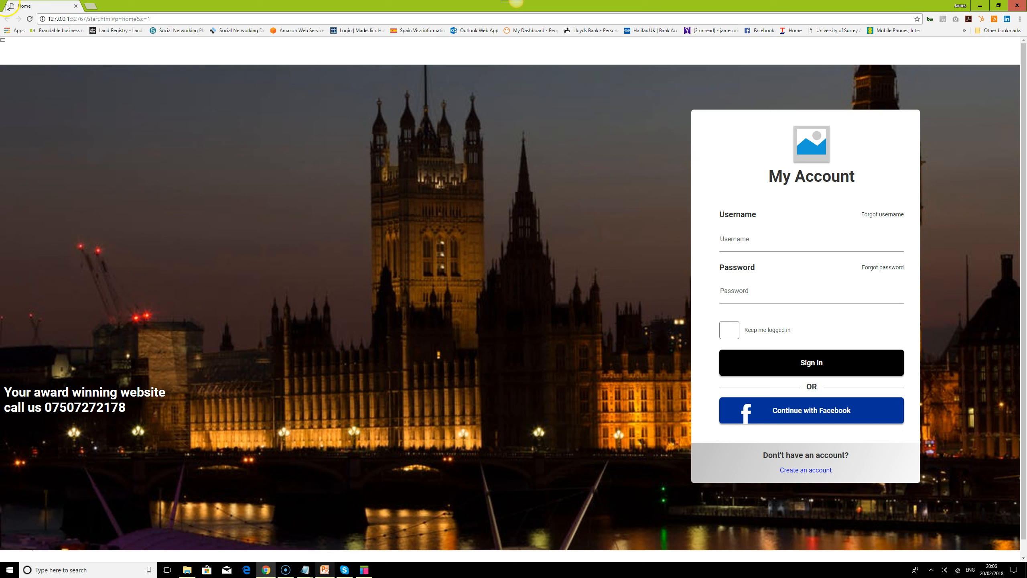
left_click(30, 19)
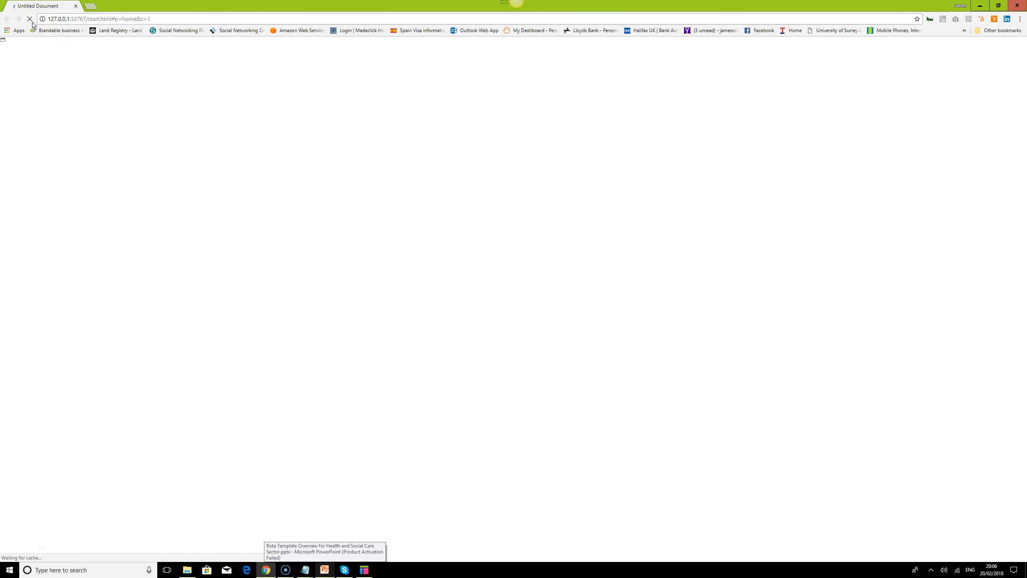
Step: Set the selected Background and Homepage text panels to 100% wide, save the project, and check the refreshed browser preview
left_click(356, 571)
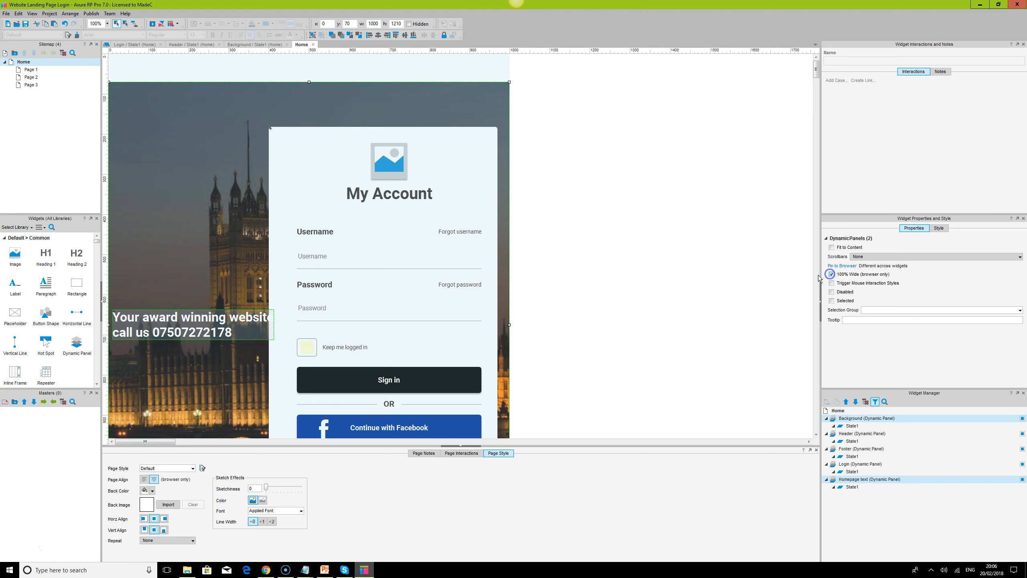
left_click(715, 275)
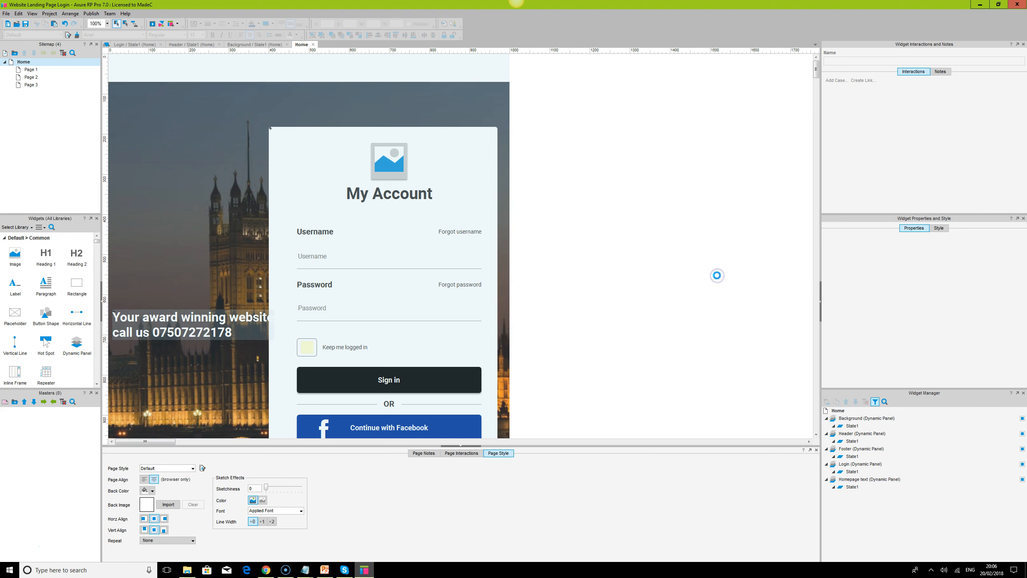
left_click(25, 24)
left_click(266, 570)
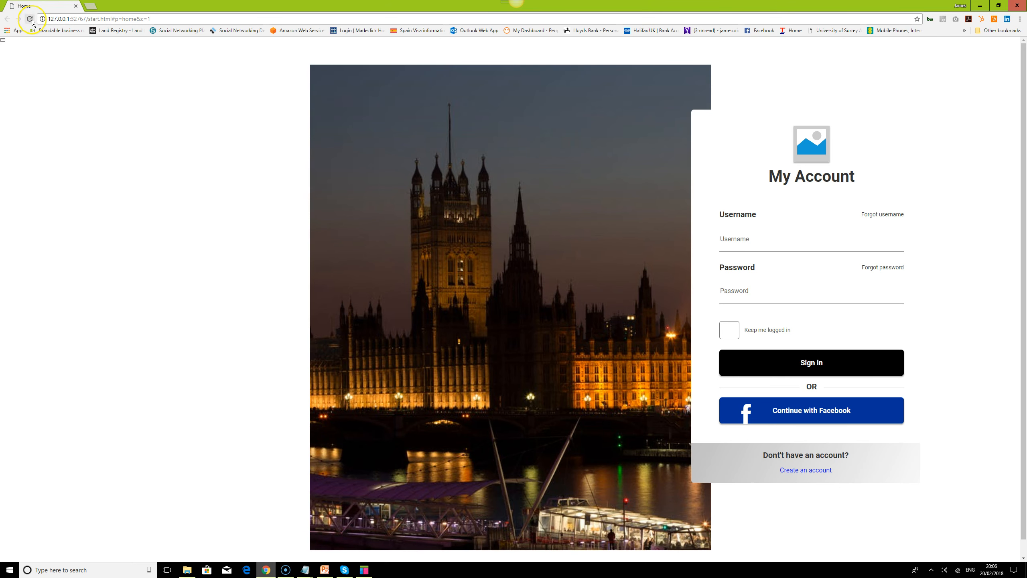
left_click(30, 19)
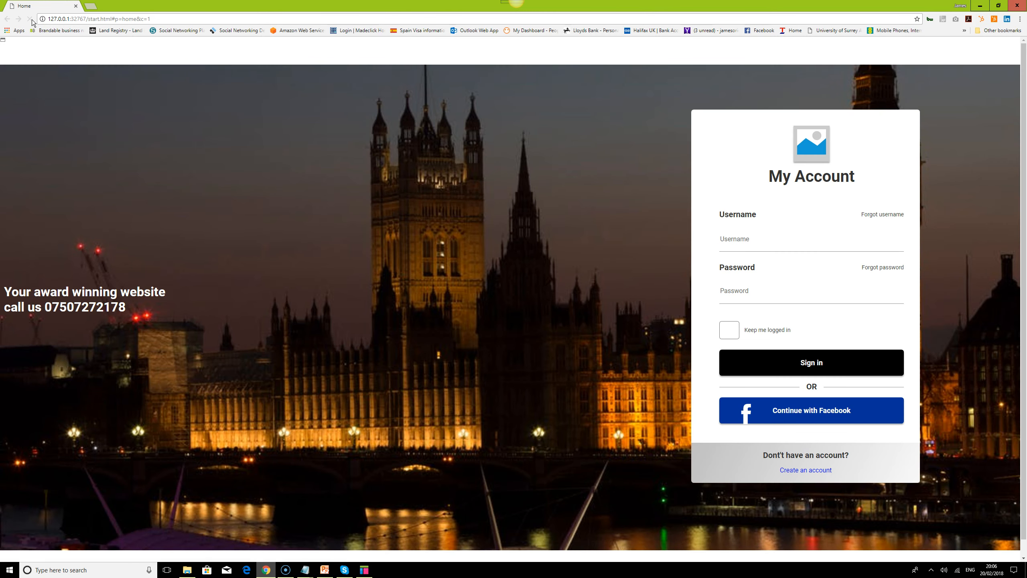
left_click(364, 570)
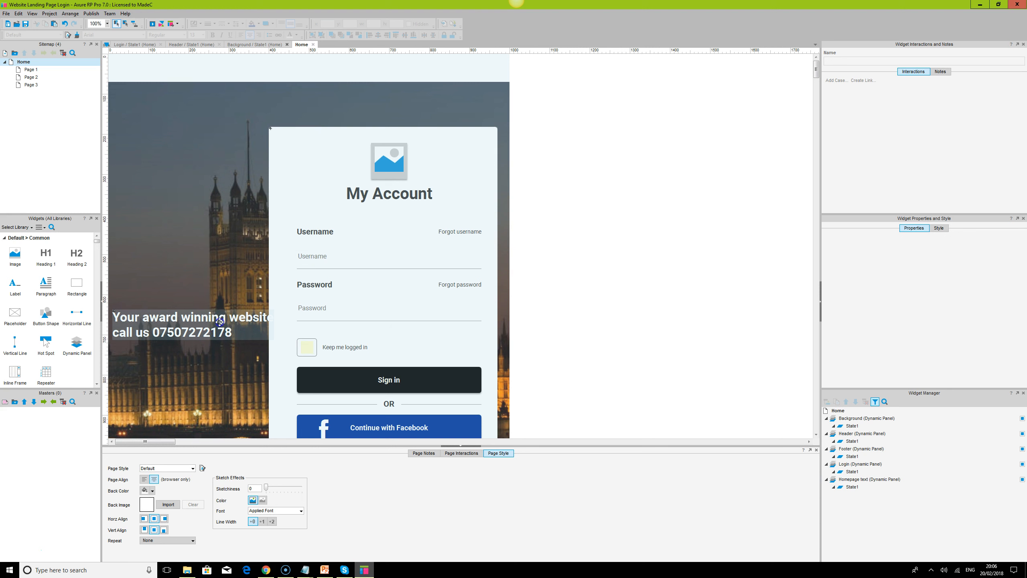
Step: Unpin the Homepage text panel from the browser window and move it up the photo to about x 27, y 430
left_click(196, 324)
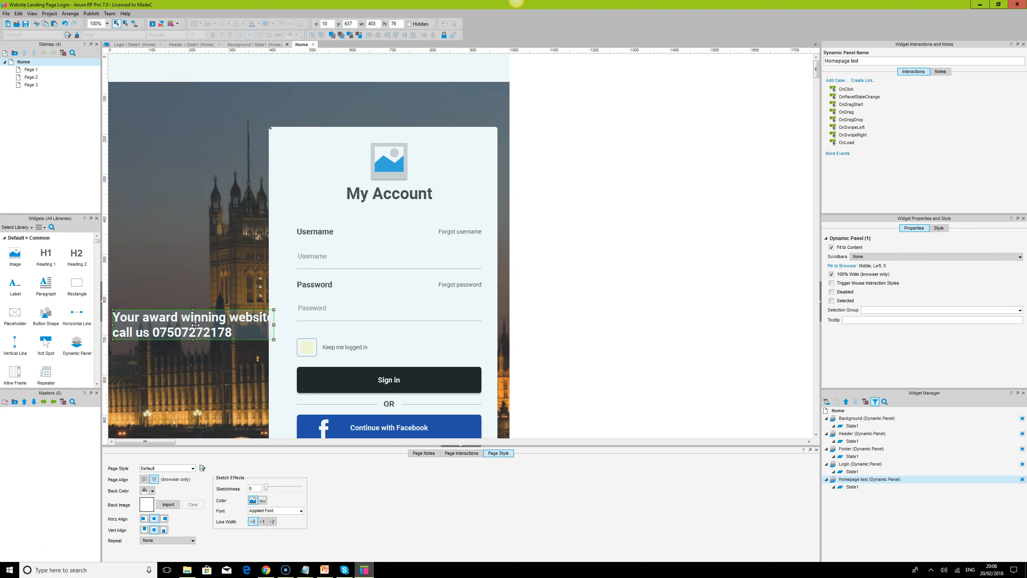
left_click(847, 266)
left_click(457, 238)
left_click_drag(202, 329, 211, 247)
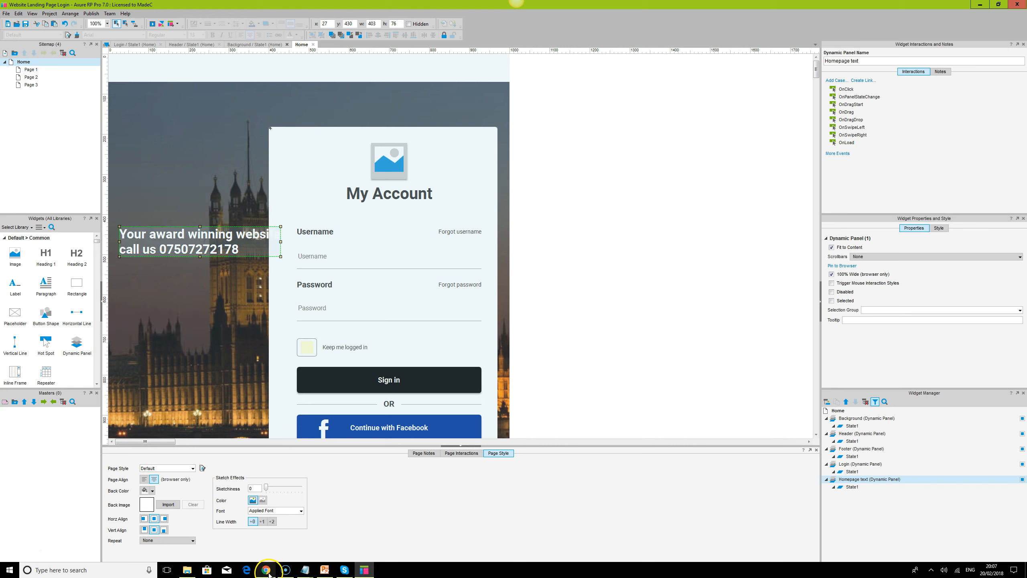
Step: Collapse the page style pane below the canvas and refresh the browser preview to check the unpinned heading
left_click(472, 447)
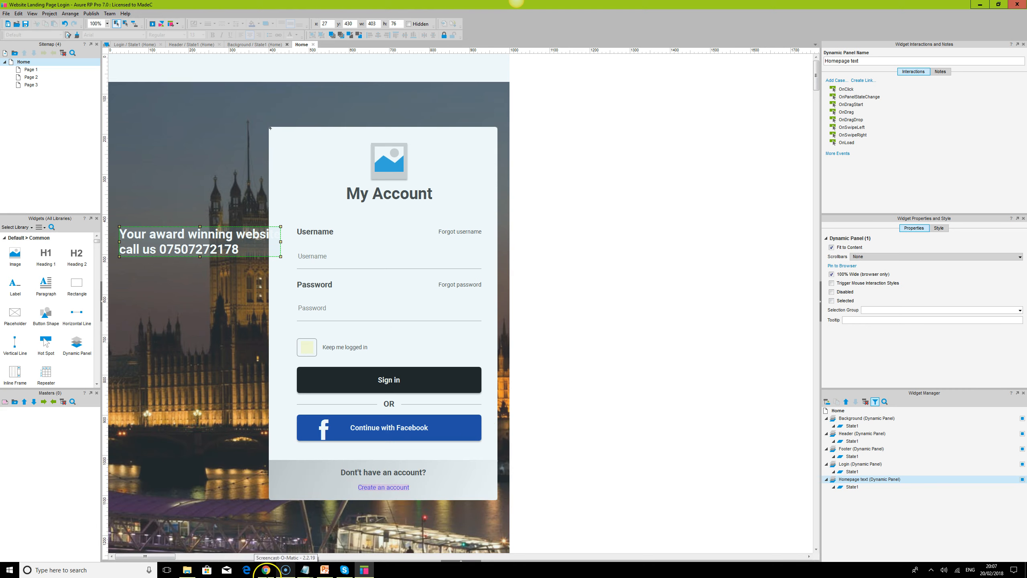
left_click(270, 568)
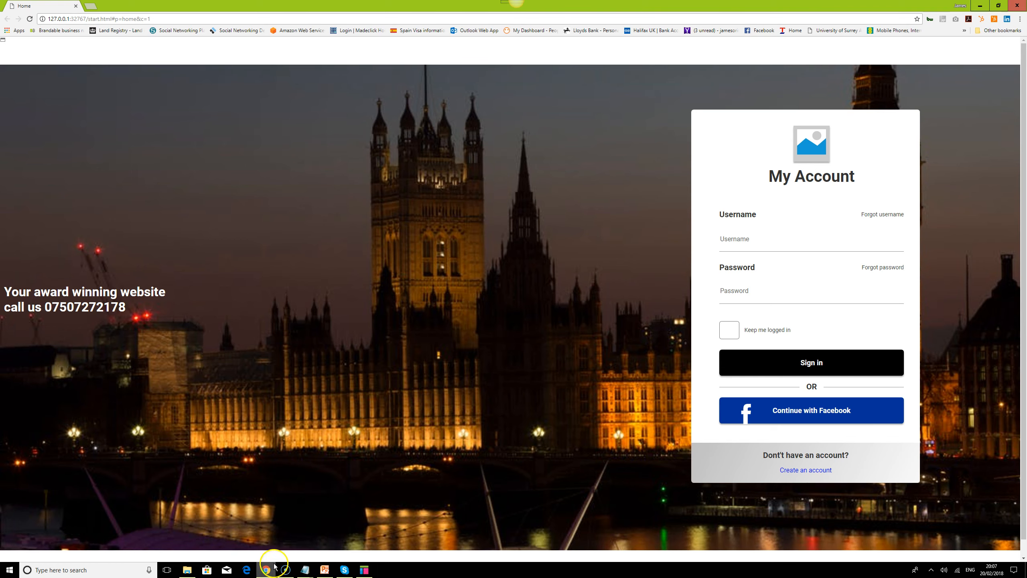
left_click(30, 20)
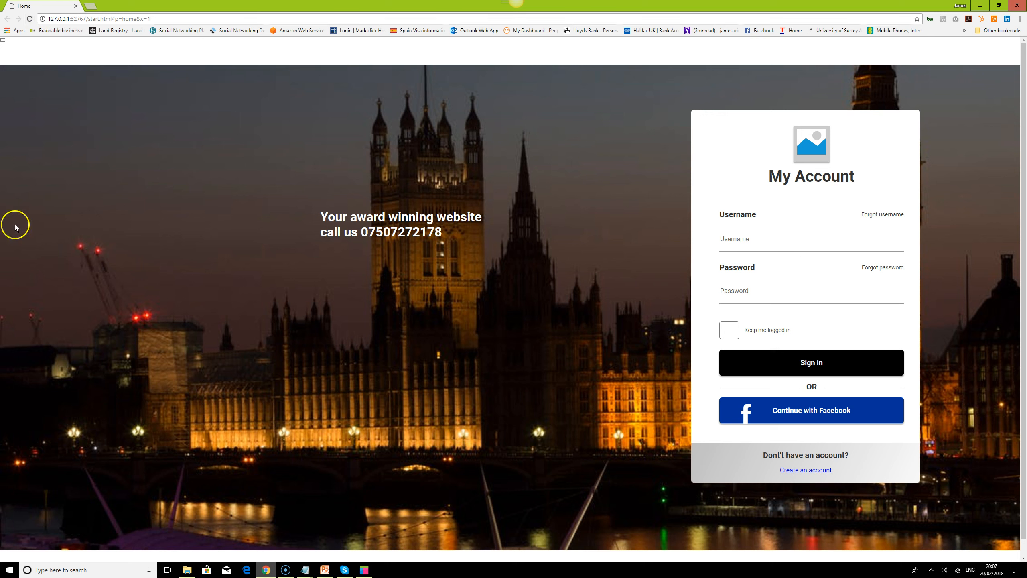
Step: Remove the Homepage text panel from the Home page canvas and refresh the browser preview
left_click(367, 573)
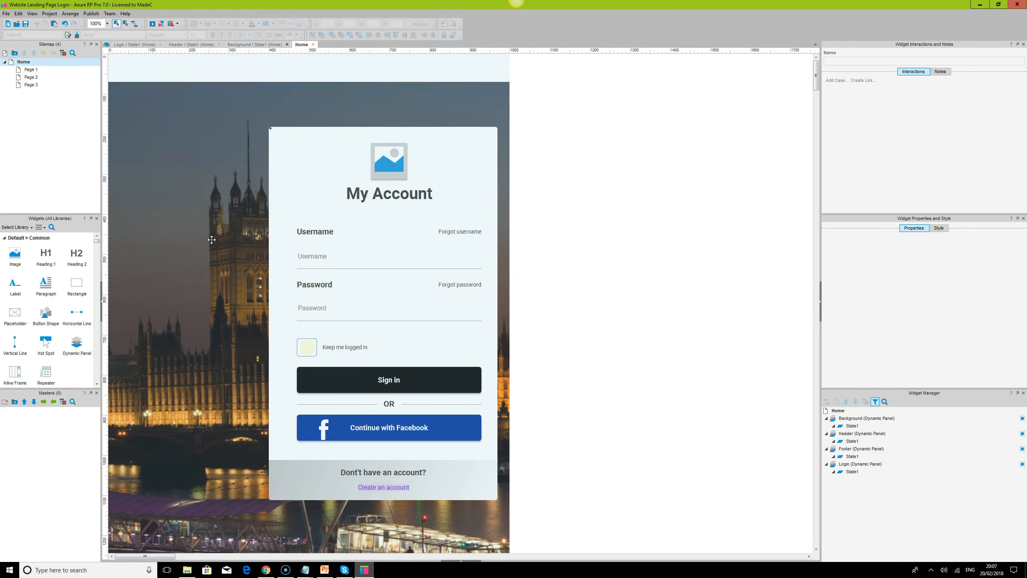
left_click(266, 570)
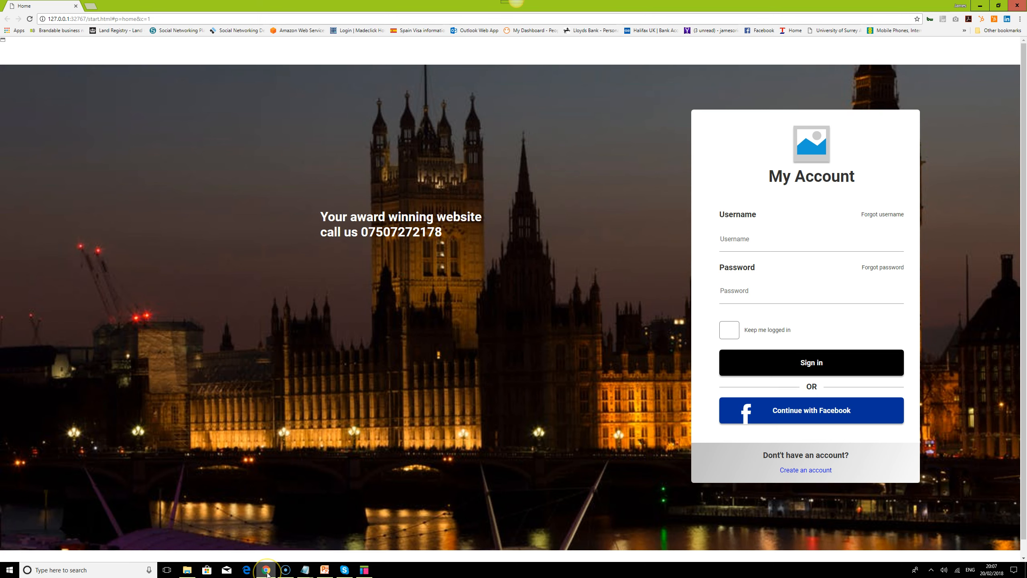
left_click(30, 19)
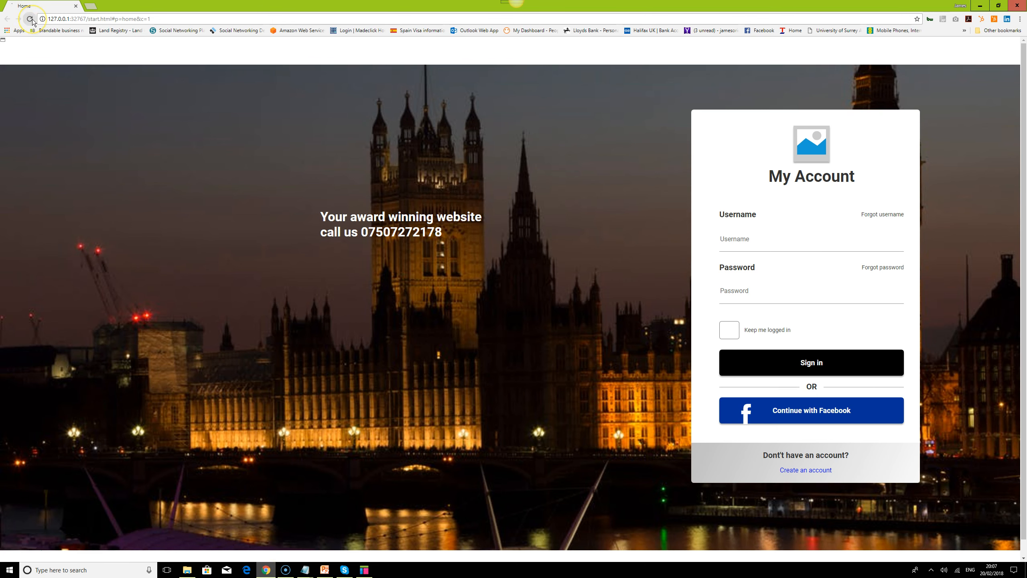